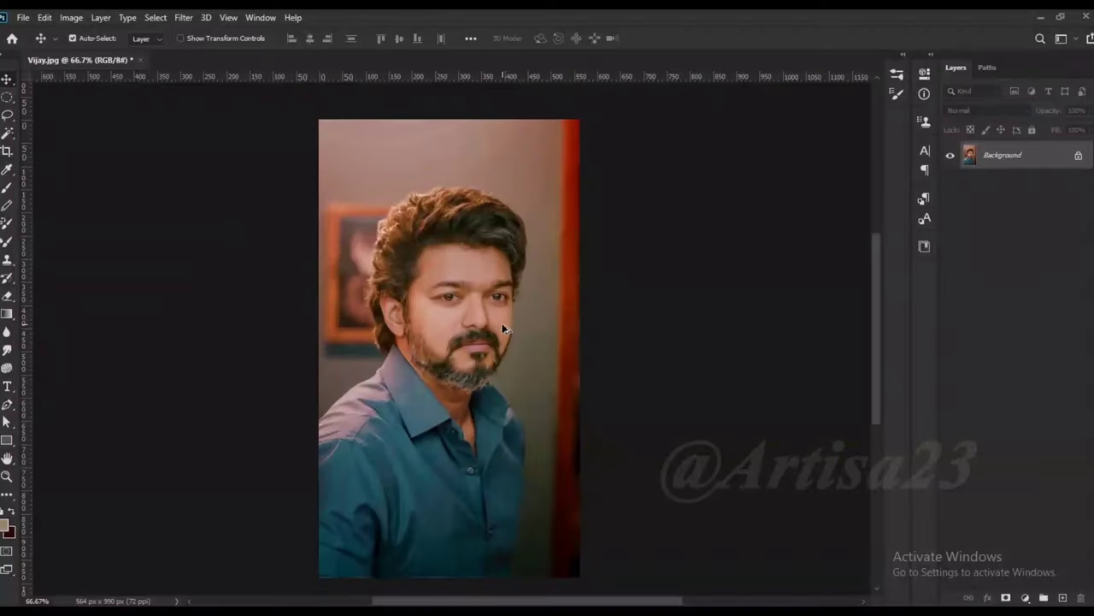
# With the Pen tool, anchor the path from the shoulder up the hair edge beside the ear
pyautogui.scroll(5, 503, 288)
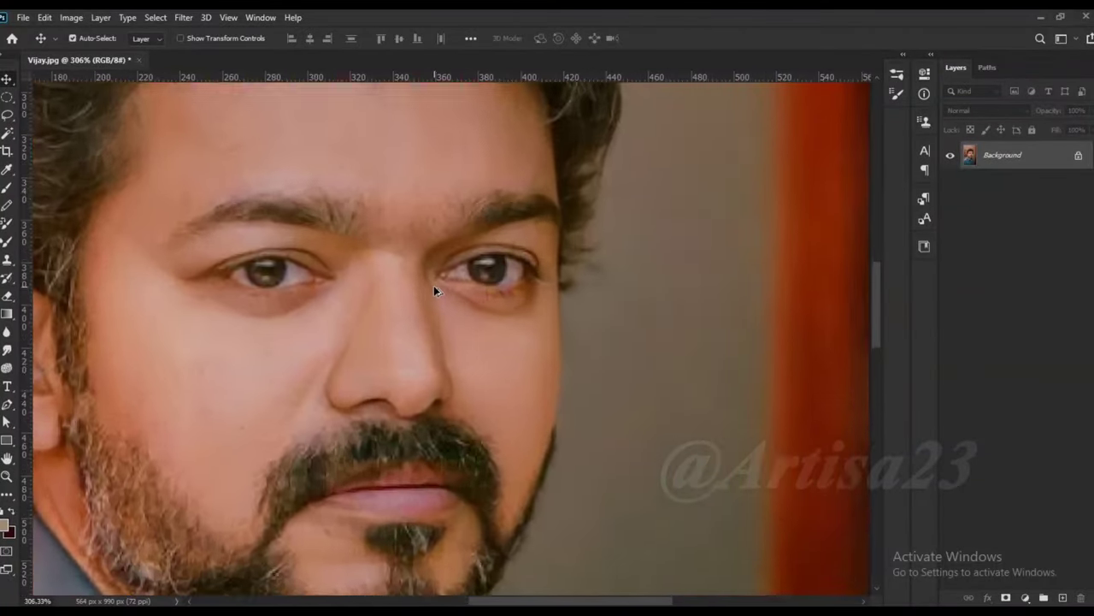
pyautogui.scroll(-3, 433, 292)
pyautogui.scroll(-2, 547, 288)
pyautogui.press('p')
pyautogui.scroll(5, 247, 479)
pyautogui.scroll(2, 246, 477)
pyautogui.click(245, 473)
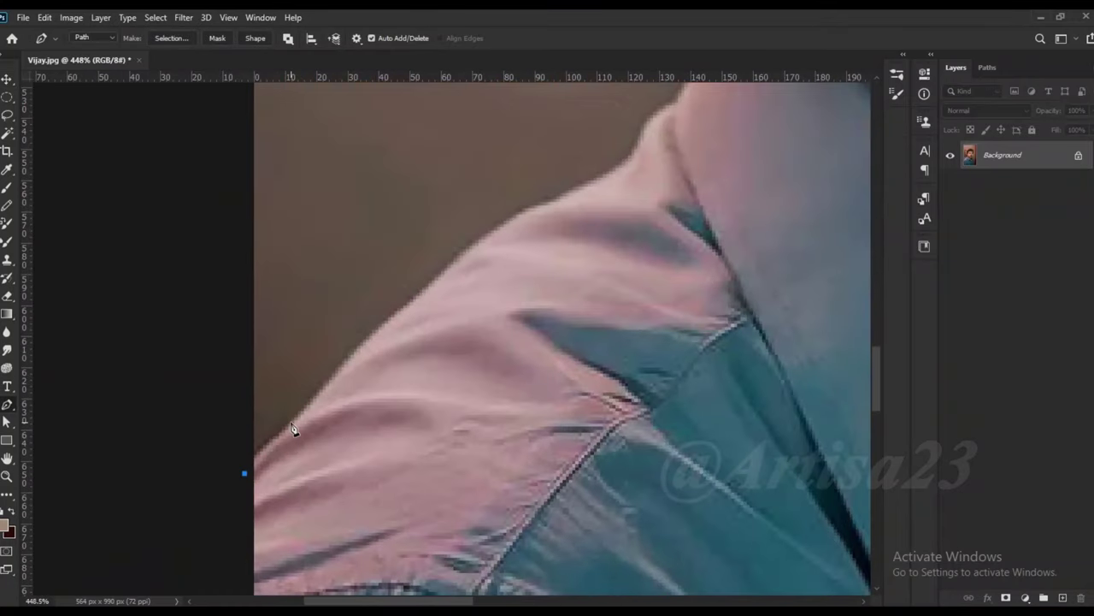
pyautogui.scroll(2, 280, 386)
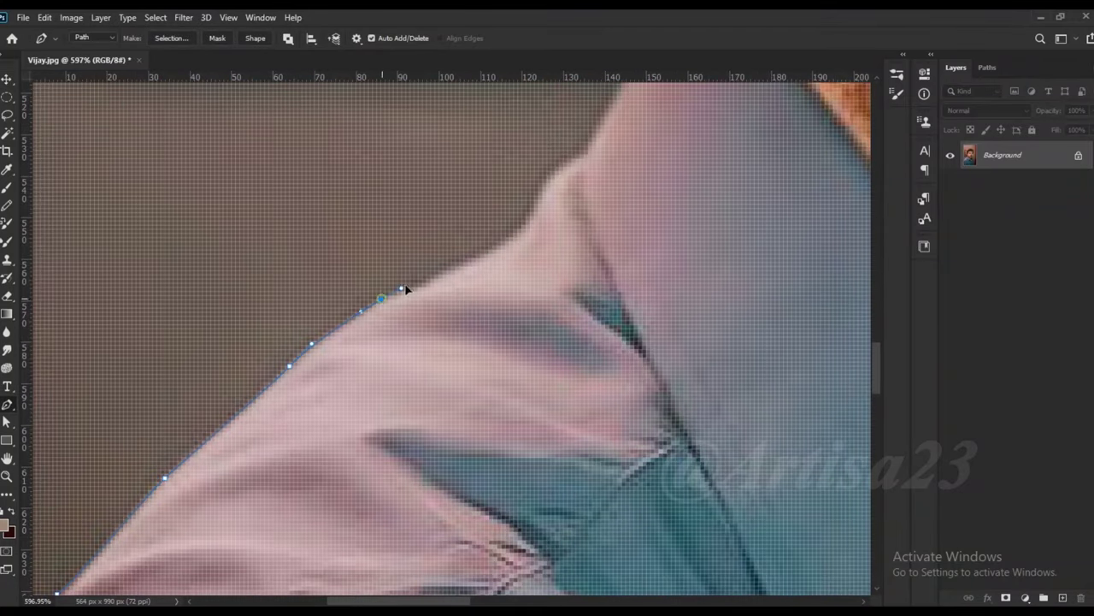
pyautogui.moveTo(403, 290); pyautogui.dragTo(292, 431)
pyautogui.moveTo(349, 346); pyautogui.dragTo(341, 393)
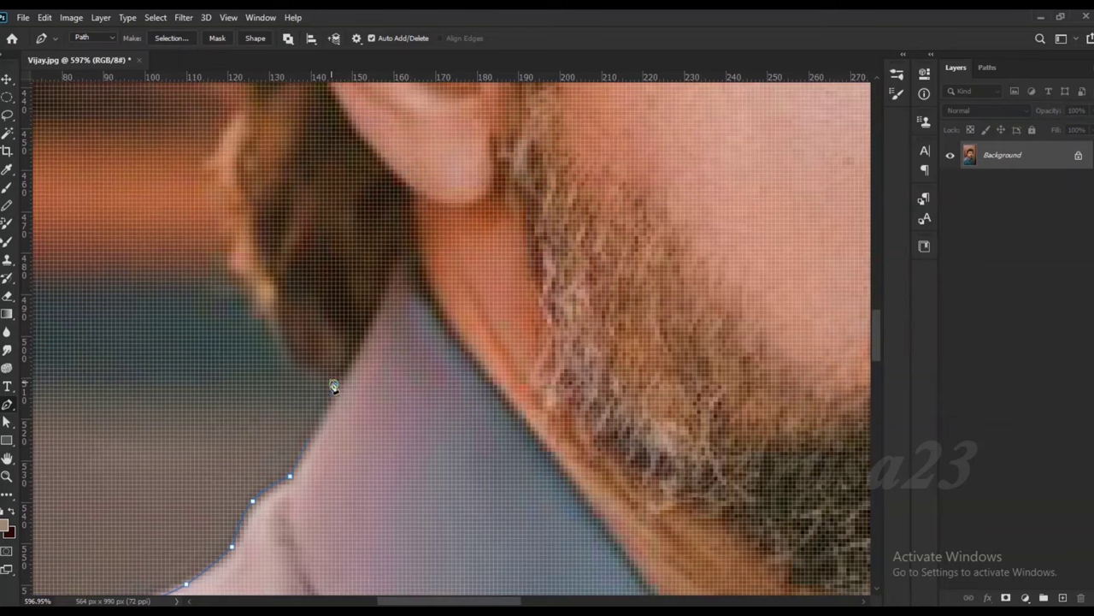
pyautogui.moveTo(231, 215)
pyautogui.mouseDown()
pyautogui.moveTo(224, 329)
pyautogui.moveTo(238, 396)
pyautogui.mouseUp()
pyautogui.click(216, 343)
pyautogui.click(212, 323)
pyautogui.click(202, 313)
pyautogui.click(203, 291)
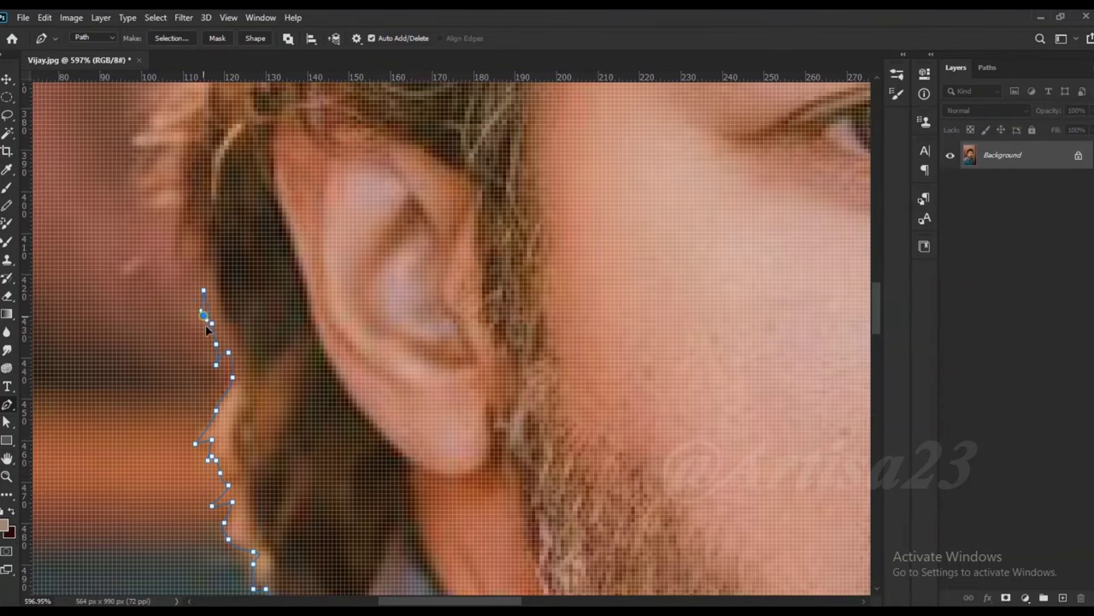
# Continue the outline up the back of the hair toward the crown
pyautogui.moveTo(177, 284); pyautogui.dragTo(189, 429)
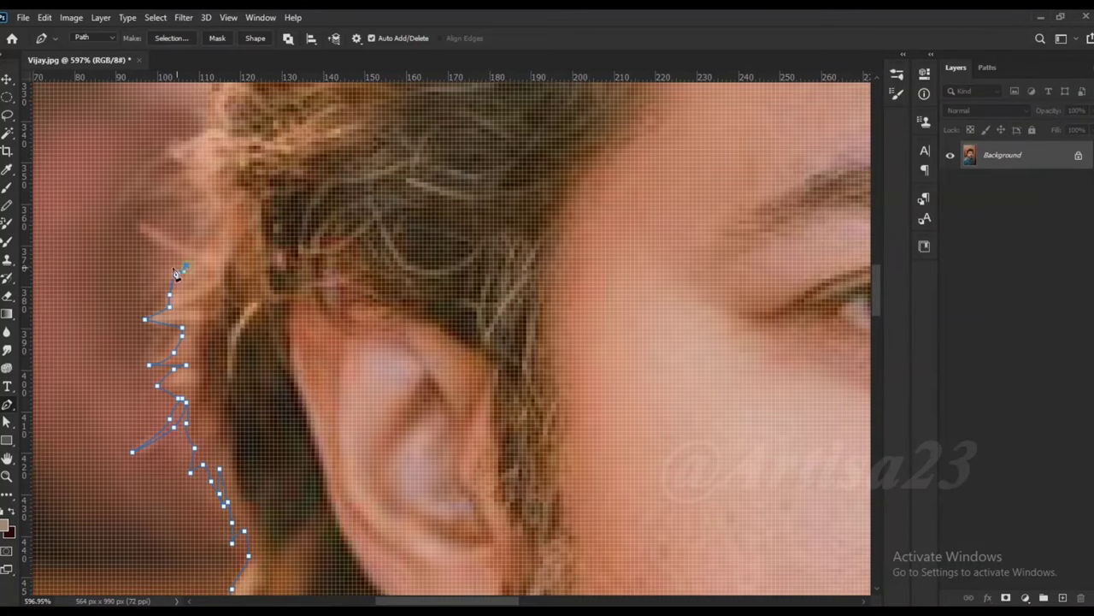
pyautogui.moveTo(154, 238); pyautogui.dragTo(308, 407)
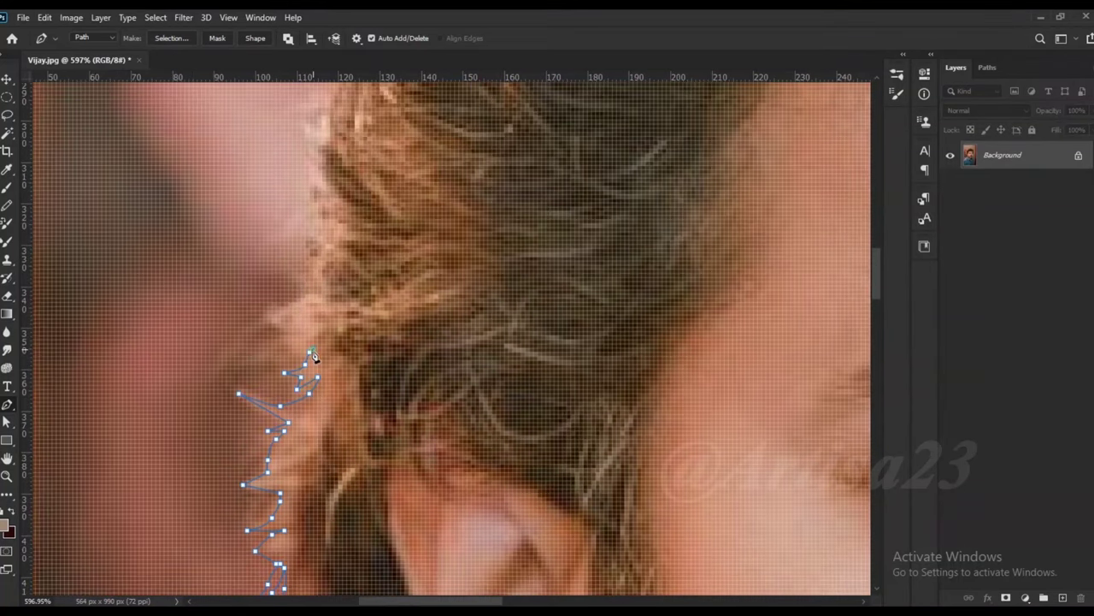
pyautogui.moveTo(312, 265); pyautogui.dragTo(316, 381)
pyautogui.click(305, 353)
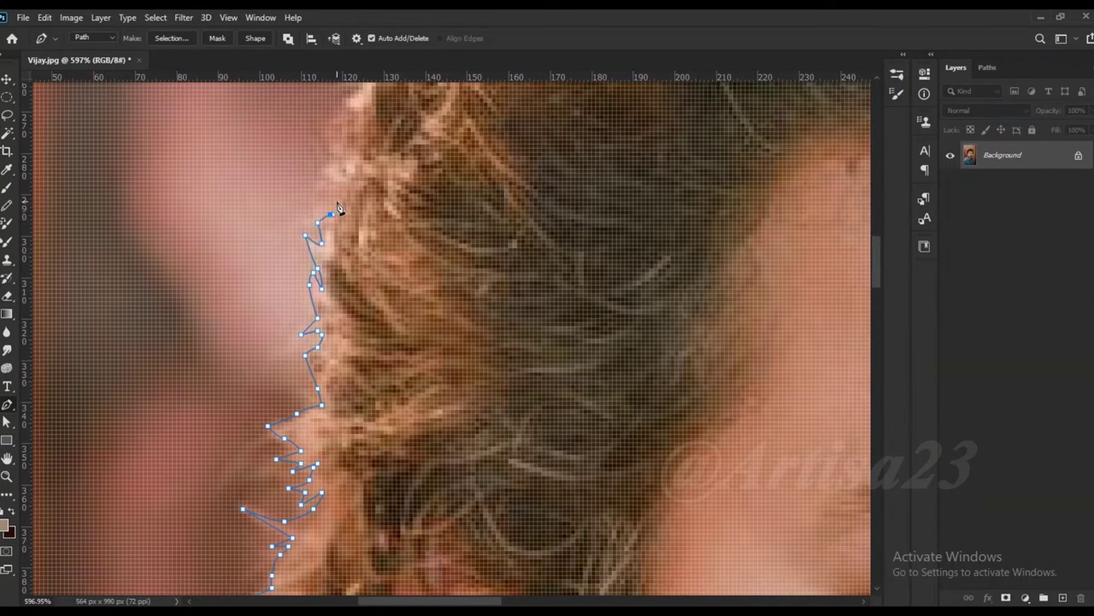
pyautogui.moveTo(338, 208); pyautogui.dragTo(298, 348)
pyautogui.click(299, 331)
pyautogui.moveTo(318, 224); pyautogui.dragTo(302, 367)
pyautogui.click(309, 342)
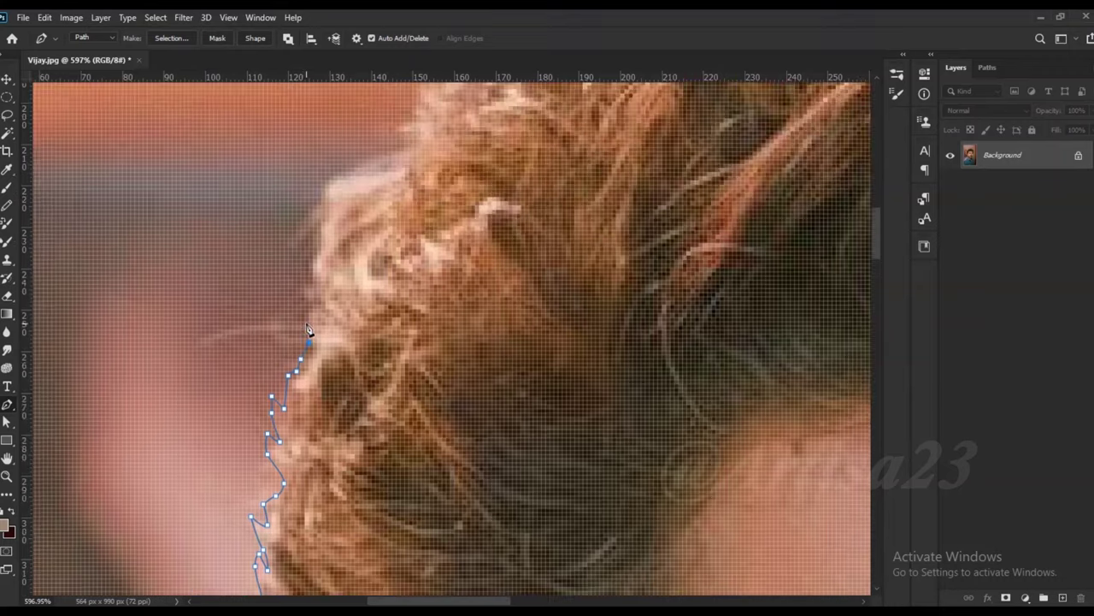
pyautogui.moveTo(332, 195); pyautogui.dragTo(253, 310)
pyautogui.click(346, 172)
pyautogui.moveTo(359, 154); pyautogui.dragTo(263, 251)
pyautogui.click(408, 169)
# Trace anchors along the top of the hair, curving the path over the crown
pyautogui.click(512, 127)
pyautogui.moveTo(525, 130); pyautogui.dragTo(529, 147)
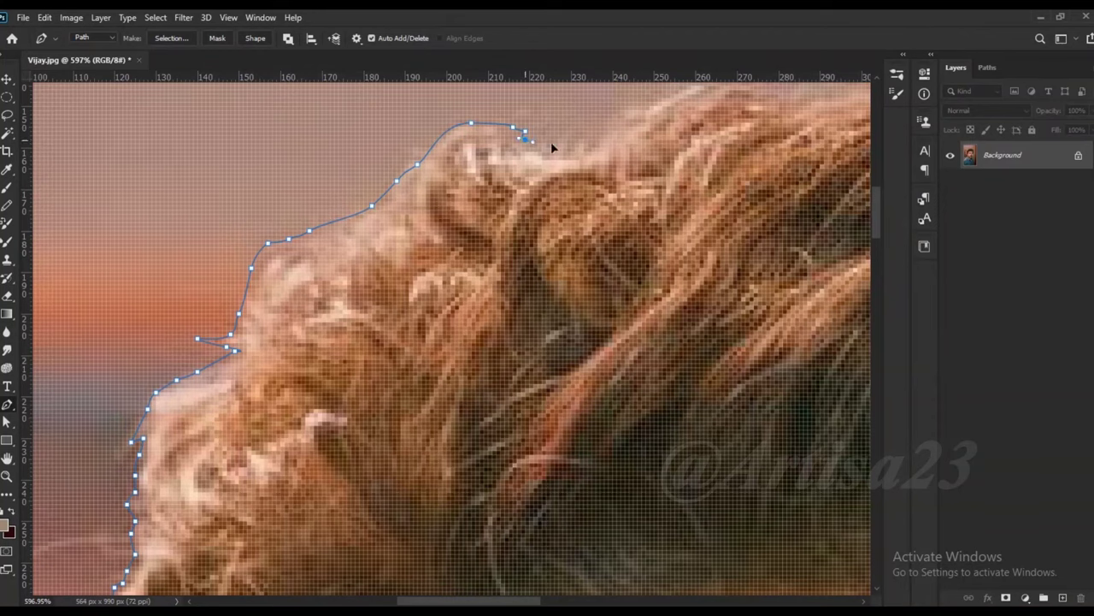
pyautogui.click(630, 109)
pyautogui.moveTo(630, 109); pyautogui.dragTo(442, 199)
pyautogui.click(466, 193)
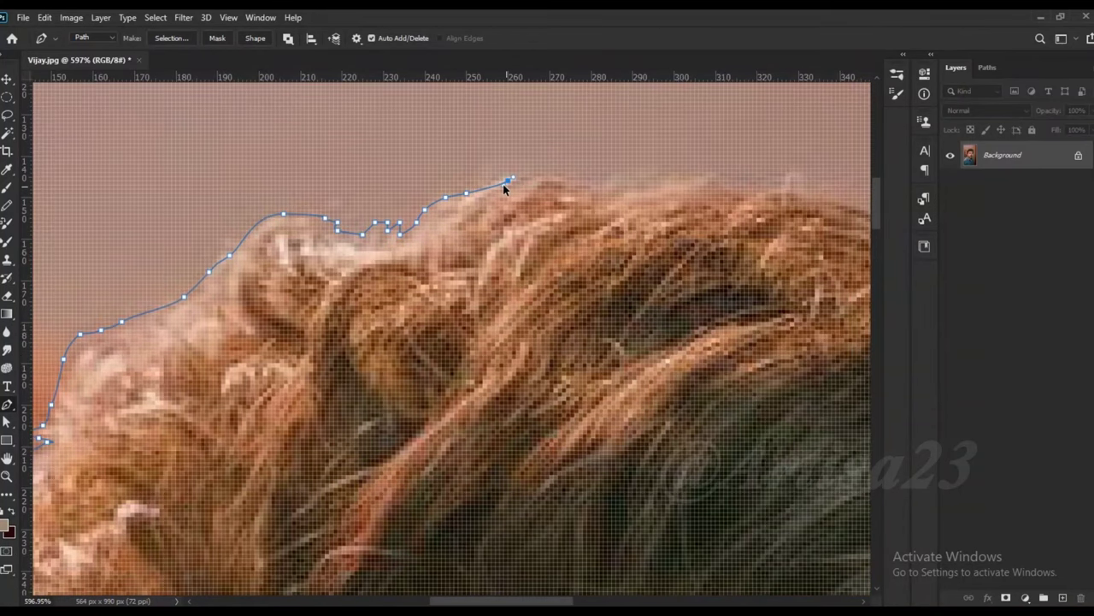
pyautogui.moveTo(739, 186); pyautogui.dragTo(478, 155)
pyautogui.click(578, 173)
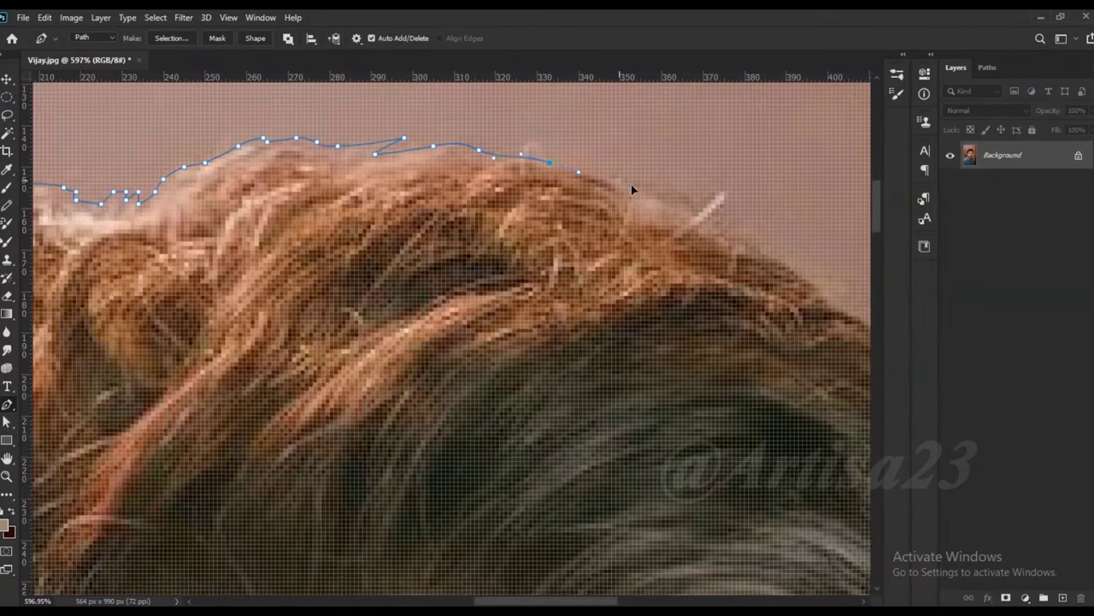
pyautogui.click(741, 231)
pyautogui.click(769, 253)
pyautogui.moveTo(811, 291); pyautogui.dragTo(550, 203)
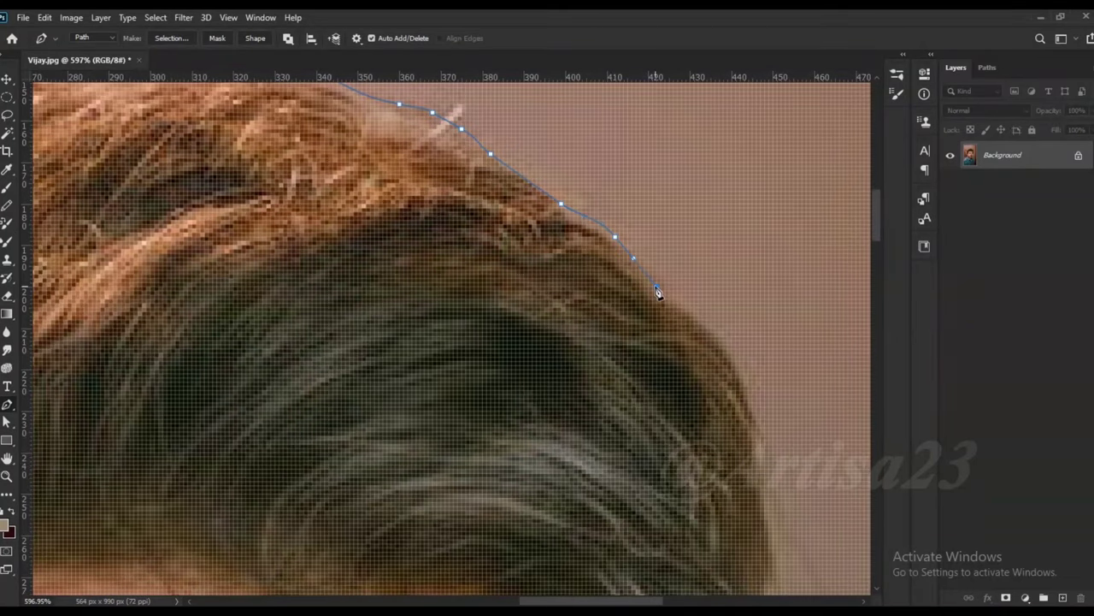
# Run the path down the far side of the hair to the temple beside the eye
pyautogui.click(652, 287)
pyautogui.click(730, 353)
pyautogui.click(759, 428)
pyautogui.click(776, 452)
pyautogui.moveTo(776, 453); pyautogui.dragTo(650, 270)
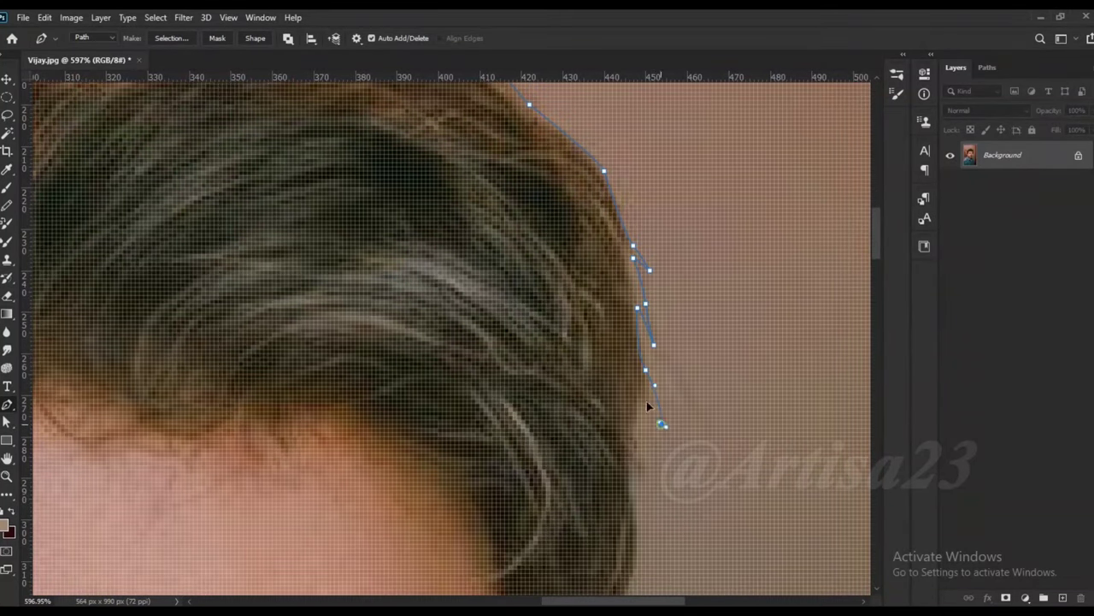
pyautogui.moveTo(639, 474); pyautogui.dragTo(637, 256)
pyautogui.click(587, 345)
pyautogui.moveTo(587, 345); pyautogui.dragTo(599, 282)
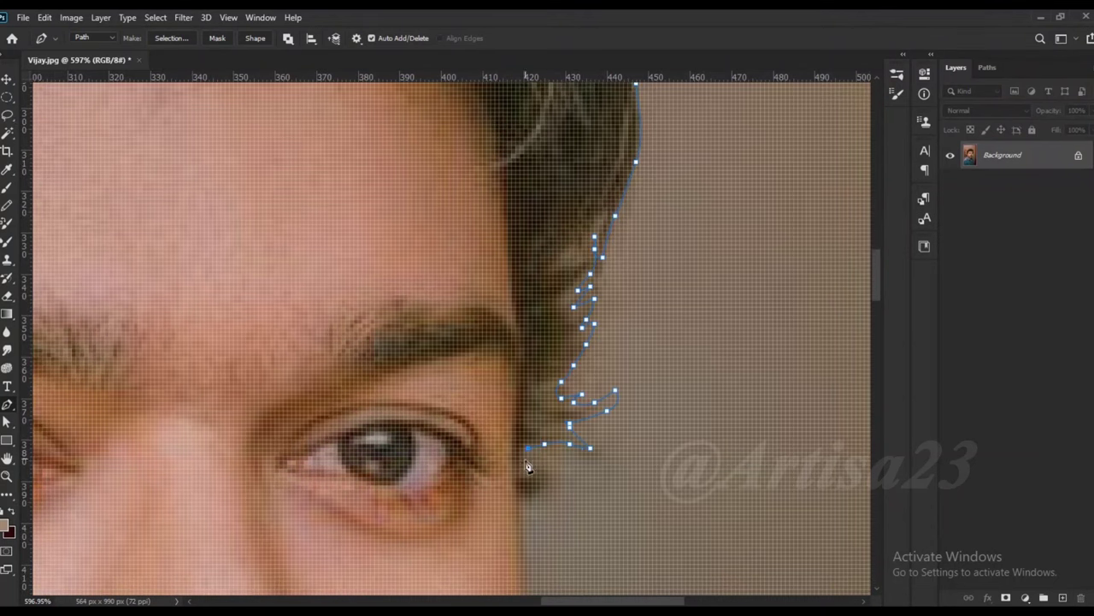
pyautogui.click(526, 499)
# Follow the jaw curve and the beard edge with anchor points
pyautogui.scroll(-3, 526, 428)
pyautogui.scroll(-3, 516, 444)
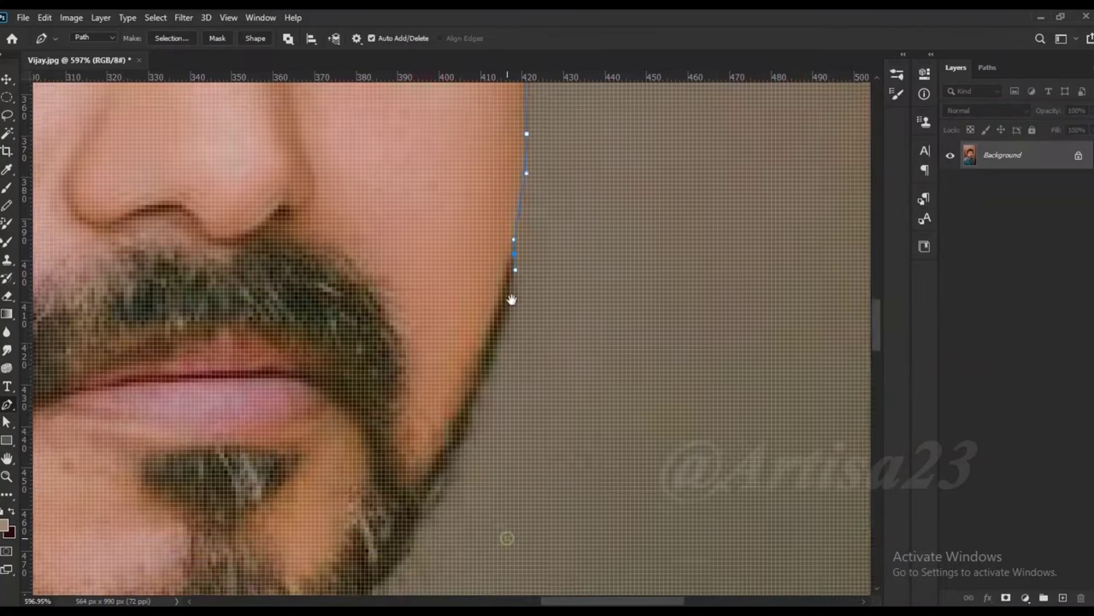
pyautogui.click(496, 433)
pyautogui.click(464, 459)
pyautogui.scroll(-2, 470, 333)
pyautogui.click(467, 336)
pyautogui.click(443, 380)
pyautogui.click(406, 465)
pyautogui.scroll(-2, 376, 513)
pyautogui.click(379, 418)
pyautogui.click(424, 462)
# Carry the path down past the collar along the shirt edge
pyautogui.click(470, 512)
pyautogui.scroll(-2, 469, 427)
pyautogui.click(448, 372)
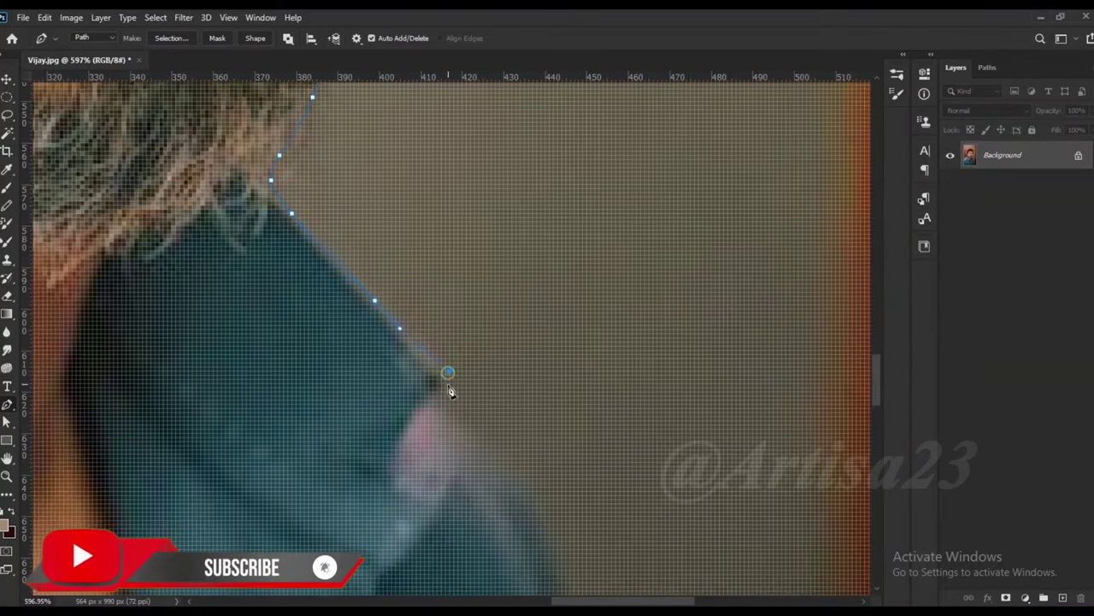
pyautogui.scroll(-3, 448, 398)
pyautogui.click(501, 447)
pyautogui.scroll(-2, 501, 447)
pyautogui.click(445, 340)
pyautogui.scroll(-2, 444, 339)
pyautogui.click(437, 306)
pyautogui.scroll(-2, 436, 410)
pyautogui.scroll(-2, 437, 496)
pyautogui.scroll(-3, 457, 462)
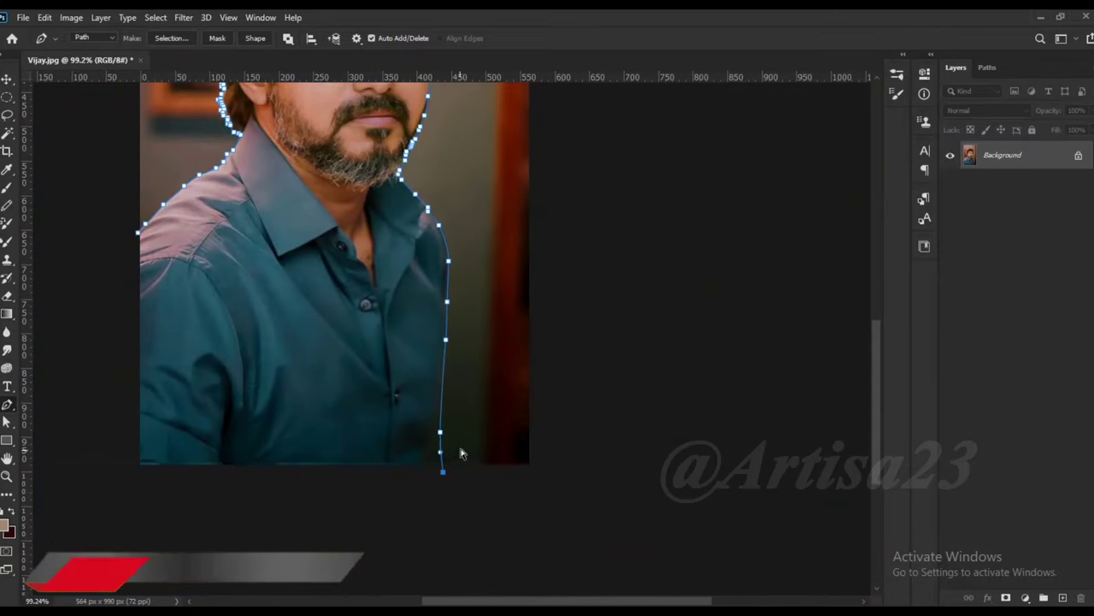
# Extend the path down the shirt, along the photo's bottom edge and up the left side
pyautogui.click(442, 427)
pyautogui.click(446, 477)
pyautogui.click(282, 486)
pyautogui.click(127, 466)
pyautogui.click(126, 290)
# Close the path, turn it into a selection and copy the man onto a new layer
pyautogui.click(137, 232)
pyautogui.scroll(-2, 431, 451)
pyautogui.rightClick(379, 200)
pyautogui.click(419, 282)
pyautogui.click(620, 163)
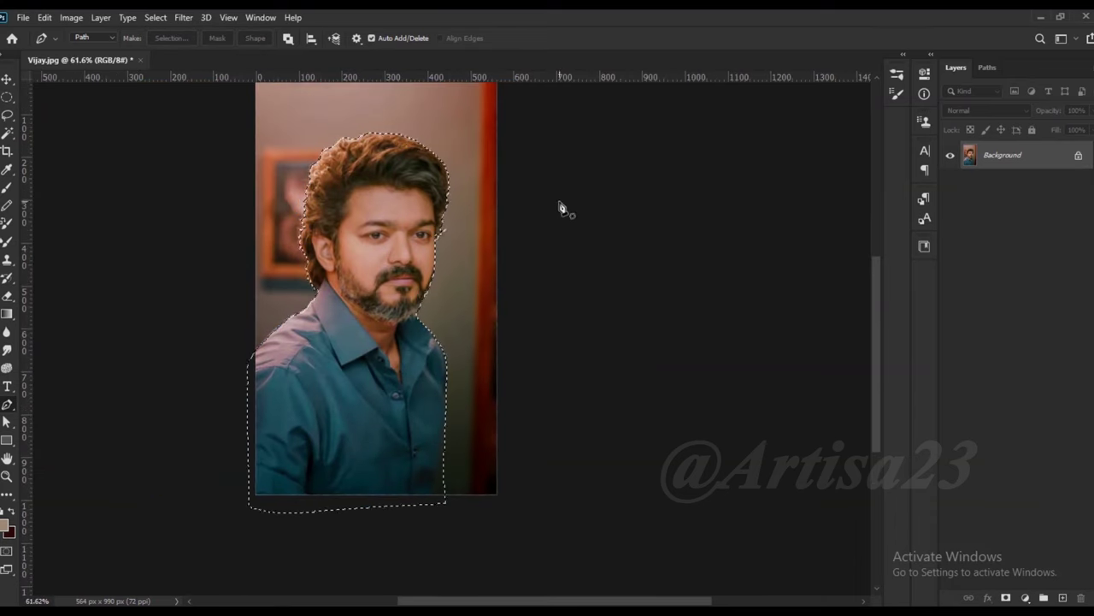
pyautogui.hotkey('ctrl', 'j')
# Unlock the background layer and crop the canvas wider on both sides
pyautogui.click(1078, 183)
pyautogui.scroll(-2, 752, 183)
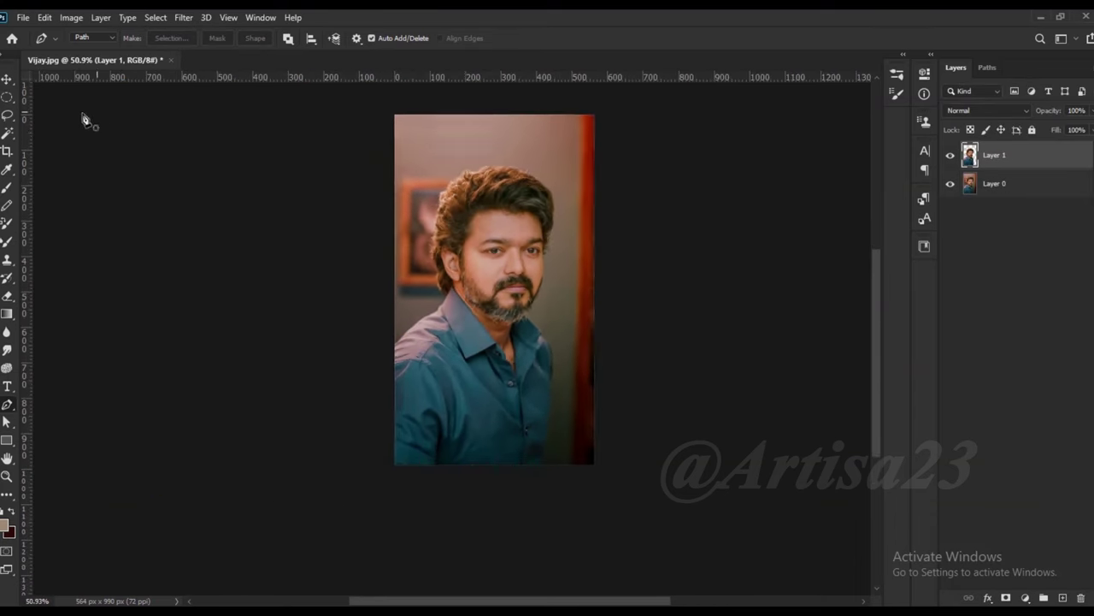
pyautogui.press('c')
pyautogui.moveTo(597, 289); pyautogui.dragTo(696, 264)
pyautogui.press('Return')
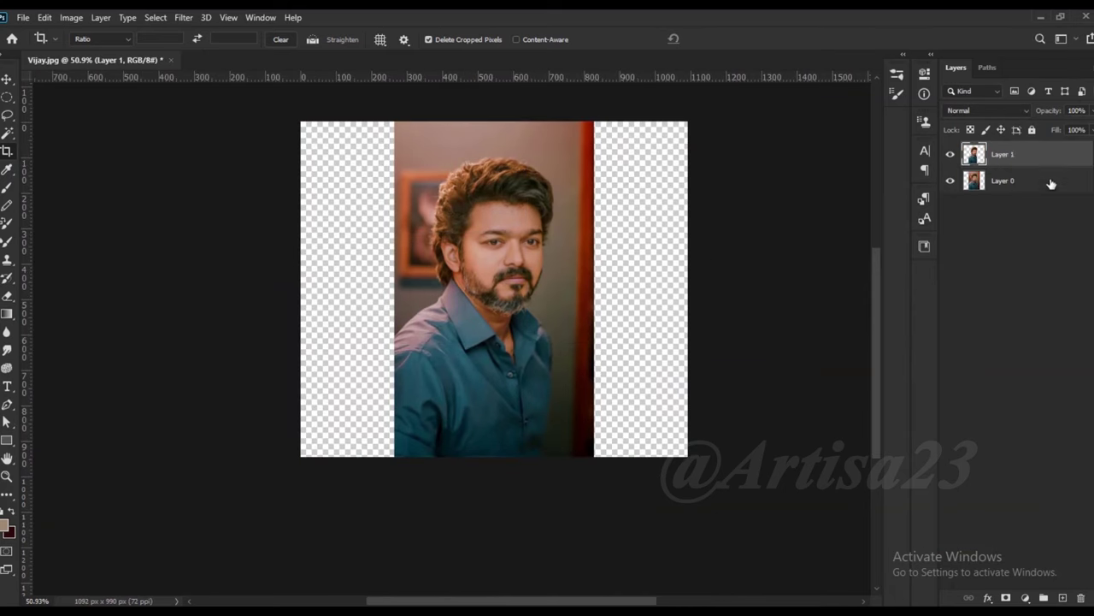
# Fill a new layer above the photo with dark grey sampled from the backdrop, then widen the canvas slightly
pyautogui.click(1001, 182)
pyautogui.click(1063, 598)
pyautogui.click(5, 526)
pyautogui.click(554, 315)
pyautogui.click(949, 346)
pyautogui.press('c')
pyautogui.hotkey('alt', 'BackSpace')
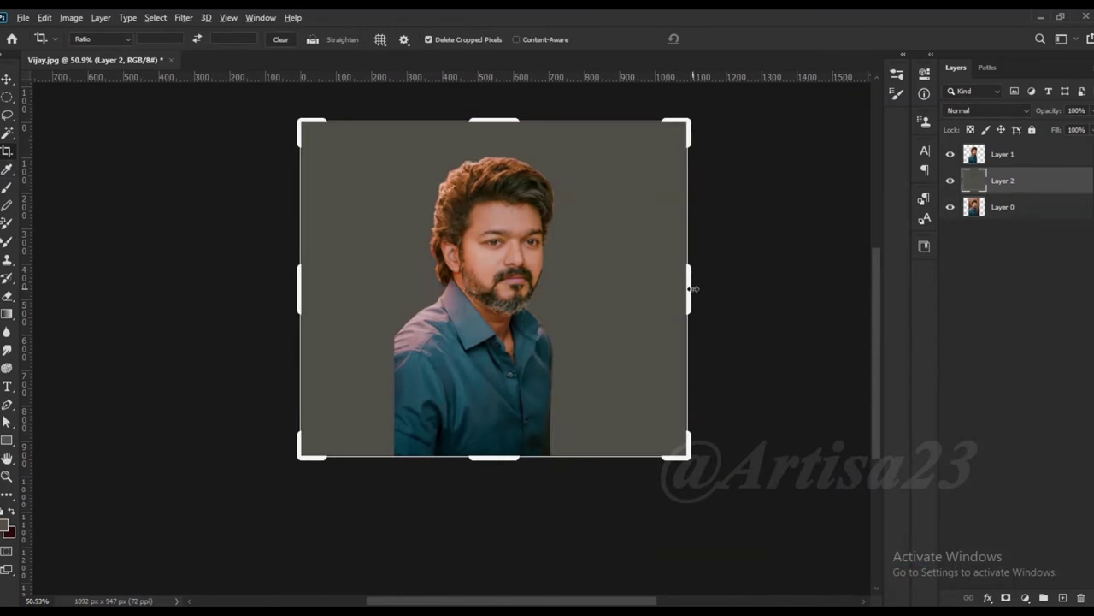
pyautogui.moveTo(691, 288); pyautogui.dragTo(709, 288)
pyautogui.press('Return')
# Select a strip along the canvas bottom on the portrait layer and save as Vijay-01.psd
pyautogui.click(1002, 153)
pyautogui.click(7, 96)
pyautogui.click(73, 97)
pyautogui.moveTo(364, 434); pyautogui.dragTo(635, 521)
pyautogui.hotkey('ctrl', 'shift', 's')
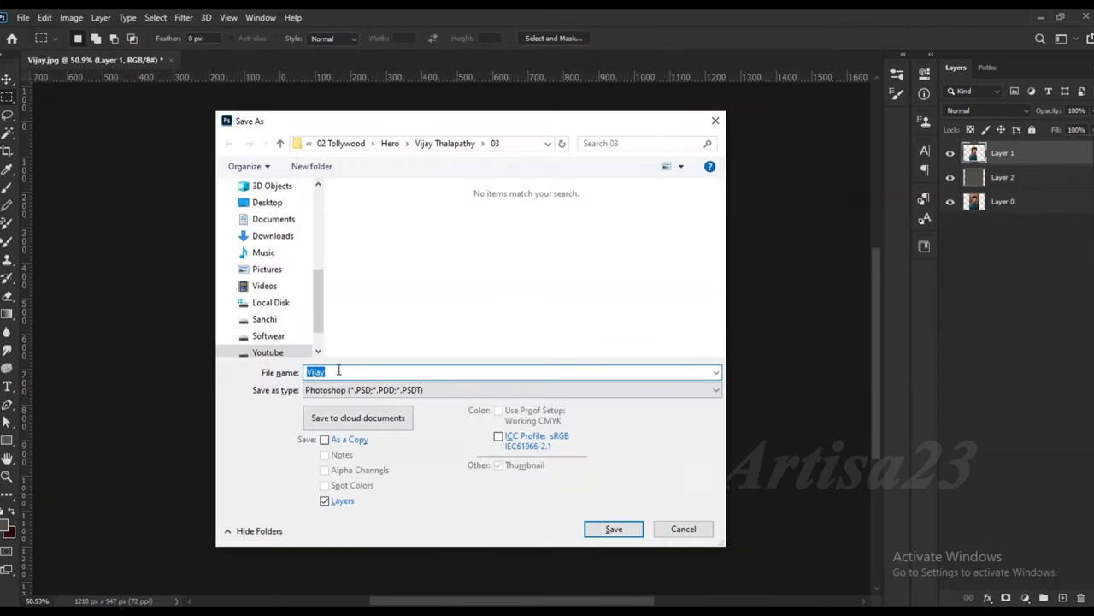
pyautogui.click(613, 528)
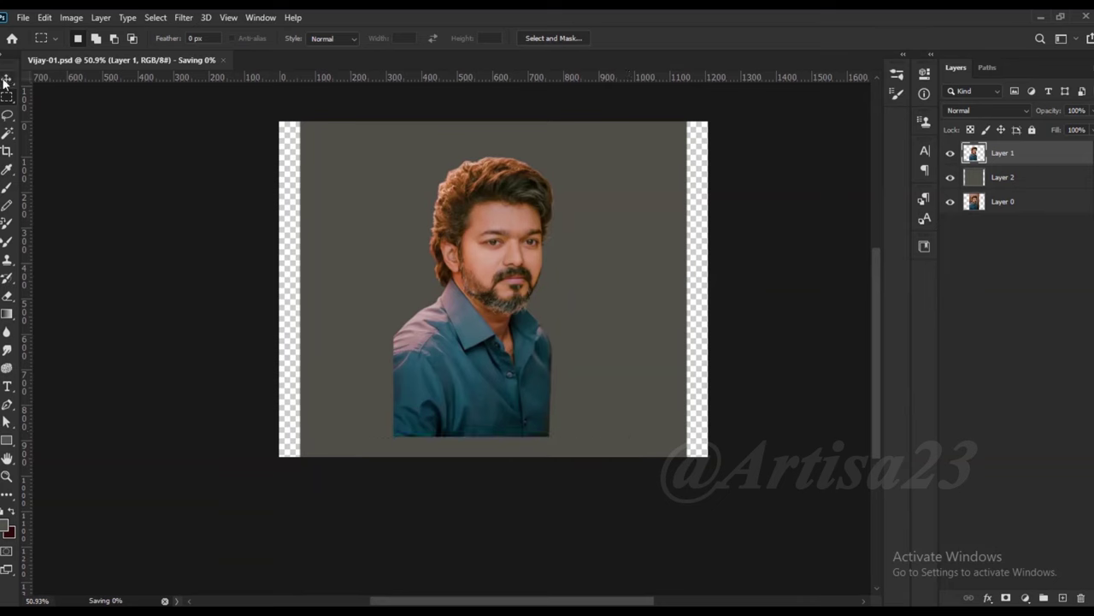
# Deselect and save a new copy of the document as Vijay-01a.psd
pyautogui.press('v')
pyautogui.hotkey('ctrl', 'd')
pyautogui.hotkey('ctrl', '0')
pyautogui.click(23, 17)
pyautogui.click(51, 162)
pyautogui.click(248, 213)
pyautogui.write('a')
pyautogui.press('Return')
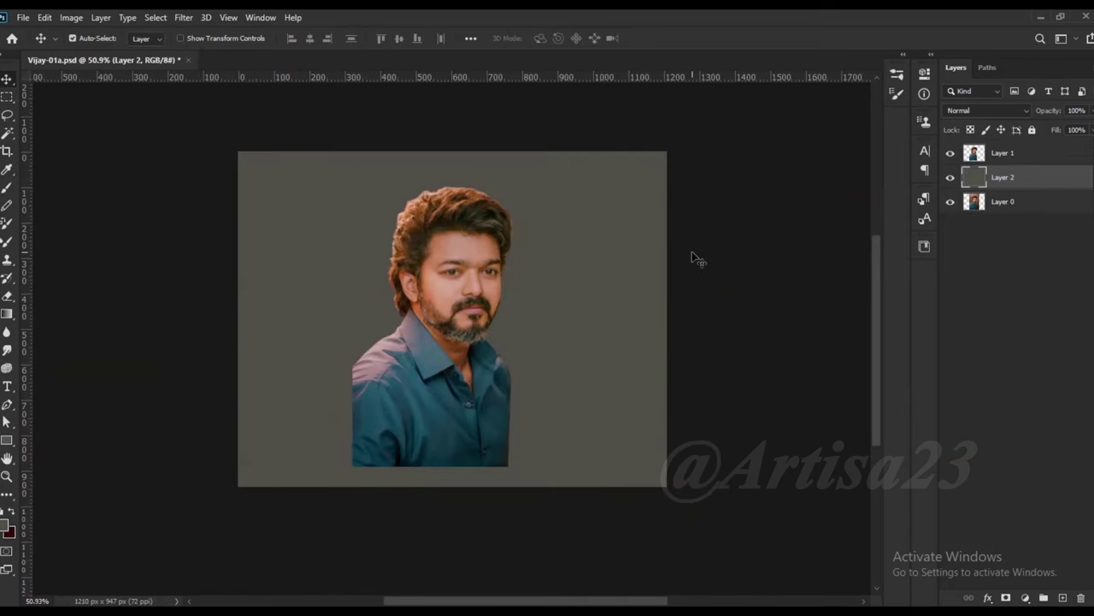
# Clear the bottom-strip selection and crop the canvas wider to 1332×926 px
pyautogui.moveTo(299, 459); pyautogui.dragTo(599, 505)
pyautogui.hotkey('ctrl', 'd')
pyautogui.press('c')
pyautogui.moveTo(678, 288); pyautogui.dragTo(704, 288)
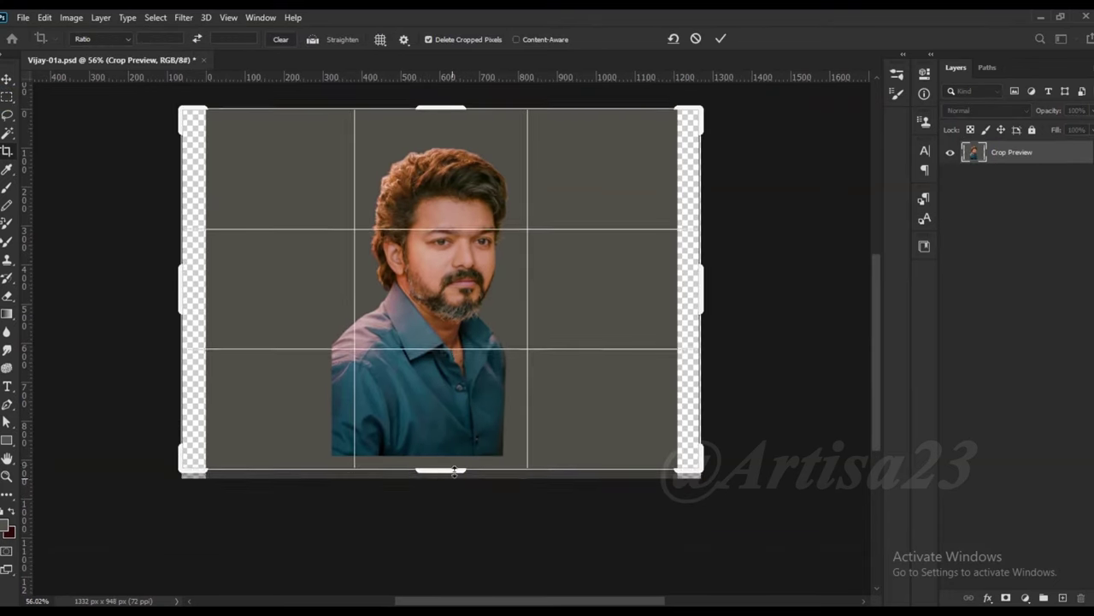
pyautogui.press('Return')
# Duplicate the cut-out portrait layer, Layer 1
pyautogui.press('v')
pyautogui.scroll(2, 542, 225)
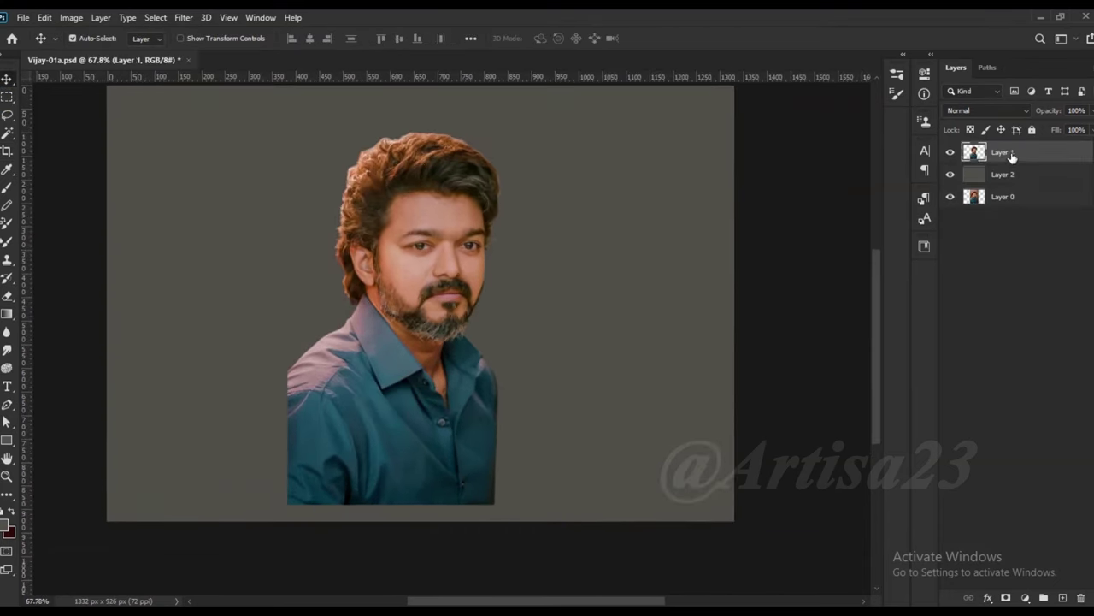
pyautogui.click(470, 254)
pyautogui.hotkey('ctrl', 'j')
pyautogui.scroll(3, 470, 254)
pyautogui.scroll(3, 470, 254)
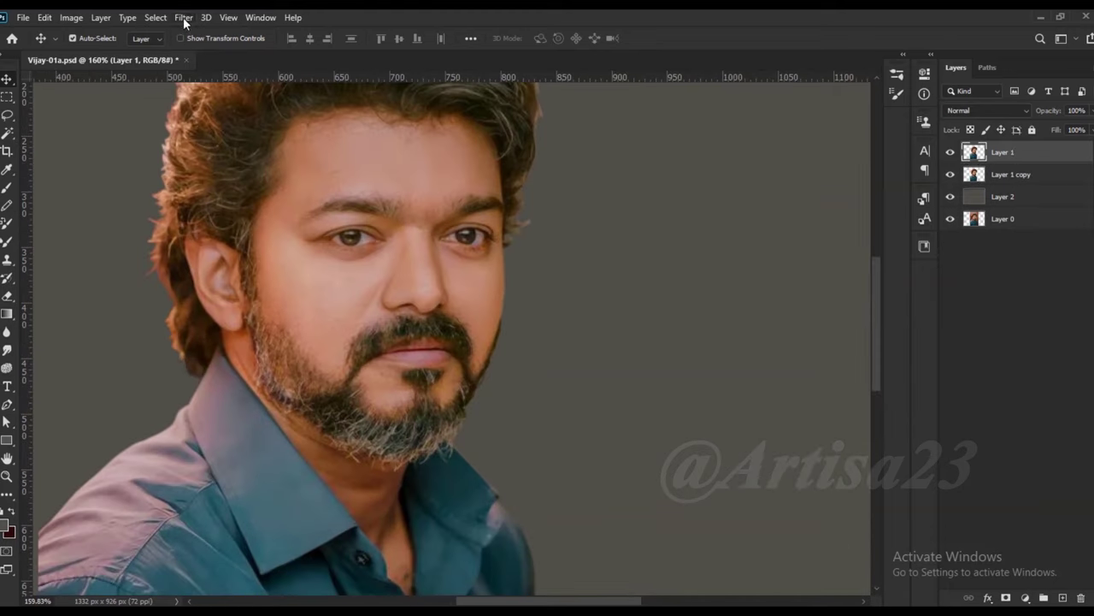
# Sharpen the copy with Unsharp Mask (Amount 264, Radius 1.4) and duplicate it again
pyautogui.click(184, 18)
pyautogui.click(395, 366)
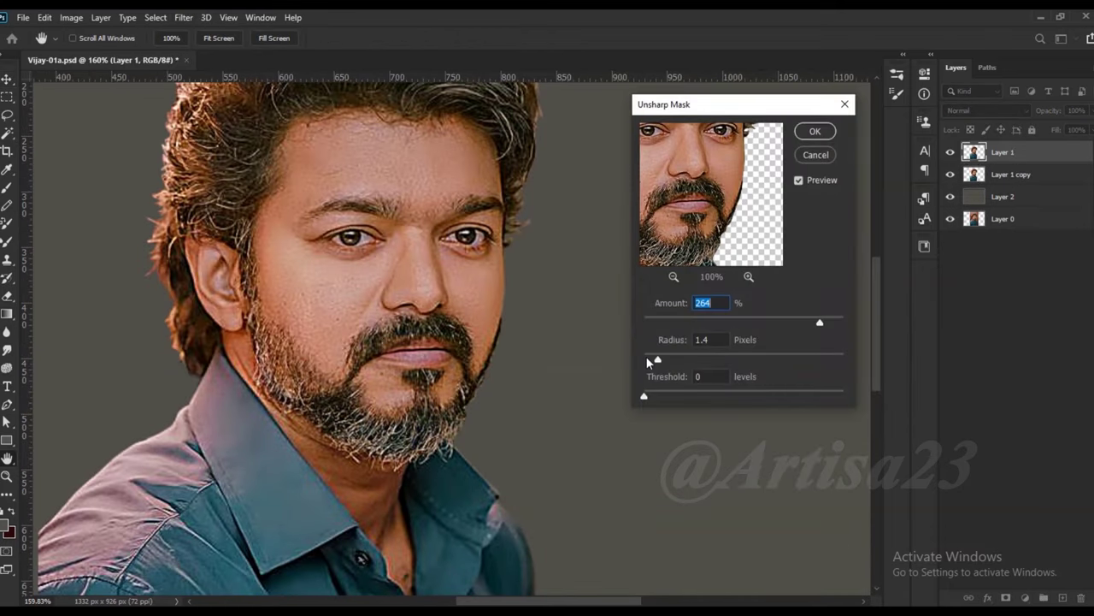
pyautogui.click(815, 131)
pyautogui.scroll(-2, 369, 263)
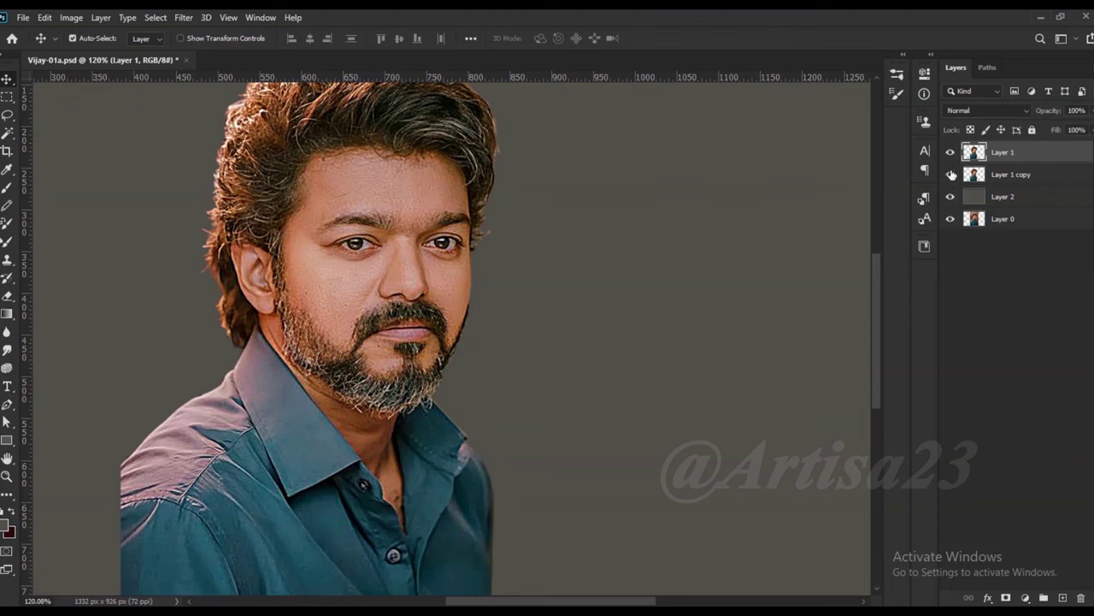
pyautogui.hotkey('ctrl', 'j')
pyautogui.scroll(2, 395, 208)
# Apply High Pass to the top layer, blended as Soft Light at 66% opacity with lowered fill
pyautogui.scroll(1, 395, 208)
pyautogui.scroll(-3, 395, 207)
pyautogui.click(183, 18)
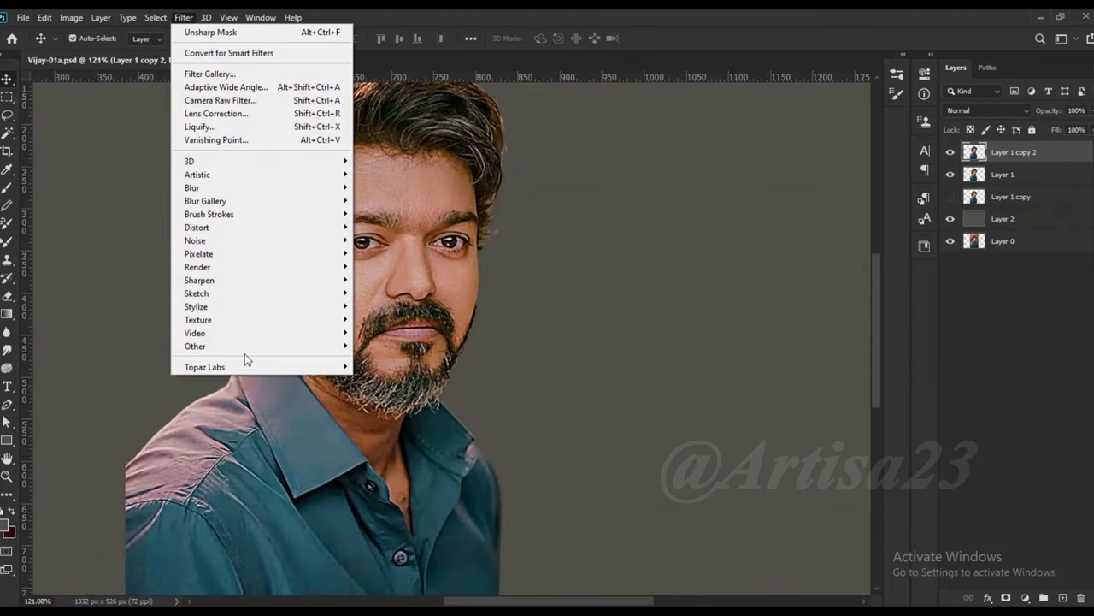
pyautogui.click(409, 359)
pyautogui.click(622, 142)
pyautogui.scroll(3, 342, 231)
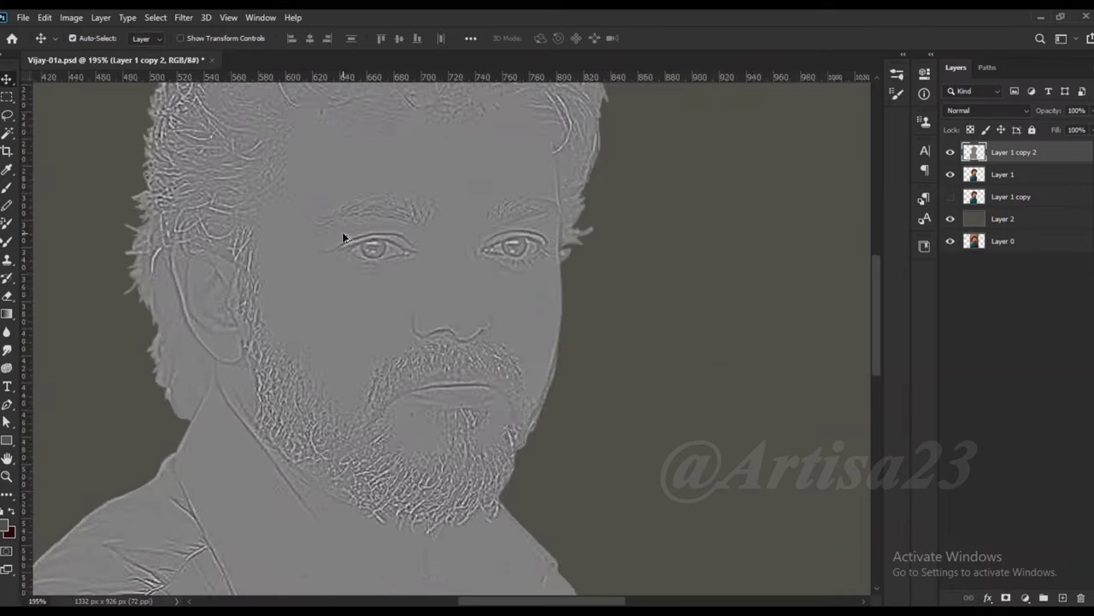
pyautogui.click(991, 111)
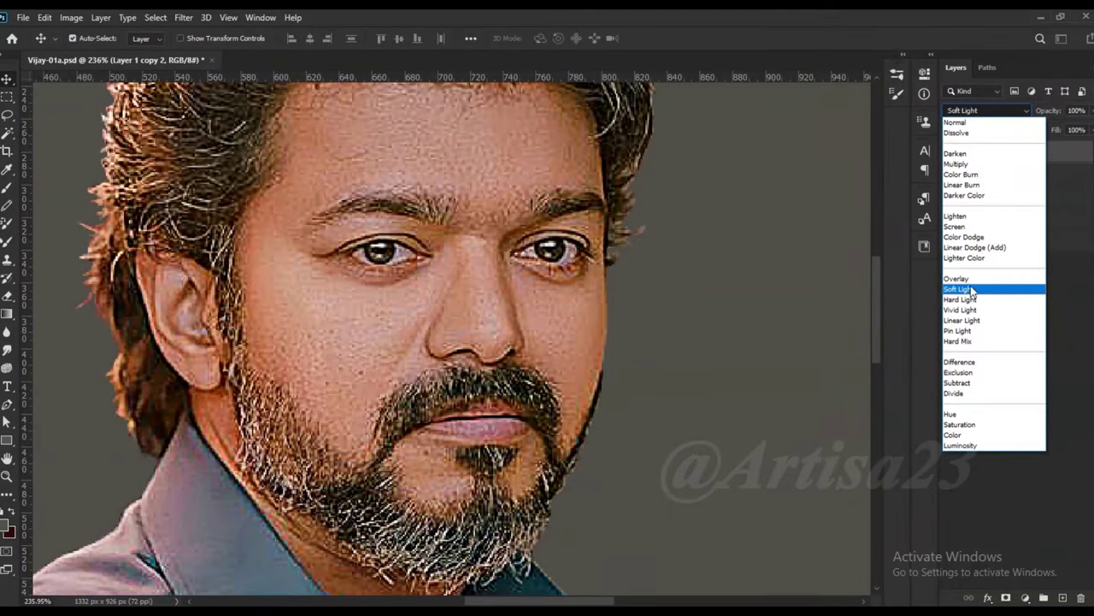
pyautogui.click(972, 290)
pyautogui.hotkey('ctrl', '1')
pyautogui.moveTo(1091, 130); pyautogui.dragTo(1079, 148)
pyautogui.press('6')
pyautogui.press('6')
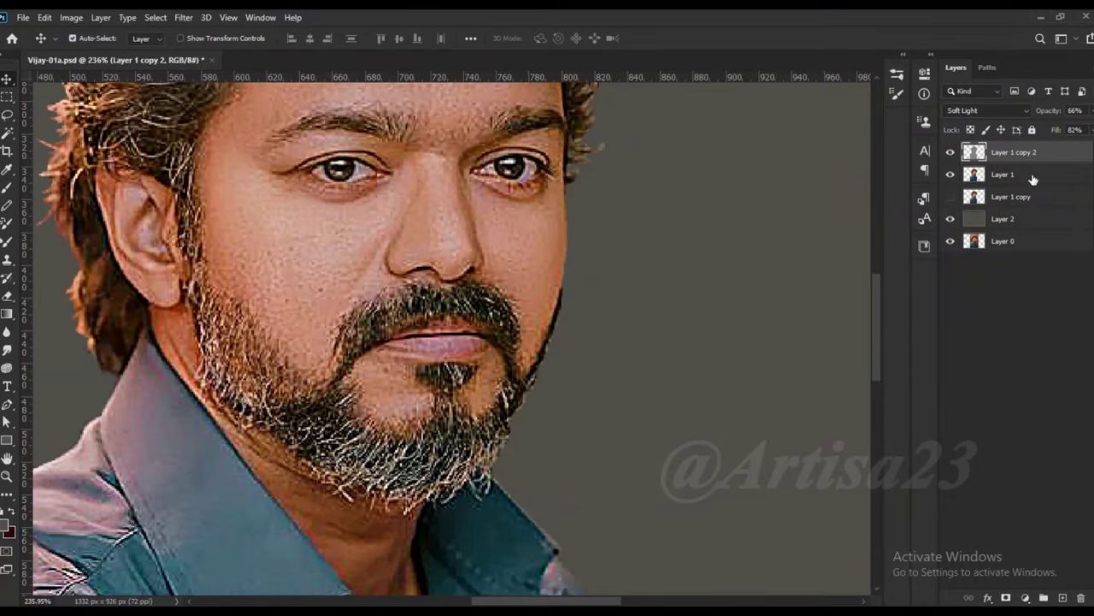
# Merge the high-pass layer with Layer 1 and name the merged layer '01'
pyautogui.keyDown('ctrl'); pyautogui.click(1012, 173); pyautogui.keyUp('ctrl')
pyautogui.rightClick(1012, 174)
pyautogui.rightClick(1012, 174)
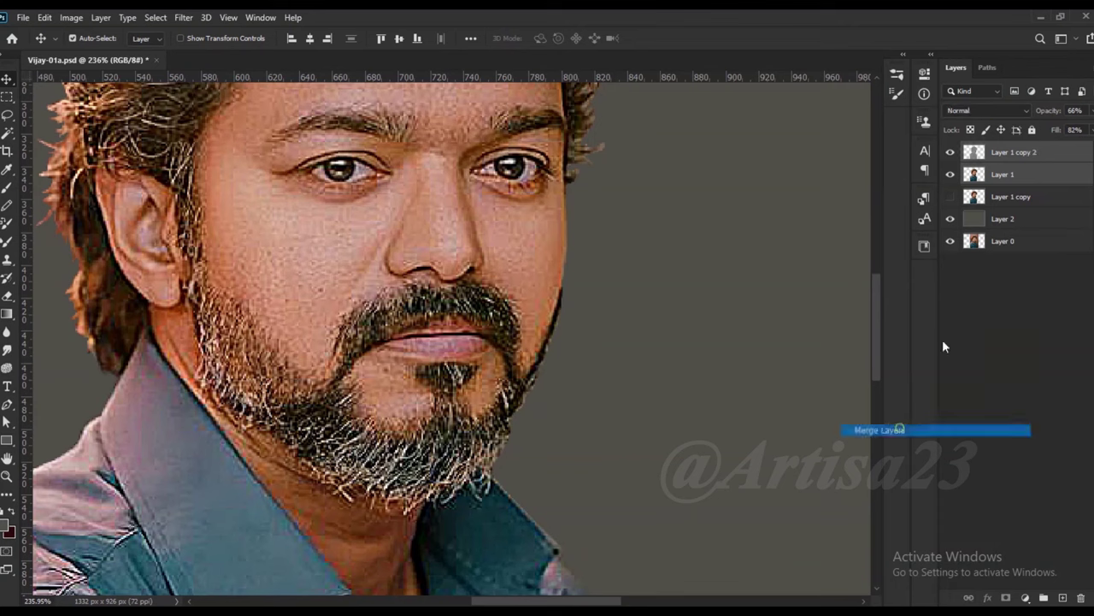
pyautogui.click(855, 432)
pyautogui.doubleClick(1008, 151)
pyautogui.write('01')
pyautogui.press('Return')
pyautogui.scroll(-5, 479, 351)
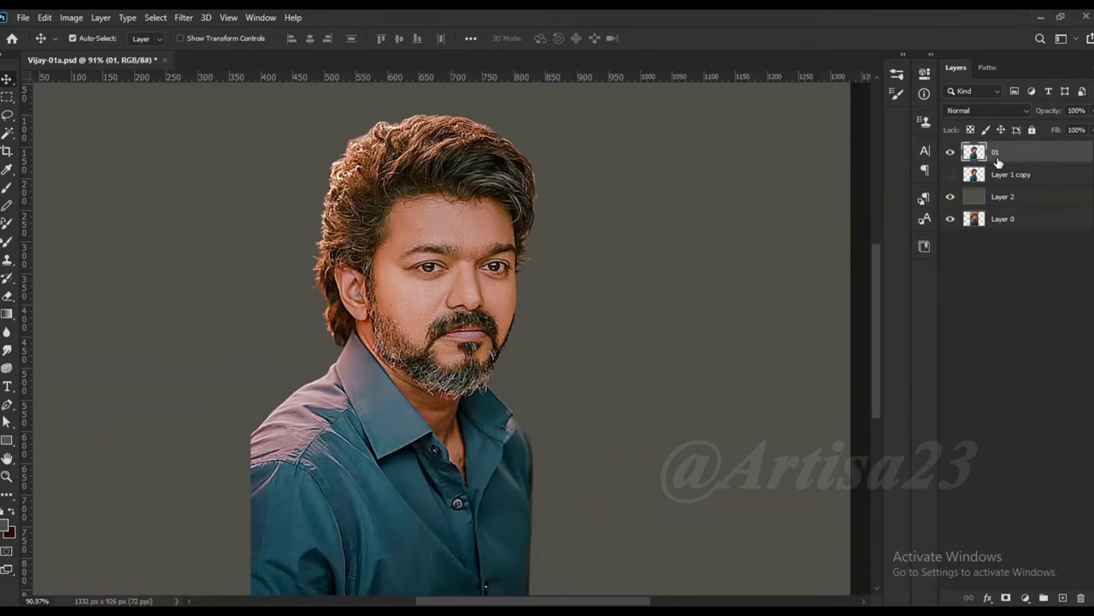
# Apply a Curves adjustment, then Levels with input black 12 and white 246
pyautogui.scroll(3, 494, 333)
pyautogui.click(71, 17)
pyautogui.click(261, 78)
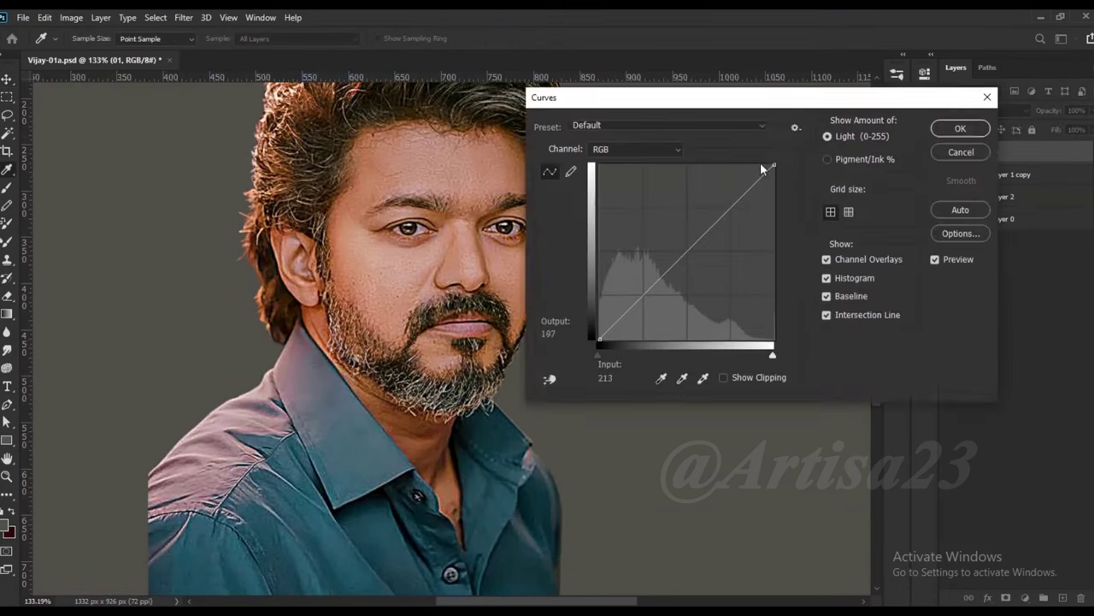
pyautogui.moveTo(756, 100); pyautogui.dragTo(756, 318)
pyautogui.click(954, 342)
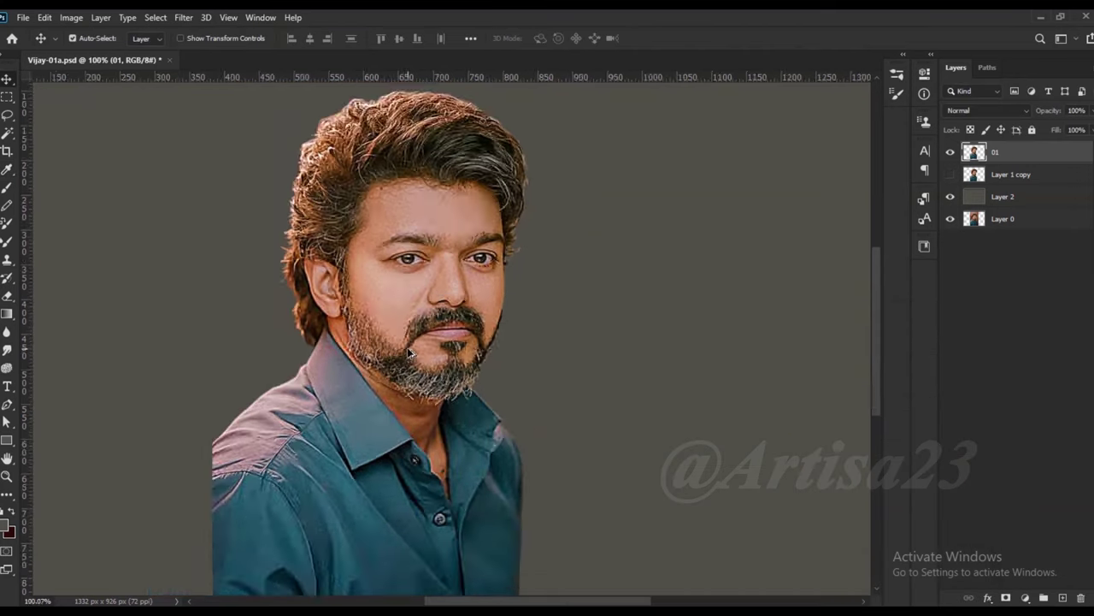
pyautogui.click(70, 17)
pyautogui.click(227, 66)
pyautogui.moveTo(671, 264); pyautogui.dragTo(680, 263)
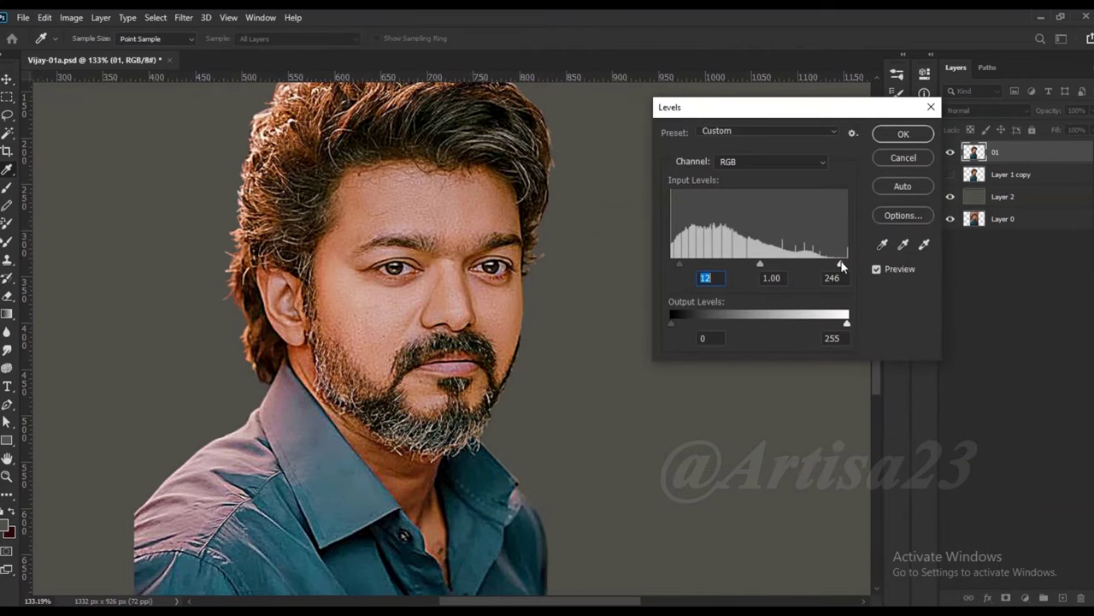
pyautogui.moveTo(846, 264); pyautogui.dragTo(836, 266)
pyautogui.press('Return')
# Delete the strip along the bottom edge and crop the canvas to 1332×913 px
pyautogui.press('v')
pyautogui.hotkey('ctrl', '0')
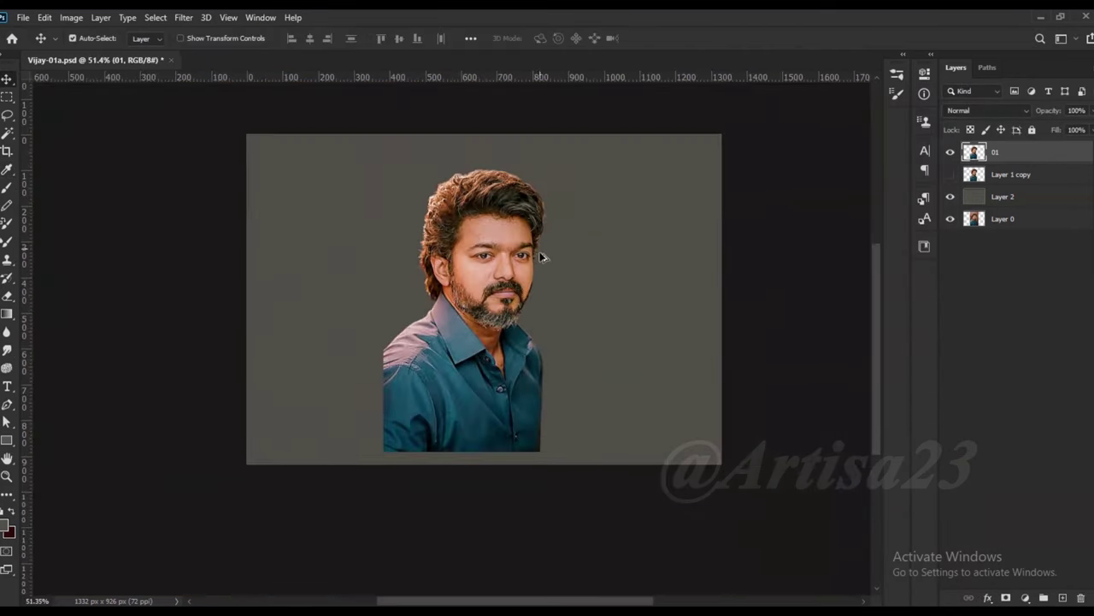
pyautogui.click(6, 97)
pyautogui.moveTo(330, 447); pyautogui.dragTo(608, 485)
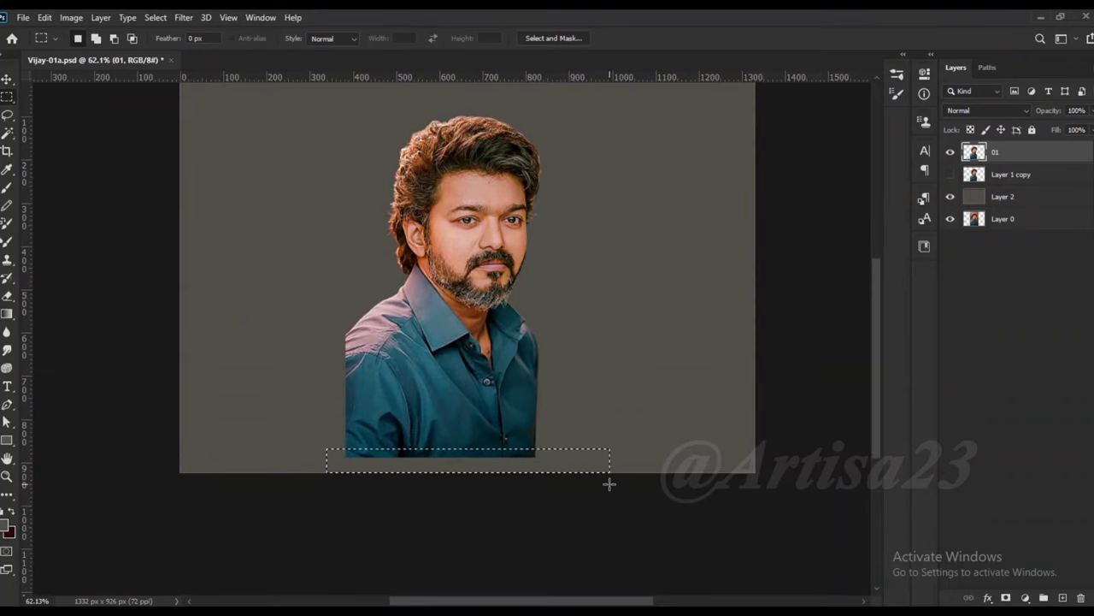
pyautogui.press('Delete')
pyautogui.hotkey('ctrl', 'd')
pyautogui.press('c')
pyautogui.moveTo(468, 472); pyautogui.dragTo(468, 465)
pyautogui.press('Return')
pyautogui.hotkey('ctrl', '+')
pyautogui.press('v')
pyautogui.scroll(5, 521, 208)
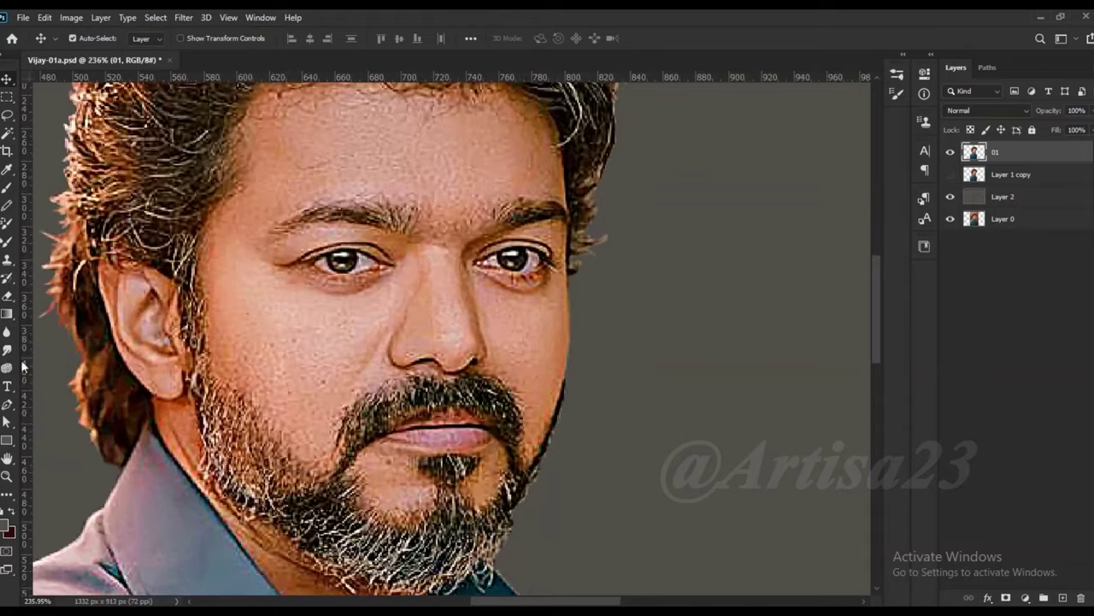
# Zoom in and smudge the left eye's upper eyelid line with a smaller brush
pyautogui.click(6, 349)
pyautogui.scroll(3, 406, 294)
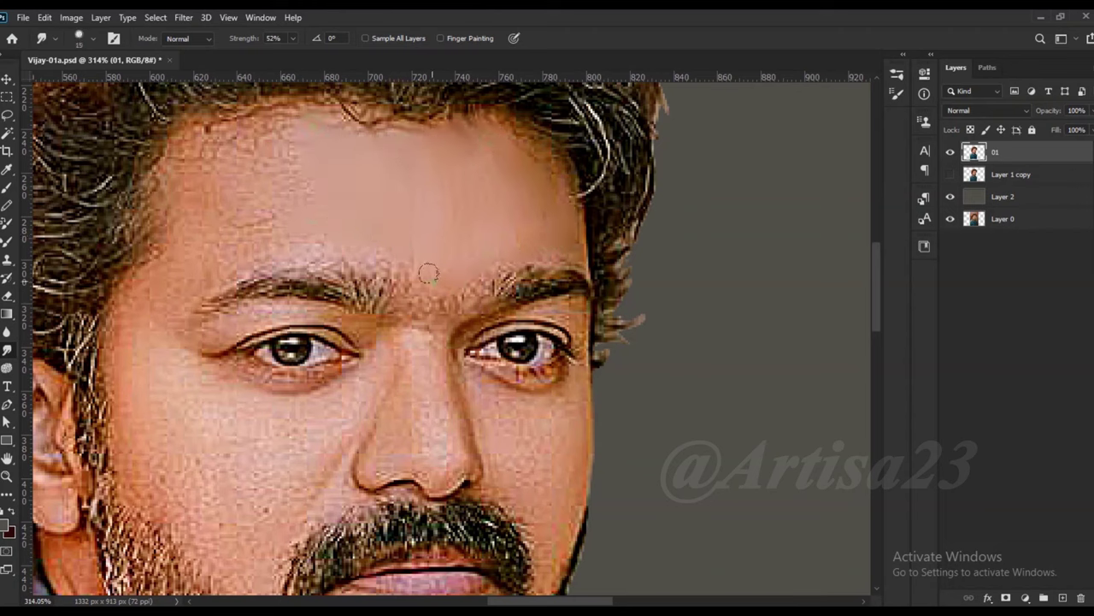
pyautogui.press('[')
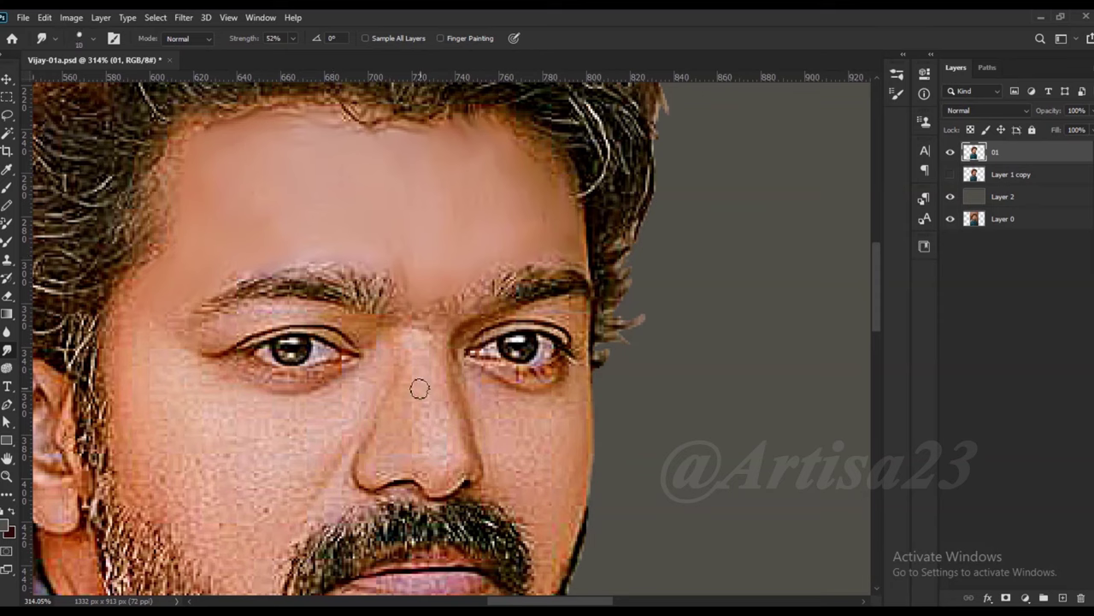
pyautogui.press('[')
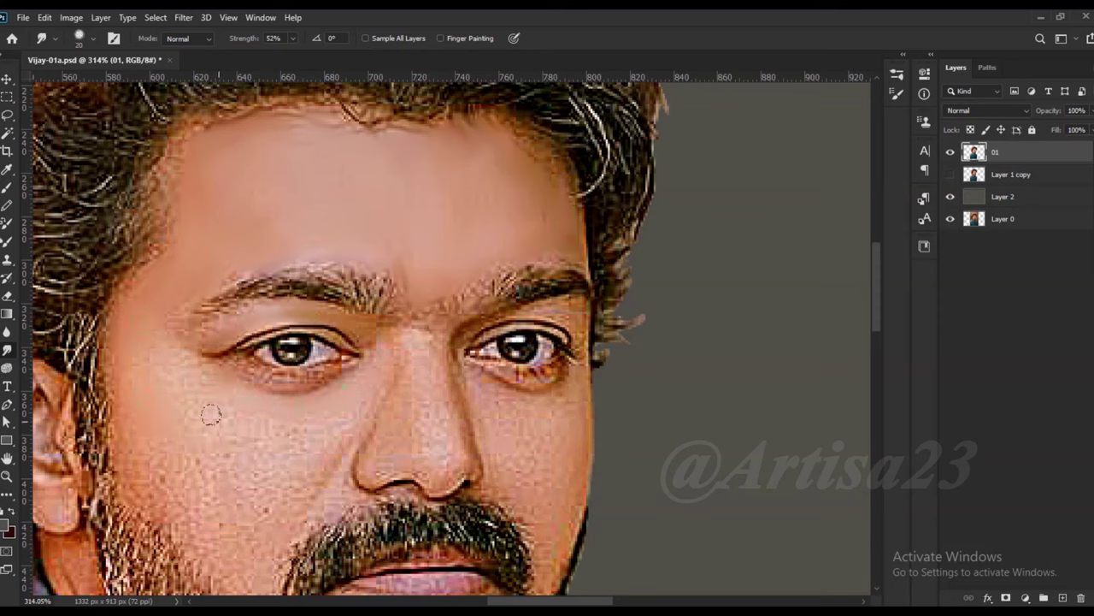
pyautogui.scroll(-1, 205, 348)
pyautogui.scroll(3, 206, 348)
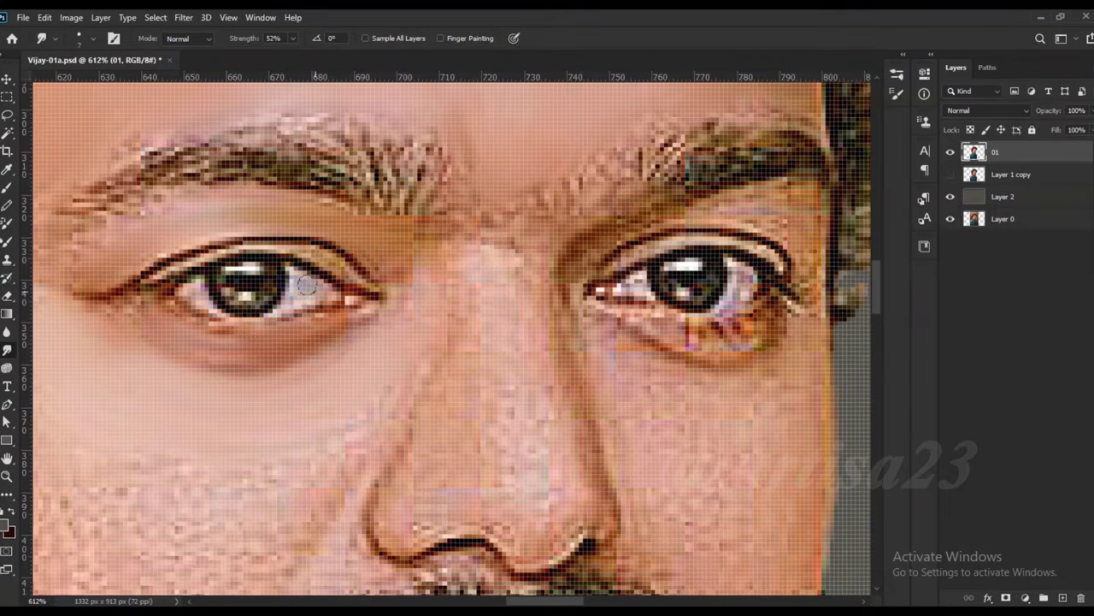
pyautogui.moveTo(323, 279)
pyautogui.mouseDown()
pyautogui.moveTo(205, 249)
pyautogui.moveTo(137, 282)
pyautogui.mouseUp()
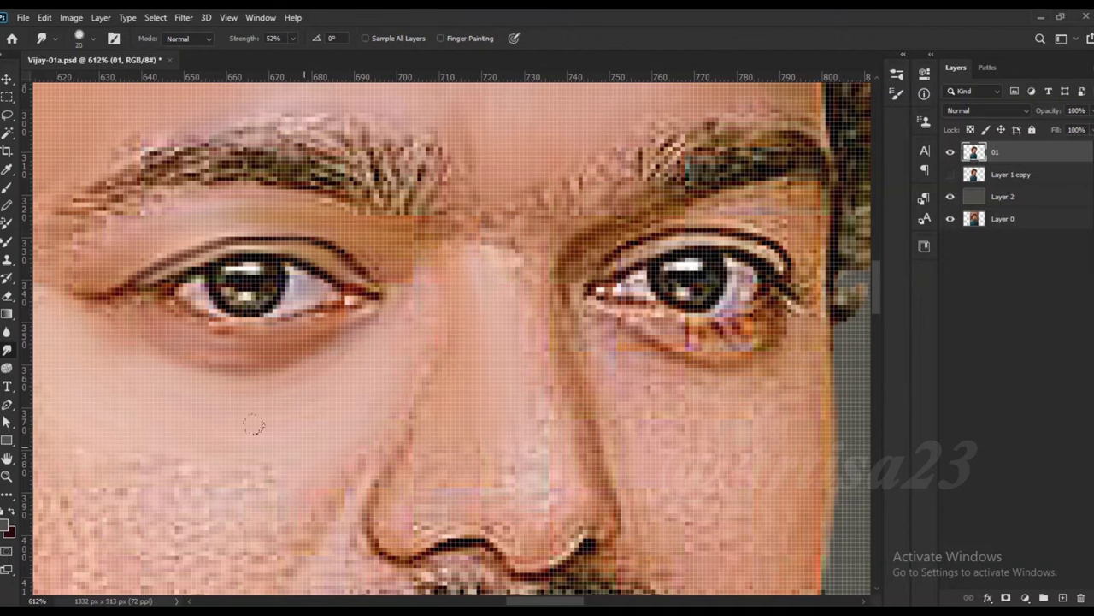
pyautogui.hscroll(-2, 230, 483)
pyautogui.scroll(-1, 151, 257)
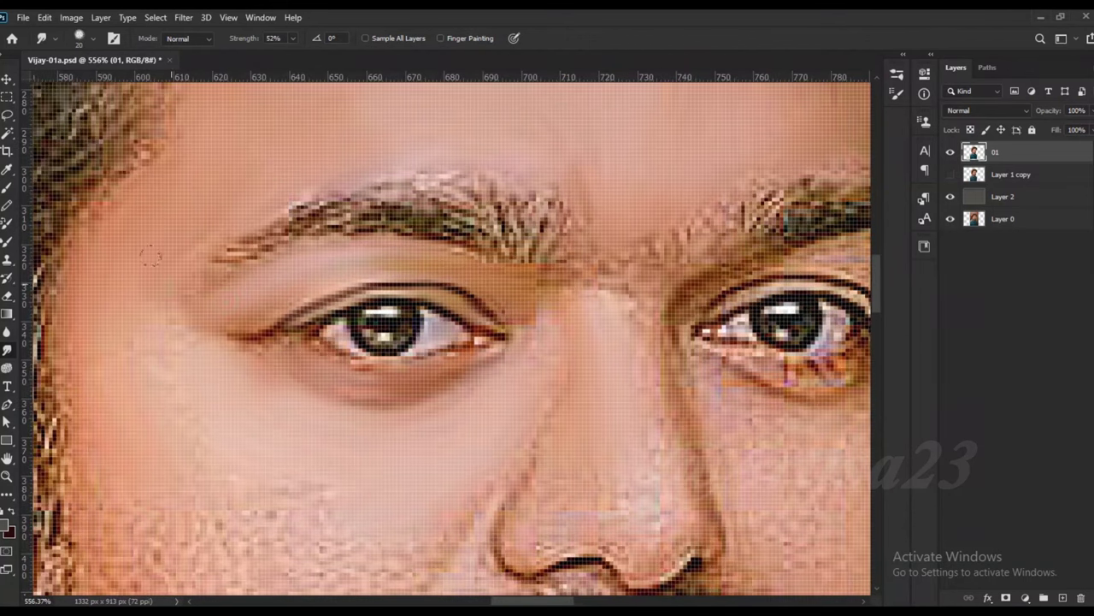
pyautogui.scroll(-2, 224, 442)
# Switch to a different smudge brush preset and smooth the left cheek between eye and beard
pyautogui.press('b')
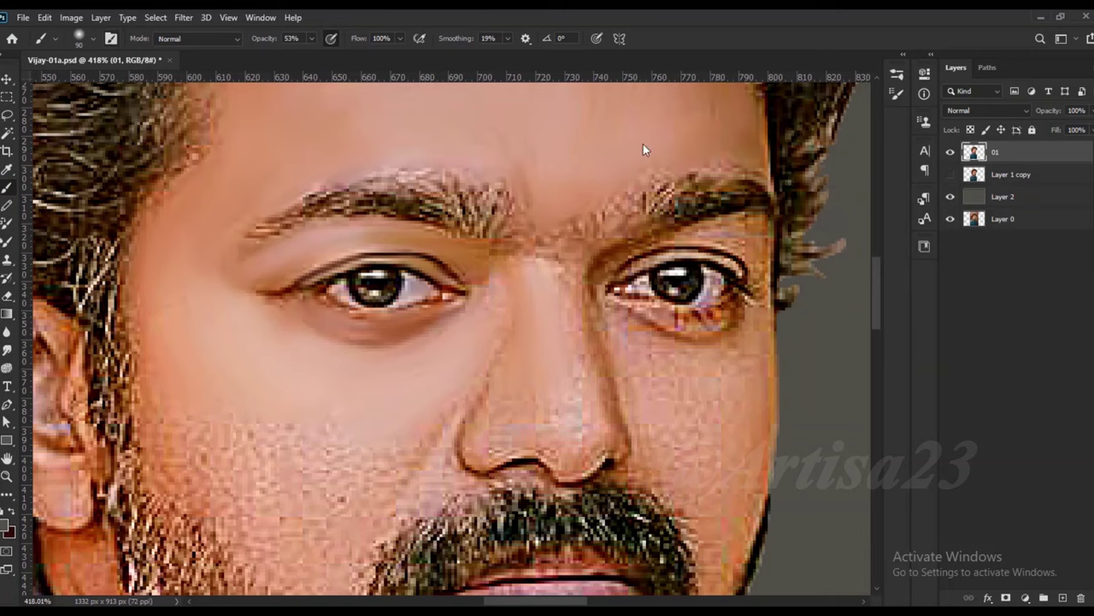
pyautogui.press('F5')
pyautogui.press('F5')
pyautogui.press('r')
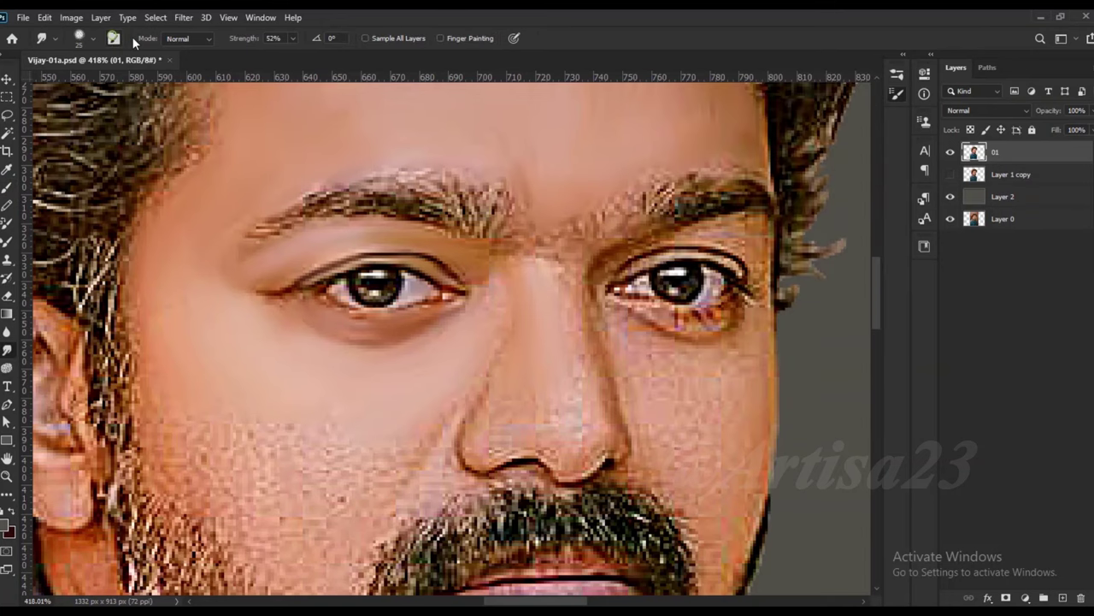
pyautogui.press('F5')
pyautogui.click(654, 68)
pyautogui.click(813, 315)
pyautogui.press('F5')
pyautogui.moveTo(369, 433)
pyautogui.mouseDown()
pyautogui.moveTo(251, 451)
pyautogui.moveTo(283, 484)
pyautogui.mouseUp()
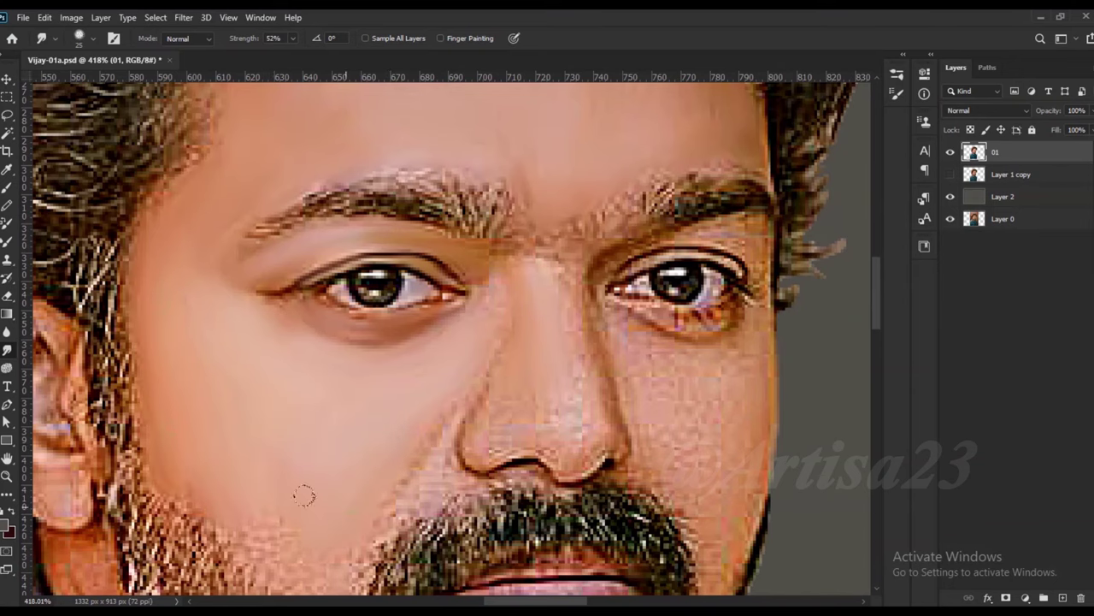
# Smudge the blotchy patch under the right eye with a smaller brush
pyautogui.press('[')
pyautogui.press('[')
pyautogui.press('[')
pyautogui.scroll(2, 407, 355)
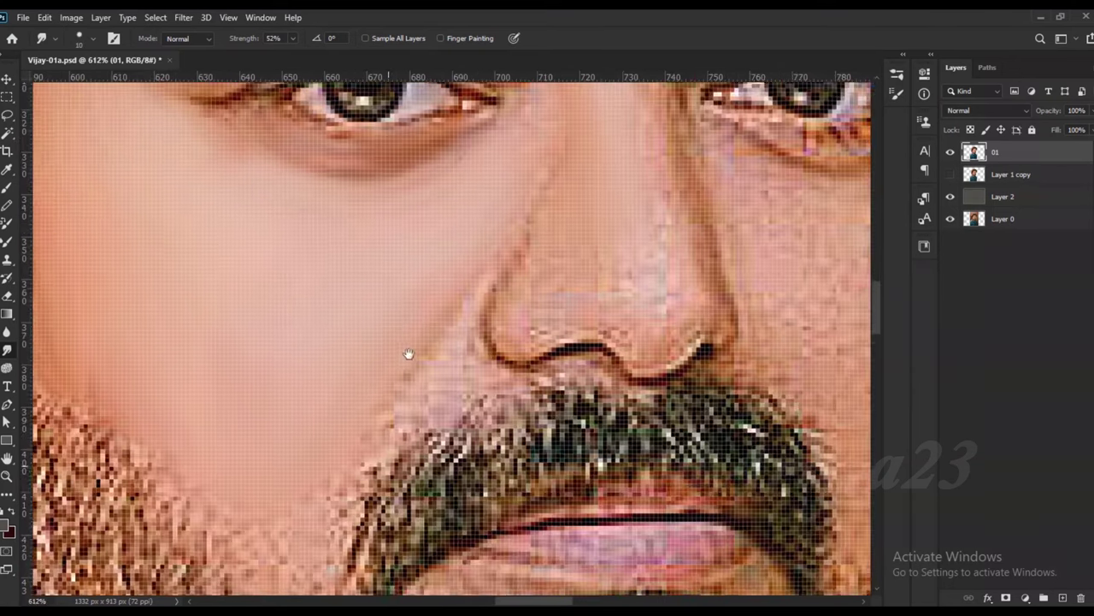
pyautogui.moveTo(407, 355); pyautogui.dragTo(427, 346)
pyautogui.scroll(-3, 435, 358)
pyautogui.scroll(3, 405, 328)
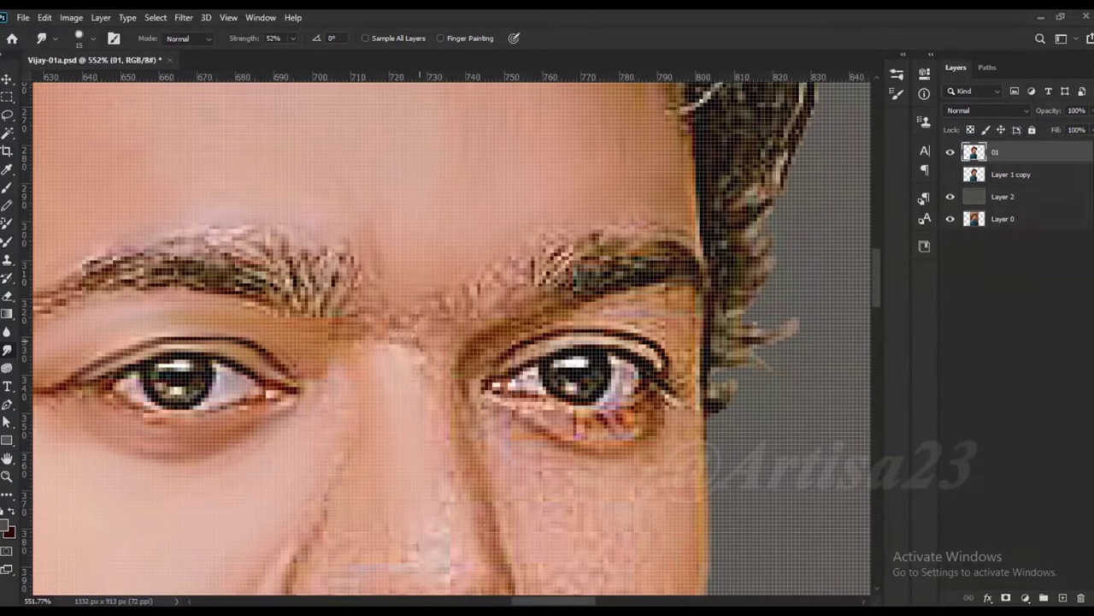
pyautogui.scroll(-2, 428, 411)
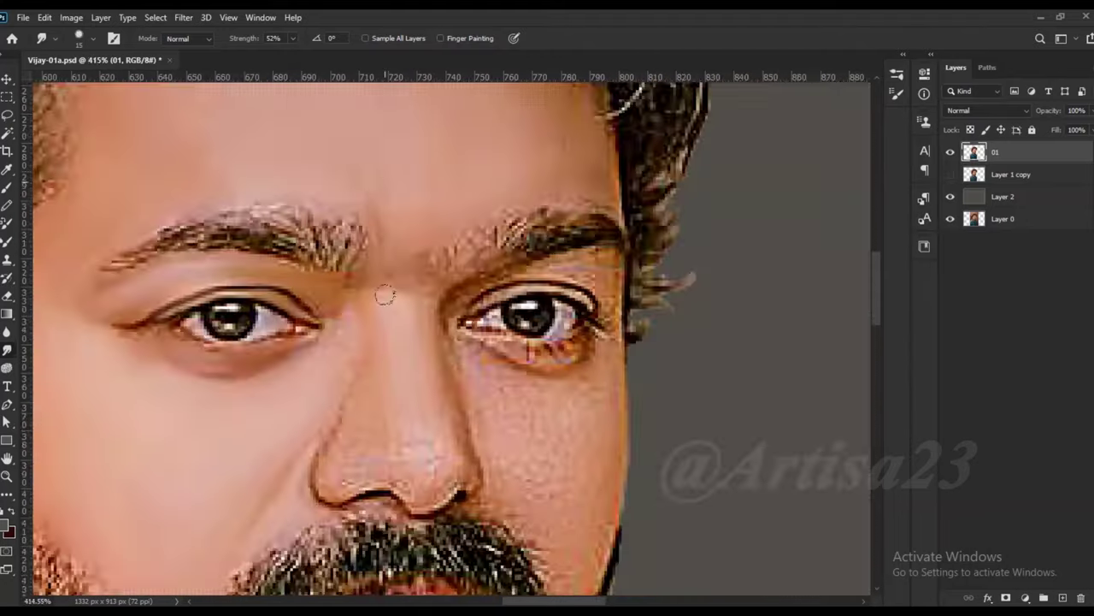
pyautogui.scroll(2, 374, 429)
pyautogui.moveTo(496, 337)
pyautogui.mouseDown()
pyautogui.moveTo(526, 316)
pyautogui.moveTo(642, 306)
pyautogui.moveTo(594, 363)
pyautogui.mouseUp()
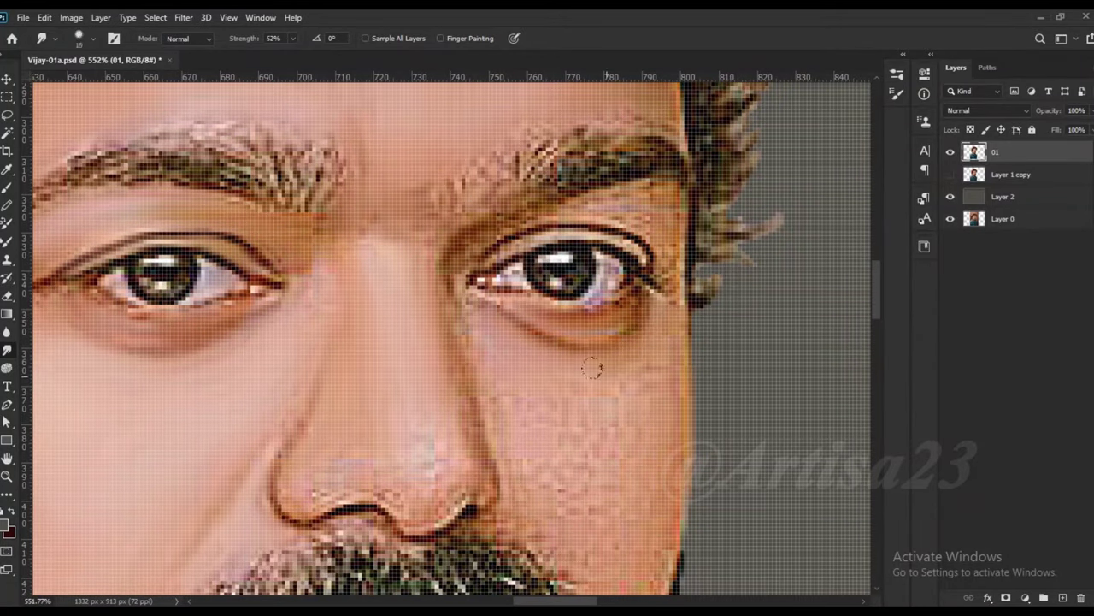
# Blend the skin around the left nostril with a small brush
pyautogui.press(']')
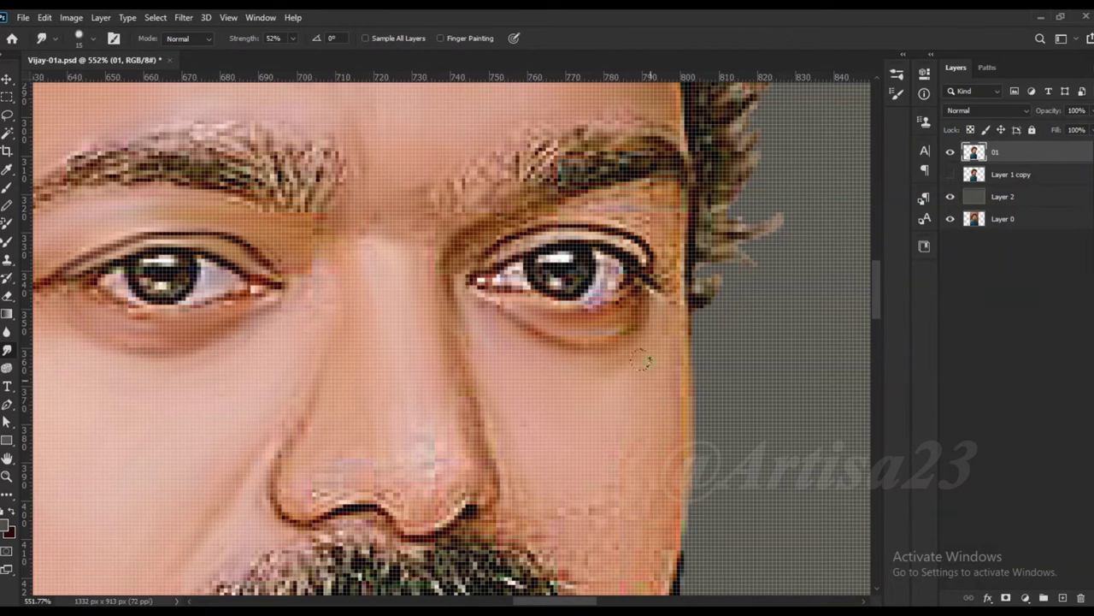
pyautogui.scroll(2, 468, 434)
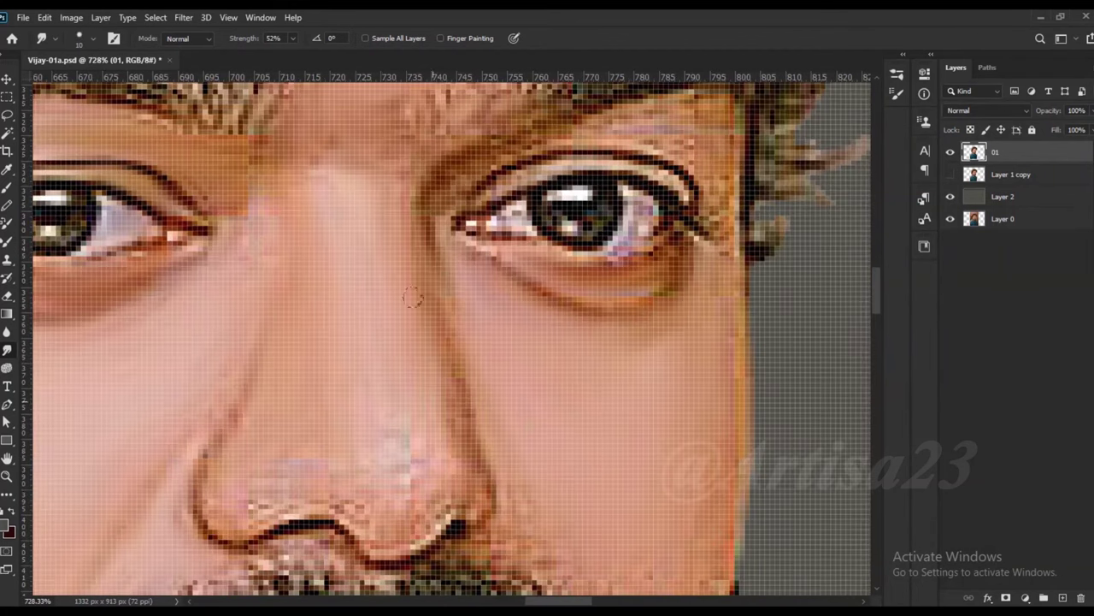
pyautogui.moveTo(492, 530); pyautogui.dragTo(492, 387)
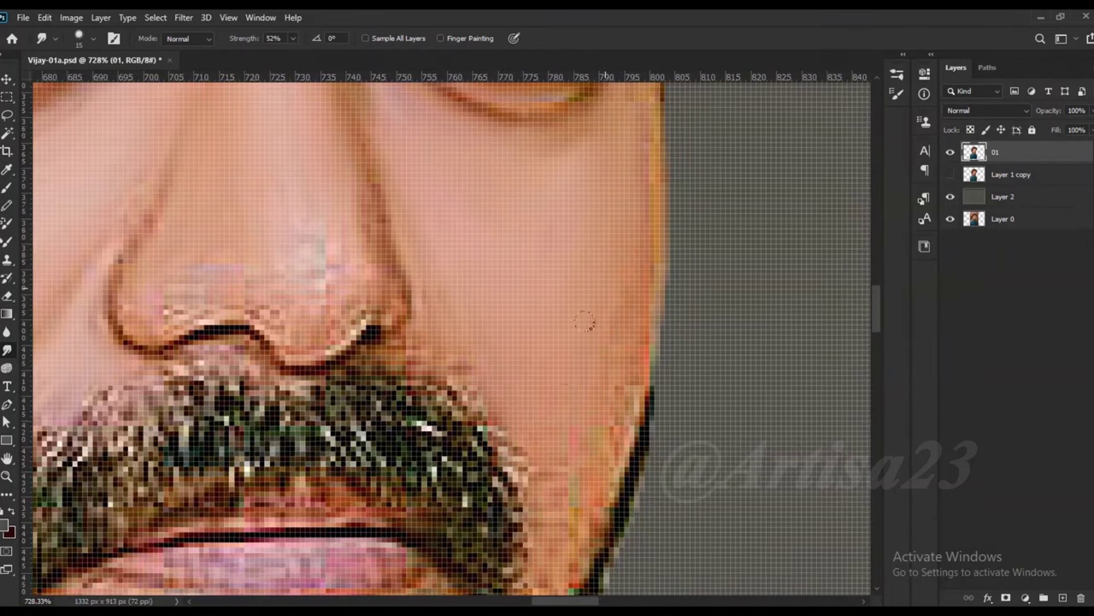
pyautogui.press('[')
pyautogui.press('[')
pyautogui.moveTo(238, 247); pyautogui.dragTo(156, 313)
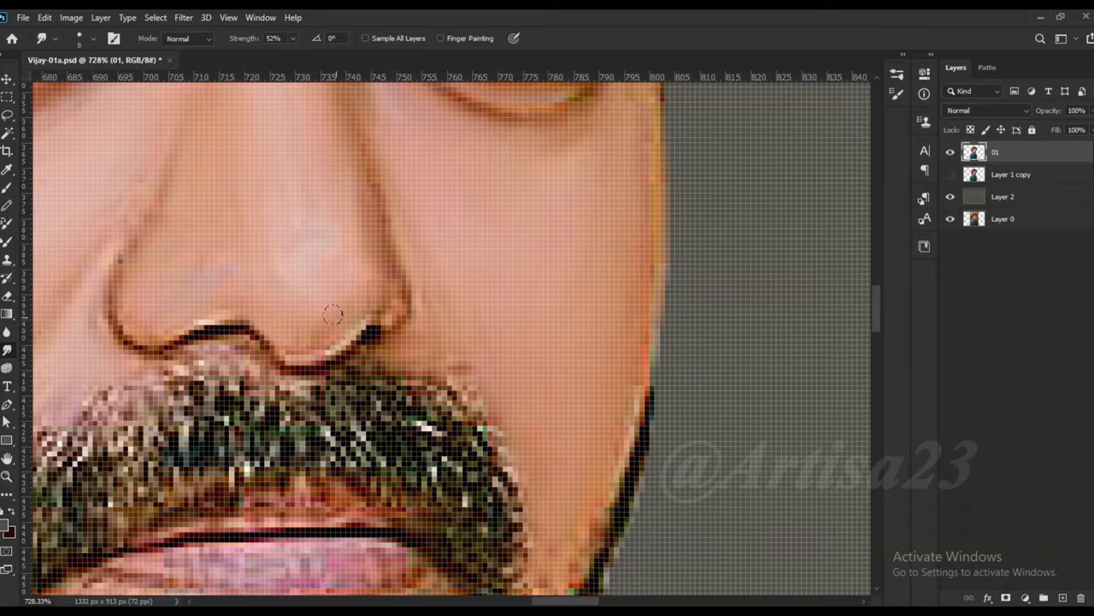
pyautogui.scroll(-2, 333, 314)
pyautogui.scroll(1, 281, 317)
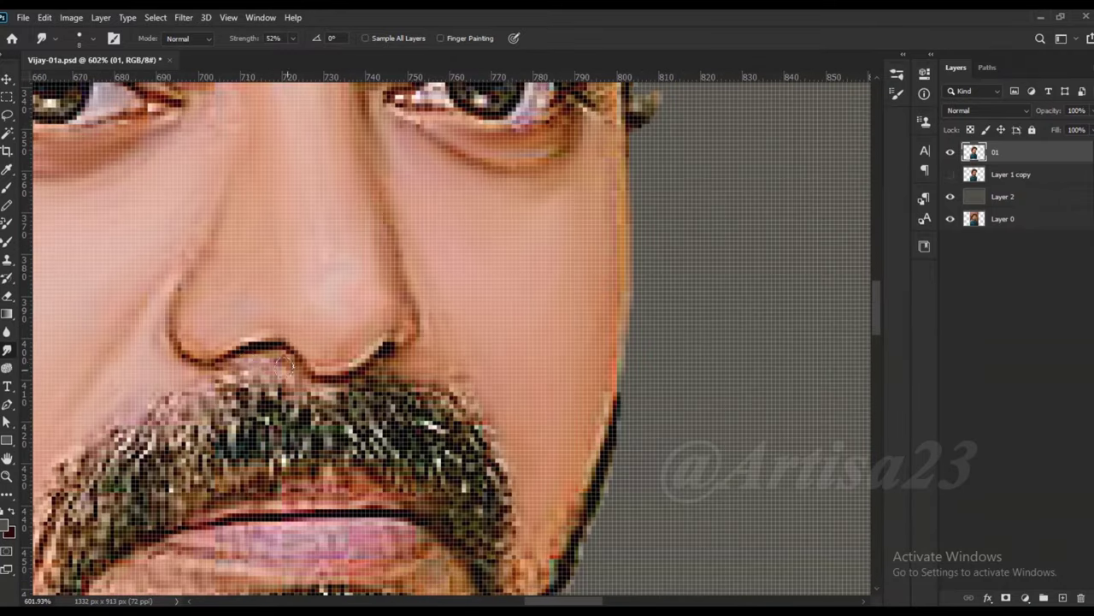
pyautogui.scroll(-2, 471, 369)
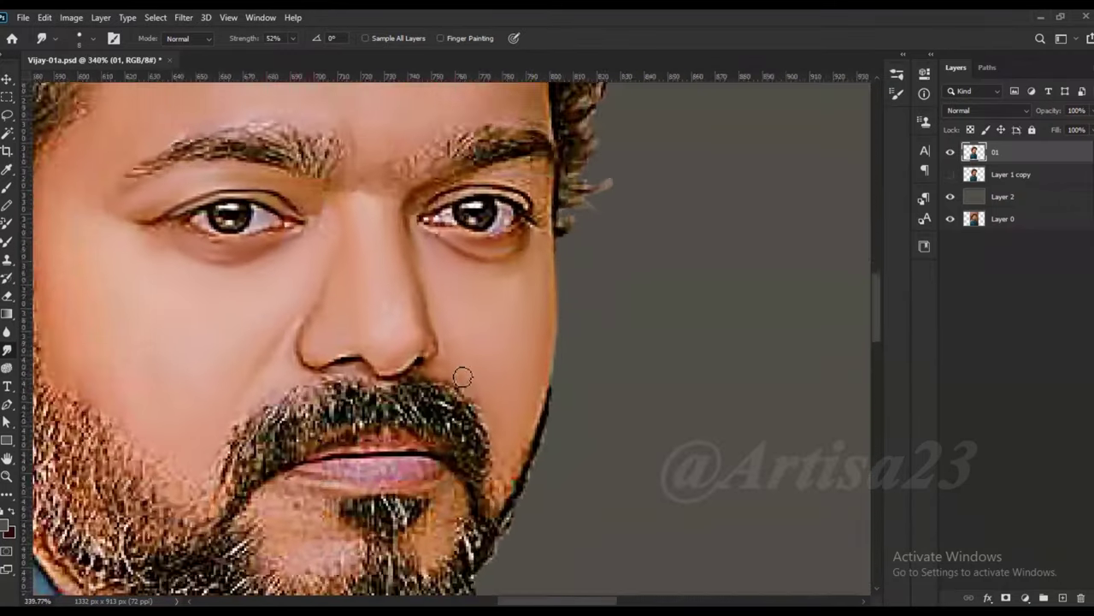
# Smudge the left eyebrow hairs into painted strokes
pyautogui.scroll(1, 504, 222)
pyautogui.scroll(2, 406, 258)
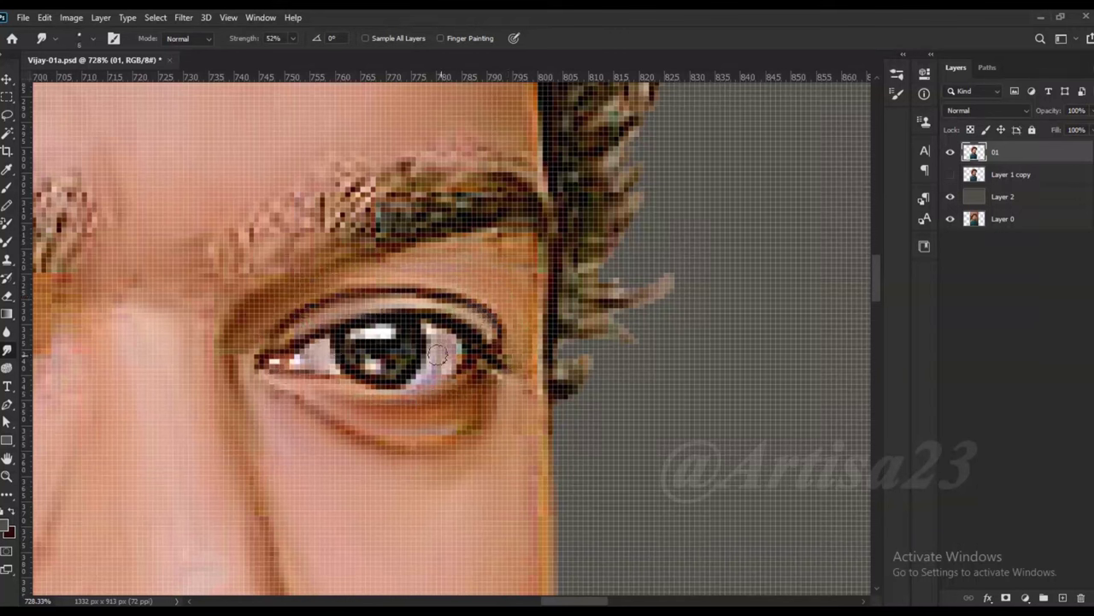
pyautogui.scroll(-3, 527, 341)
pyautogui.scroll(2, 513, 308)
pyautogui.scroll(-1, 498, 283)
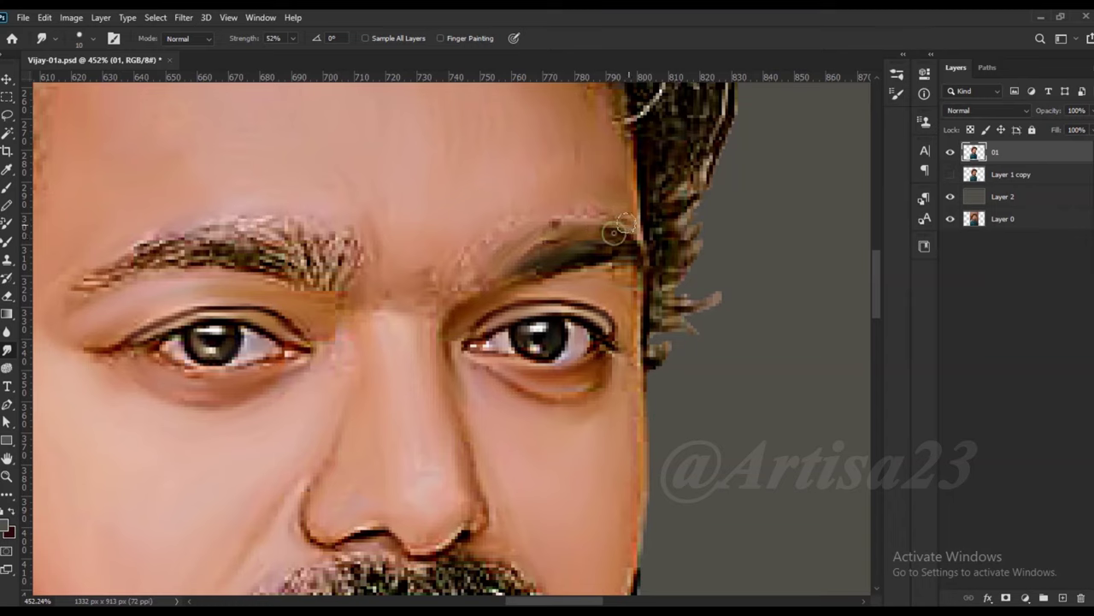
pyautogui.moveTo(290, 250); pyautogui.dragTo(87, 286)
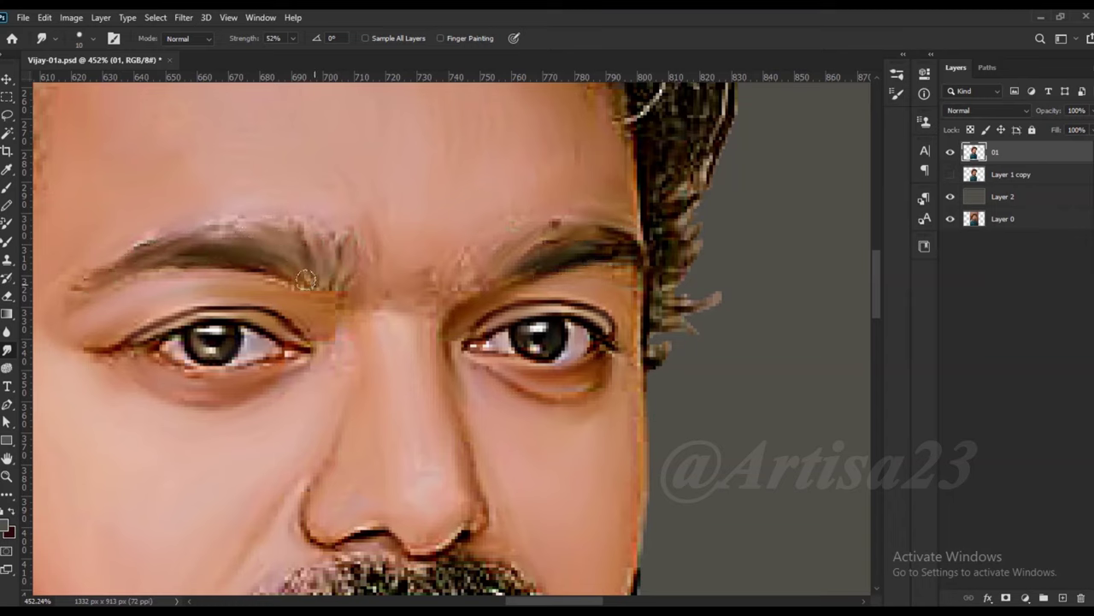
# Smooth the beard below the lower lip with a slightly smaller brush
pyautogui.scroll(-3, 401, 258)
pyautogui.scroll(3, 402, 428)
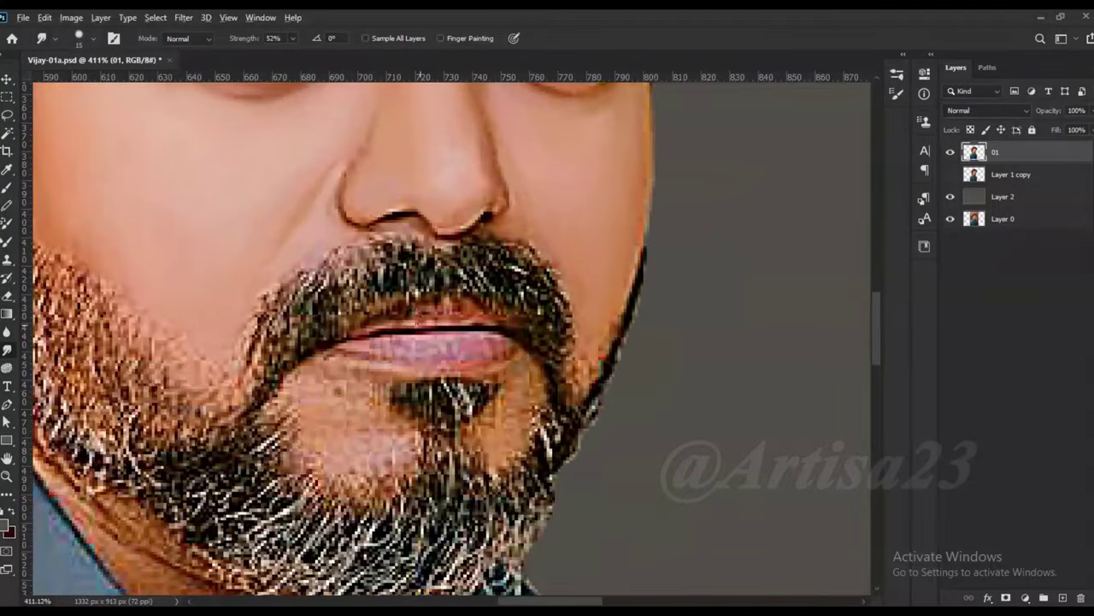
pyautogui.scroll(1, 402, 359)
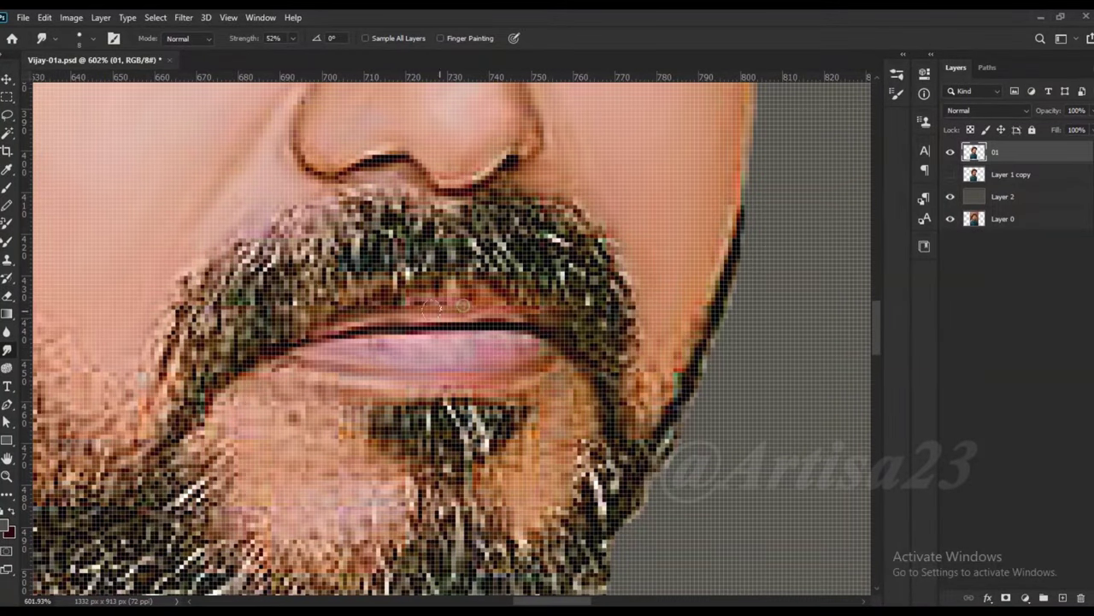
pyautogui.scroll(-1, 494, 343)
pyautogui.press('[')
pyautogui.moveTo(529, 389); pyautogui.dragTo(520, 446)
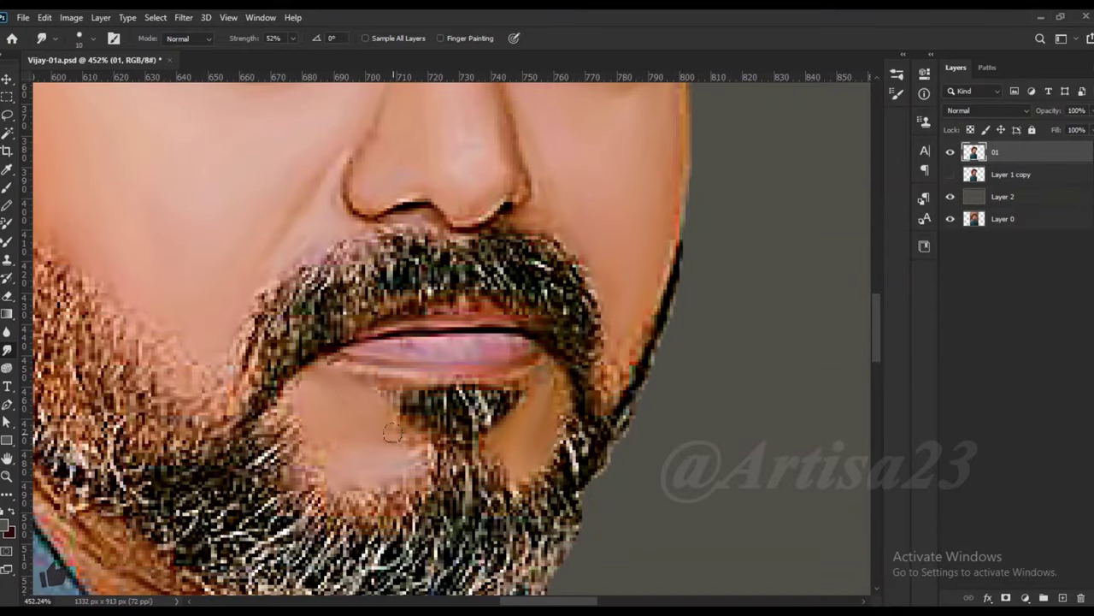
pyautogui.scroll(-2, 617, 355)
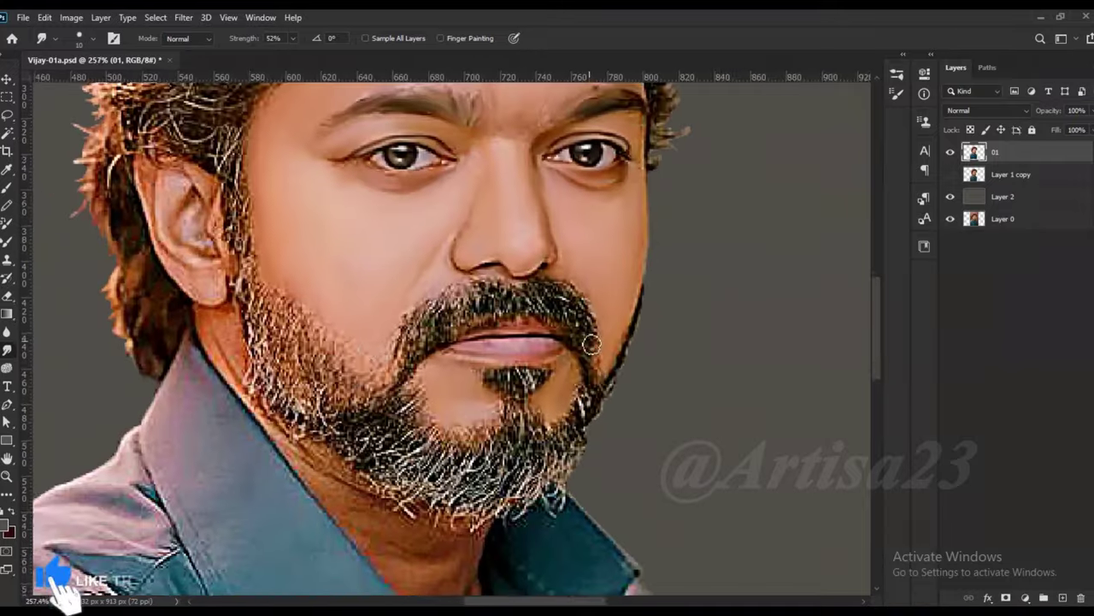
# Smudge the inside of the ear with a small brush
pyautogui.scroll(1, 385, 331)
pyautogui.press(']')
pyautogui.scroll(2, 347, 263)
pyautogui.press('[')
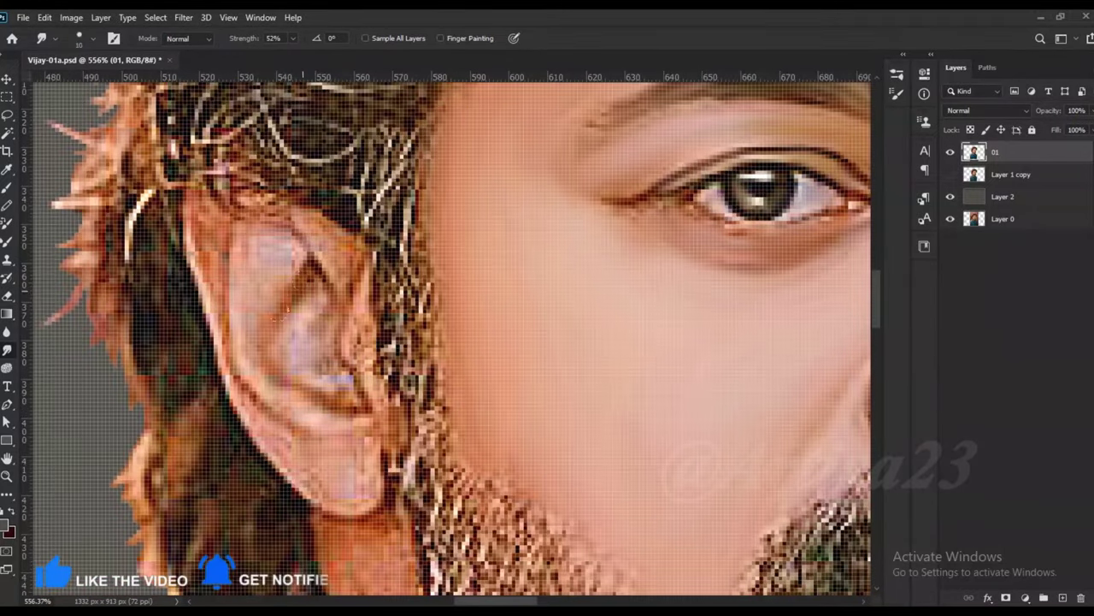
pyautogui.moveTo(347, 263)
pyautogui.mouseDown()
pyautogui.moveTo(313, 338)
pyautogui.moveTo(342, 393)
pyautogui.mouseUp()
pyautogui.press(']')
pyautogui.moveTo(359, 342); pyautogui.dragTo(344, 451)
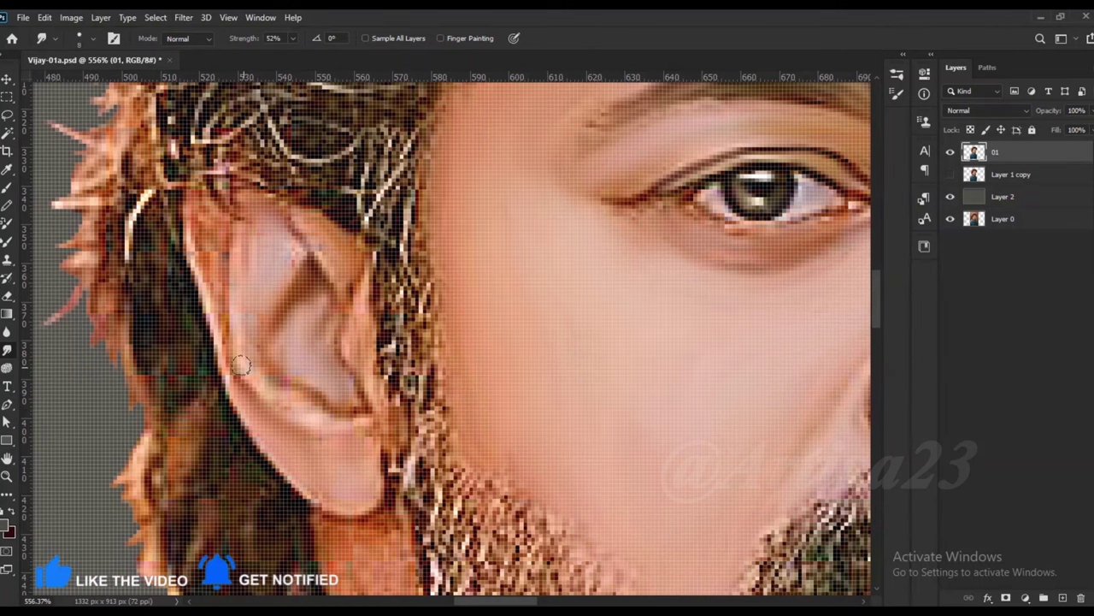
# Smooth the neck skin below the ear and the shadow along the jaw
pyautogui.scroll(-2, 357, 376)
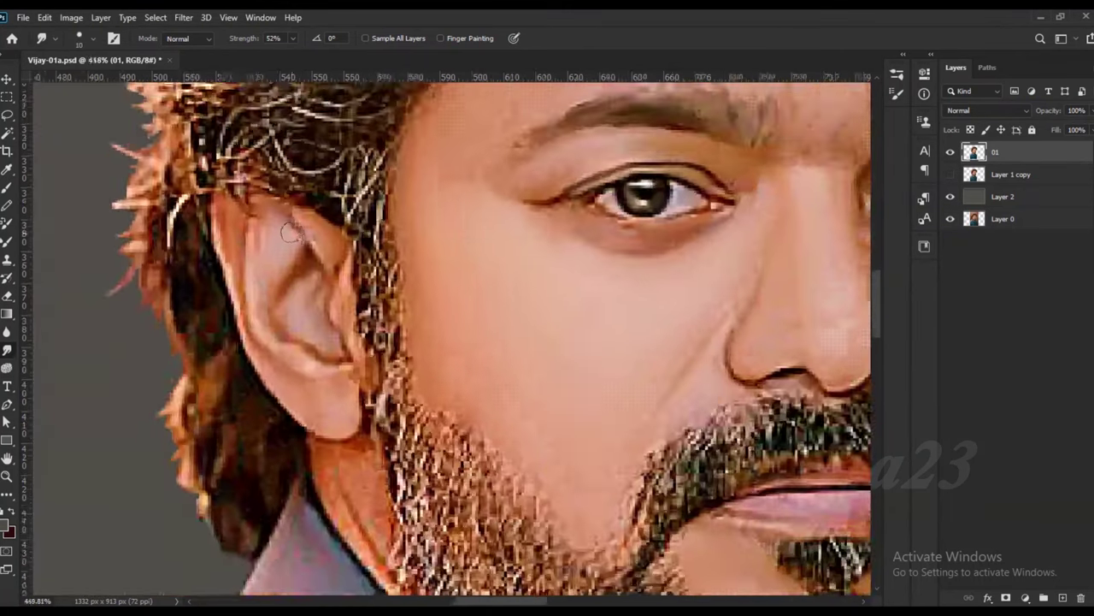
pyautogui.moveTo(339, 456); pyautogui.dragTo(358, 480)
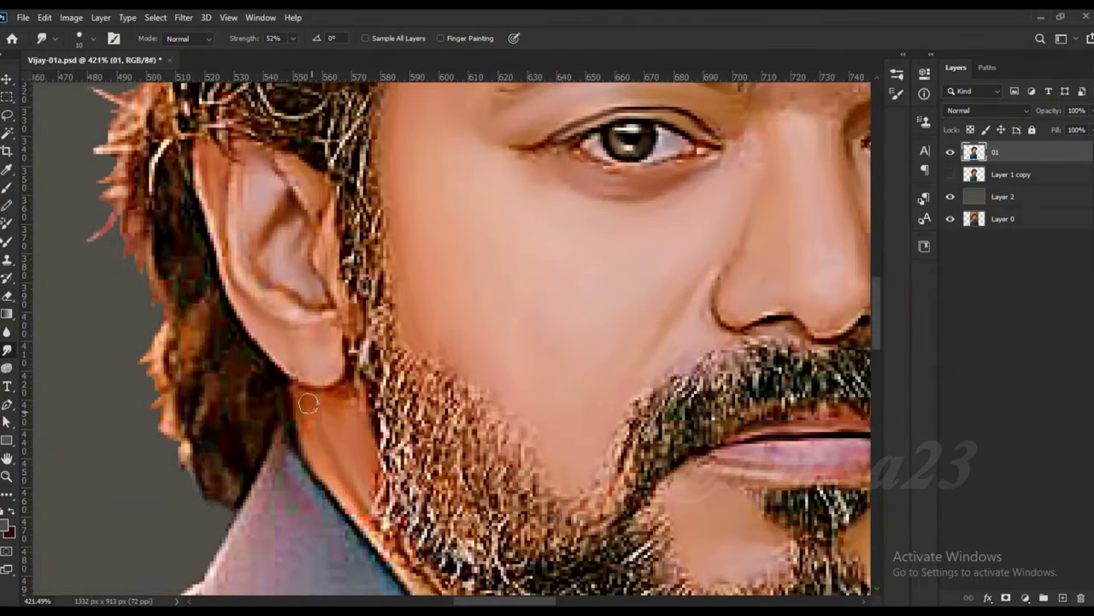
pyautogui.moveTo(312, 413); pyautogui.dragTo(237, 225)
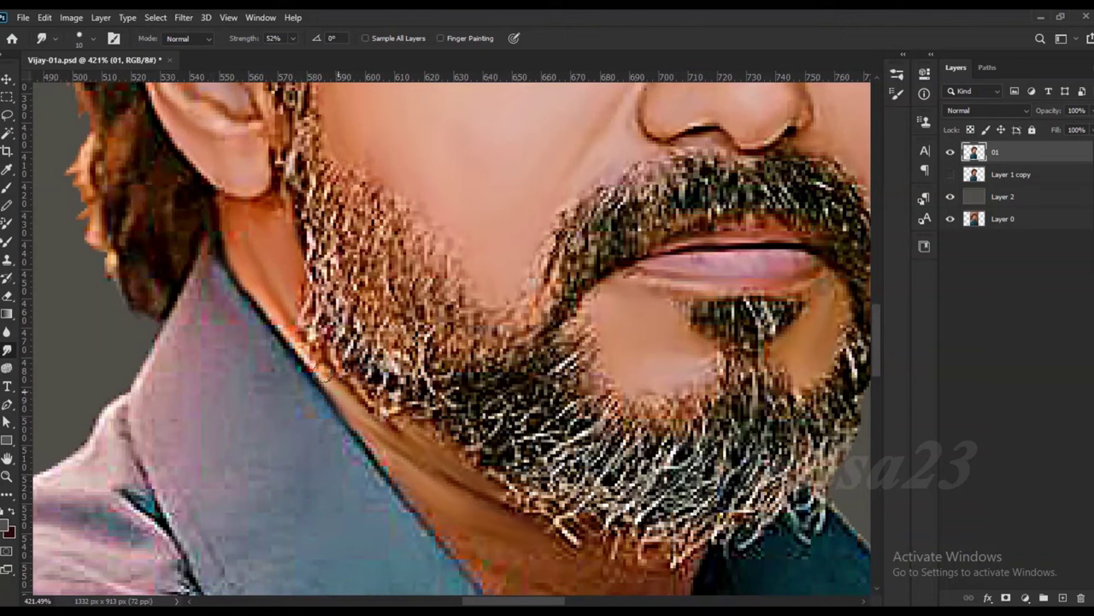
pyautogui.moveTo(328, 376); pyautogui.dragTo(212, 240)
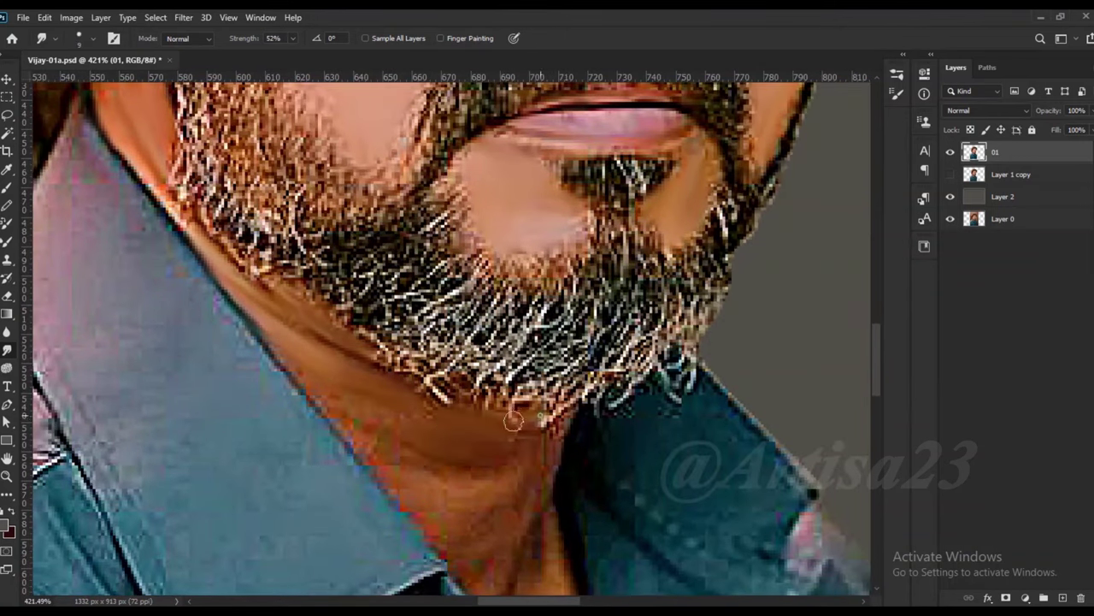
pyautogui.moveTo(337, 394); pyautogui.dragTo(476, 499)
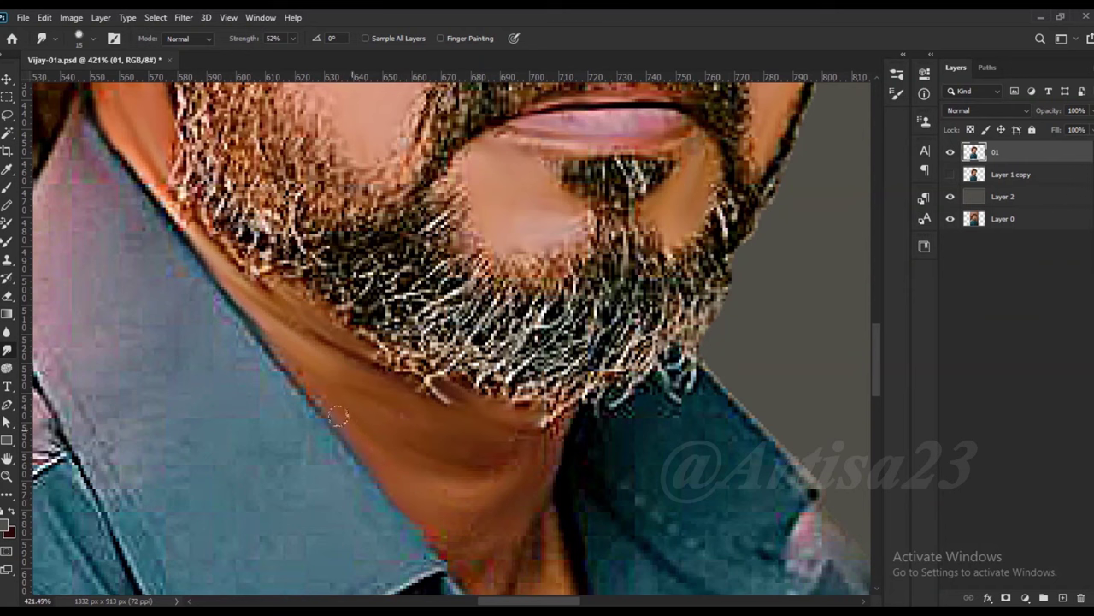
pyautogui.moveTo(457, 536); pyautogui.dragTo(399, 330)
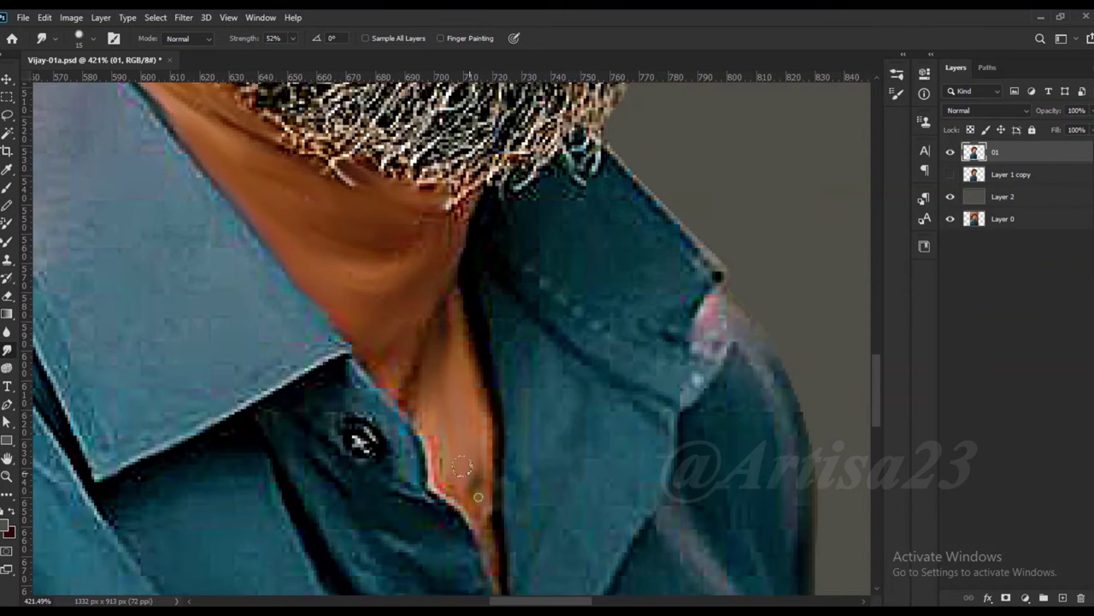
pyautogui.scroll(-5, 473, 438)
pyautogui.scroll(1, 504, 450)
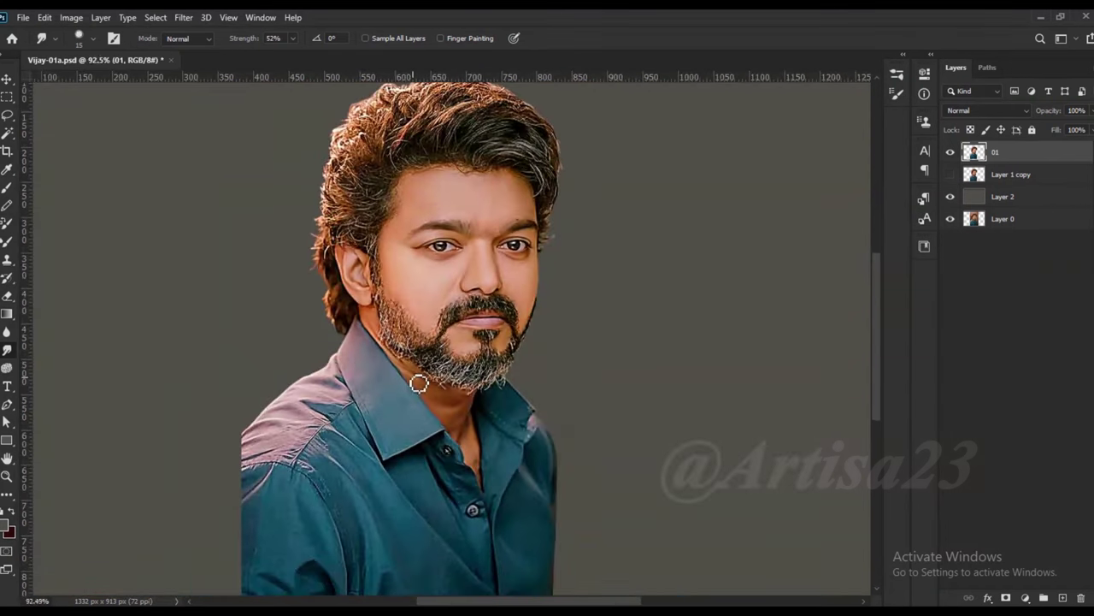
# Blend the pink left shoulder edge and shoulder seam into the grey background
pyautogui.scroll(2, 419, 383)
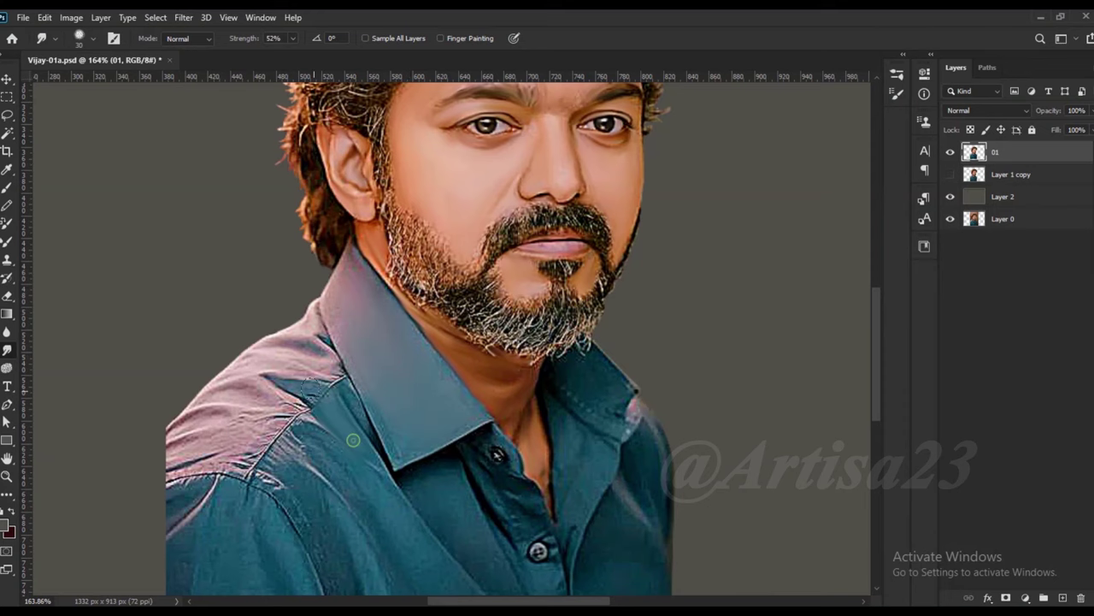
pyautogui.moveTo(257, 417)
pyautogui.mouseDown()
pyautogui.moveTo(141, 457)
pyautogui.moveTo(132, 479)
pyautogui.moveTo(153, 503)
pyautogui.mouseUp()
pyautogui.scroll(-2, 153, 502)
pyautogui.moveTo(197, 462); pyautogui.dragTo(119, 513)
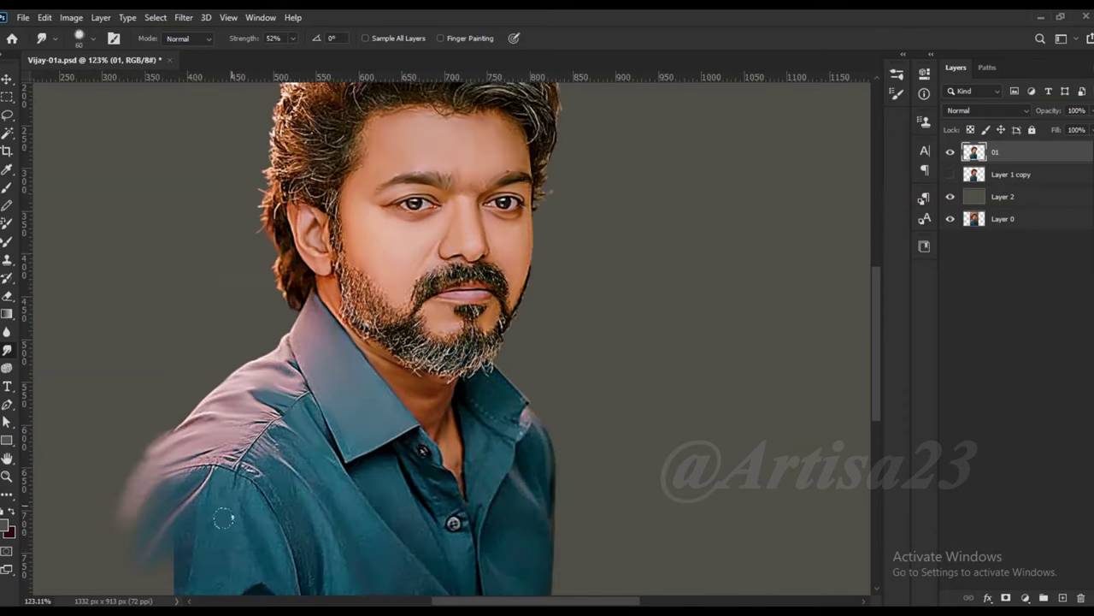
pyautogui.moveTo(277, 439); pyautogui.dragTo(302, 459)
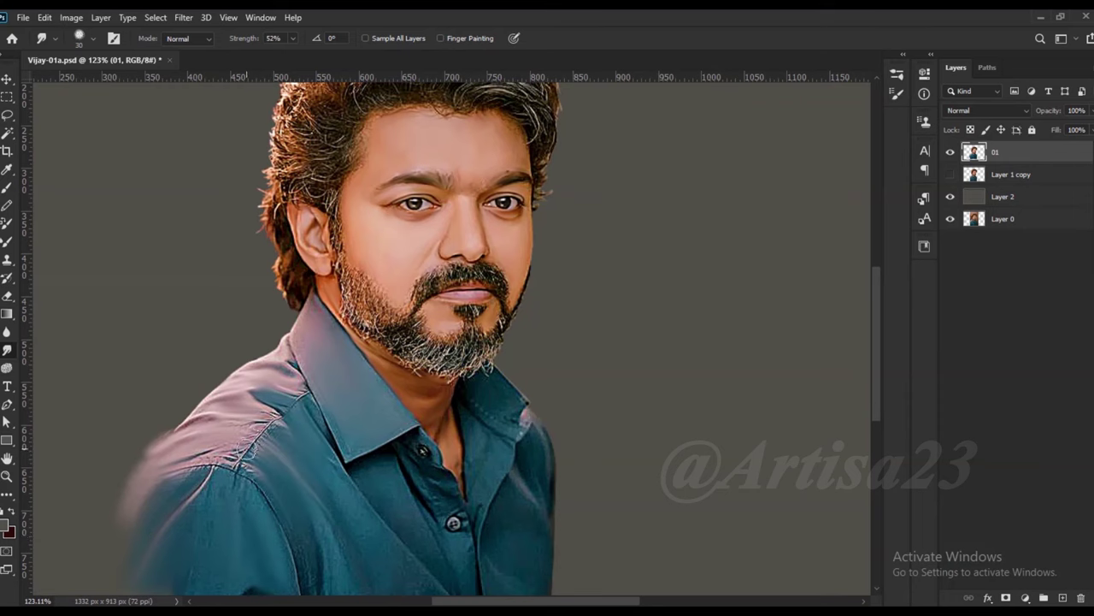
pyautogui.scroll(3, 426, 546)
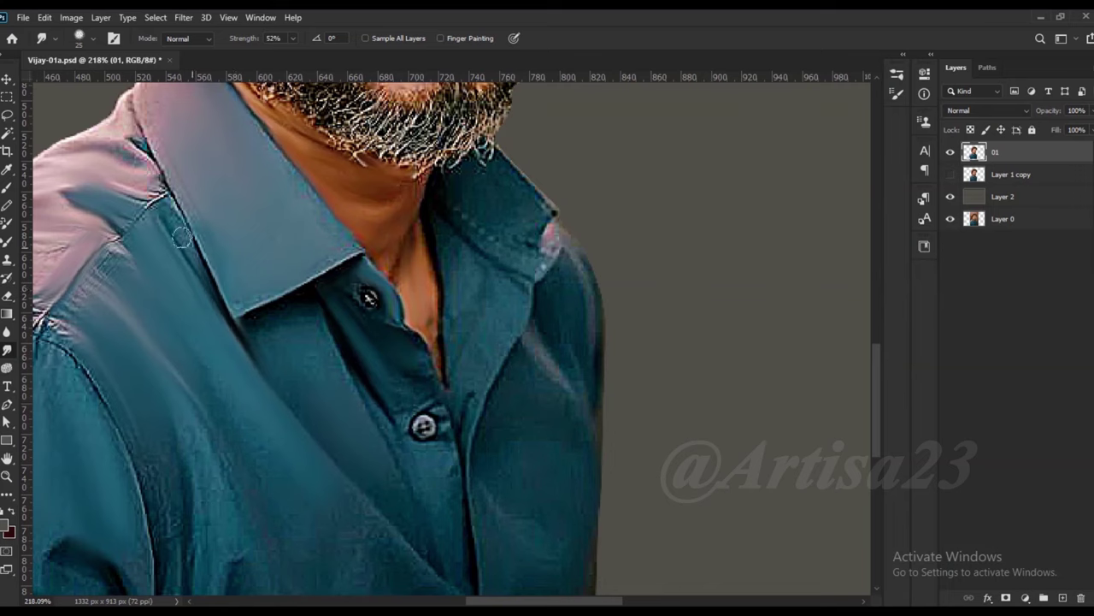
# Soften the shirt's bottom, lower-right and bottom-left edges into the grey
pyautogui.moveTo(254, 371); pyautogui.dragTo(291, 222)
pyautogui.scroll(-1, 290, 222)
pyautogui.moveTo(205, 453); pyautogui.dragTo(205, 524)
pyautogui.moveTo(248, 475)
pyautogui.mouseDown()
pyautogui.moveTo(382, 470)
pyautogui.moveTo(483, 513)
pyautogui.mouseUp()
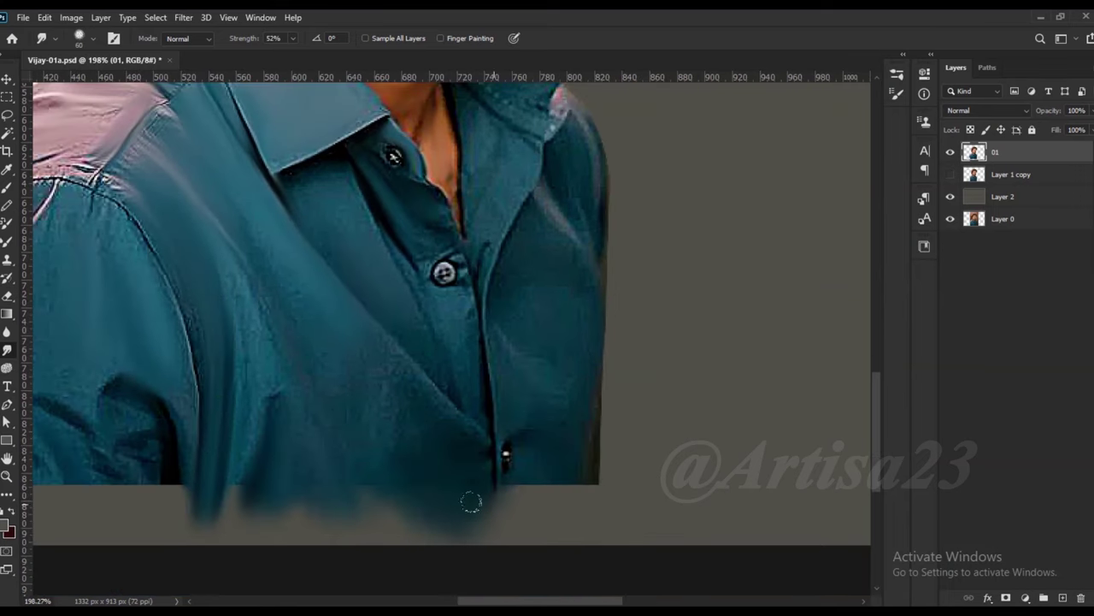
pyautogui.moveTo(376, 488); pyautogui.dragTo(504, 517)
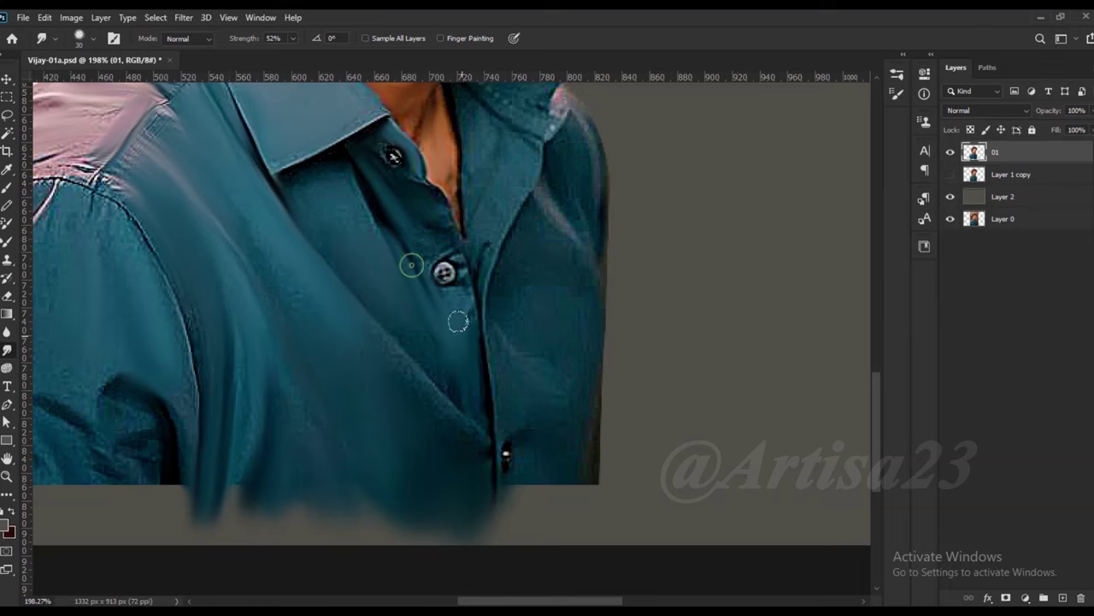
pyautogui.moveTo(513, 466); pyautogui.dragTo(590, 500)
pyautogui.moveTo(598, 461); pyautogui.dragTo(607, 265)
pyautogui.moveTo(581, 413)
pyautogui.mouseDown()
pyautogui.moveTo(526, 513)
pyautogui.moveTo(572, 513)
pyautogui.mouseUp()
pyautogui.scroll(-2, 584, 458)
pyautogui.moveTo(317, 470)
pyautogui.mouseDown()
pyautogui.moveTo(184, 428)
pyautogui.moveTo(167, 409)
pyautogui.mouseUp()
pyautogui.scroll(-1, 560, 108)
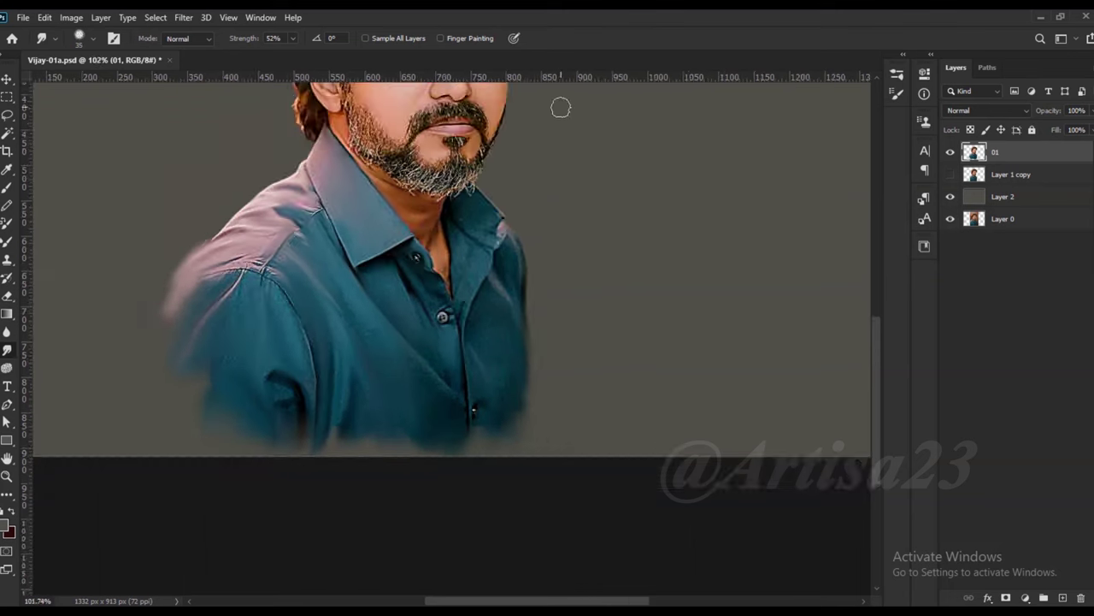
pyautogui.scroll(3, 464, 294)
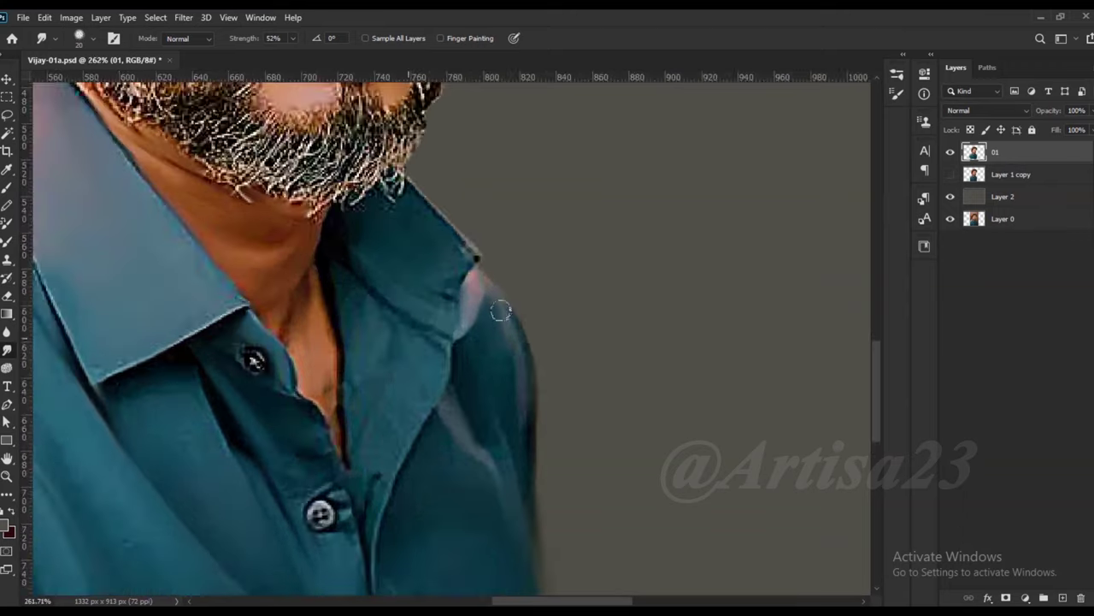
# Toggle layer 01 and Layer 2 visibility to compare the edit with the original photo
pyautogui.click(950, 197)
pyautogui.click(950, 151)
pyautogui.click(950, 151)
pyautogui.click(949, 197)
pyautogui.scroll(-3, 417, 264)
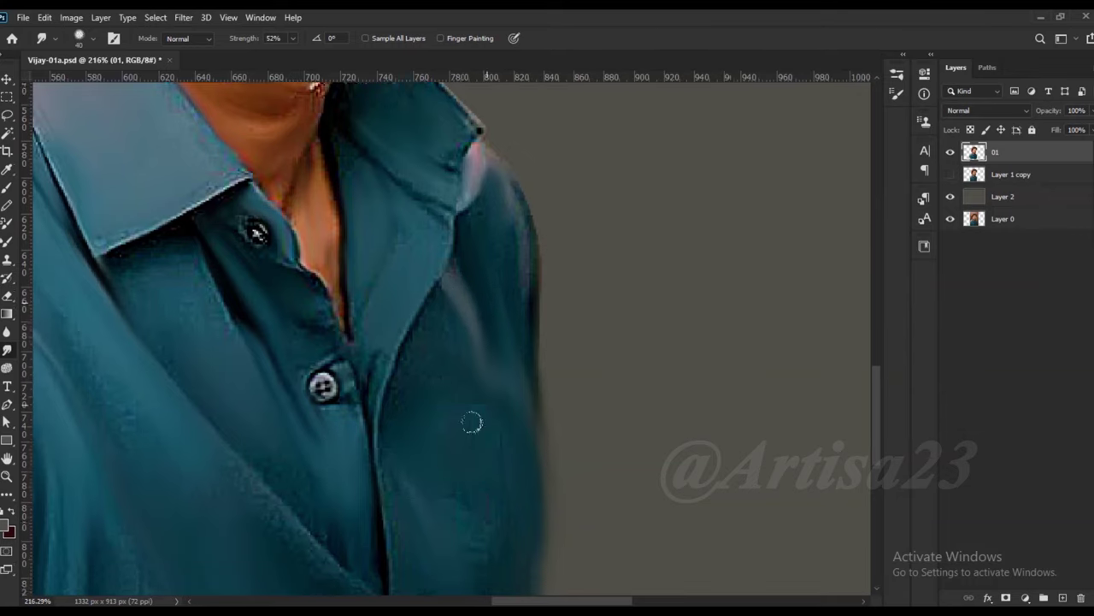
pyautogui.scroll(-3, 454, 323)
pyautogui.scroll(-2, 479, 513)
pyautogui.scroll(-2, 475, 522)
pyautogui.scroll(3, 476, 522)
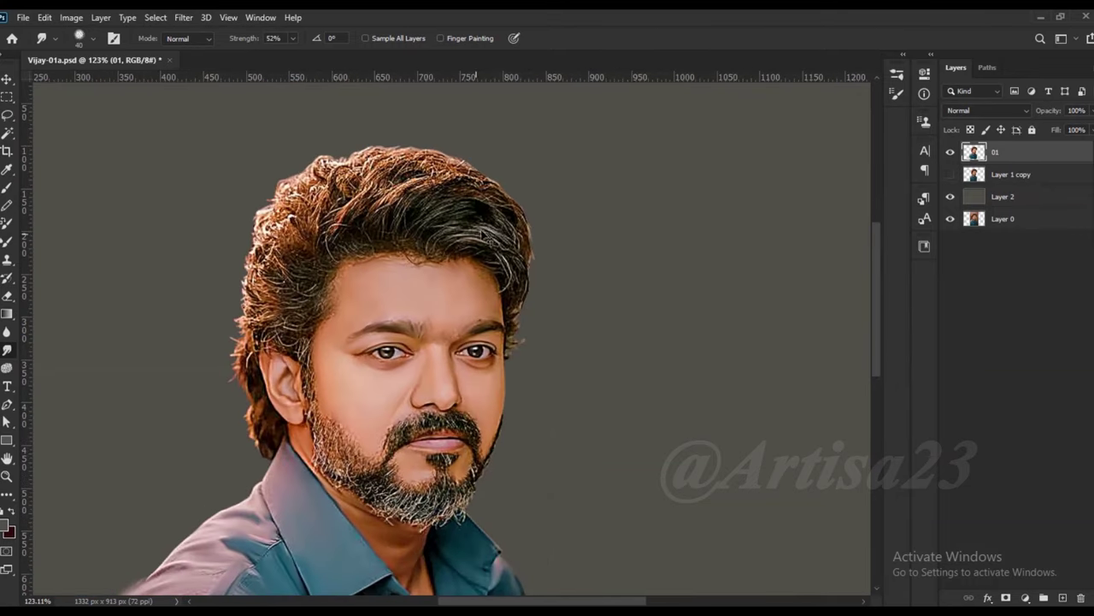
pyautogui.scroll(4, 357, 261)
pyautogui.scroll(1, 572, 301)
# Smudge the dark hair strands on the right side and crown, and the jagged orange hairline above the forehead
pyautogui.moveTo(534, 282); pyautogui.dragTo(641, 355)
pyautogui.moveTo(479, 268)
pyautogui.mouseDown()
pyautogui.moveTo(454, 310)
pyautogui.moveTo(430, 285)
pyautogui.moveTo(557, 224)
pyautogui.moveTo(590, 270)
pyautogui.moveTo(611, 208)
pyautogui.moveTo(543, 181)
pyautogui.moveTo(458, 200)
pyautogui.moveTo(352, 278)
pyautogui.moveTo(402, 171)
pyautogui.moveTo(383, 141)
pyautogui.moveTo(345, 227)
pyautogui.moveTo(283, 265)
pyautogui.moveTo(308, 298)
pyautogui.moveTo(243, 218)
pyautogui.moveTo(402, 129)
pyautogui.moveTo(329, 137)
pyautogui.moveTo(295, 159)
pyautogui.moveTo(351, 99)
pyautogui.moveTo(218, 257)
pyautogui.moveTo(225, 362)
pyautogui.moveTo(164, 244)
pyautogui.moveTo(197, 154)
pyautogui.moveTo(149, 206)
pyautogui.moveTo(176, 289)
pyautogui.moveTo(154, 329)
pyautogui.moveTo(214, 368)
pyautogui.moveTo(145, 389)
pyautogui.moveTo(192, 431)
pyautogui.mouseUp()
pyautogui.scroll(-1, 150, 205)
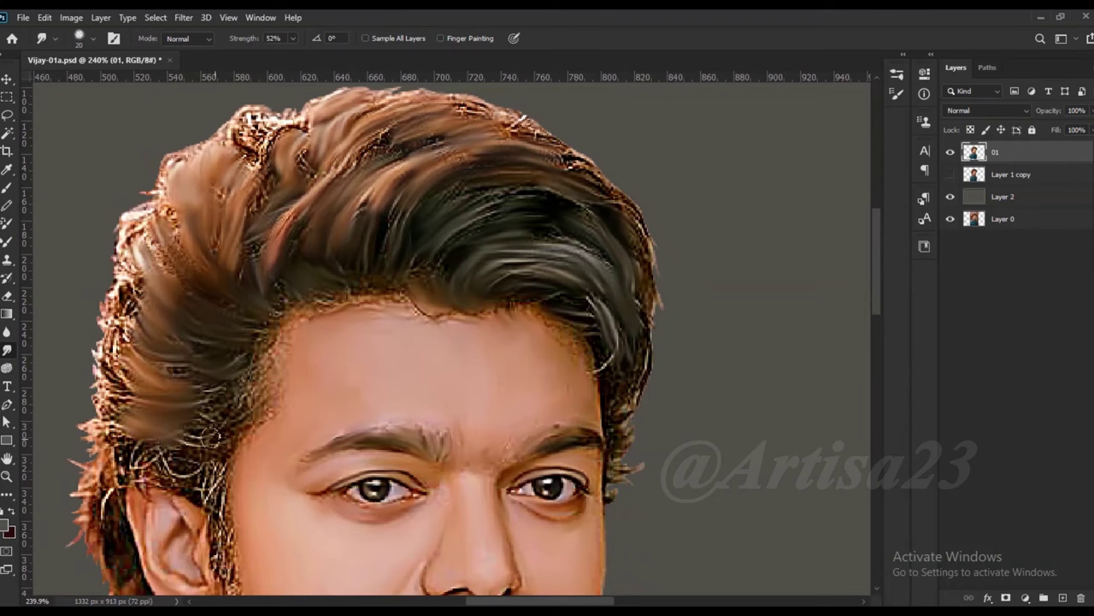
pyautogui.scroll(3, 214, 434)
pyautogui.press('p')
pyautogui.press('r')
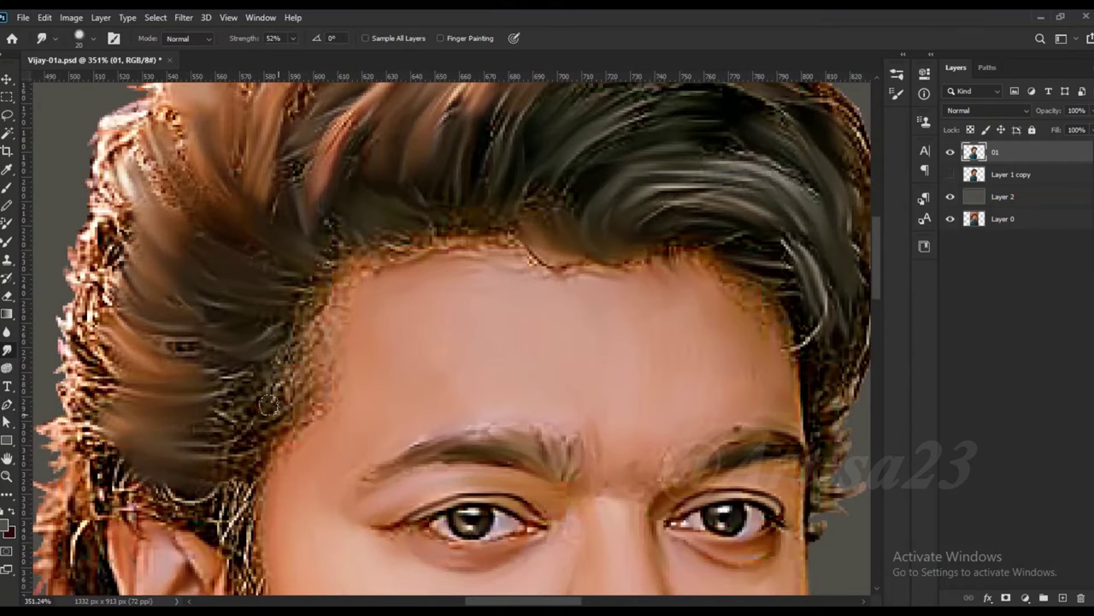
pyautogui.moveTo(330, 248); pyautogui.dragTo(571, 261)
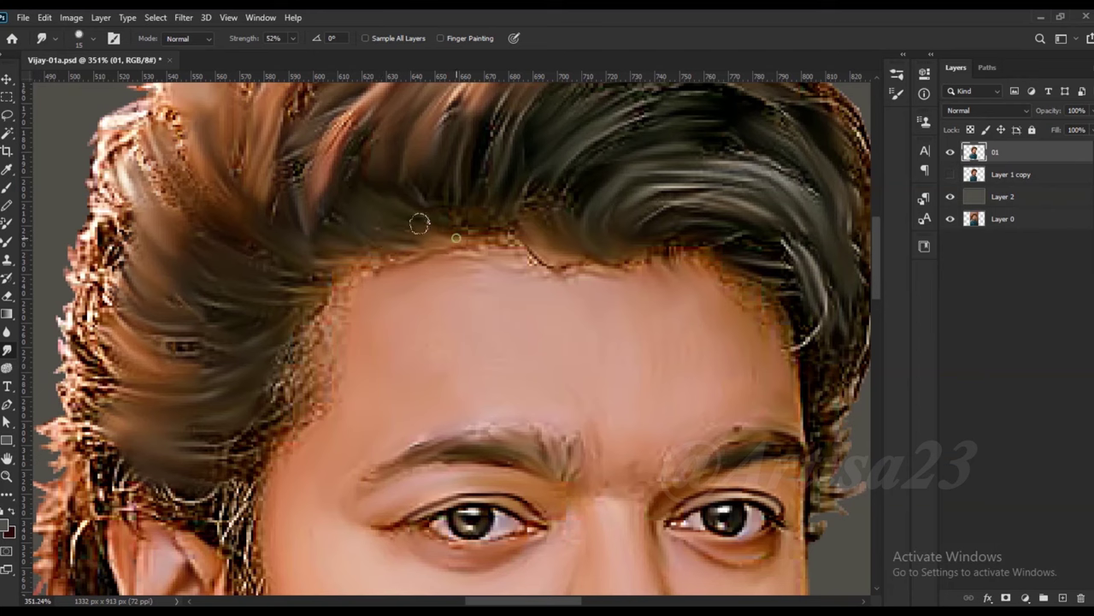
pyautogui.moveTo(312, 306)
pyautogui.mouseDown()
pyautogui.moveTo(282, 436)
pyautogui.moveTo(308, 342)
pyautogui.mouseUp()
pyautogui.moveTo(257, 385)
pyautogui.mouseDown()
pyautogui.moveTo(165, 400)
pyautogui.moveTo(128, 359)
pyautogui.moveTo(128, 248)
pyautogui.moveTo(115, 287)
pyautogui.mouseUp()
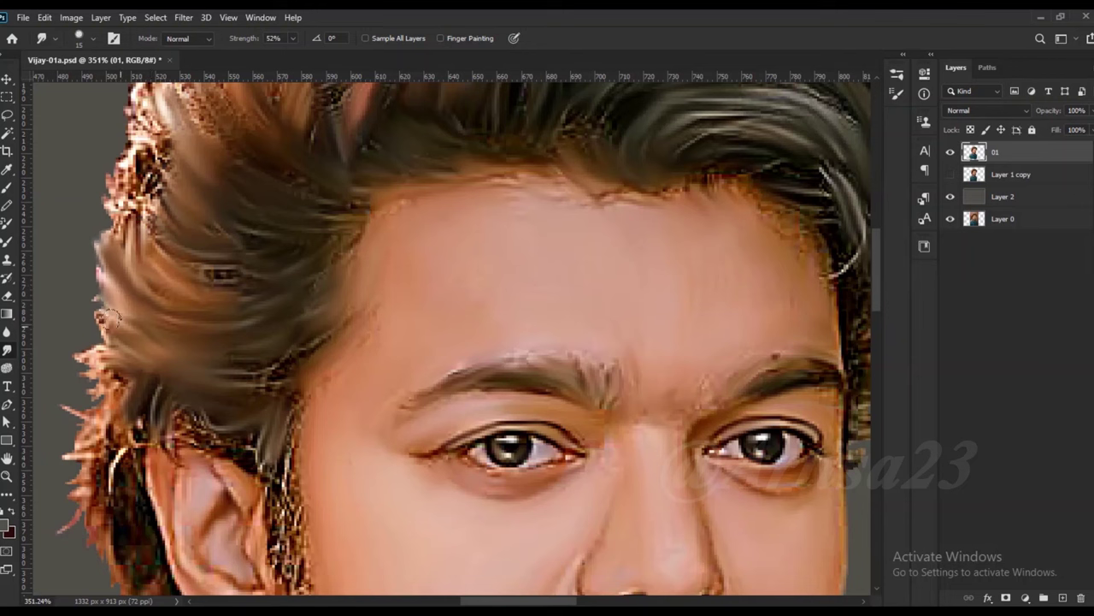
# Smudge the left jaw's beard edge into soft painted strokes
pyautogui.scroll(-1, 136, 368)
pyautogui.scroll(-1, 175, 402)
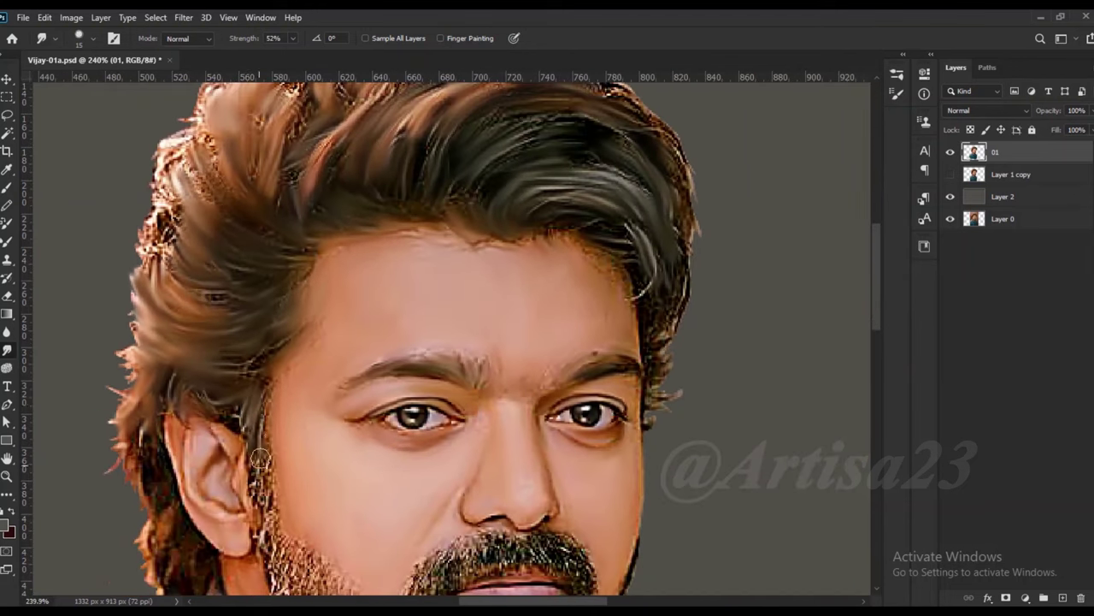
pyautogui.scroll(-2, 214, 410)
pyautogui.scroll(1, 257, 419)
pyautogui.scroll(1, 261, 417)
pyautogui.moveTo(261, 417)
pyautogui.mouseDown()
pyautogui.moveTo(282, 526)
pyautogui.moveTo(321, 466)
pyautogui.mouseUp()
# Enlarge the Smudge brush to 30 and soften the shirt's collar seam and shoulder edge
pyautogui.scroll(-1, 316, 466)
pyautogui.scroll(2, 235, 406)
pyautogui.scroll(-2, 235, 406)
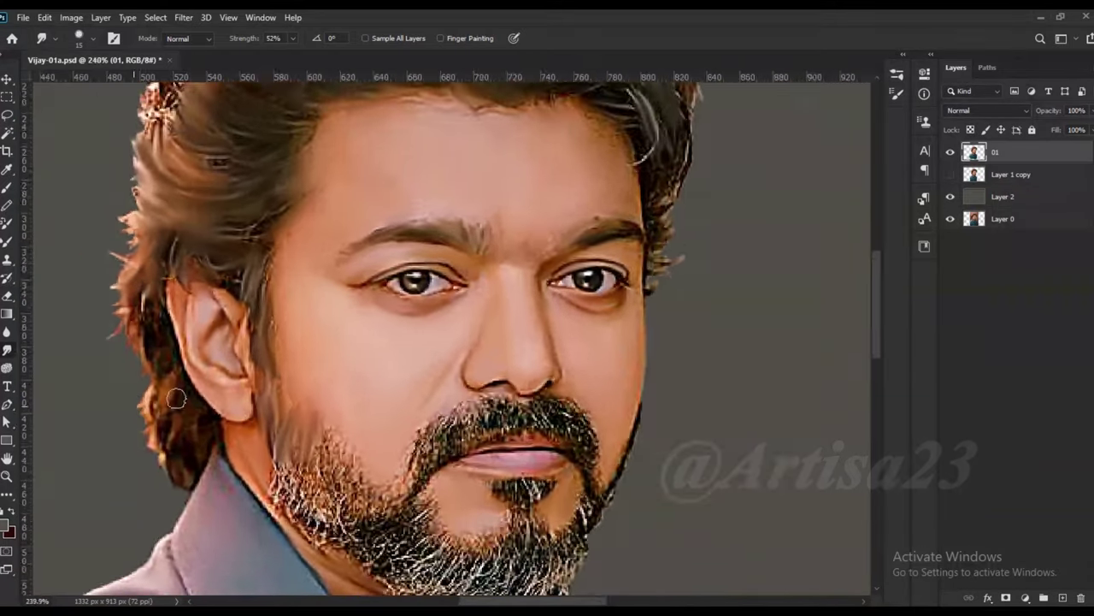
pyautogui.scroll(2, 154, 436)
pyautogui.scroll(-2, 176, 451)
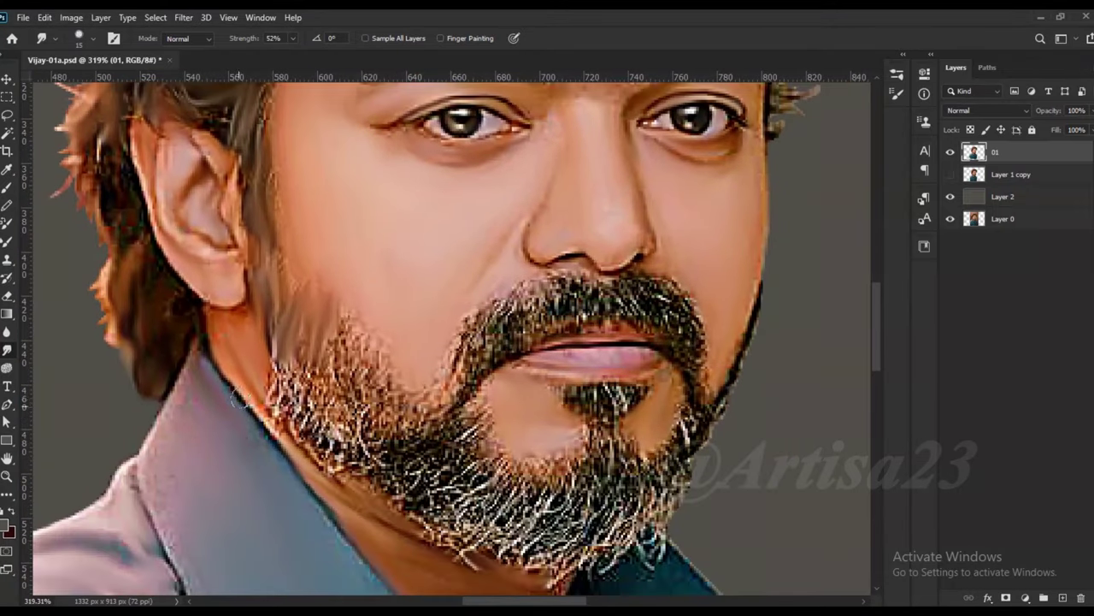
pyautogui.scroll(-2, 191, 436)
pyautogui.scroll(1, 154, 419)
pyautogui.scroll(-1, 282, 419)
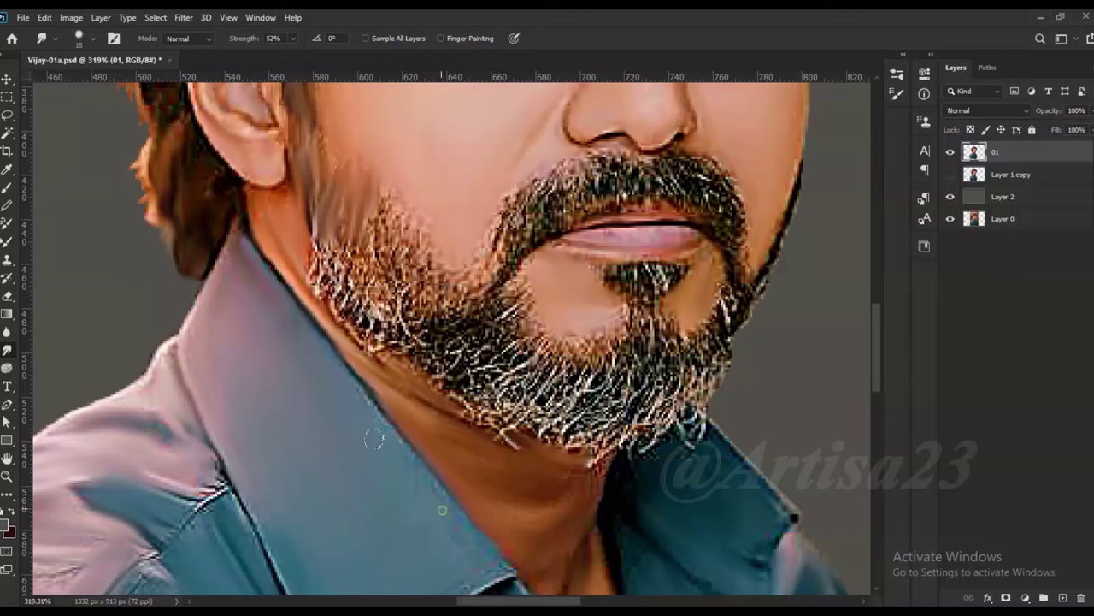
pyautogui.scroll(-2, 472, 549)
pyautogui.hscroll(-1, 334, 501)
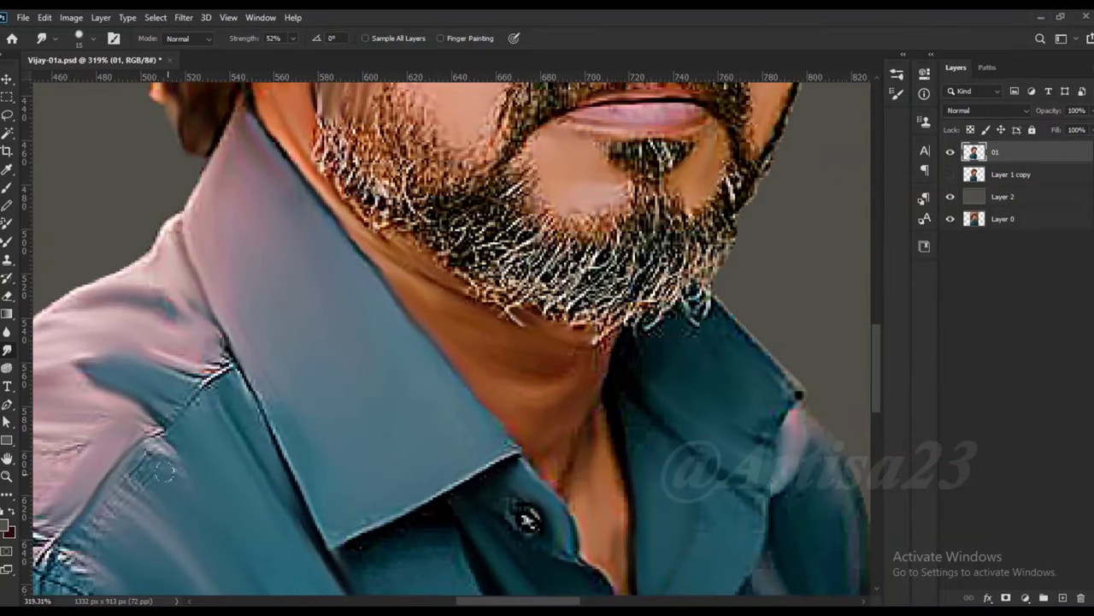
pyautogui.hscroll(-1, 178, 427)
pyautogui.scroll(-1, 178, 427)
pyautogui.hscroll(-2, 214, 487)
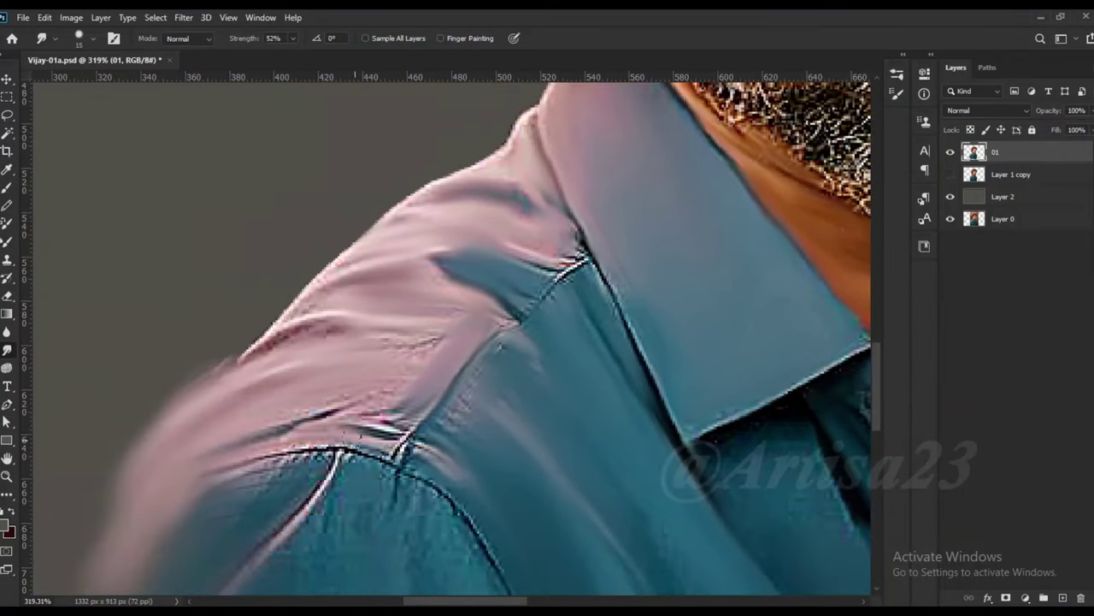
pyautogui.press(']')
pyautogui.press(']')
pyautogui.press(']')
pyautogui.moveTo(333, 514); pyautogui.dragTo(408, 525)
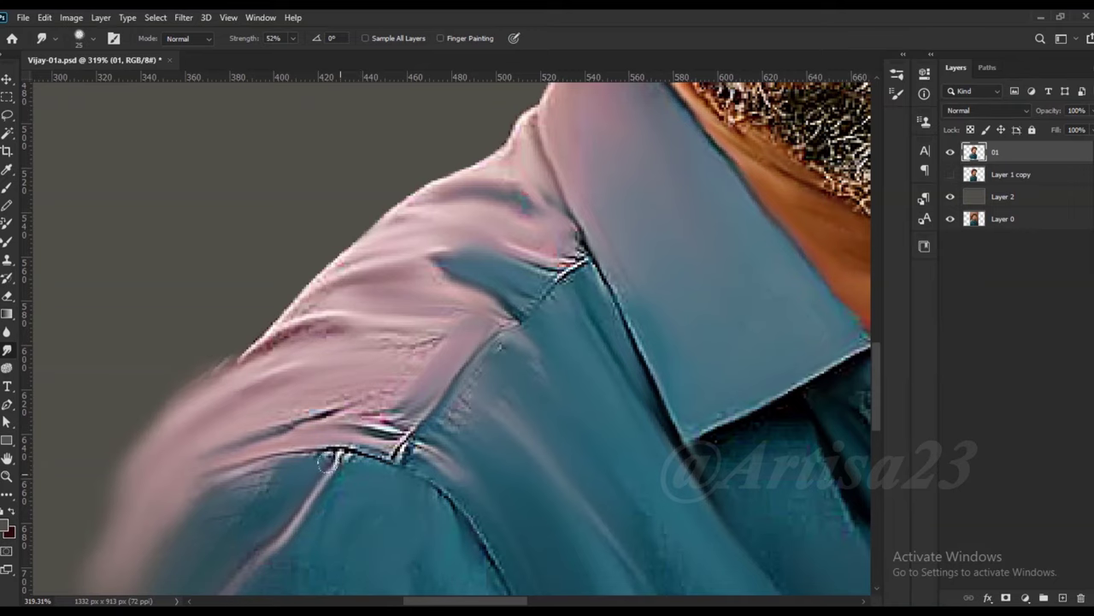
pyautogui.moveTo(327, 462); pyautogui.dragTo(224, 496)
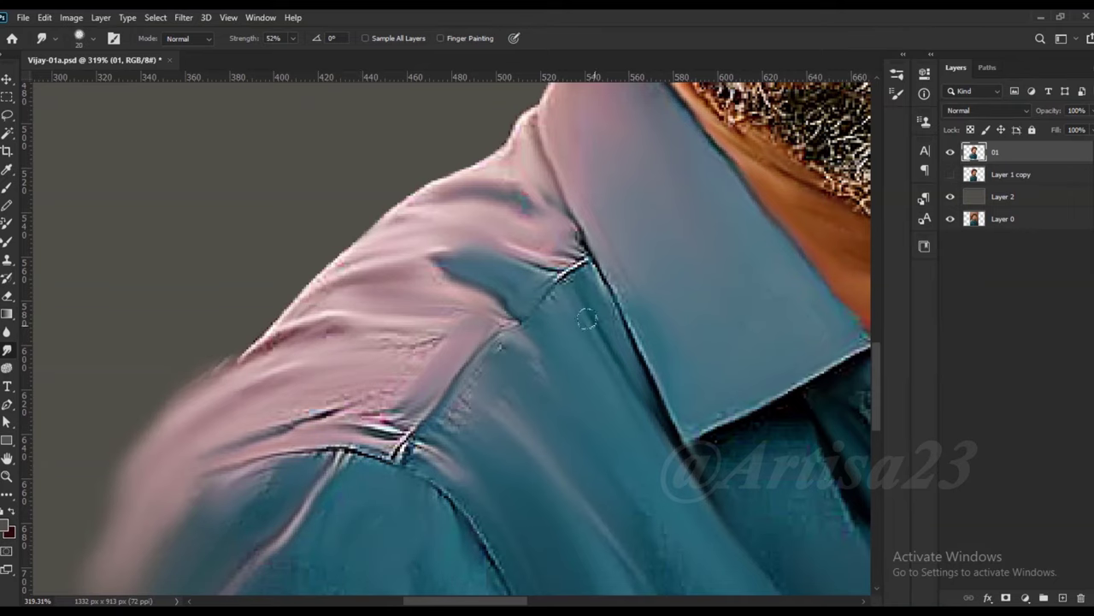
pyautogui.scroll(3, 428, 308)
pyautogui.scroll(-2, 610, 310)
pyautogui.scroll(3, 374, 439)
pyautogui.scroll(-1, 373, 186)
pyautogui.scroll(4, 350, 444)
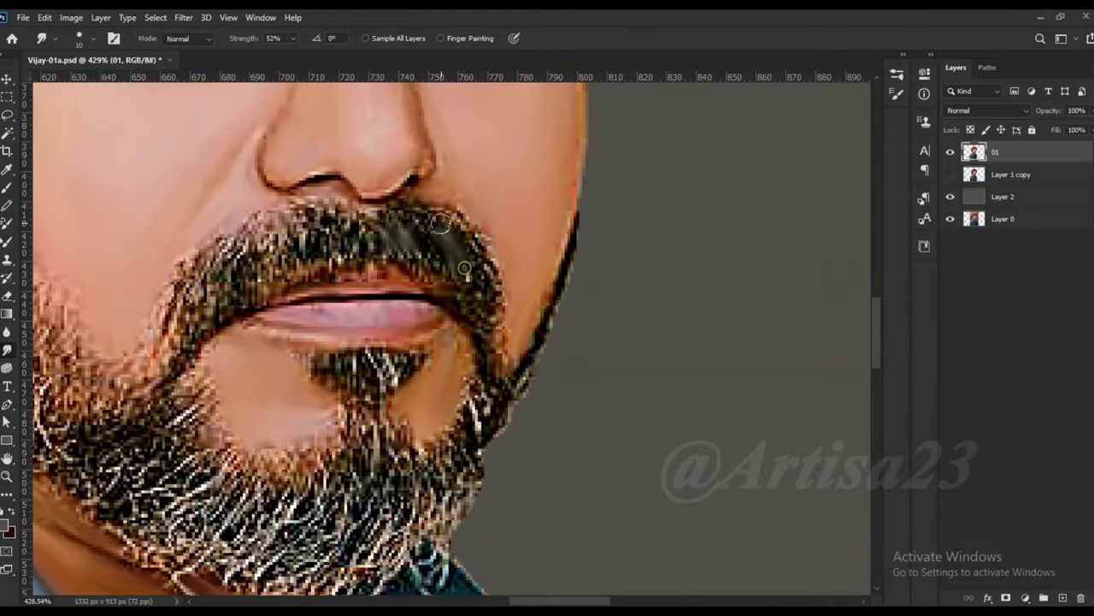
# Smudge the right and left sides of the mustache and small spots on the left beard
pyautogui.scroll(2, 436, 256)
pyautogui.moveTo(422, 227)
pyautogui.mouseDown()
pyautogui.moveTo(483, 257)
pyautogui.moveTo(509, 368)
pyautogui.mouseUp()
pyautogui.moveTo(338, 218)
pyautogui.mouseDown()
pyautogui.moveTo(285, 233)
pyautogui.moveTo(252, 218)
pyautogui.moveTo(222, 257)
pyautogui.moveTo(259, 255)
pyautogui.mouseUp()
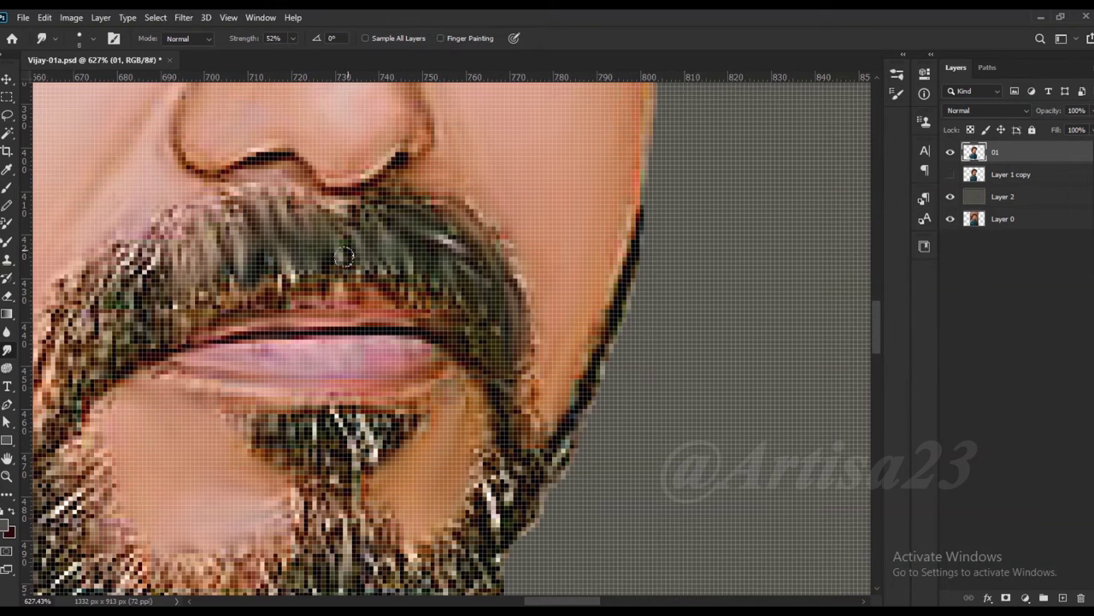
pyautogui.scroll(-1, 344, 246)
pyautogui.moveTo(329, 290)
pyautogui.mouseDown()
pyautogui.moveTo(179, 282)
pyautogui.moveTo(173, 323)
pyautogui.moveTo(141, 368)
pyautogui.mouseUp()
pyautogui.moveTo(137, 291); pyautogui.dragTo(128, 325)
pyautogui.scroll(-1, 359, 326)
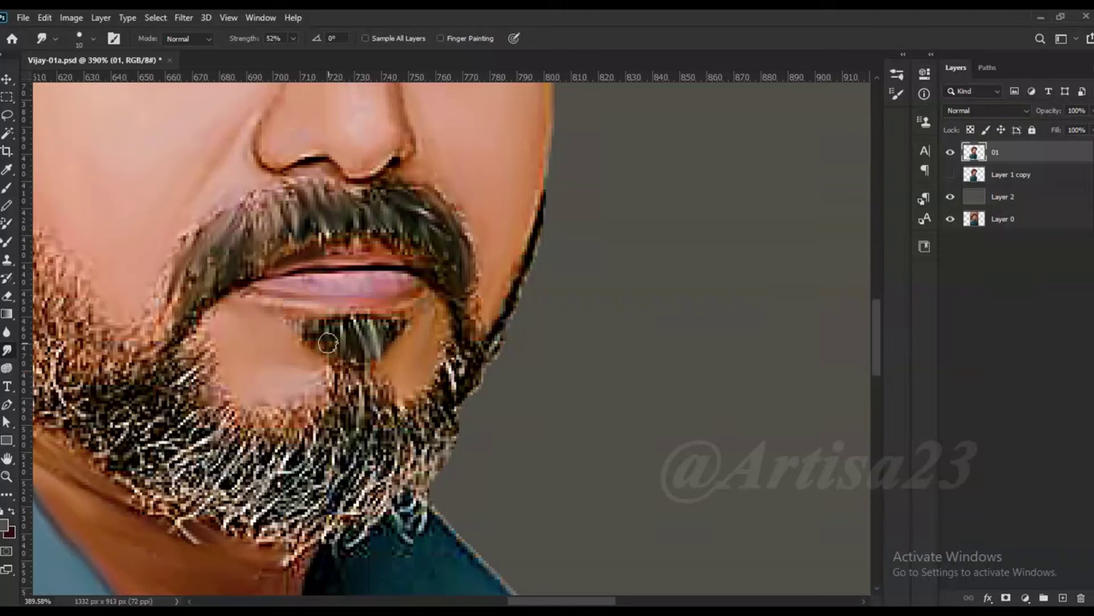
# Streak the chin beard into soft strokes, pulling skin tone down over it
pyautogui.moveTo(327, 342); pyautogui.dragTo(338, 462)
pyautogui.moveTo(316, 410); pyautogui.dragTo(287, 470)
pyautogui.moveTo(360, 406); pyautogui.dragTo(410, 479)
pyautogui.moveTo(427, 428); pyautogui.dragTo(446, 362)
pyautogui.moveTo(334, 374); pyautogui.dragTo(286, 424)
# Blend dark hair over the lower-left beard and soften the bright streaks along both jawlines
pyautogui.moveTo(214, 392)
pyautogui.mouseDown()
pyautogui.moveTo(198, 325)
pyautogui.moveTo(145, 444)
pyautogui.mouseUp()
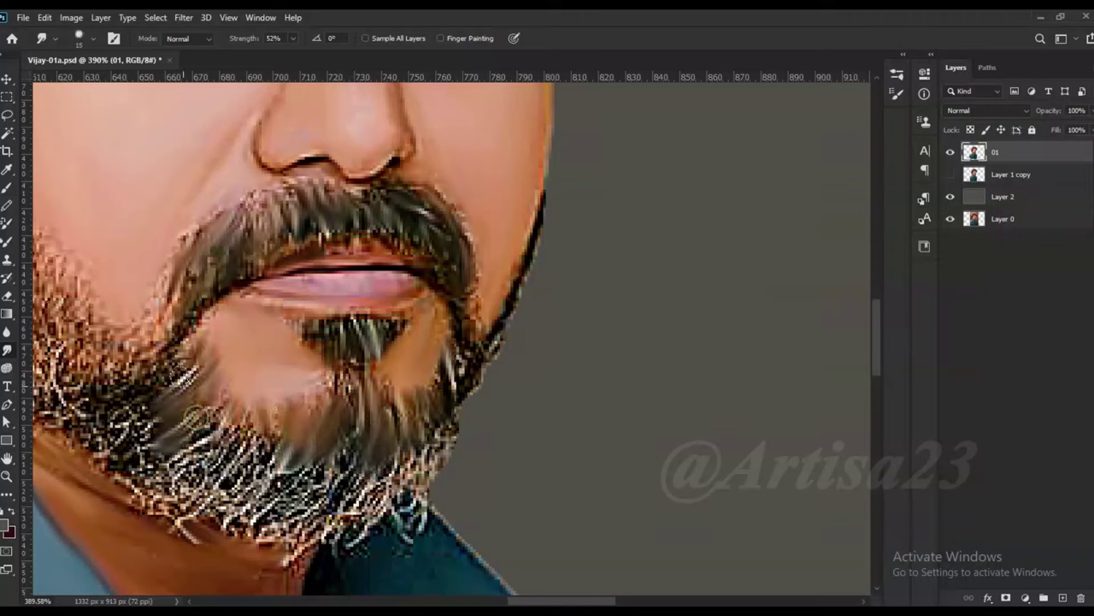
pyautogui.moveTo(193, 368); pyautogui.dragTo(94, 461)
pyautogui.moveTo(171, 410)
pyautogui.mouseDown()
pyautogui.moveTo(235, 460)
pyautogui.moveTo(368, 513)
pyautogui.mouseUp()
pyautogui.moveTo(419, 453); pyautogui.dragTo(325, 521)
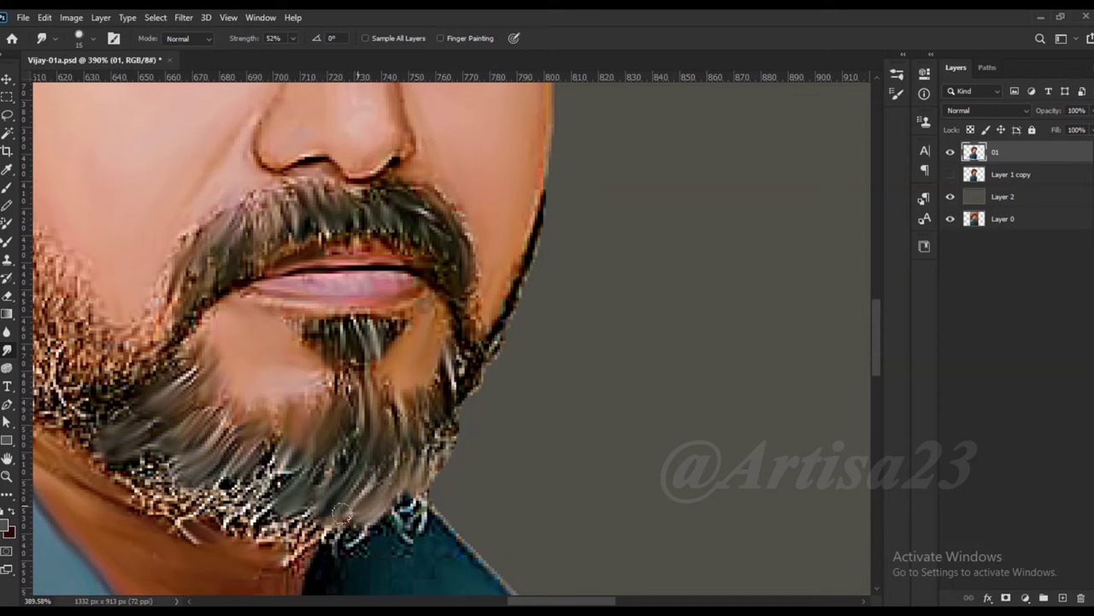
pyautogui.moveTo(359, 488); pyautogui.dragTo(231, 539)
pyautogui.moveTo(265, 505); pyautogui.dragTo(141, 466)
pyautogui.moveTo(432, 547)
pyautogui.mouseDown()
pyautogui.moveTo(376, 521)
pyautogui.moveTo(342, 543)
pyautogui.mouseUp()
pyautogui.moveTo(445, 453); pyautogui.dragTo(479, 377)
pyautogui.scroll(-2, 483, 374)
pyautogui.scroll(2, 483, 374)
# Turn the speckled left cheek beard into soft streaks and smudge the mustache's left edge
pyautogui.moveTo(290, 410)
pyautogui.mouseDown()
pyautogui.moveTo(222, 351)
pyautogui.moveTo(227, 291)
pyautogui.moveTo(188, 246)
pyautogui.moveTo(205, 385)
pyautogui.mouseUp()
pyautogui.moveTo(214, 334); pyautogui.dragTo(180, 423)
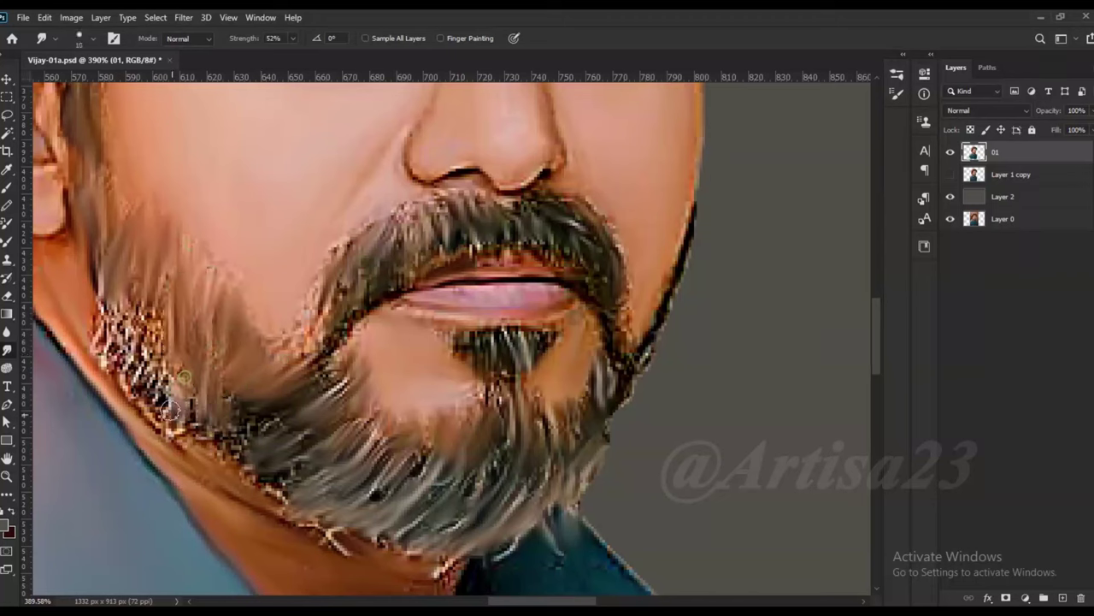
pyautogui.moveTo(163, 304); pyautogui.dragTo(150, 402)
pyautogui.moveTo(129, 291)
pyautogui.mouseDown()
pyautogui.moveTo(118, 351)
pyautogui.moveTo(167, 428)
pyautogui.moveTo(282, 480)
pyautogui.mouseUp()
pyautogui.moveTo(299, 351); pyautogui.dragTo(317, 272)
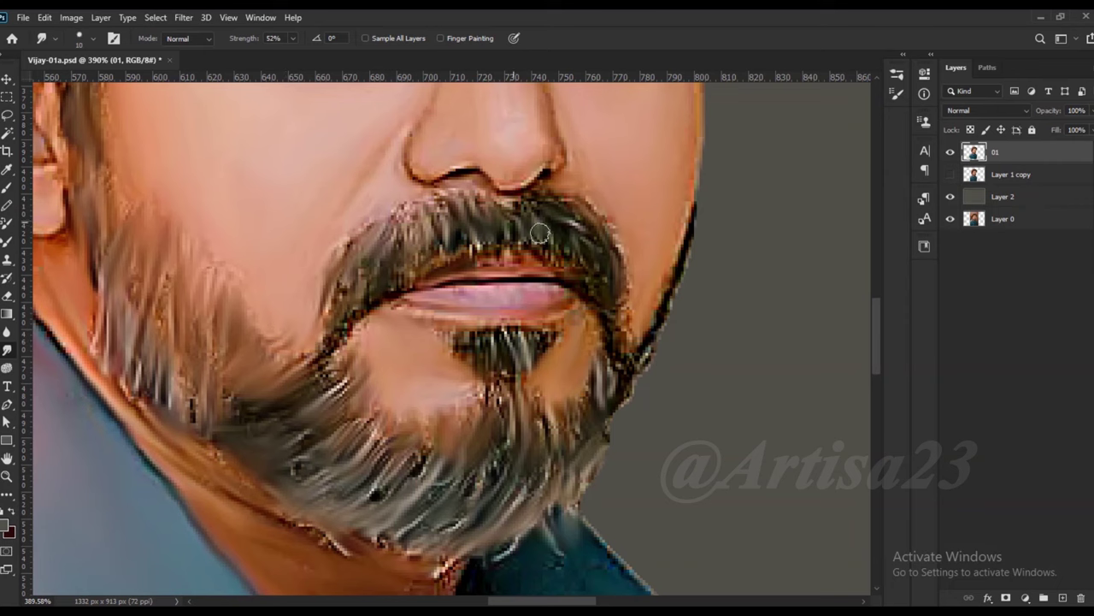
pyautogui.scroll(-5, 541, 233)
pyautogui.scroll(2, 418, 431)
pyautogui.scroll(2, 418, 431)
pyautogui.scroll(-3, 419, 431)
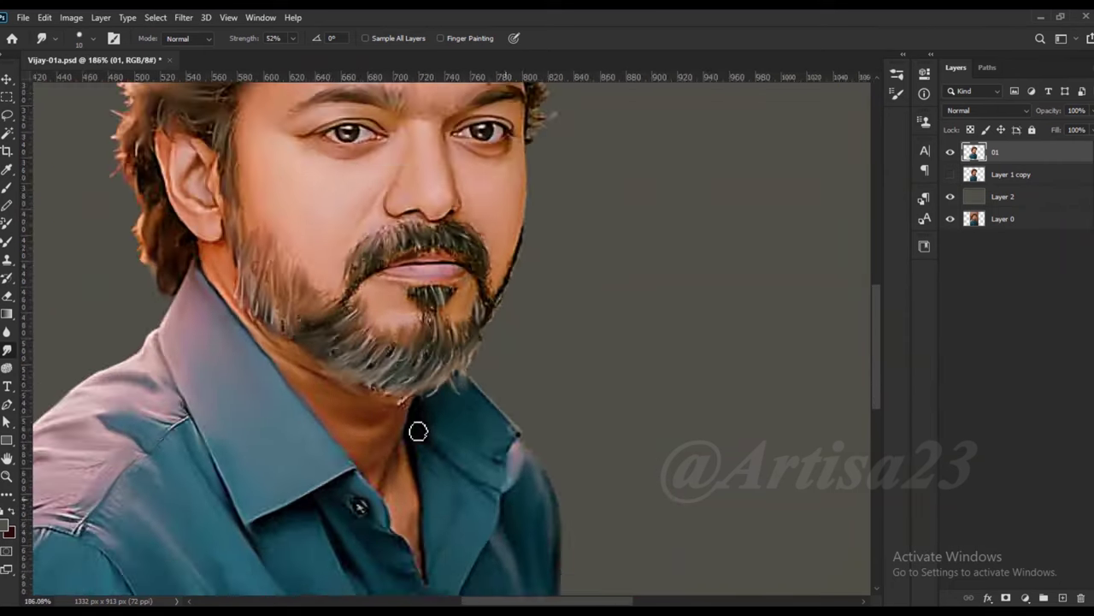
pyautogui.scroll(-3, 418, 431)
pyautogui.scroll(4, 329, 333)
# Enlarge the brush to about 20 and smooth the left and top-right hair edges
pyautogui.press(']')
pyautogui.moveTo(312, 363); pyautogui.dragTo(327, 318)
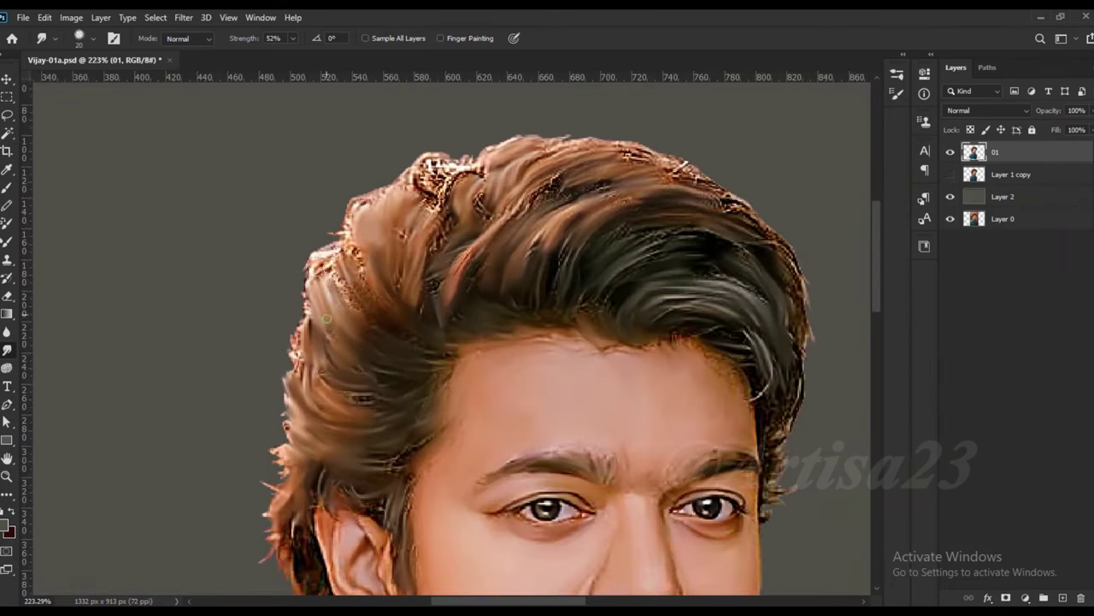
pyautogui.press(']')
pyautogui.moveTo(670, 182); pyautogui.dragTo(786, 273)
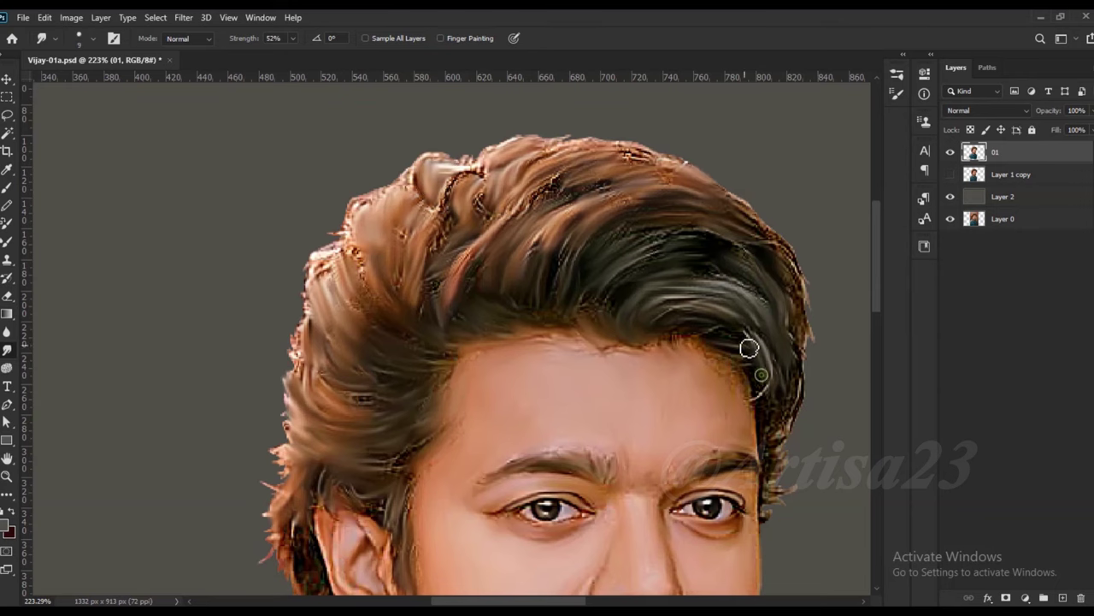
pyautogui.scroll(-5, 347, 220)
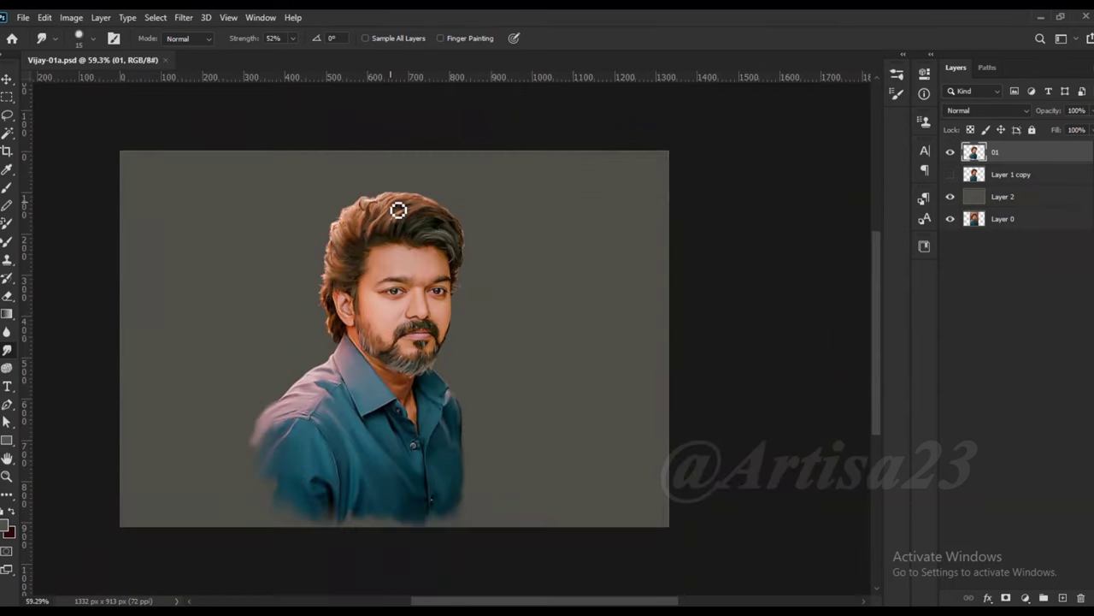
pyautogui.scroll(1, 347, 220)
# Save the document as Vijay-01, replacing the existing file
pyautogui.click(23, 17)
pyautogui.click(43, 185)
pyautogui.click(374, 216)
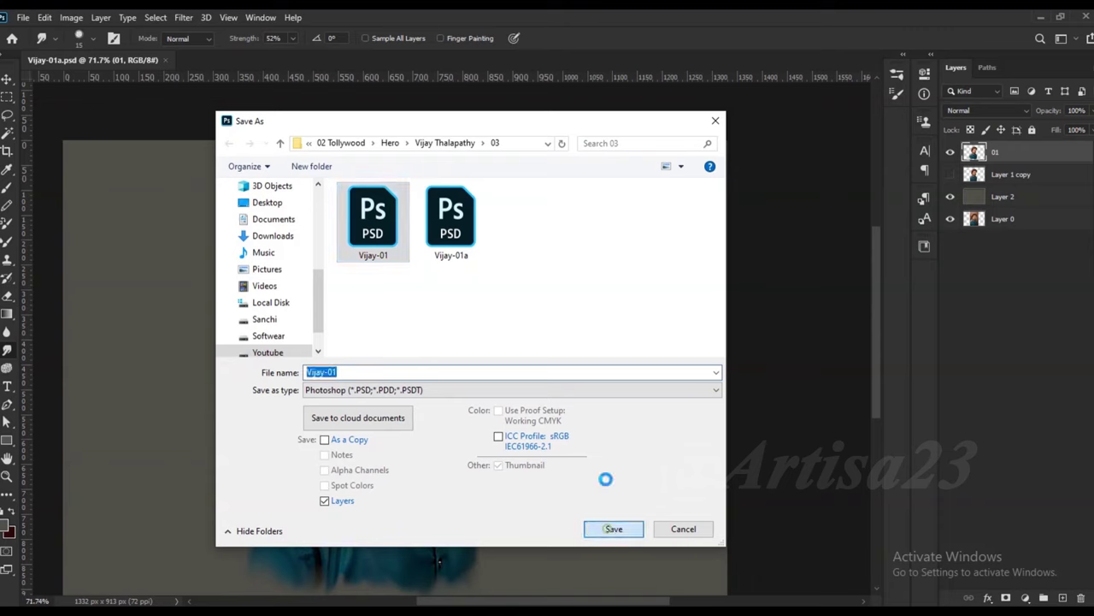
pyautogui.click(614, 528)
pyautogui.click(1004, 196)
# Move Layer 2 above Layer 1 copy and add a new empty Layer 3
pyautogui.moveTo(1005, 197); pyautogui.dragTo(1002, 164)
pyautogui.hotkey('ctrl', 'shift', 'alt', 'n')
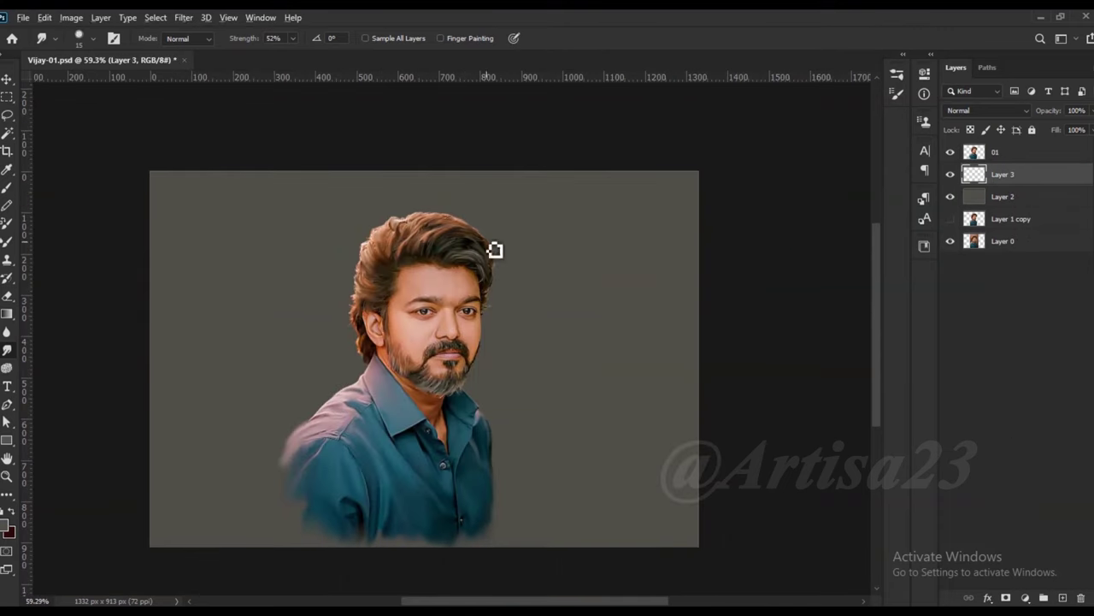
pyautogui.scroll(-1, 494, 249)
# Select the Brush tool with the Artisa cloud brush preset
pyautogui.press('b')
pyautogui.click(111, 38)
pyautogui.click(652, 67)
pyautogui.scroll(-10, 752, 274)
pyautogui.click(697, 240)
pyautogui.click(858, 68)
pyautogui.scroll(3, 419, 325)
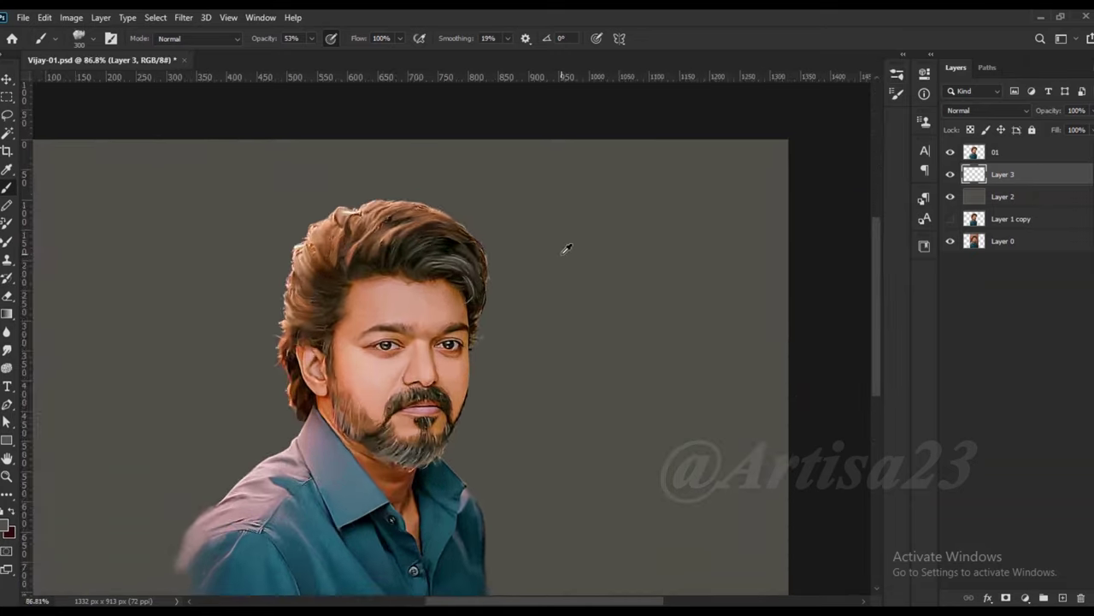
# Choose an ochre shade as the foreground colour
pyautogui.press('i')
pyautogui.click(6, 527)
pyautogui.moveTo(842, 496)
pyautogui.mouseDown()
pyautogui.moveTo(845, 515)
pyautogui.moveTo(845, 505)
pyautogui.mouseUp()
pyautogui.click(803, 436)
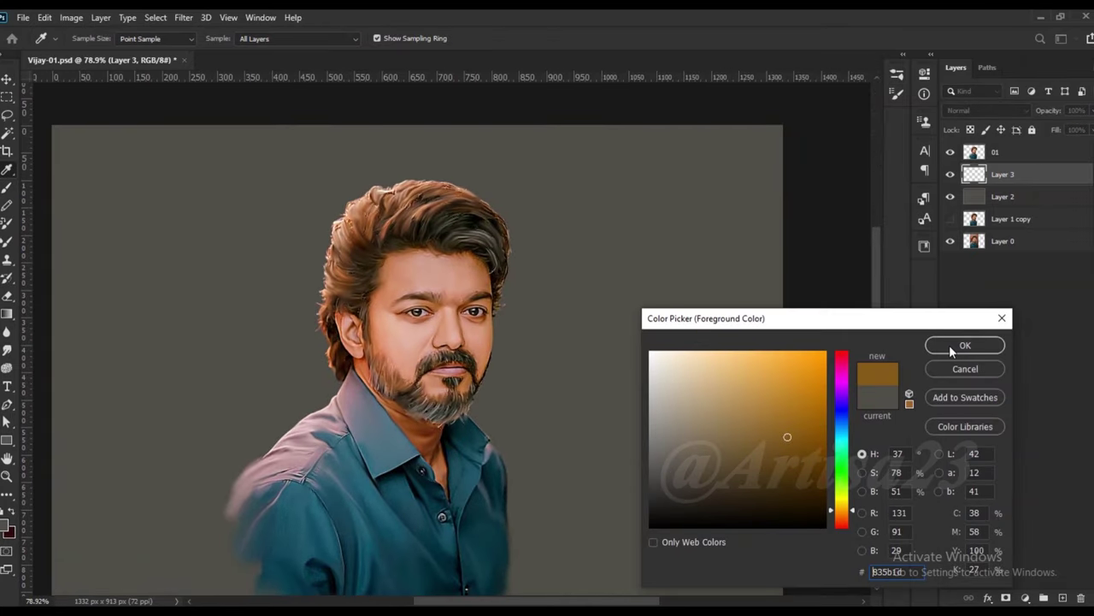
# Paint ochre cloud strokes beside, left of and above the head
pyautogui.click(966, 345)
pyautogui.press('b')
pyautogui.moveTo(539, 283); pyautogui.dragTo(513, 359)
pyautogui.moveTo(565, 324); pyautogui.dragTo(515, 260)
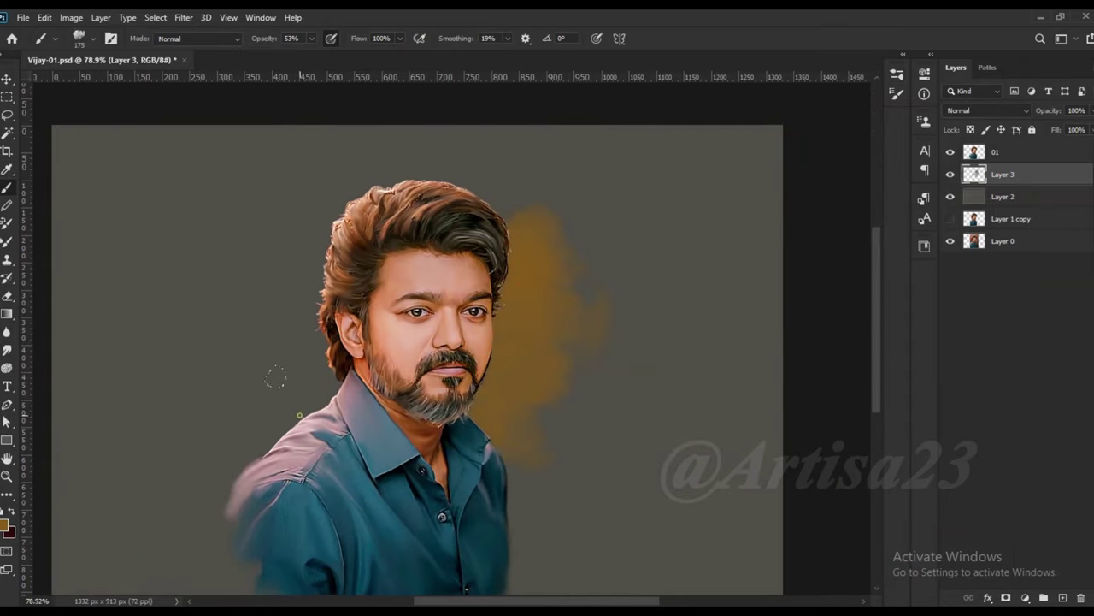
pyautogui.scroll(-2, 271, 383)
pyautogui.scroll(1, 587, 334)
pyautogui.moveTo(342, 384)
pyautogui.mouseDown()
pyautogui.moveTo(368, 256)
pyautogui.moveTo(427, 184)
pyautogui.mouseUp()
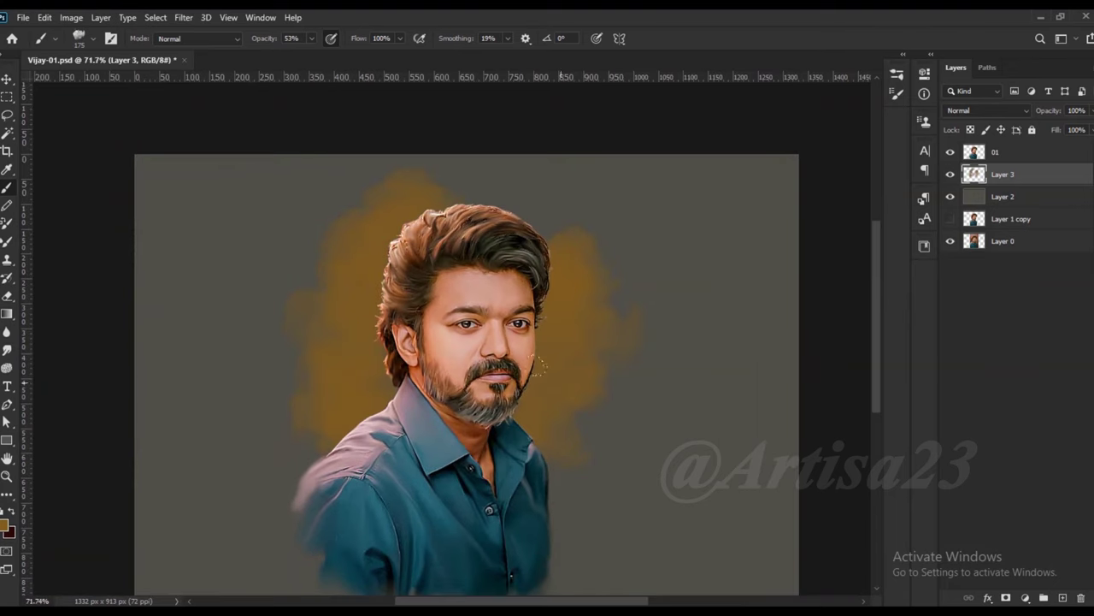
# Paint teal clouds right of the face and beside the neck, then a dark smoky cloud
pyautogui.click(6, 527)
pyautogui.click(846, 446)
pyautogui.click(733, 464)
pyautogui.click(965, 344)
pyautogui.moveTo(616, 411); pyautogui.dragTo(590, 388)
pyautogui.moveTo(596, 325); pyautogui.dragTo(284, 408)
pyautogui.keyDown('alt'); pyautogui.click(517, 467); pyautogui.keyUp('alt')
pyautogui.moveTo(530, 428)
pyautogui.mouseDown()
pyautogui.moveTo(550, 513)
pyautogui.moveTo(618, 419)
pyautogui.moveTo(676, 470)
pyautogui.mouseUp()
# Select Layer 2, the grey backdrop, and open Image > Adjustments > Levels
pyautogui.scroll(-2, 500, 224)
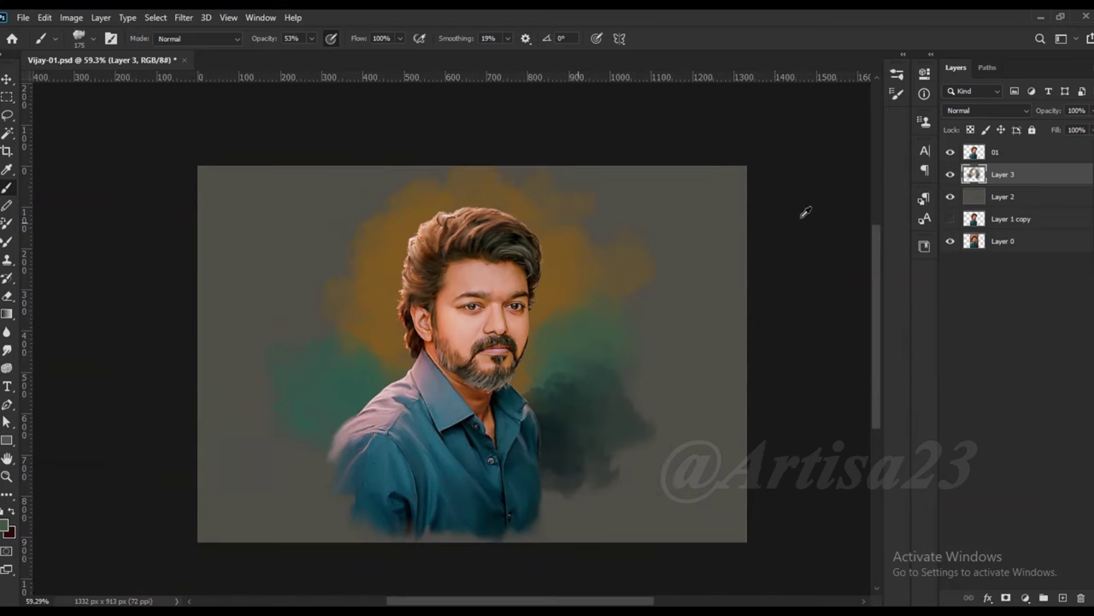
pyautogui.click(1003, 195)
pyautogui.click(71, 17)
pyautogui.click(232, 63)
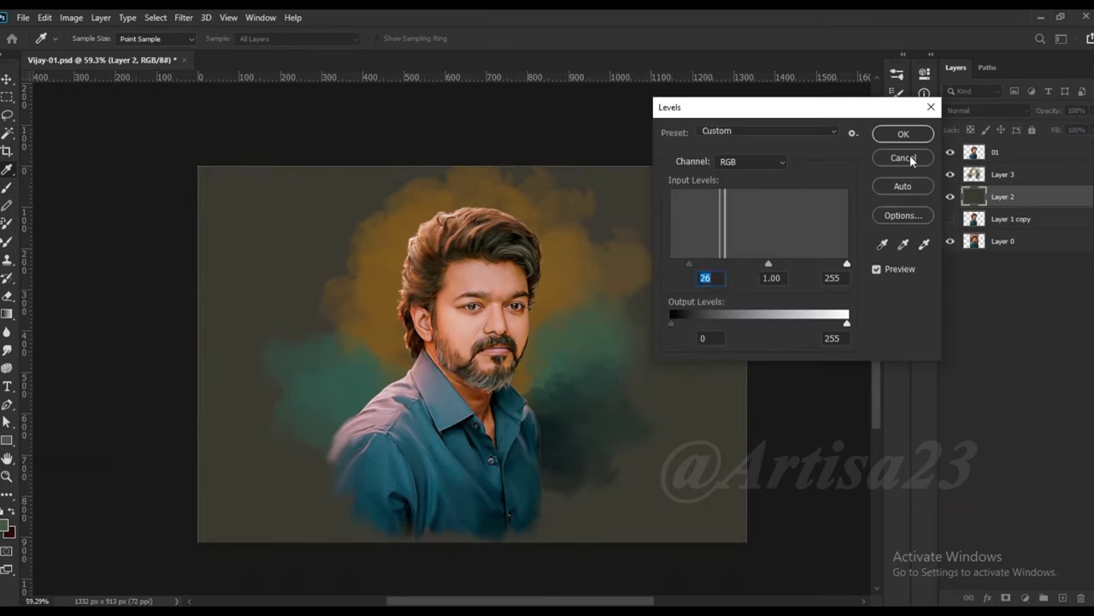
# Apply Levels, then use Color Balance to shift the backdrop's midtones toward red and yellow
pyautogui.click(903, 157)
pyautogui.click(71, 17)
pyautogui.click(248, 163)
pyautogui.moveTo(801, 262); pyautogui.dragTo(834, 262)
pyautogui.moveTo(802, 293); pyautogui.dragTo(774, 293)
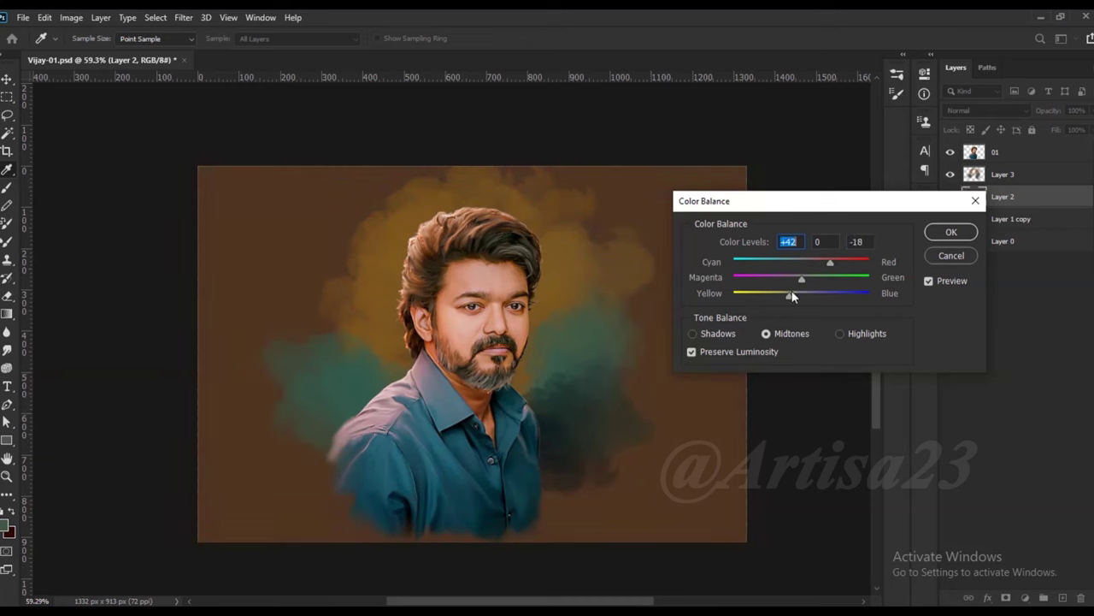
pyautogui.click(950, 232)
# On Layer 3, paint golden tan clouds right of the face and above the head
pyautogui.press('b')
pyautogui.click(1003, 175)
pyautogui.scroll(1, 581, 272)
pyautogui.click(6, 522)
pyautogui.click(967, 344)
pyautogui.moveTo(579, 257); pyautogui.dragTo(547, 316)
pyautogui.moveTo(538, 256); pyautogui.dragTo(563, 340)
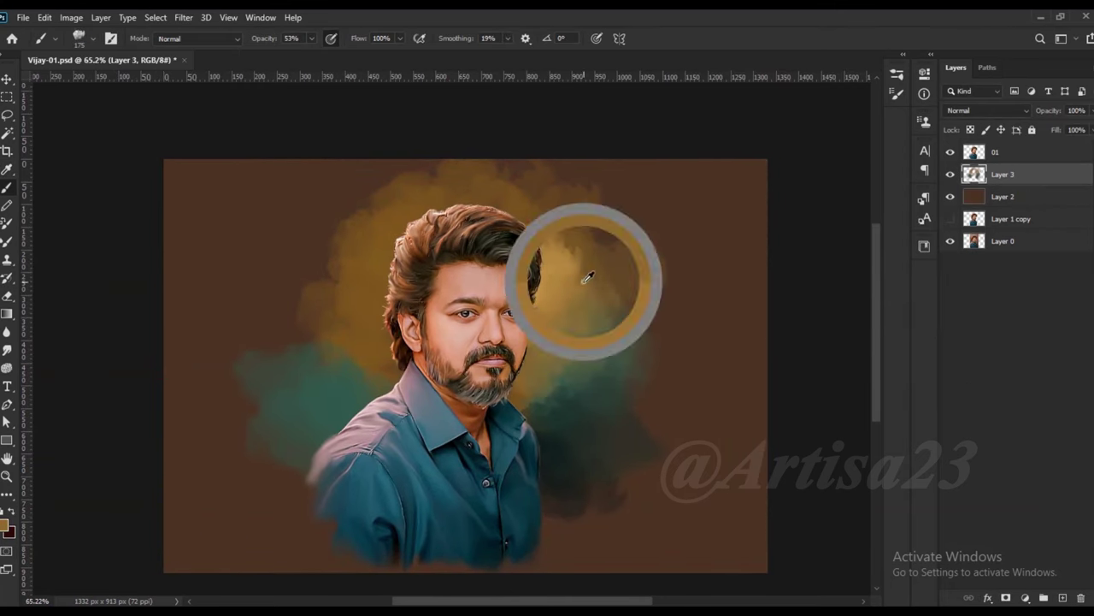
pyautogui.moveTo(575, 213)
pyautogui.mouseDown()
pyautogui.moveTo(513, 181)
pyautogui.moveTo(368, 201)
pyautogui.mouseUp()
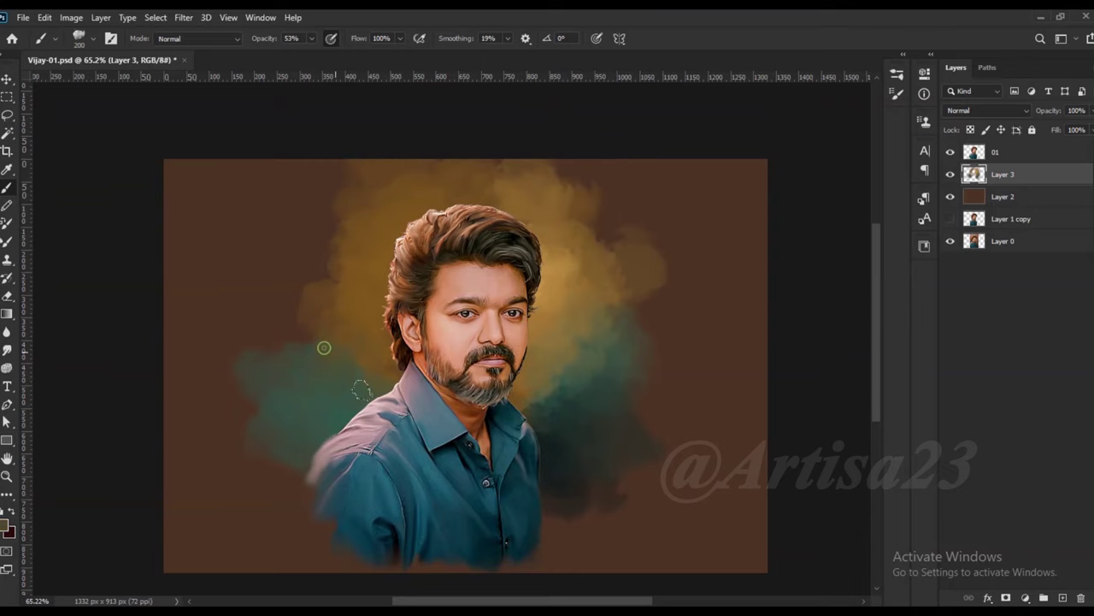
# Soften the left shoulder with a pale stroke and spread sampled tan paint left of the head
pyautogui.moveTo(370, 443); pyautogui.dragTo(291, 397)
pyautogui.keyDown('alt'); pyautogui.click(313, 350); pyautogui.keyUp('alt')
pyautogui.moveTo(282, 333)
pyautogui.mouseDown()
pyautogui.moveTo(262, 305)
pyautogui.moveTo(308, 188)
pyautogui.mouseUp()
pyautogui.scroll(-2, 607, 229)
# Delete the bottom strip of layer 01 with a rectangular selection, deselect, and save
pyautogui.click(7, 97)
pyautogui.click(1000, 152)
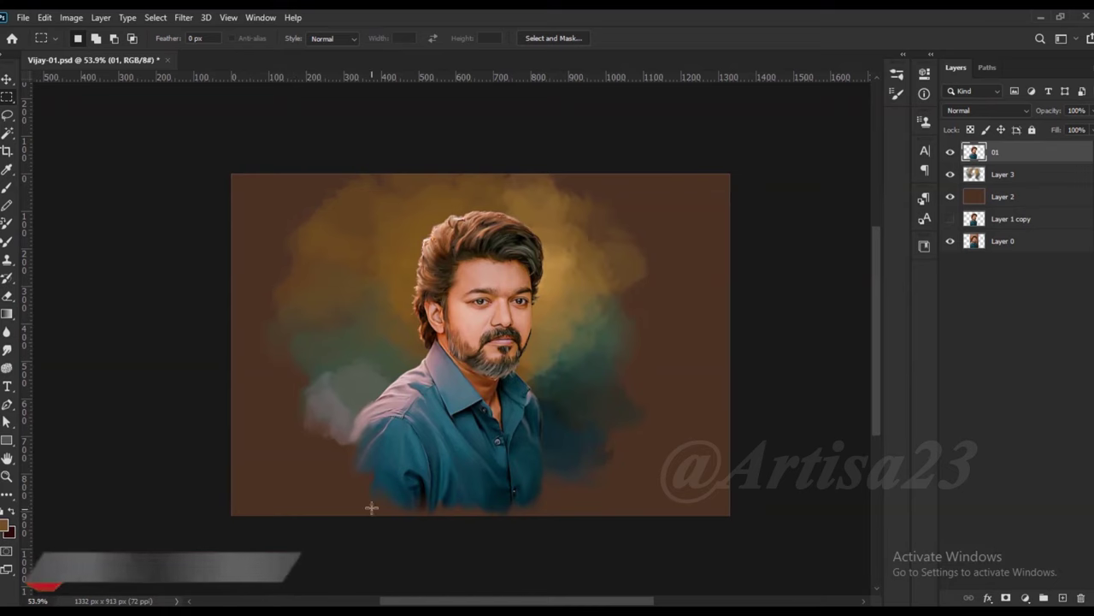
pyautogui.moveTo(317, 481); pyautogui.dragTo(595, 552)
pyautogui.press('Delete')
pyautogui.hotkey('ctrl', 'd')
pyautogui.hotkey('ctrl', 's')
# Crop the canvas to 1372 × 886 px and fill the new transparent strip on Layer 2 with brown
pyautogui.press('c')
pyautogui.moveTo(501, 459); pyautogui.dragTo(501, 452)
pyautogui.moveTo(693, 308); pyautogui.dragTo(699, 307)
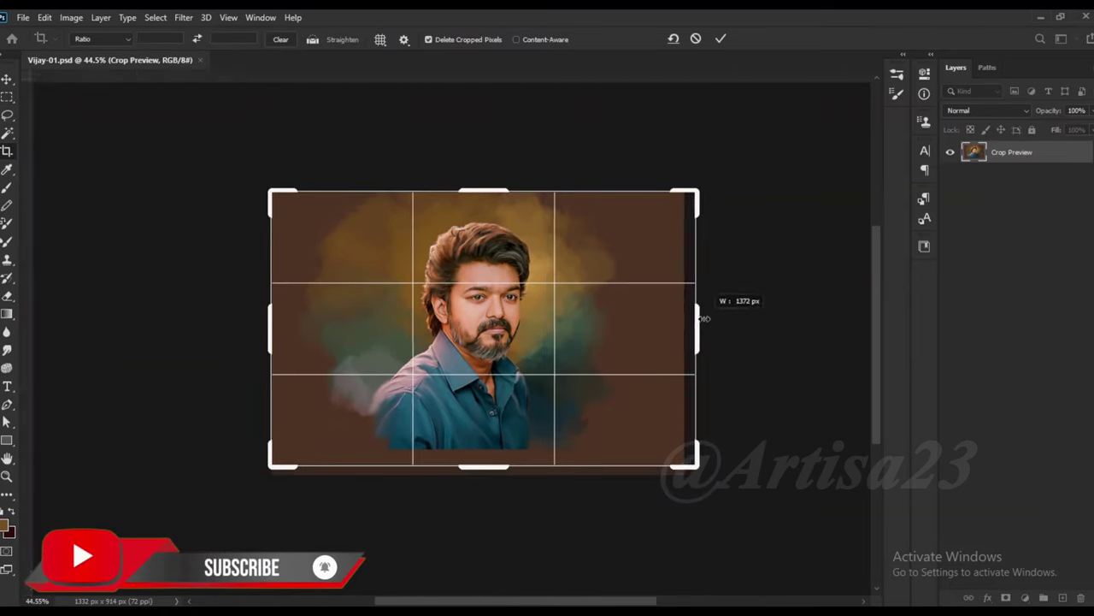
pyautogui.press('Return')
pyautogui.click(1002, 194)
pyautogui.press('b')
pyautogui.hotkey('alt', 'BackSpace')
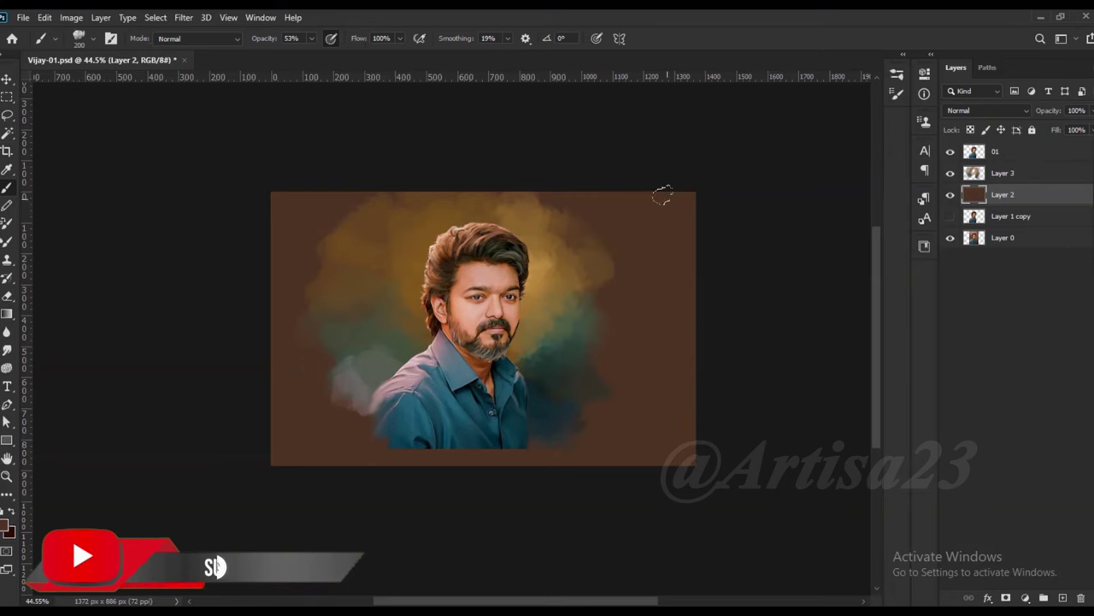
pyautogui.click(1002, 172)
pyautogui.keyDown('alt'); pyautogui.scroll(2, 601, 270); pyautogui.keyUp('alt')
# Paint sampled teal clouds right of the face and, at 66% brush opacity, left of the shirt
pyautogui.keyDown('alt'); pyautogui.scroll(1, 601, 270); pyautogui.keyUp('alt')
pyautogui.keyDown('alt'); pyautogui.click(601, 270); pyautogui.keyUp('alt')
pyautogui.moveTo(616, 273)
pyautogui.mouseDown()
pyautogui.moveTo(569, 336)
pyautogui.moveTo(573, 391)
pyautogui.mouseUp()
pyautogui.click(320, 53)
pyautogui.moveTo(290, 381); pyautogui.dragTo(223, 453)
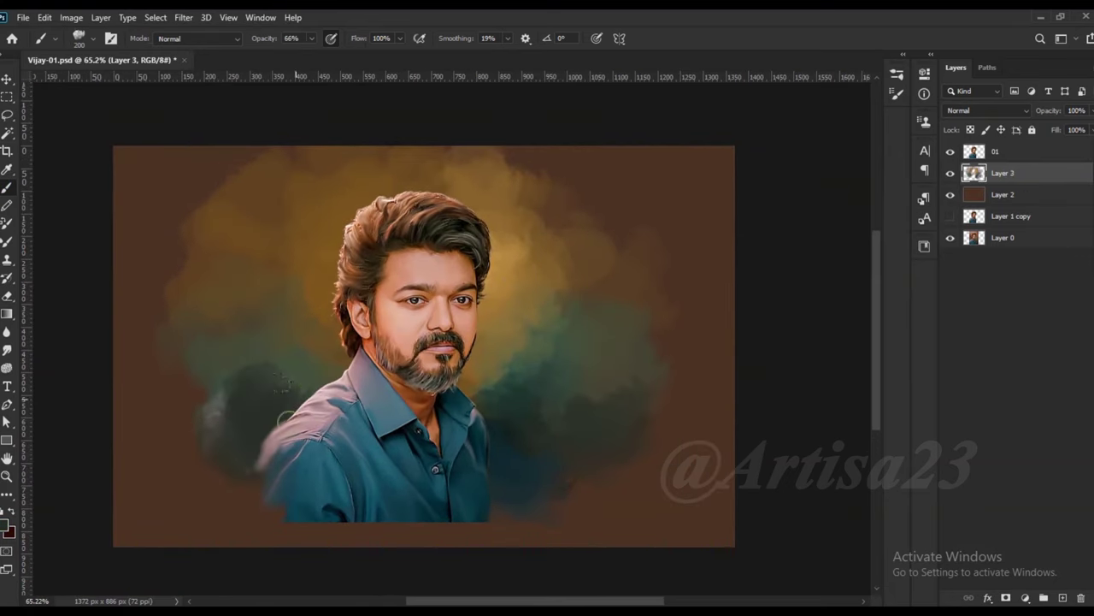
# Add soft orange right of the hair, glaze teal over it, and paint yellow left of the hair
pyautogui.keyDown('alt'); pyautogui.click(514, 220); pyautogui.keyUp('alt')
pyautogui.click(965, 339)
pyautogui.moveTo(513, 222)
pyautogui.mouseDown()
pyautogui.moveTo(479, 290)
pyautogui.moveTo(516, 295)
pyautogui.mouseUp()
pyautogui.keyDown('alt'); pyautogui.click(582, 325); pyautogui.keyUp('alt')
pyautogui.moveTo(581, 325)
pyautogui.mouseDown()
pyautogui.moveTo(530, 282)
pyautogui.moveTo(479, 171)
pyautogui.mouseUp()
pyautogui.keyDown('alt'); pyautogui.click(513, 257); pyautogui.keyUp('alt')
pyautogui.moveTo(286, 274)
pyautogui.mouseDown()
pyautogui.moveTo(314, 286)
pyautogui.moveTo(303, 306)
pyautogui.moveTo(347, 202)
pyautogui.mouseUp()
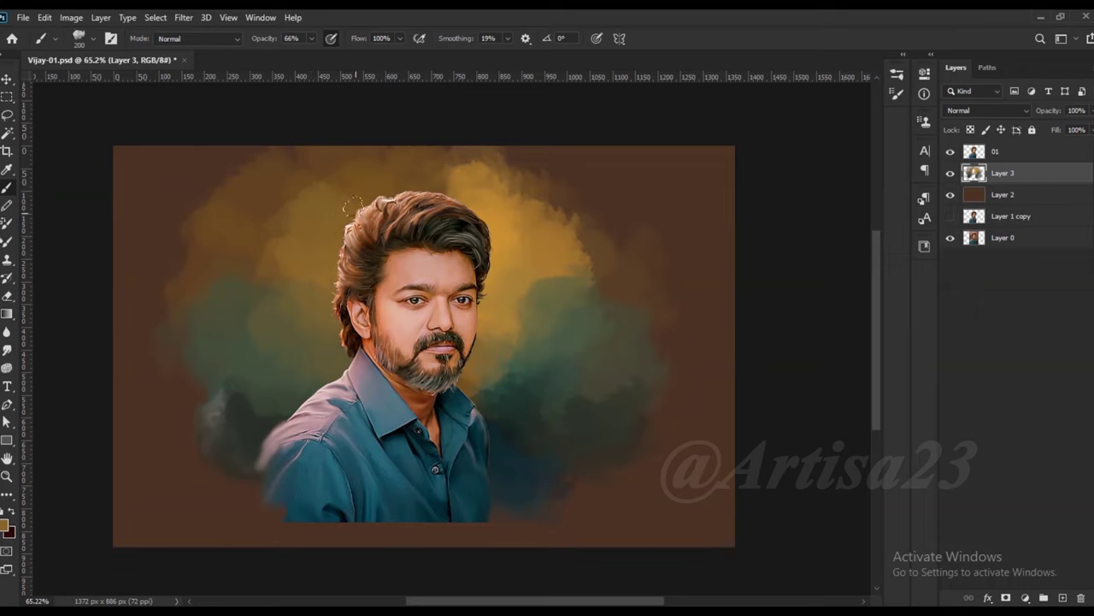
# Paint deep teal shadows around and below the lower shirt on both sides
pyautogui.moveTo(252, 229); pyautogui.dragTo(231, 308)
pyautogui.keyDown('alt'); pyautogui.click(214, 402); pyautogui.keyUp('alt')
pyautogui.moveTo(214, 402); pyautogui.dragTo(240, 427)
pyautogui.keyDown('alt'); pyautogui.click(420, 440); pyautogui.keyUp('alt')
pyautogui.moveTo(420, 440); pyautogui.dragTo(513, 402)
pyautogui.moveTo(559, 456); pyautogui.dragTo(432, 443)
pyautogui.moveTo(590, 419); pyautogui.dragTo(508, 471)
pyautogui.moveTo(555, 428); pyautogui.dragTo(523, 490)
pyautogui.moveTo(188, 445); pyautogui.dragTo(154, 539)
pyautogui.moveTo(633, 376); pyautogui.dragTo(596, 498)
# Target layer 01 and switch to the Smudge tool
pyautogui.click(994, 151)
pyautogui.press('r')
pyautogui.scroll(-2, 521, 470)
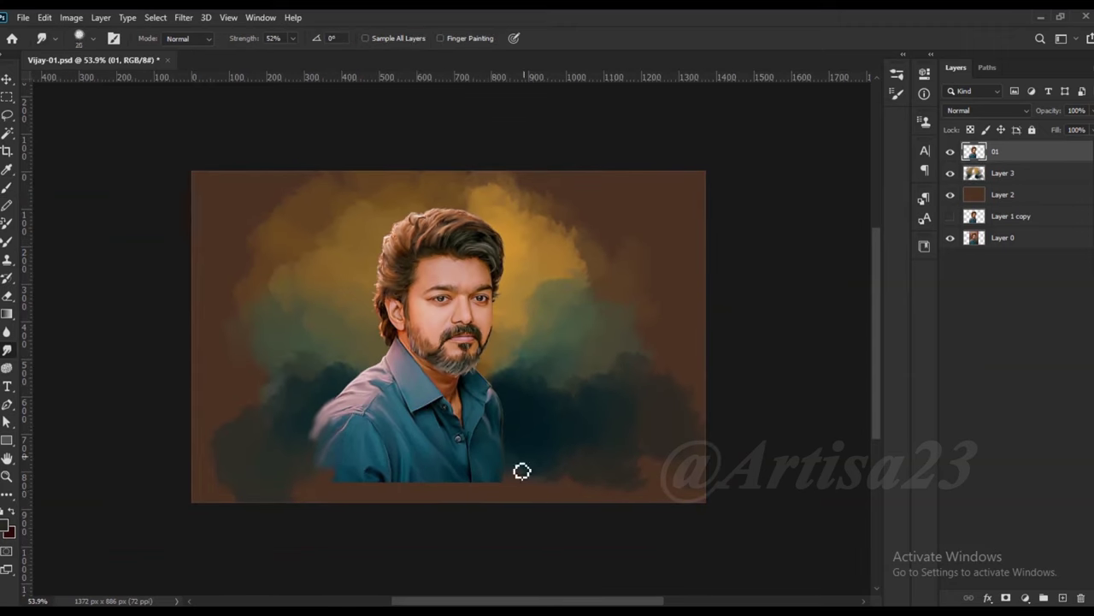
# Return to the Brush on Layer 3 and set the brush size to 250
pyautogui.scroll(3, 487, 490)
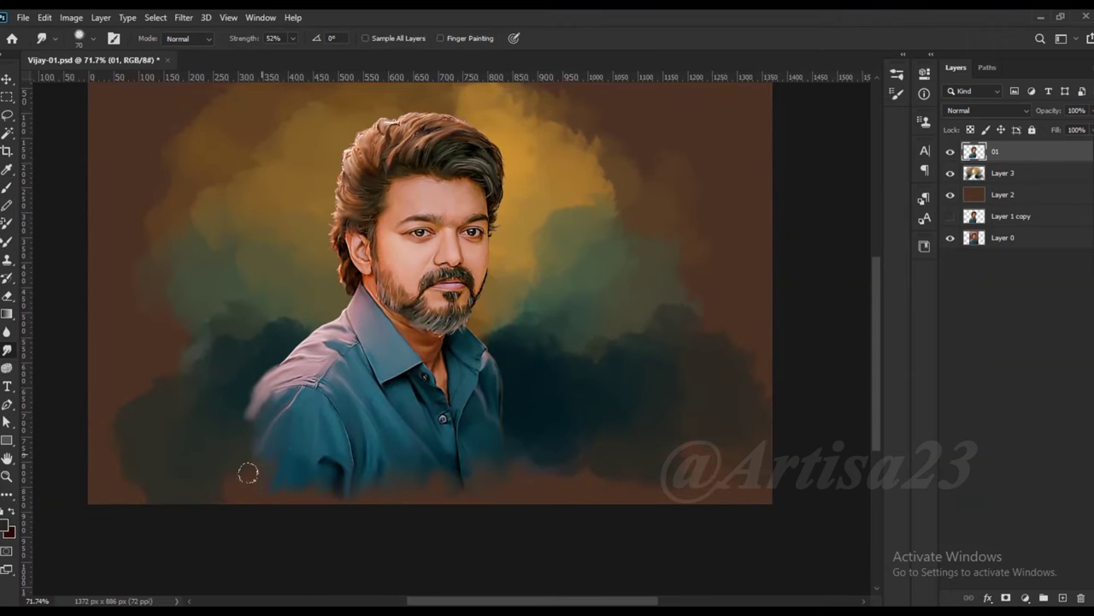
pyautogui.scroll(-1, 491, 471)
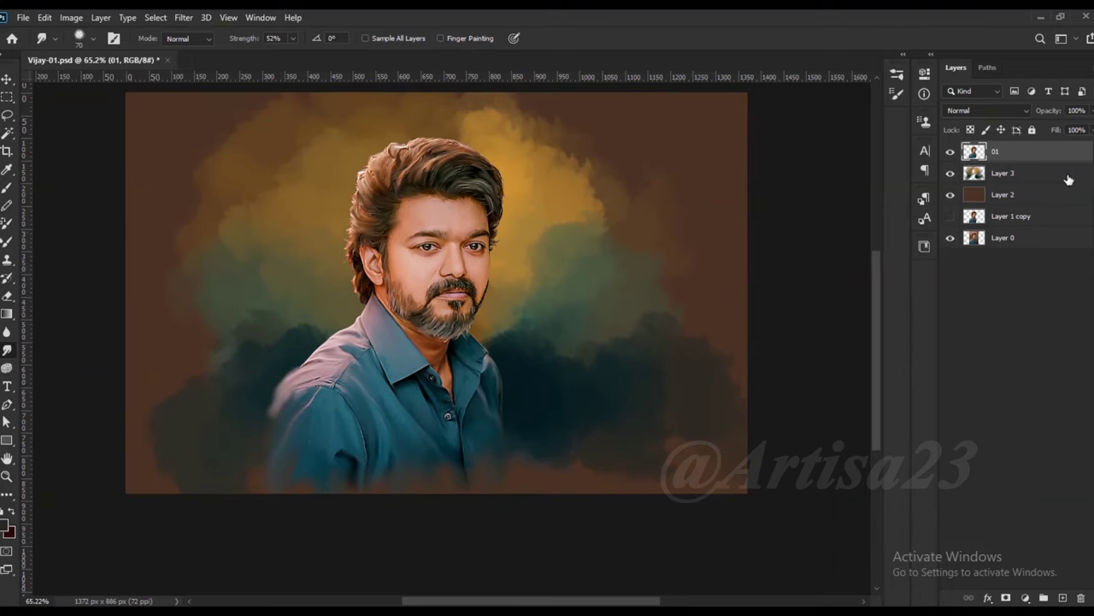
pyautogui.click(1002, 172)
pyautogui.press('b')
pyautogui.scroll(-1, 256, 342)
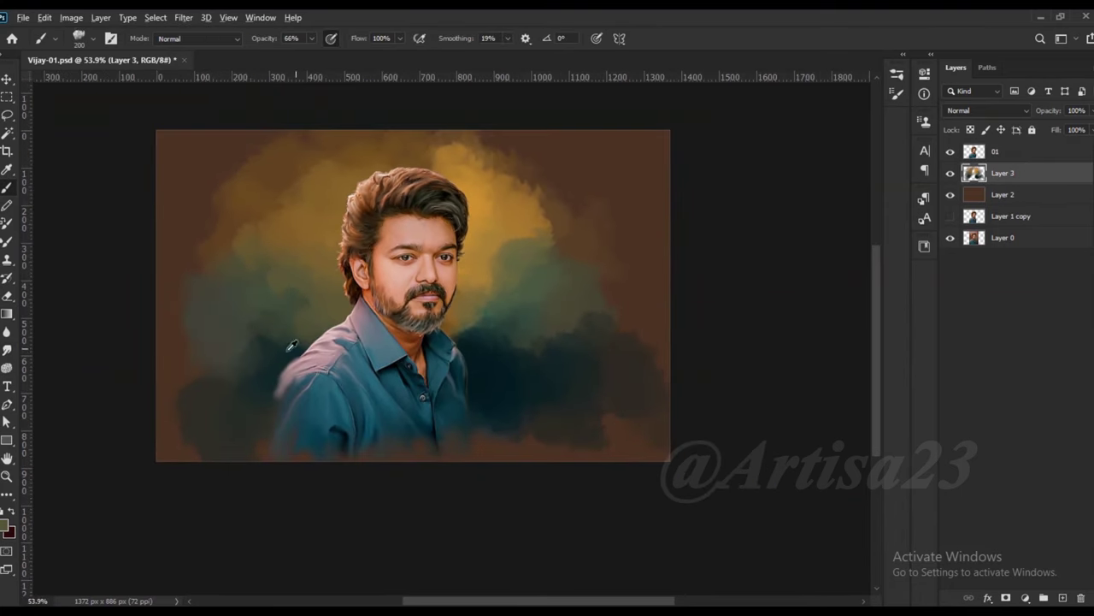
pyautogui.press(']')
pyautogui.press(']')
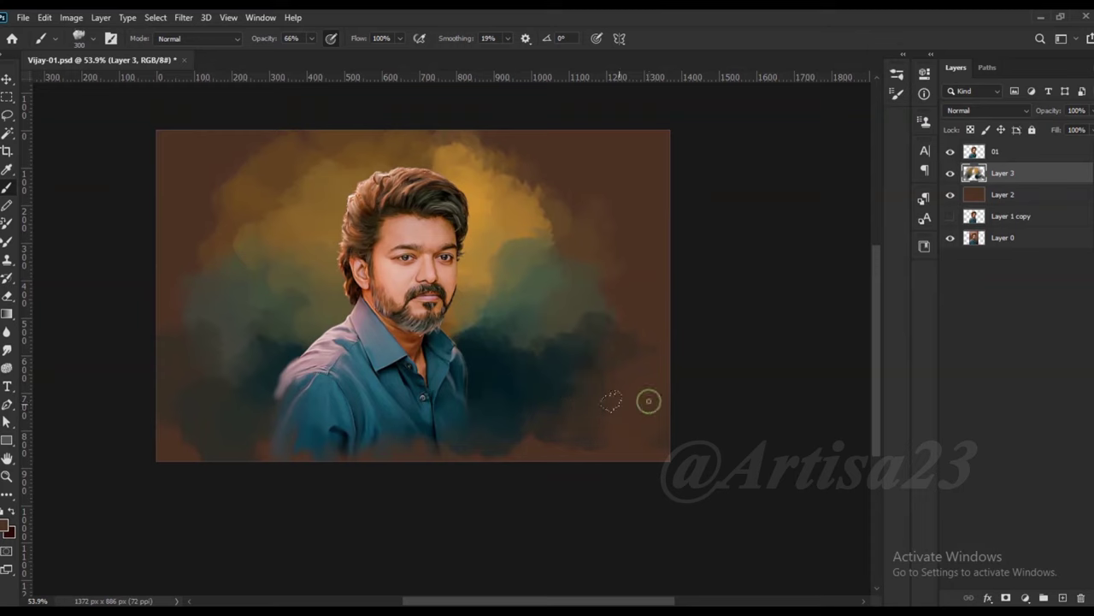
pyautogui.scroll(-2, 573, 249)
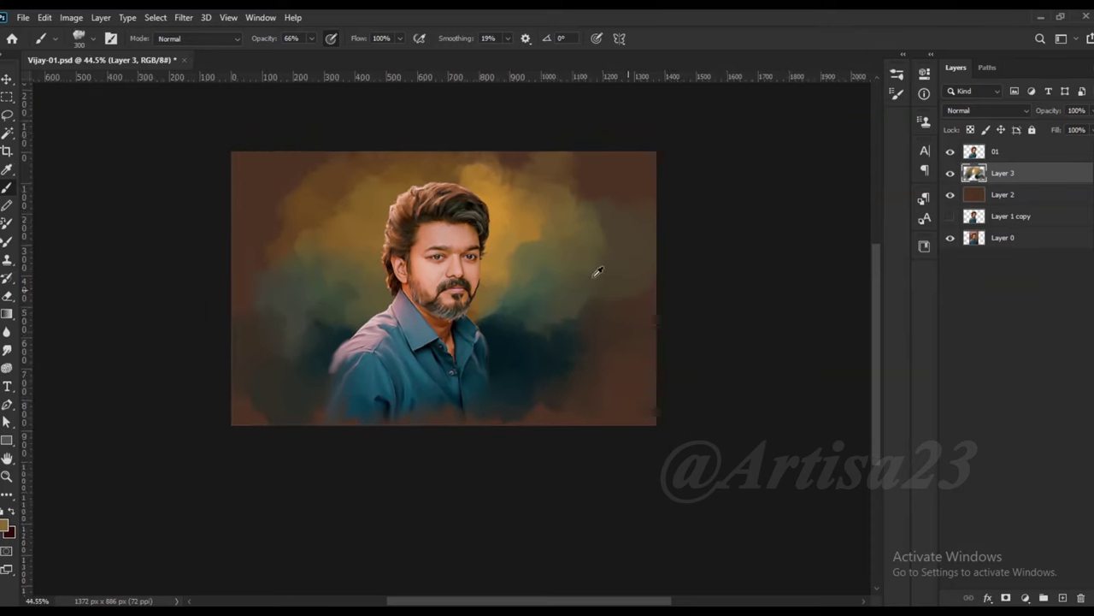
pyautogui.scroll(2, 575, 245)
pyautogui.press('[')
# Sample background tones beside the head, right of the face and lower left
pyautogui.keyDown('alt'); pyautogui.click(453, 186); pyautogui.keyUp('alt')
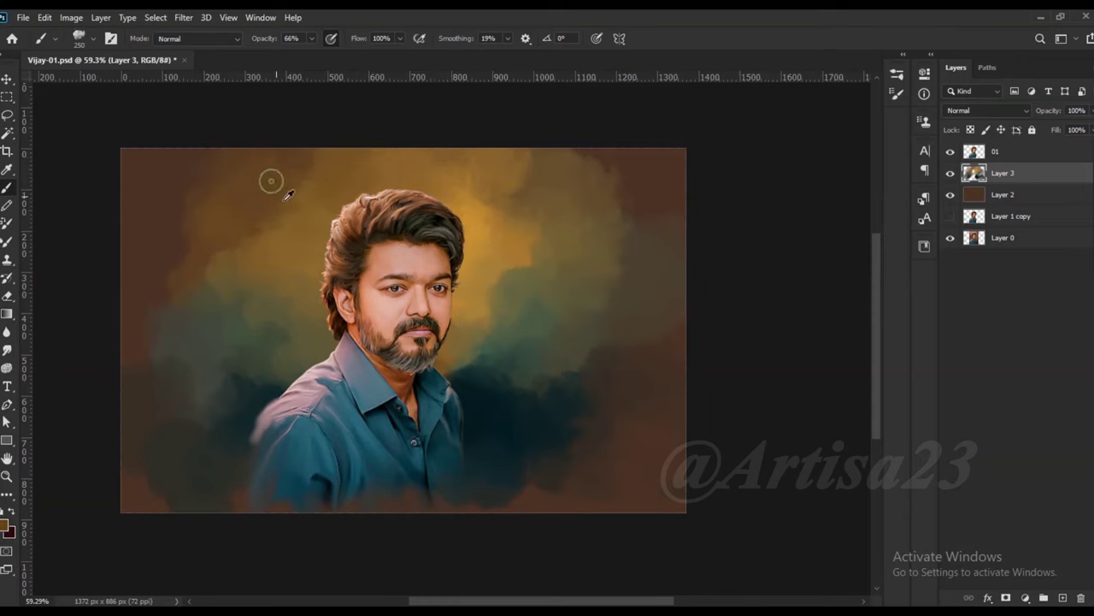
pyautogui.scroll(-1, 240, 237)
pyautogui.scroll(-1, 556, 282)
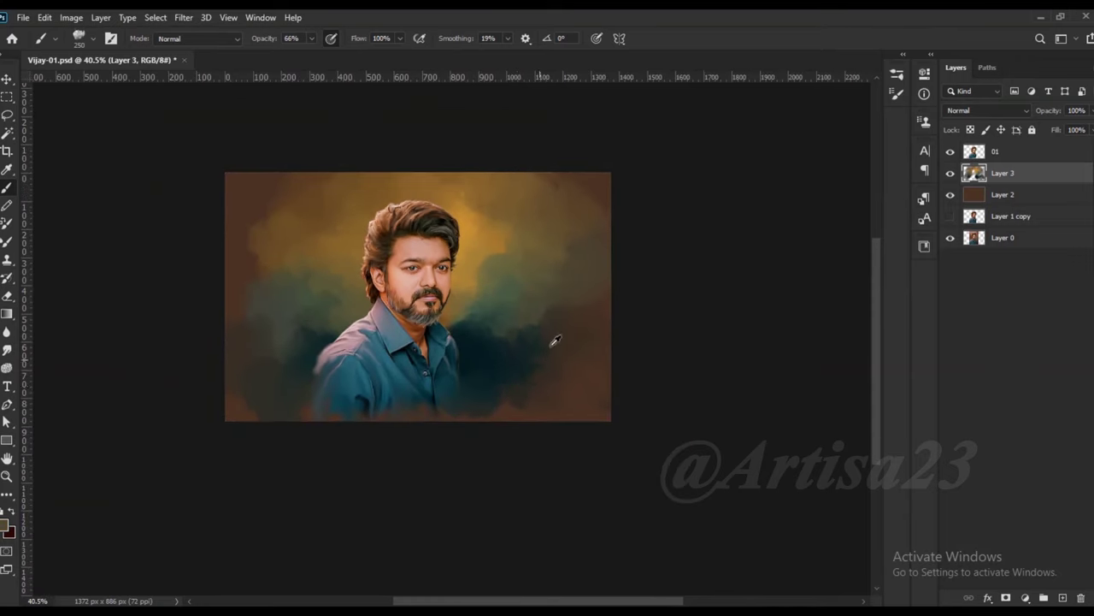
pyautogui.scroll(1, 304, 223)
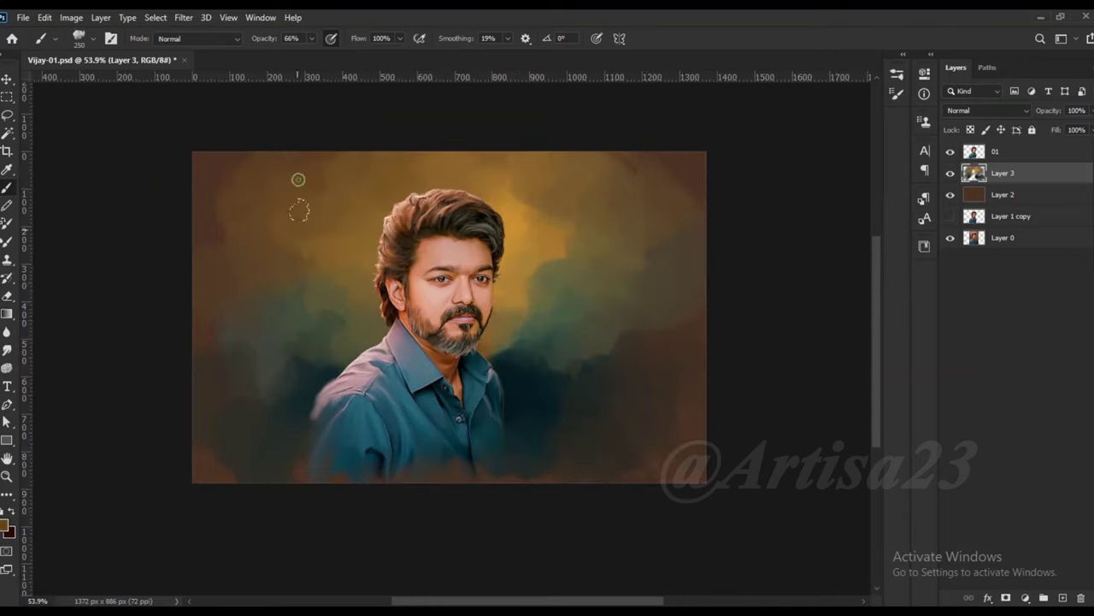
pyautogui.scroll(1, 341, 207)
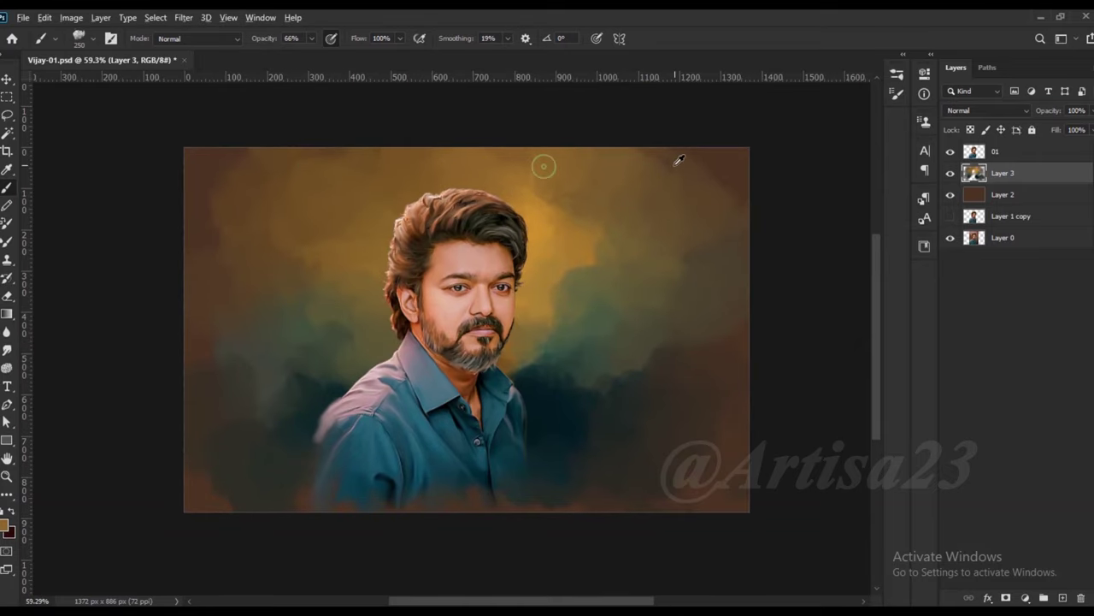
pyautogui.keyDown('alt'); pyautogui.click(696, 354); pyautogui.keyUp('alt')
pyautogui.keyDown('alt'); pyautogui.click(596, 214); pyautogui.keyUp('alt')
pyautogui.scroll(-1, 596, 213)
pyautogui.scroll(1, 436, 326)
pyautogui.keyDown('alt'); pyautogui.click(587, 281); pyautogui.keyUp('alt')
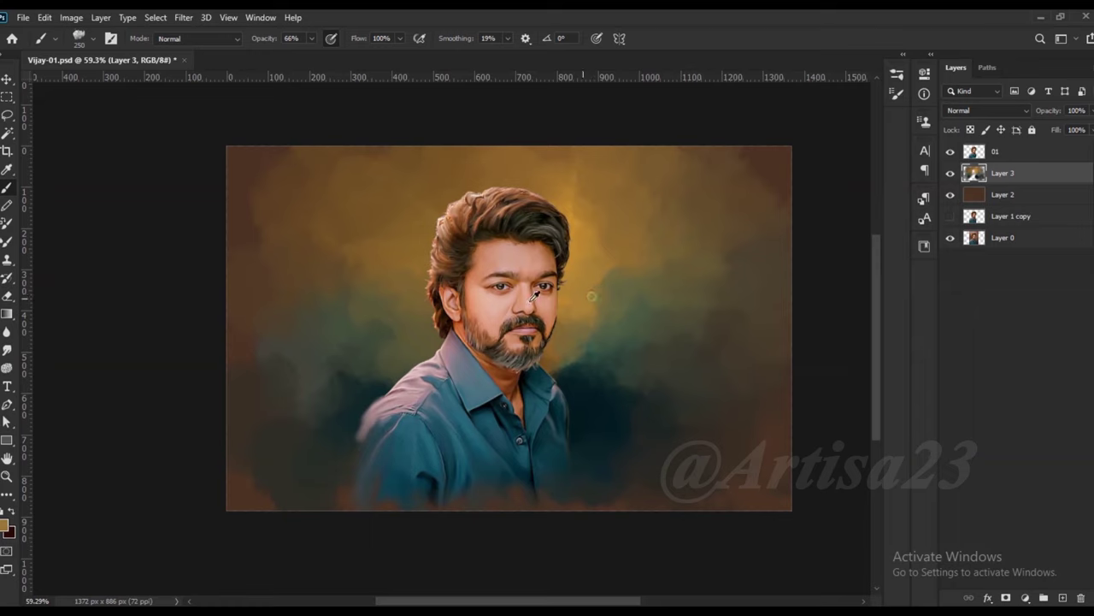
pyautogui.scroll(-1, 376, 312)
pyautogui.keyDown('alt'); pyautogui.click(362, 378); pyautogui.keyUp('alt')
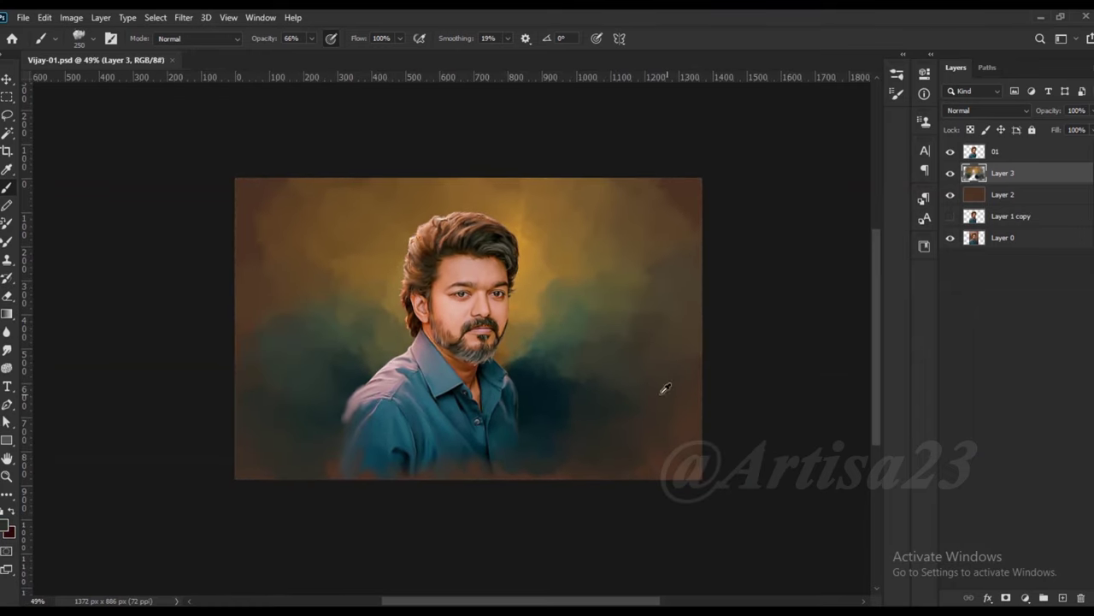
pyautogui.scroll(1, 606, 344)
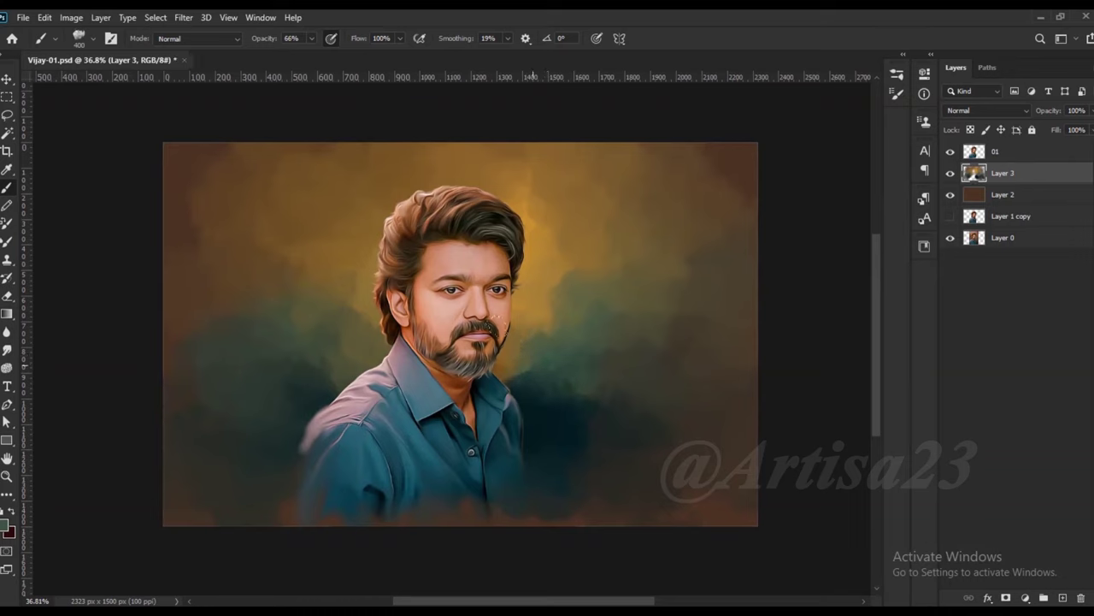
# Sample a tan colour beside the beard and enlarge the brush to 400
pyautogui.keyDown('alt'); pyautogui.click(519, 344); pyautogui.keyUp('alt')
pyautogui.keyDown('alt'); pyautogui.click(526, 351); pyautogui.keyUp('alt')
pyautogui.scroll(-1, 525, 352)
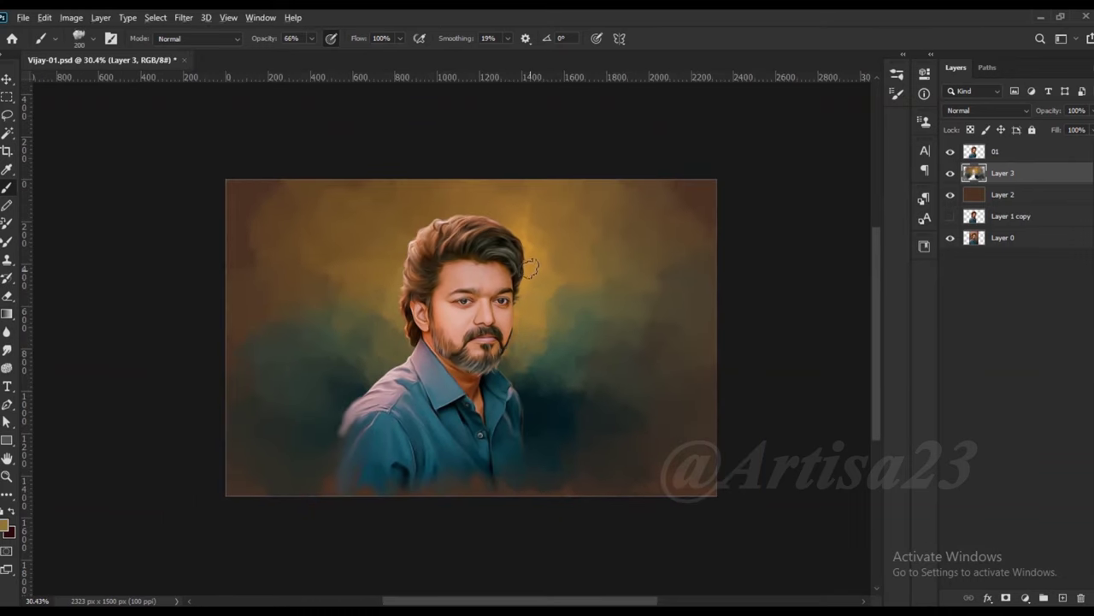
pyautogui.scroll(1, 530, 268)
pyautogui.scroll(-1, 607, 213)
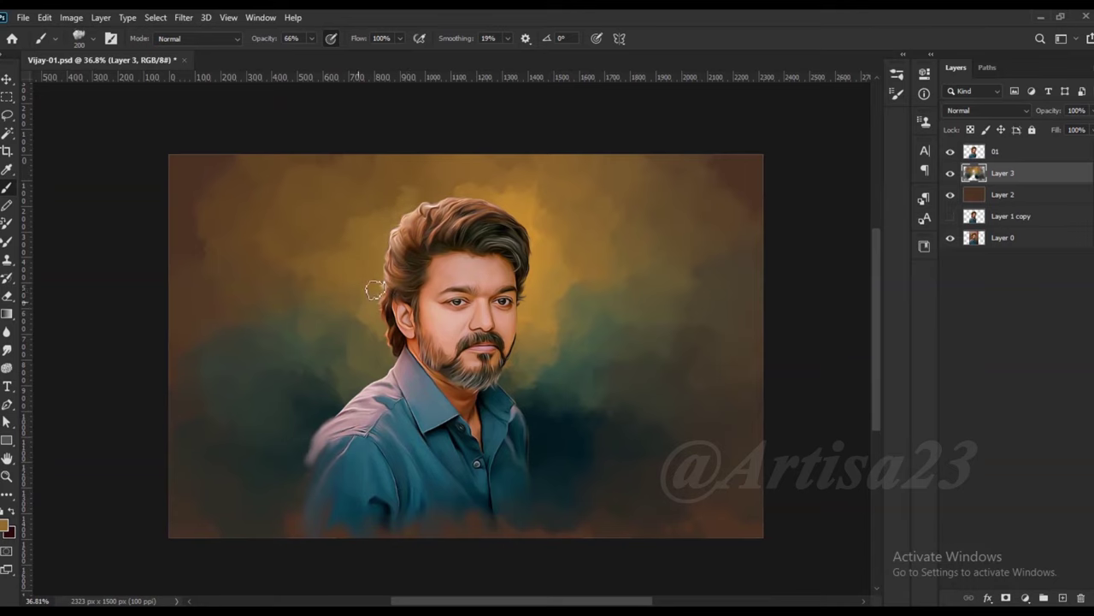
pyautogui.scroll(-1, 488, 281)
pyautogui.press(']')
pyautogui.press(']')
pyautogui.press(']')
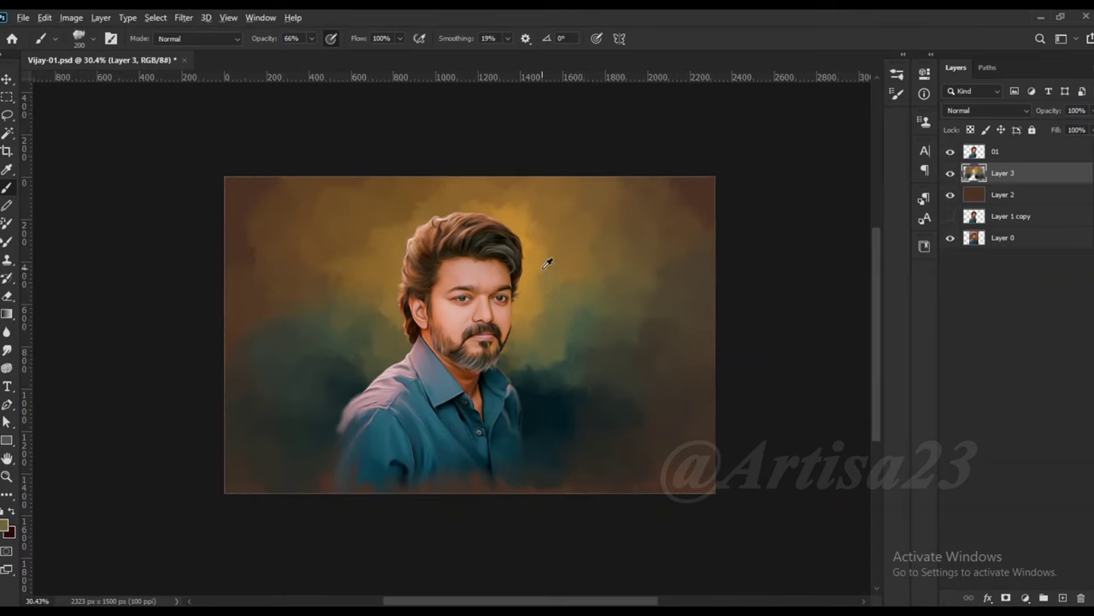
pyautogui.scroll(1, 590, 282)
pyautogui.scroll(-1, 655, 357)
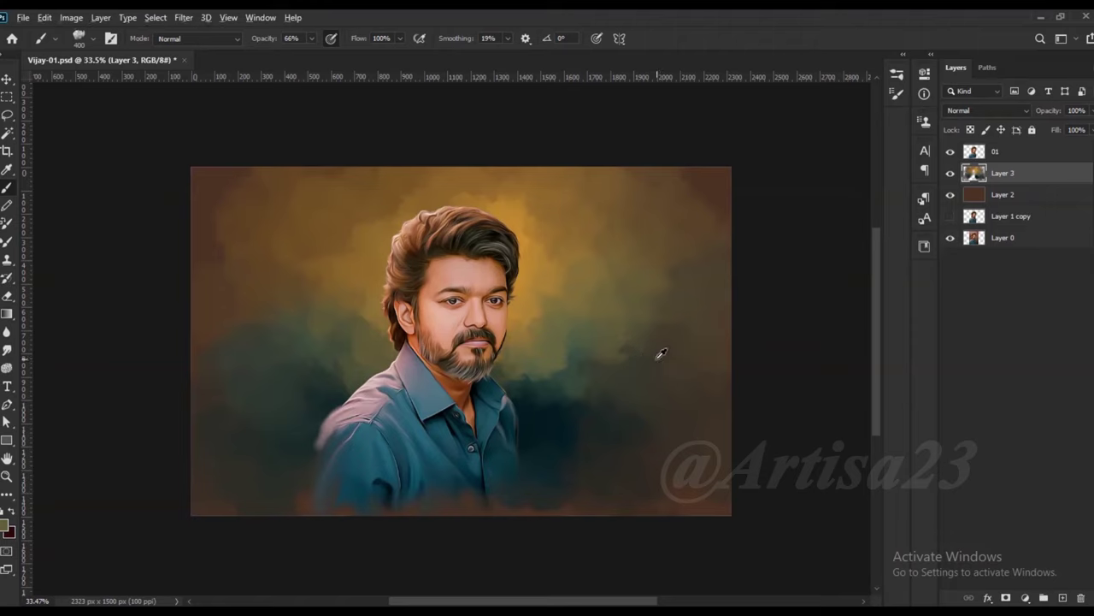
pyautogui.scroll(2, 650, 359)
# Rework the teal right of the beard and collar, then sample golden orange and dark teal
pyautogui.moveTo(501, 368); pyautogui.dragTo(446, 425)
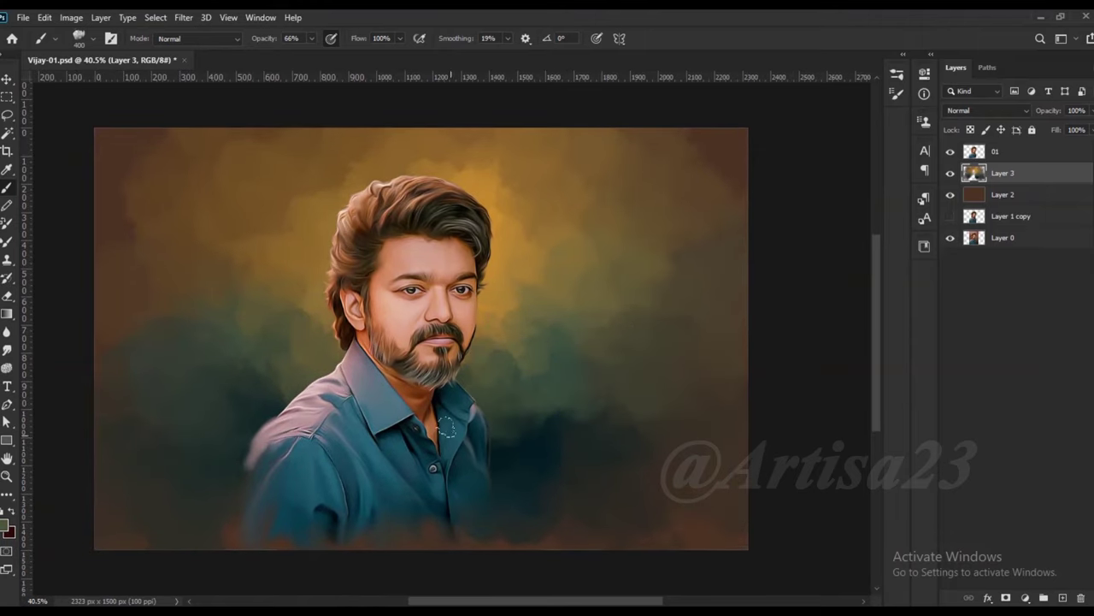
pyautogui.moveTo(529, 457); pyautogui.dragTo(451, 415)
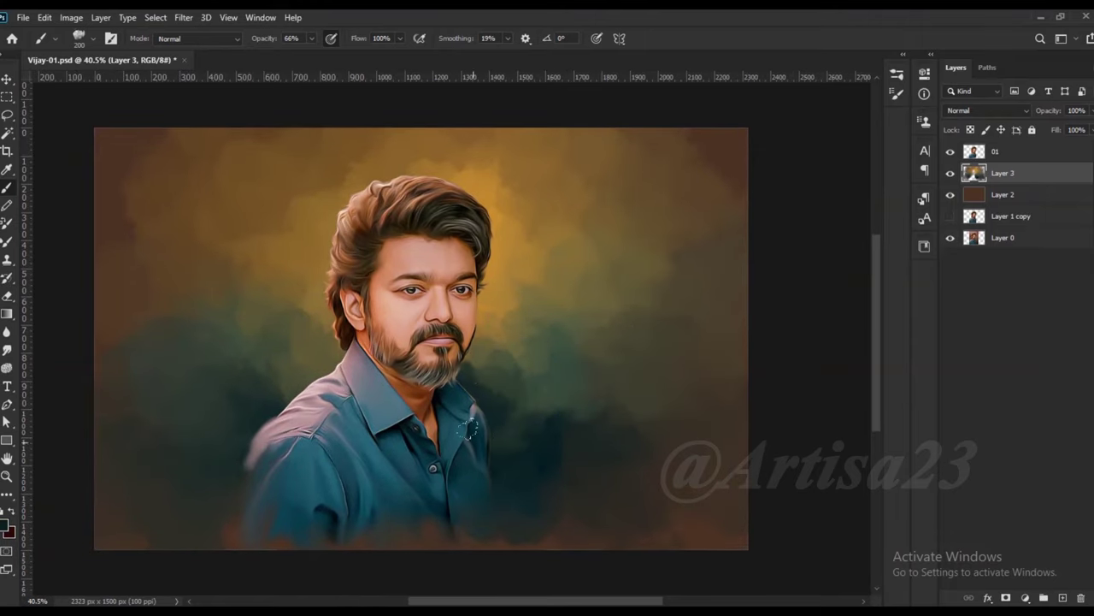
pyautogui.keyDown('alt'); pyautogui.click(513, 288); pyautogui.keyUp('alt')
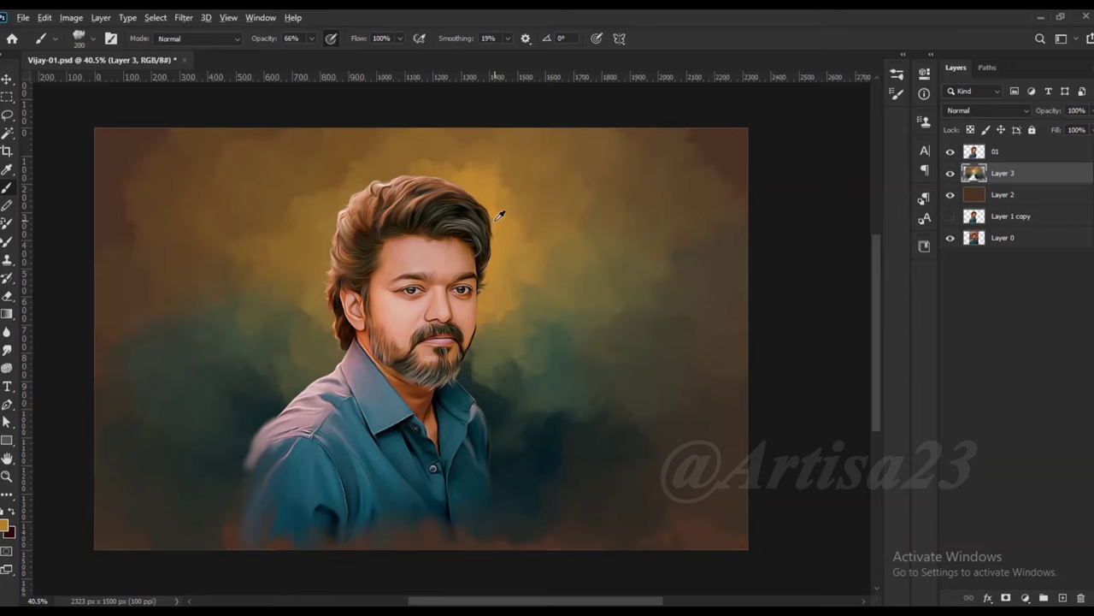
pyautogui.keyDown('alt'); pyautogui.click(506, 310); pyautogui.keyUp('alt')
pyautogui.scroll(-1, 538, 342)
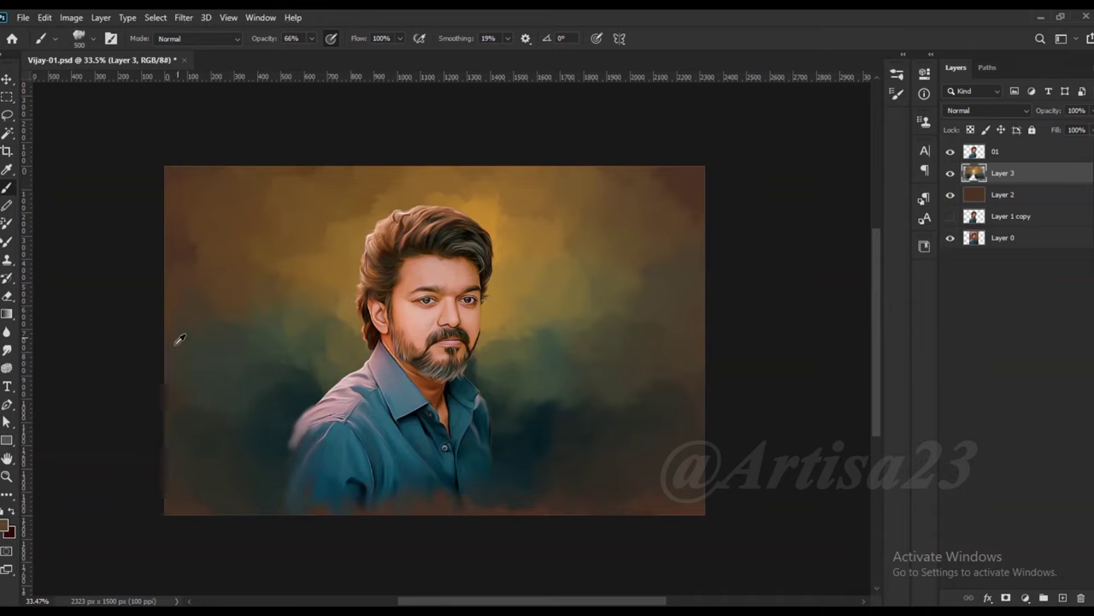
# Lighten the top-right corner with sampled golden brown, then sample a dark background colour
pyautogui.keyDown('alt'); pyautogui.click(672, 235); pyautogui.keyUp('alt')
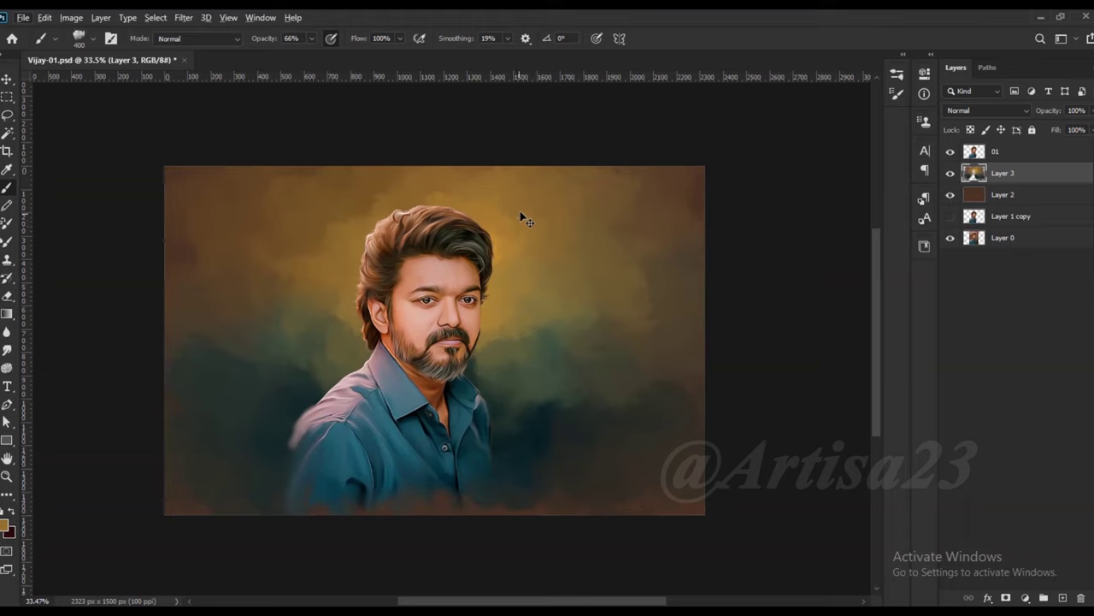
pyautogui.keyDown('alt'); pyautogui.click(499, 182); pyautogui.keyUp('alt')
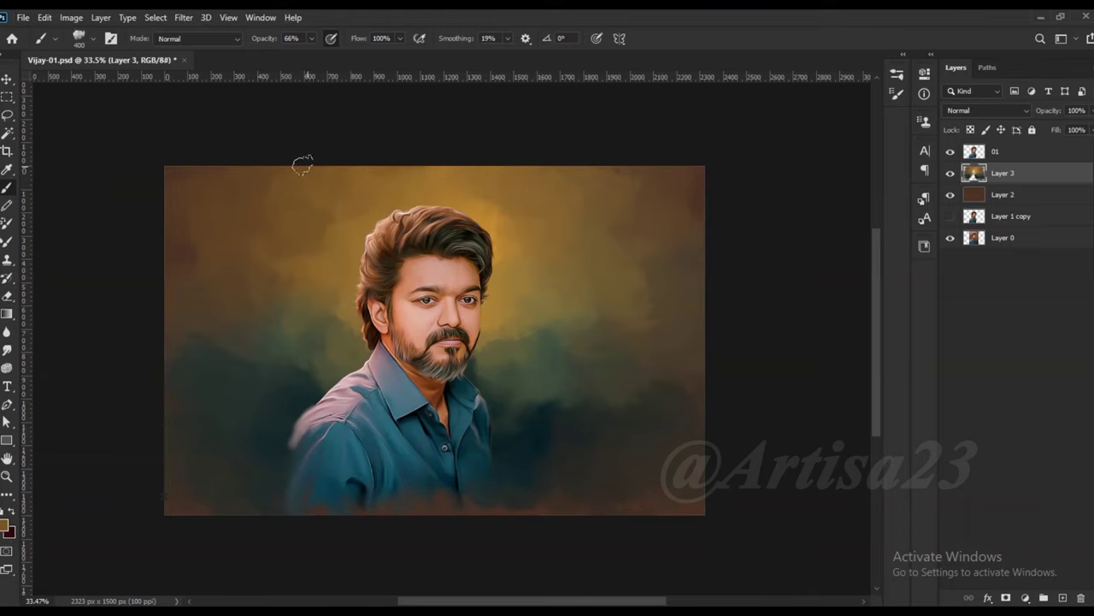
pyautogui.moveTo(625, 174); pyautogui.dragTo(688, 196)
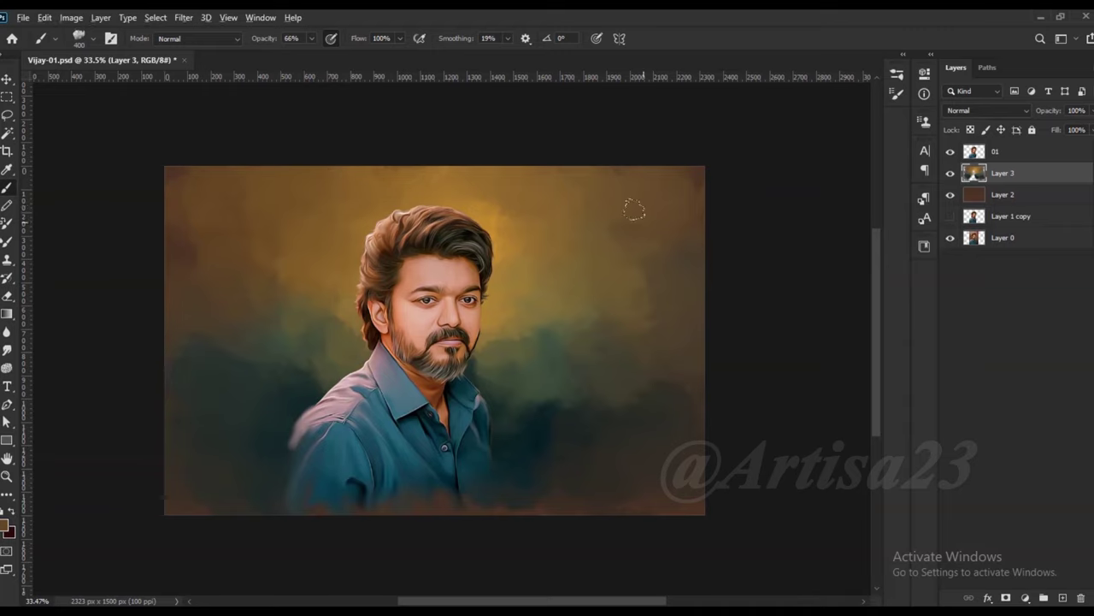
pyautogui.keyDown('alt'); pyautogui.click(674, 275); pyautogui.keyUp('alt')
pyautogui.keyDown('alt'); pyautogui.click(648, 255); pyautogui.keyUp('alt')
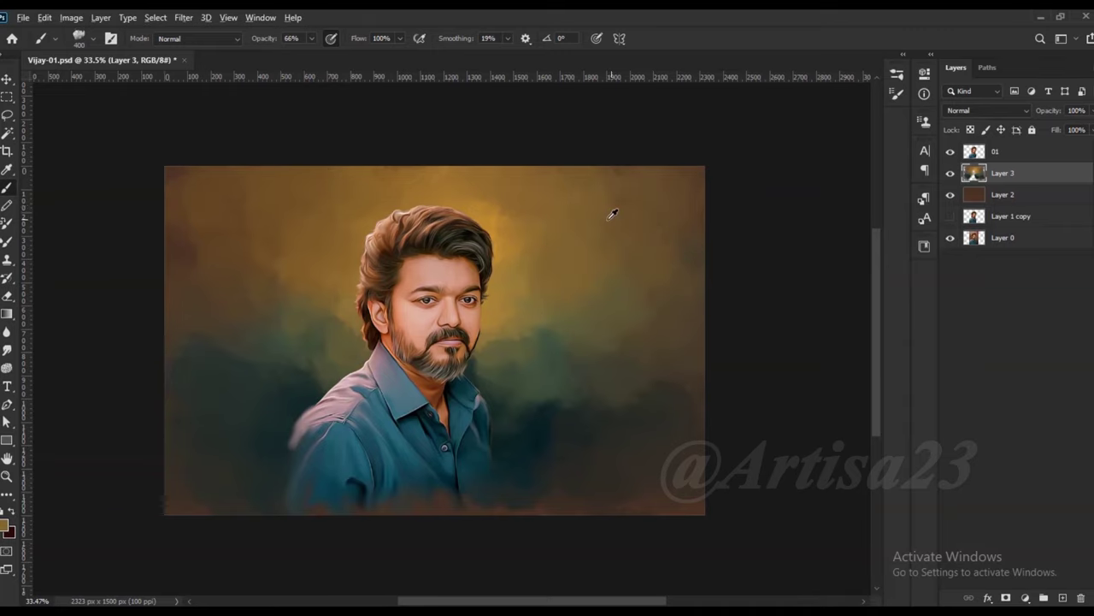
pyautogui.keyDown('alt'); pyautogui.scroll(-1, 289, 370); pyautogui.keyUp('alt')
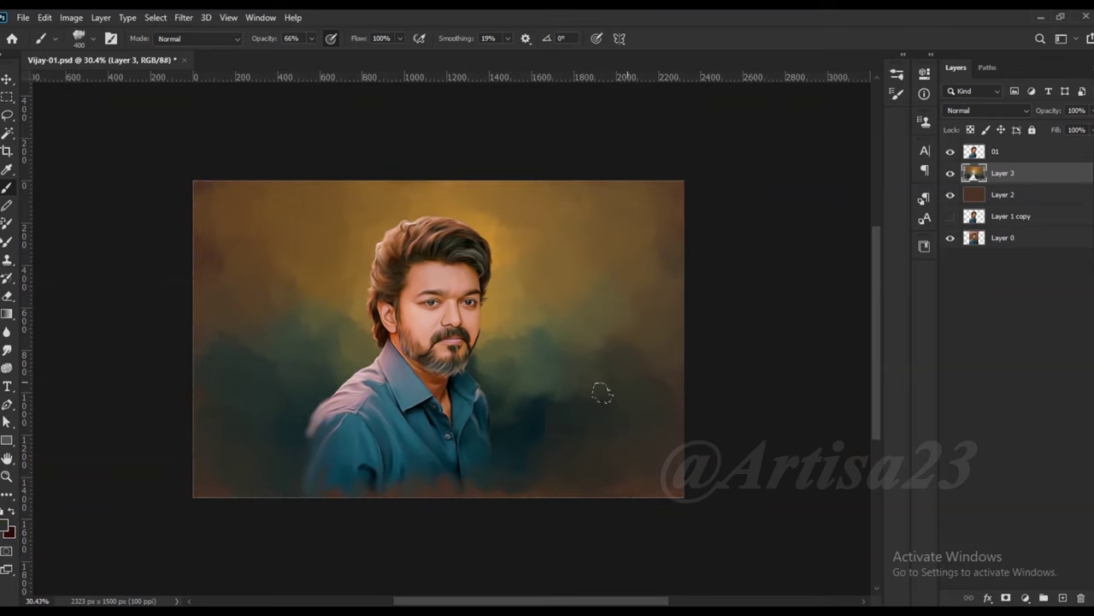
pyautogui.keyDown('alt'); pyautogui.click(554, 385); pyautogui.keyUp('alt')
# Pick a magenta foreground colour and paint a magenta patch beside the face
pyautogui.click(7, 525)
pyautogui.click(842, 369)
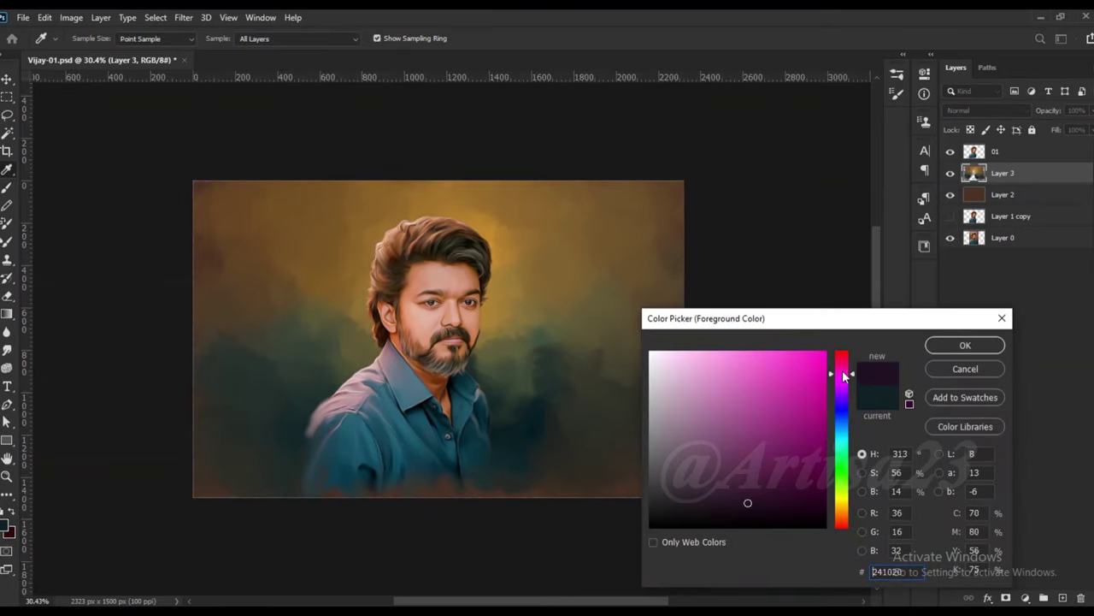
pyautogui.press('Return')
pyautogui.press('b')
pyautogui.moveTo(547, 338); pyautogui.dragTo(479, 374)
pyautogui.keyDown('alt'); pyautogui.scroll(2, 521, 352); pyautogui.keyUp('alt')
# Paint olive green and then yellow-green strokes right of the face
pyautogui.click(4, 525)
pyautogui.click(733, 390)
pyautogui.press('Return')
pyautogui.moveTo(513, 313); pyautogui.dragTo(473, 276)
pyautogui.click(4, 525)
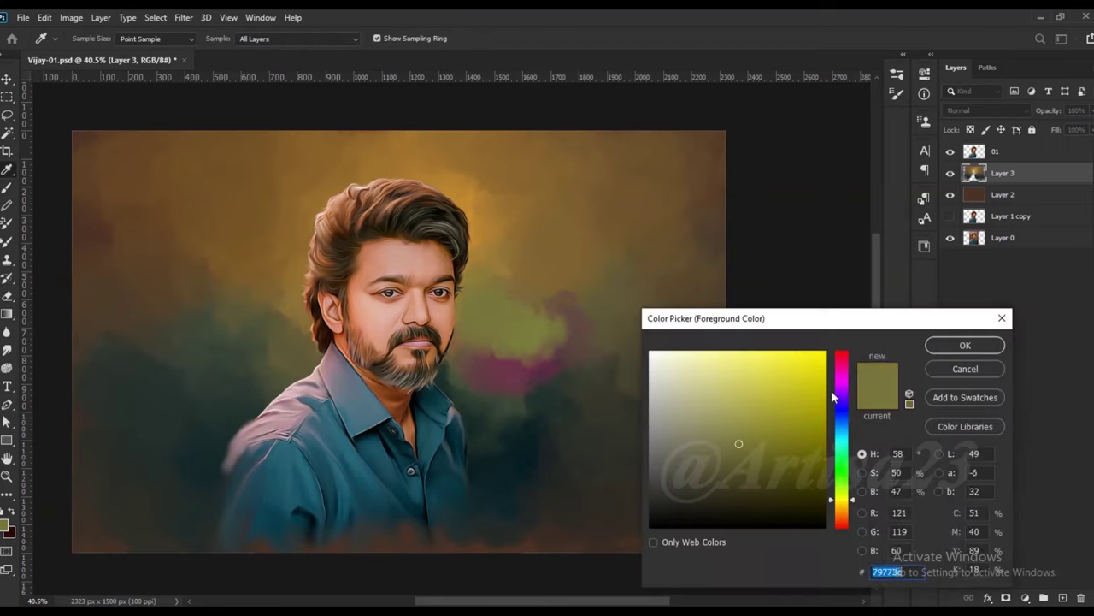
pyautogui.press('Return')
pyautogui.moveTo(509, 329); pyautogui.dragTo(466, 248)
pyautogui.moveTo(461, 359); pyautogui.dragTo(479, 282)
# Choose an orange-yellow colour and paint two strokes right of the hair
pyautogui.click(4, 525)
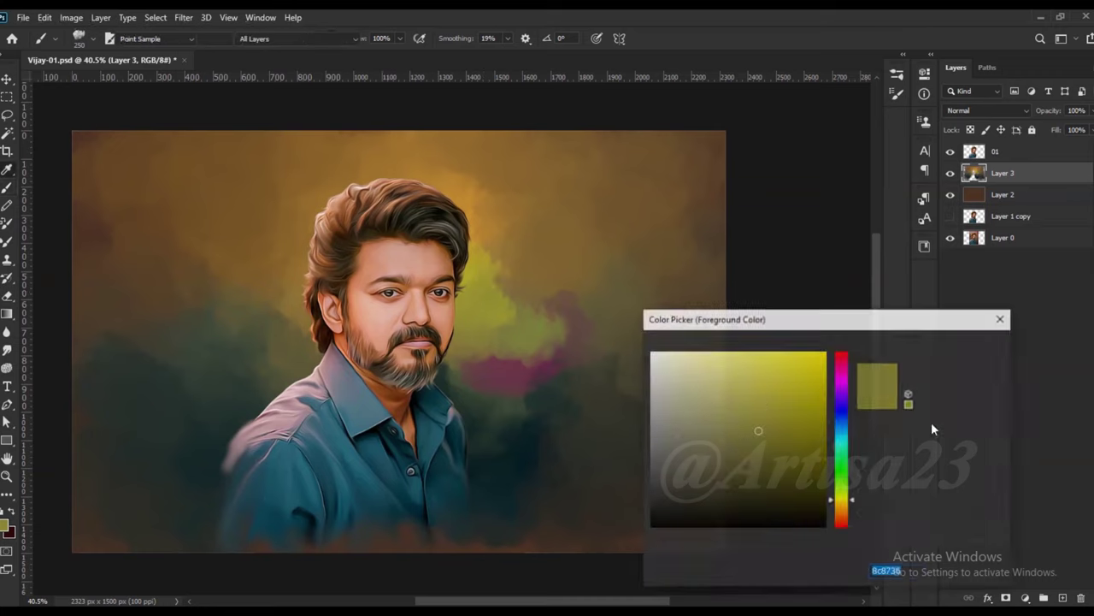
pyautogui.click(472, 255)
pyautogui.press('Return')
pyautogui.moveTo(478, 248); pyautogui.dragTo(474, 209)
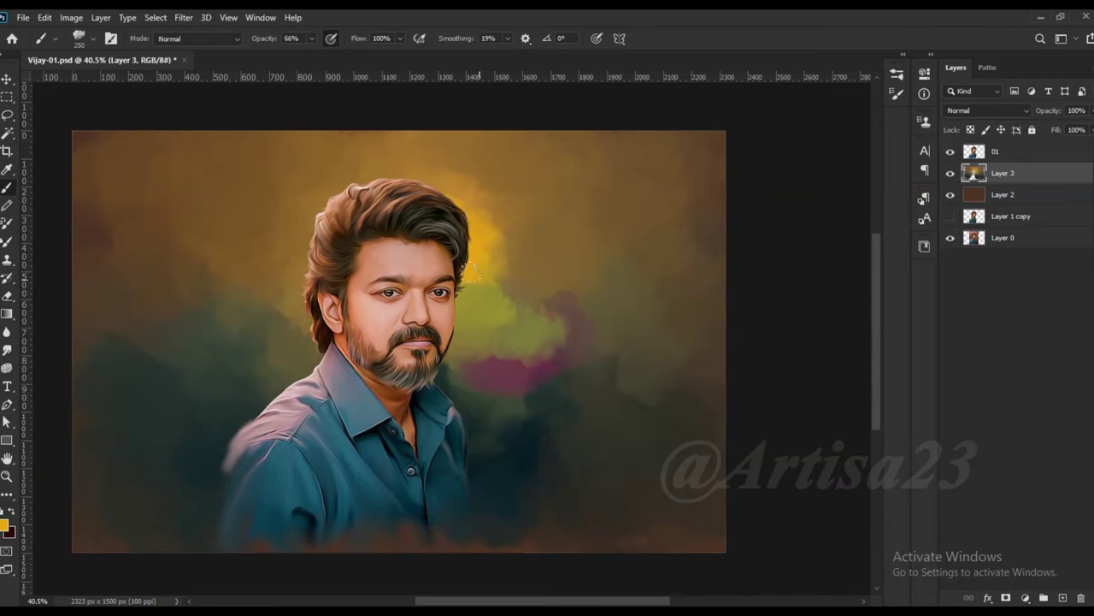
pyautogui.moveTo(491, 255); pyautogui.dragTo(500, 322)
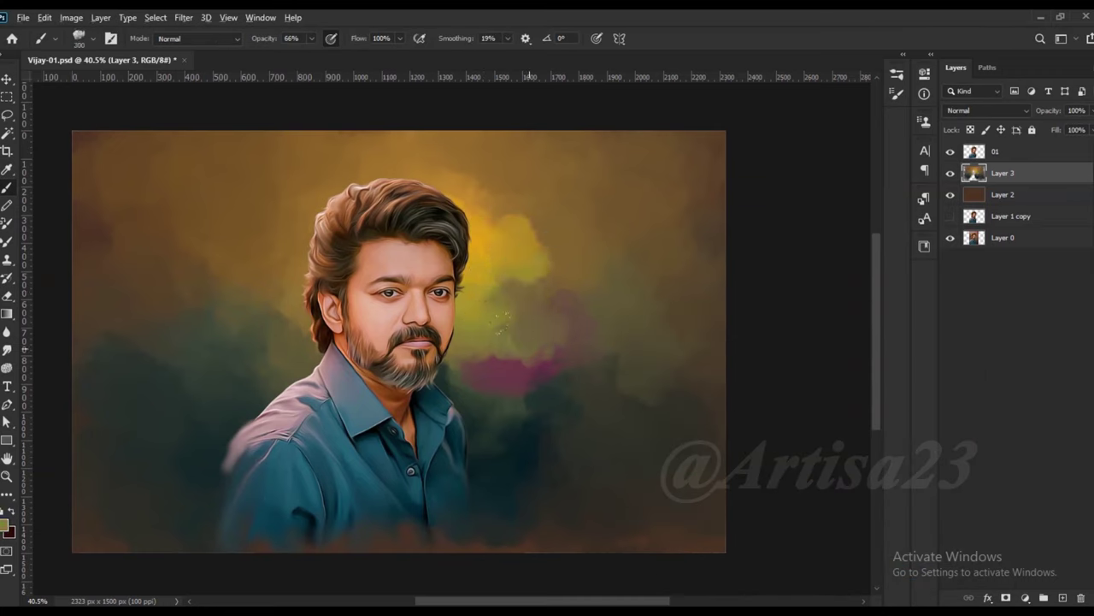
# Cover the magenta beside the beard, brighten right of the hair, and add yellow-green up its left side
pyautogui.moveTo(513, 371); pyautogui.dragTo(469, 385)
pyautogui.moveTo(550, 319); pyautogui.dragTo(513, 282)
pyautogui.moveTo(291, 274)
pyautogui.mouseDown()
pyautogui.moveTo(274, 334)
pyautogui.moveTo(291, 368)
pyautogui.moveTo(264, 296)
pyautogui.moveTo(274, 257)
pyautogui.mouseUp()
pyautogui.moveTo(351, 167)
pyautogui.mouseDown()
pyautogui.moveTo(285, 246)
pyautogui.moveTo(318, 184)
pyautogui.mouseUp()
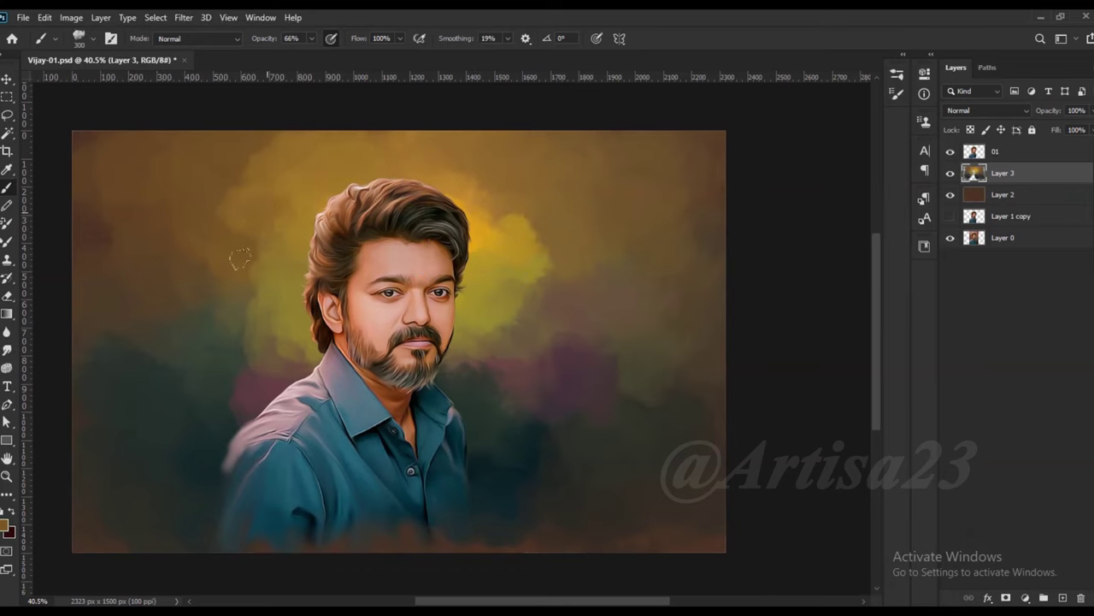
# Sample orange-yellow and gold to brighten the glow beside the hair and warm the left background on Layer 3
pyautogui.scroll(-1, 327, 302)
pyautogui.keyDown('alt'); pyautogui.click(448, 252); pyautogui.keyUp('alt')
pyautogui.moveTo(441, 282)
pyautogui.mouseDown()
pyautogui.moveTo(463, 209)
pyautogui.moveTo(523, 251)
pyautogui.mouseUp()
pyautogui.keyDown('alt'); pyautogui.click(464, 209); pyautogui.keyUp('alt')
pyautogui.moveTo(488, 177); pyautogui.dragTo(205, 282)
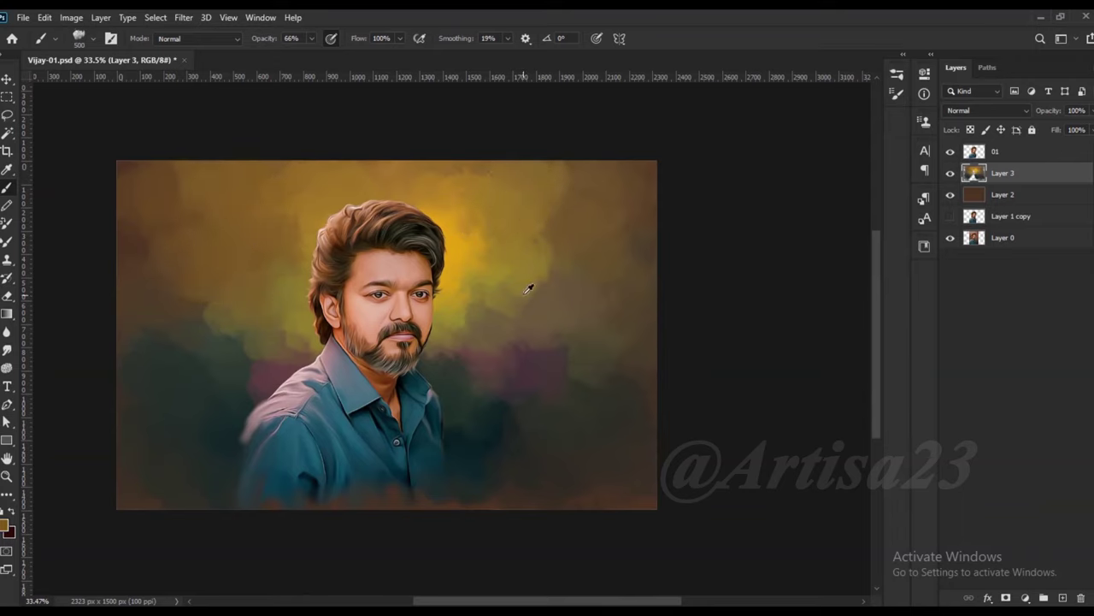
# Repaint the lower-right background and soften the purple clouds right of the beard with sampled olive-yellow
pyautogui.keyDown('alt'); pyautogui.click(579, 183); pyautogui.keyUp('alt')
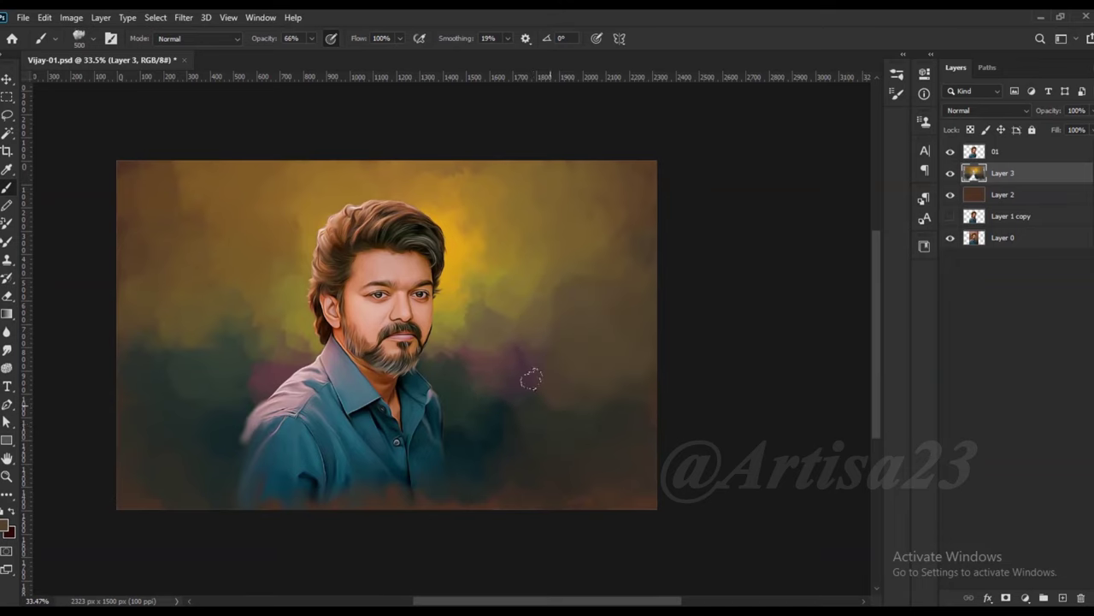
pyautogui.moveTo(574, 345); pyautogui.dragTo(496, 459)
pyautogui.scroll(2, 405, 322)
pyautogui.keyDown('alt'); pyautogui.click(504, 318); pyautogui.keyUp('alt')
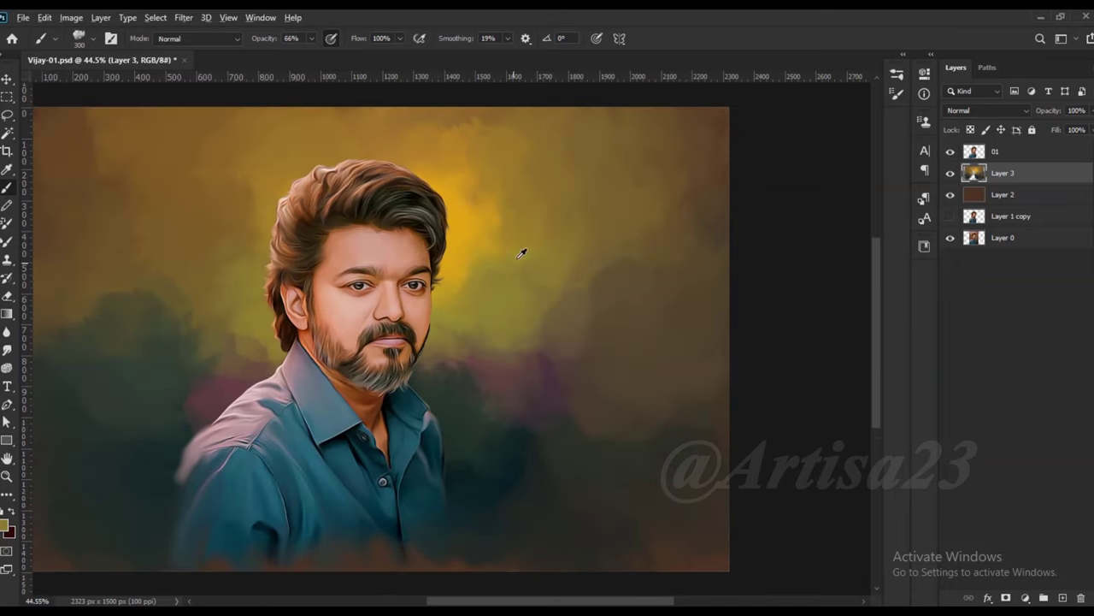
pyautogui.scroll(-1, 546, 270)
pyautogui.keyDown('alt'); pyautogui.click(482, 317); pyautogui.keyUp('alt')
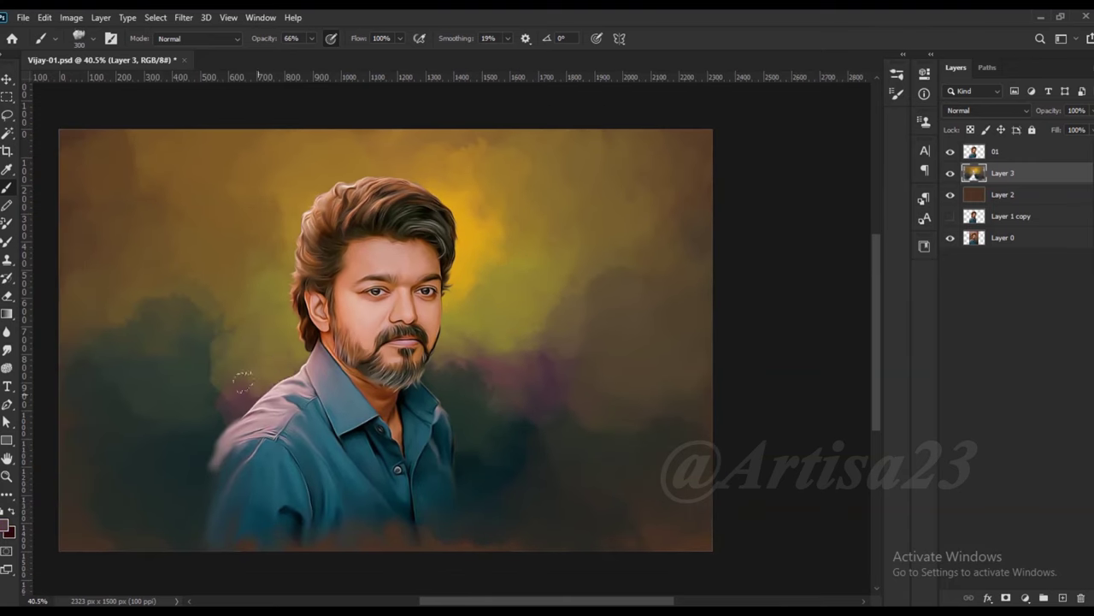
pyautogui.scroll(-1, 460, 381)
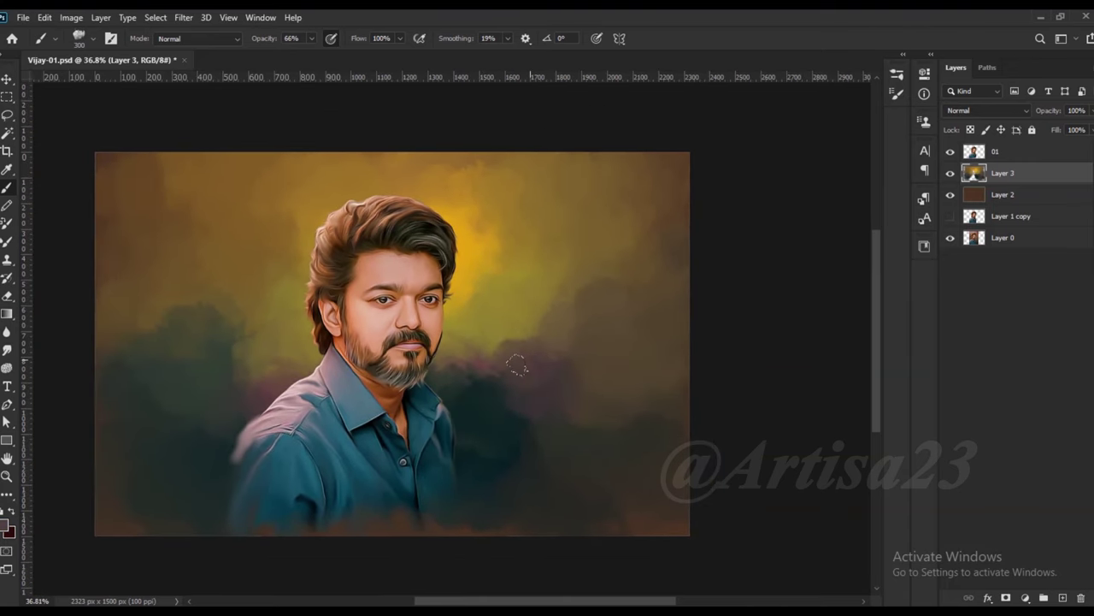
pyautogui.keyDown('alt'); pyautogui.click(523, 318); pyautogui.keyUp('alt')
pyautogui.moveTo(513, 385); pyautogui.dragTo(523, 318)
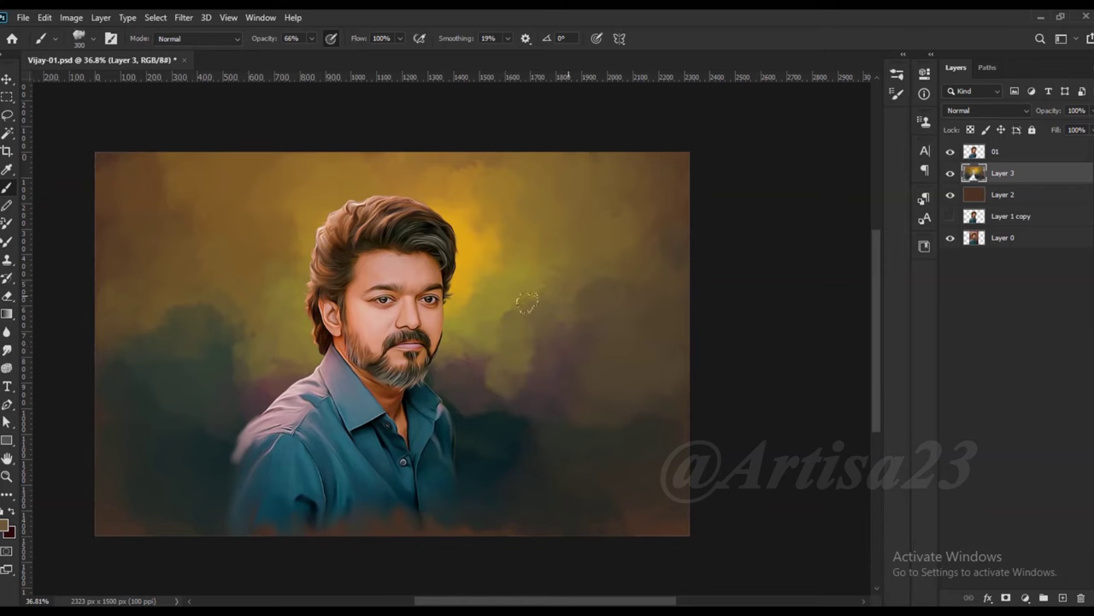
# Lighten the dark green clouds left of the shoulder with a sampled mauve-brown
pyautogui.keyDown('alt'); pyautogui.click(224, 419); pyautogui.keyUp('alt')
pyautogui.moveTo(218, 424); pyautogui.dragTo(211, 374)
pyautogui.keyDown('alt'); pyautogui.click(453, 343); pyautogui.keyUp('alt')
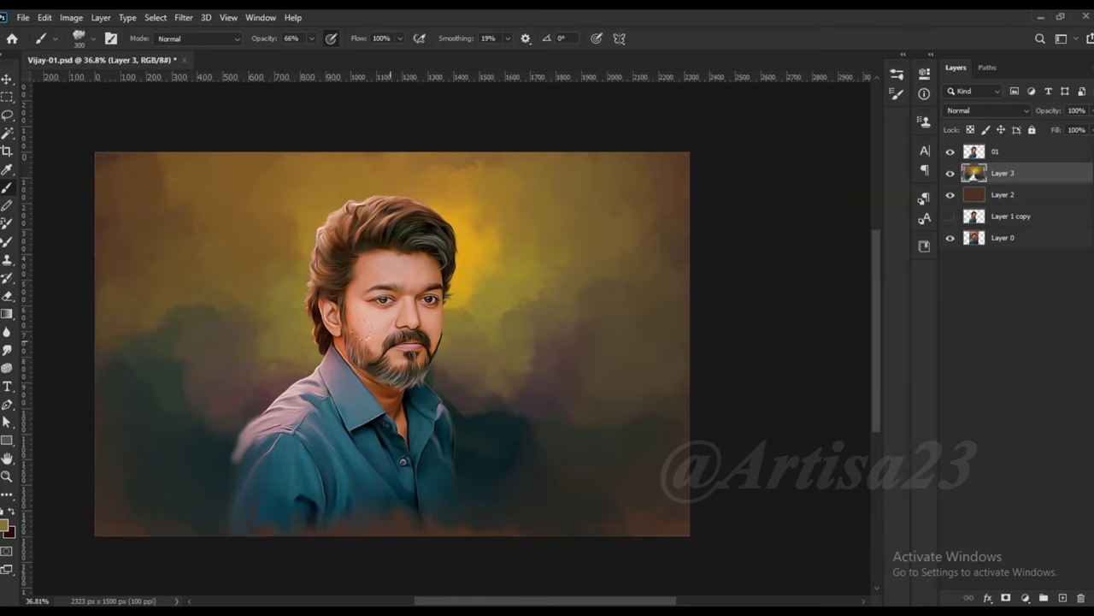
pyautogui.scroll(1, 460, 362)
pyautogui.scroll(-2, 453, 350)
pyautogui.scroll(1, 286, 239)
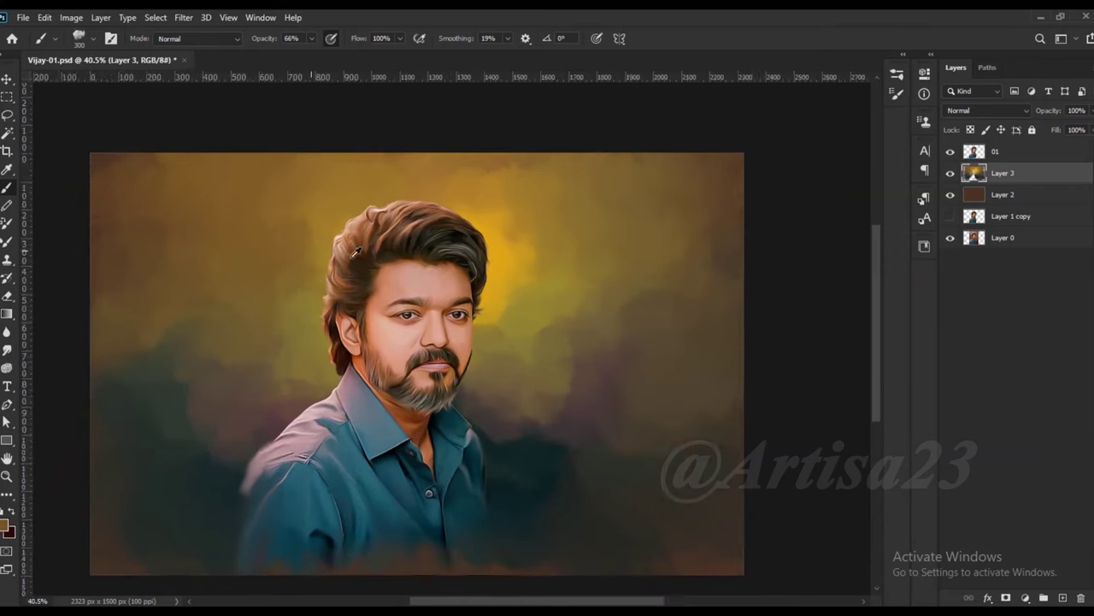
pyautogui.scroll(1, 598, 256)
# Make layer 01 the active layer
pyautogui.click(997, 151)
pyautogui.scroll(-1, 563, 303)
pyautogui.scroll(2, 563, 303)
pyautogui.scroll(1, 563, 303)
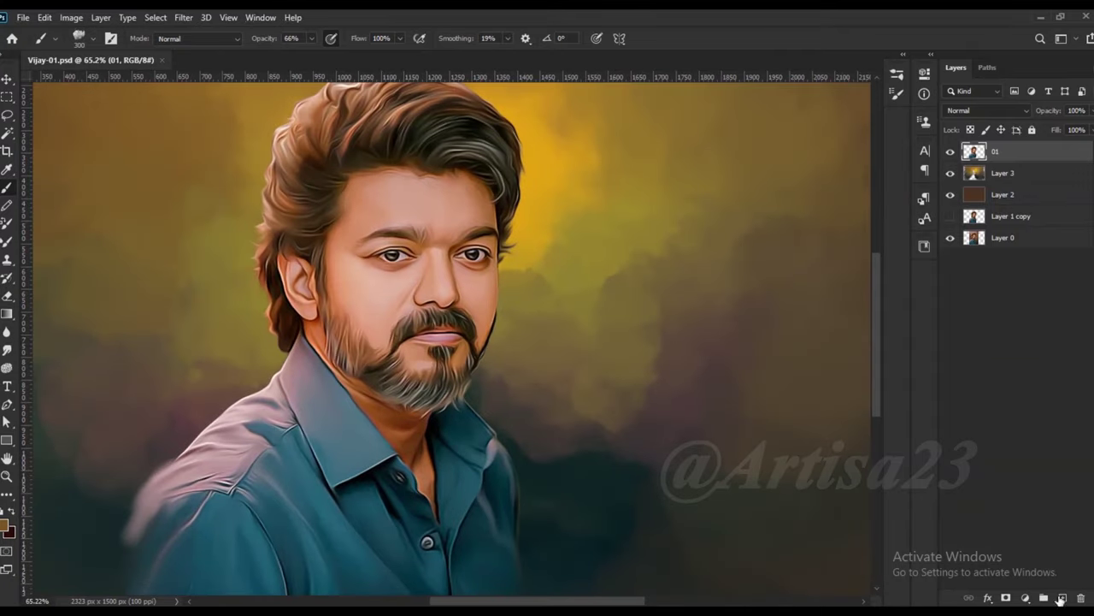
# Add a new layer named Line above 01 and pick a fine 3 px brush tip
pyautogui.click(1063, 598)
pyautogui.doubleClick(1004, 151)
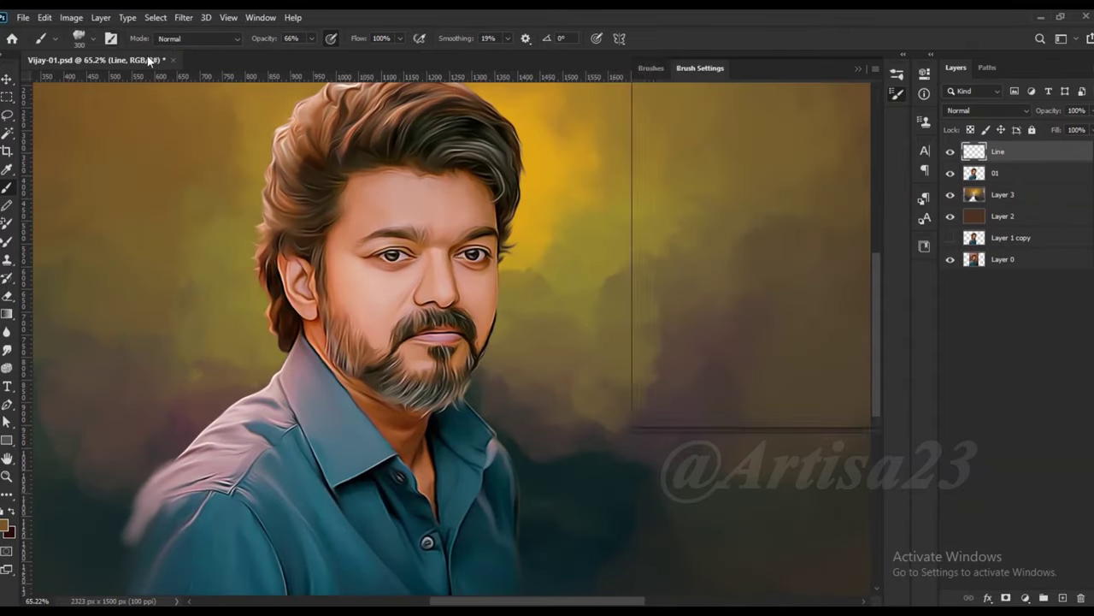
pyautogui.click(110, 38)
pyautogui.click(665, 94)
pyautogui.scroll(2, 432, 289)
pyautogui.scroll(3, 432, 289)
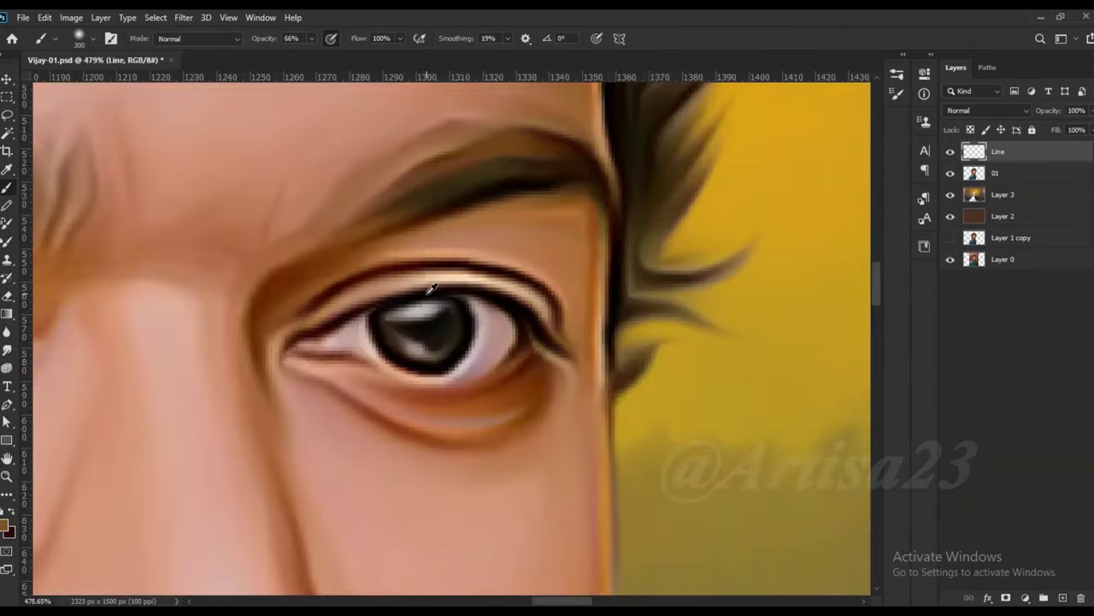
pyautogui.scroll(1, 524, 363)
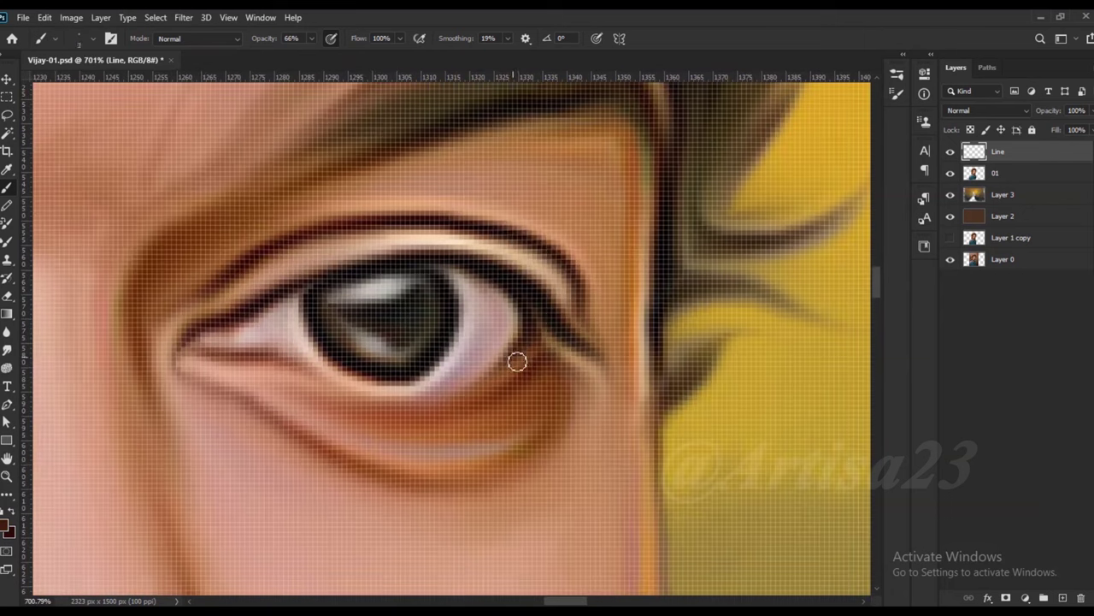
# Paint thin dark lines along the first eye's lower eyelid rim
pyautogui.moveTo(279, 351)
pyautogui.mouseDown()
pyautogui.moveTo(357, 386)
pyautogui.moveTo(441, 393)
pyautogui.mouseUp()
pyautogui.hscroll(-2, 323, 320)
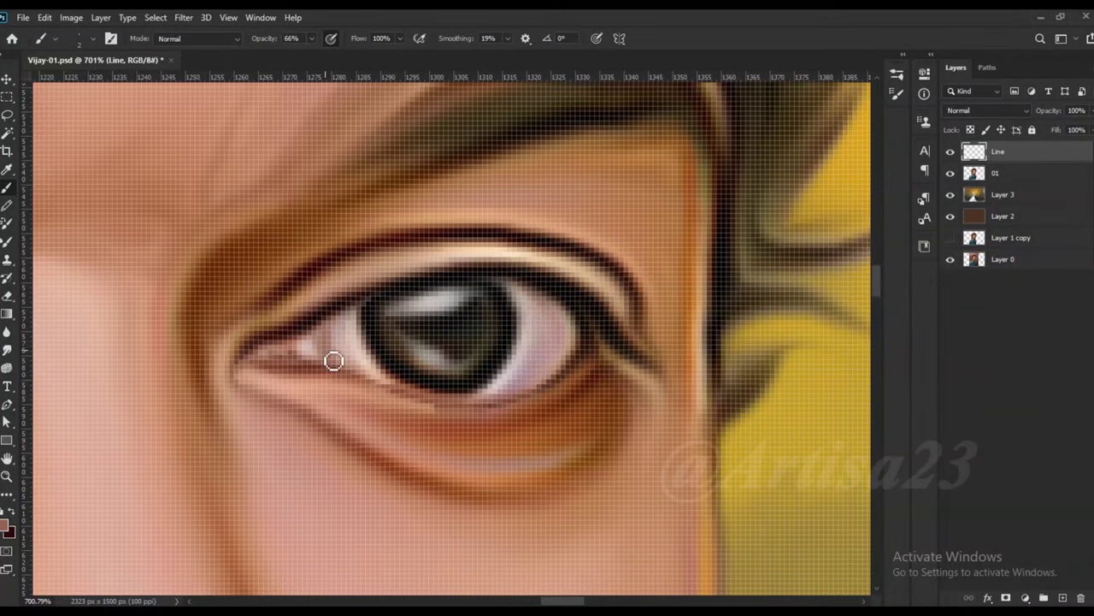
pyautogui.scroll(-1, 334, 361)
pyautogui.moveTo(556, 377); pyautogui.dragTo(361, 390)
pyautogui.hscroll(-2, 362, 391)
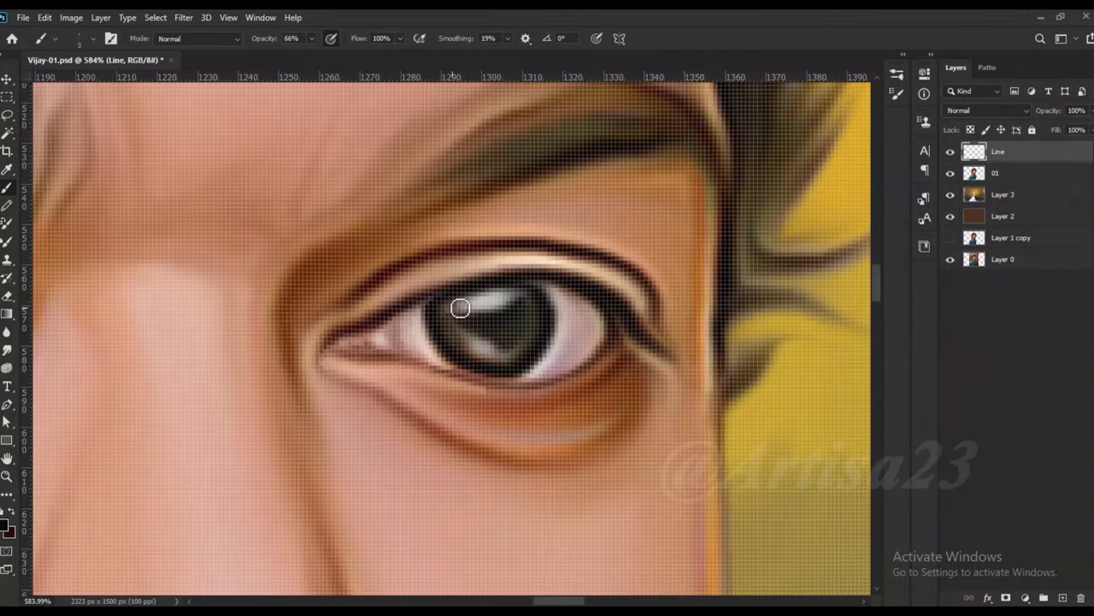
pyautogui.scroll(-5, 528, 294)
pyautogui.scroll(5, 415, 321)
# With a sampled reddish skin colour, darken the other eye's lower lid rim and upper iris edge
pyautogui.keyDown('alt'); pyautogui.click(415, 322); pyautogui.keyUp('alt')
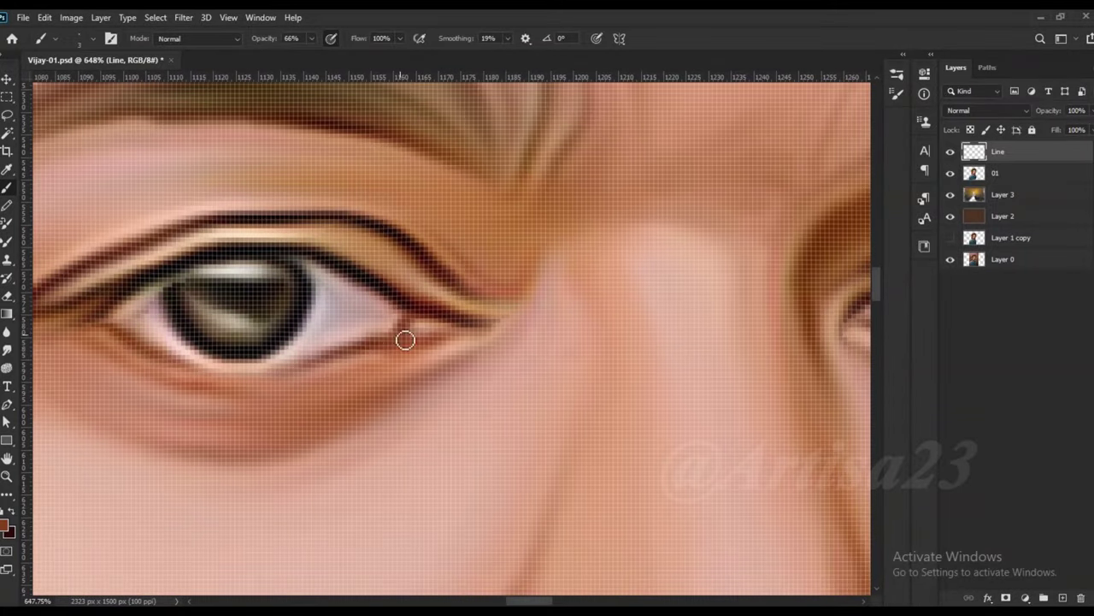
pyautogui.moveTo(406, 340); pyautogui.dragTo(194, 366)
pyautogui.hscroll(-2, 145, 329)
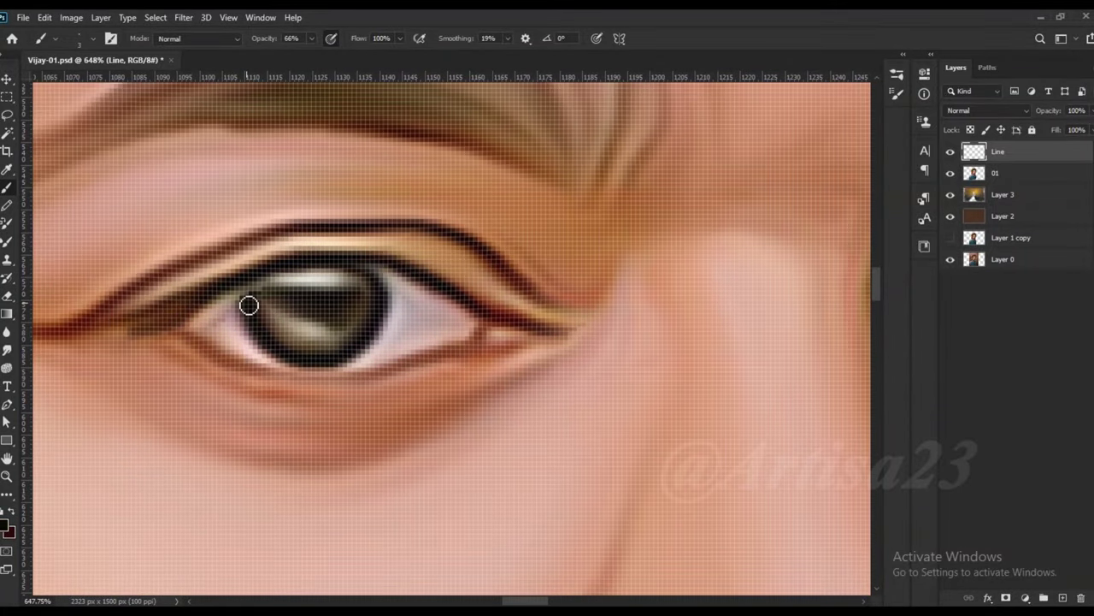
pyautogui.moveTo(272, 272); pyautogui.dragTo(380, 272)
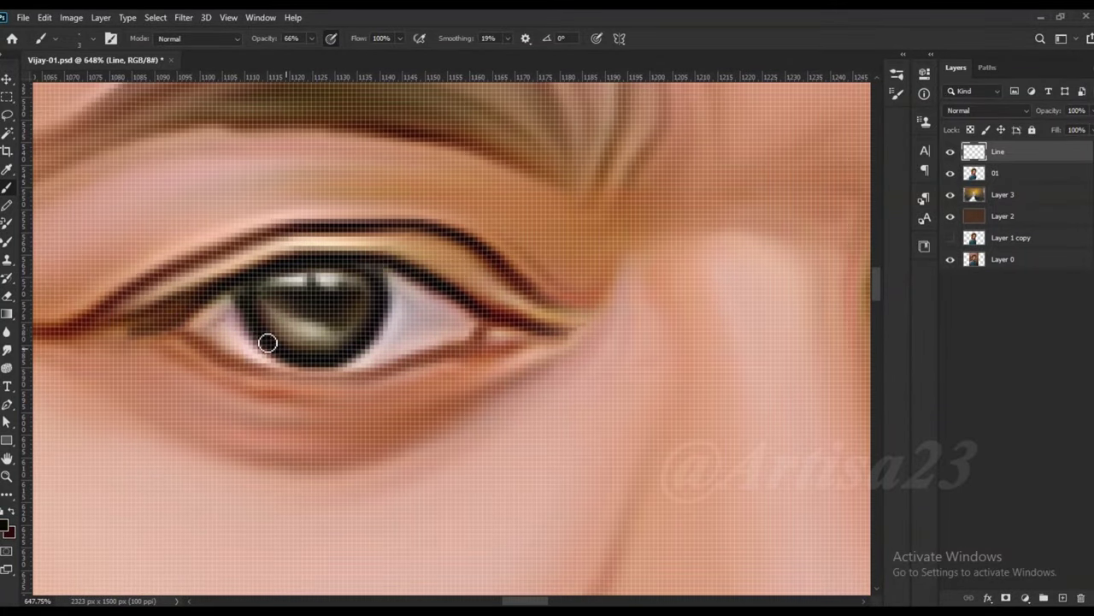
pyautogui.hscroll(1, 268, 342)
pyautogui.moveTo(471, 335); pyautogui.dragTo(171, 337)
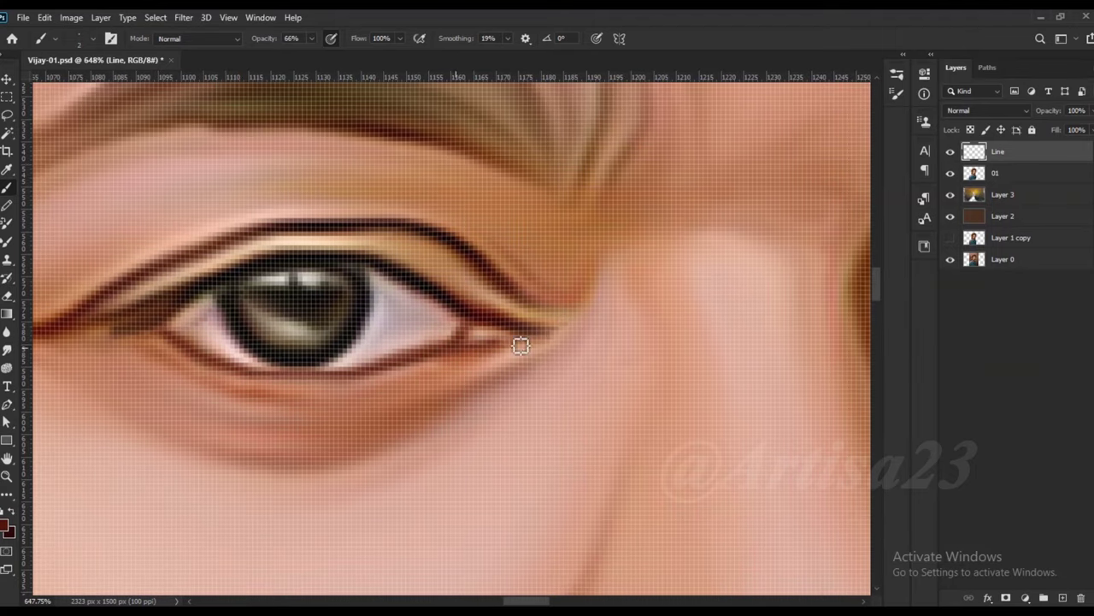
pyautogui.scroll(-5, 521, 345)
pyautogui.scroll(5, 644, 284)
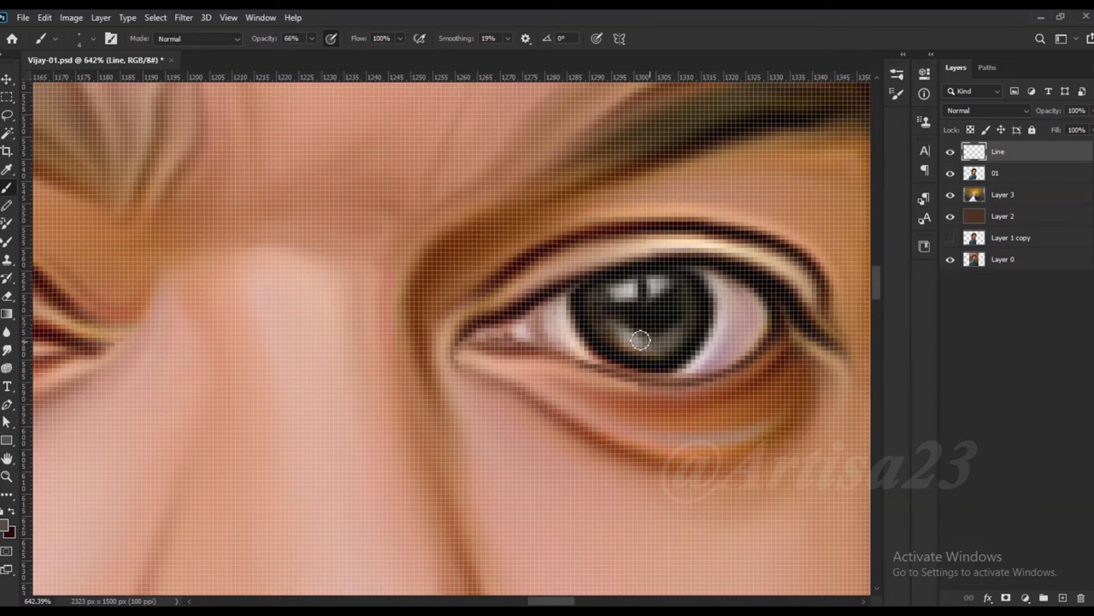
pyautogui.hscroll(-10, 641, 333)
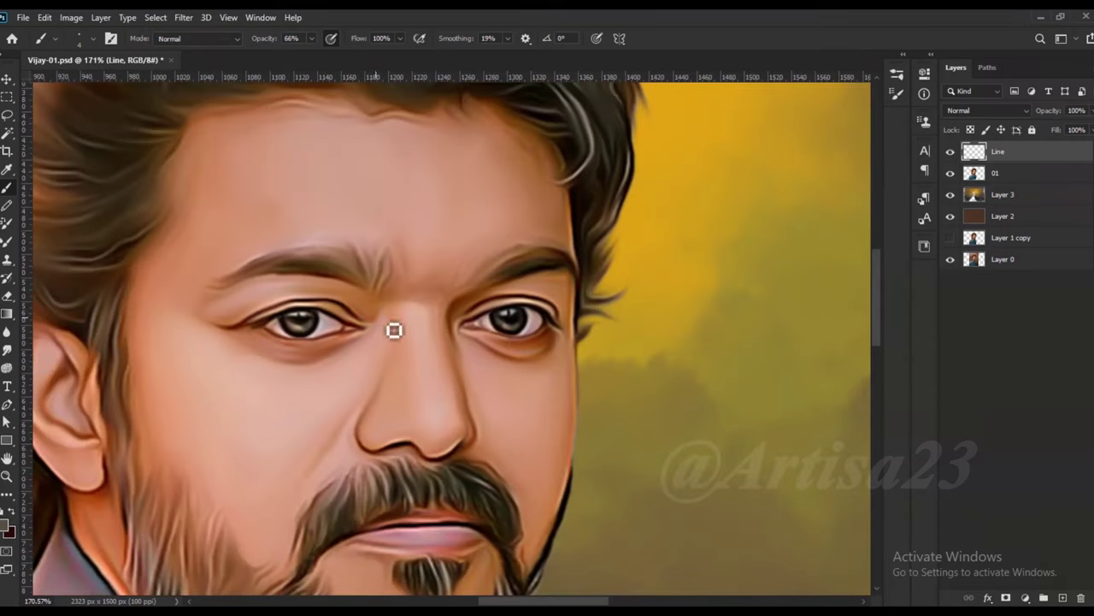
# On the Line layer, paint thin dark strokes along the nose bridge
pyautogui.press('r')
pyautogui.scroll(3, 434, 238)
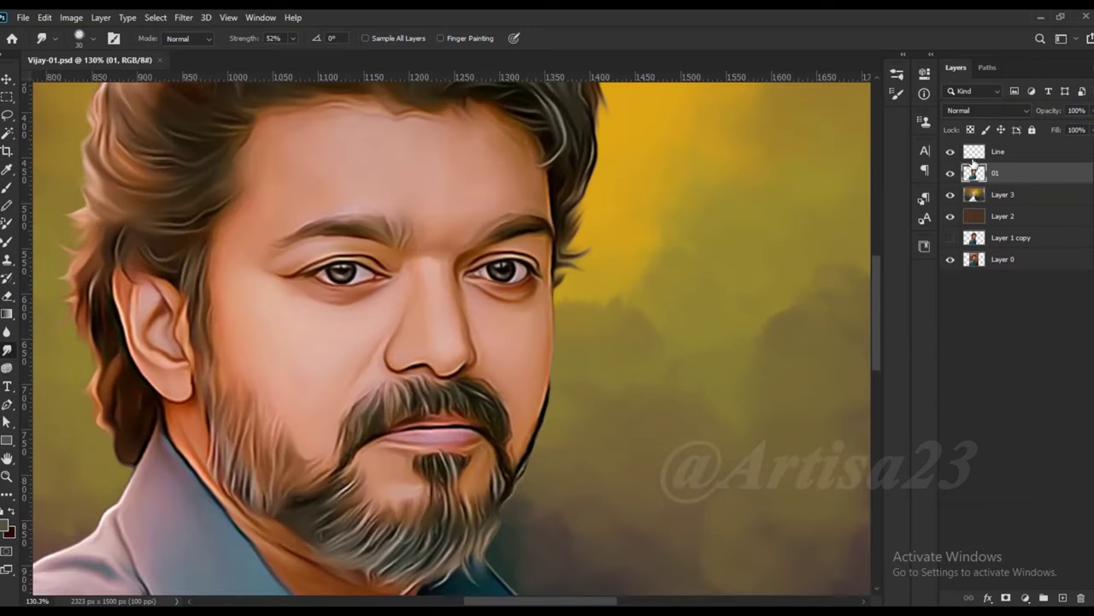
pyautogui.click(975, 154)
pyautogui.press('b')
pyautogui.scroll(3, 412, 342)
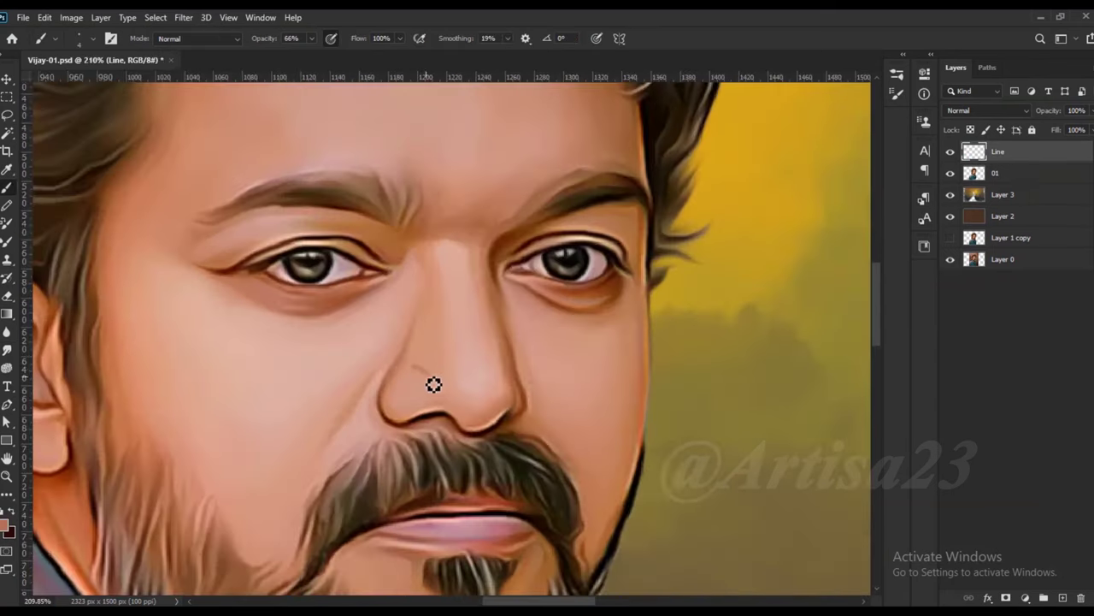
pyautogui.scroll(2, 435, 385)
pyautogui.moveTo(451, 379)
pyautogui.mouseDown()
pyautogui.moveTo(469, 350)
pyautogui.moveTo(436, 227)
pyautogui.moveTo(519, 339)
pyautogui.moveTo(440, 359)
pyautogui.moveTo(436, 297)
pyautogui.moveTo(435, 359)
pyautogui.moveTo(432, 252)
pyautogui.moveTo(487, 317)
pyautogui.moveTo(464, 212)
pyautogui.moveTo(476, 261)
pyautogui.moveTo(468, 363)
pyautogui.moveTo(437, 393)
pyautogui.moveTo(425, 377)
pyautogui.moveTo(394, 369)
pyautogui.mouseUp()
# Smudge the strokes to blend the shading along the left side of the nose
pyautogui.press('r')
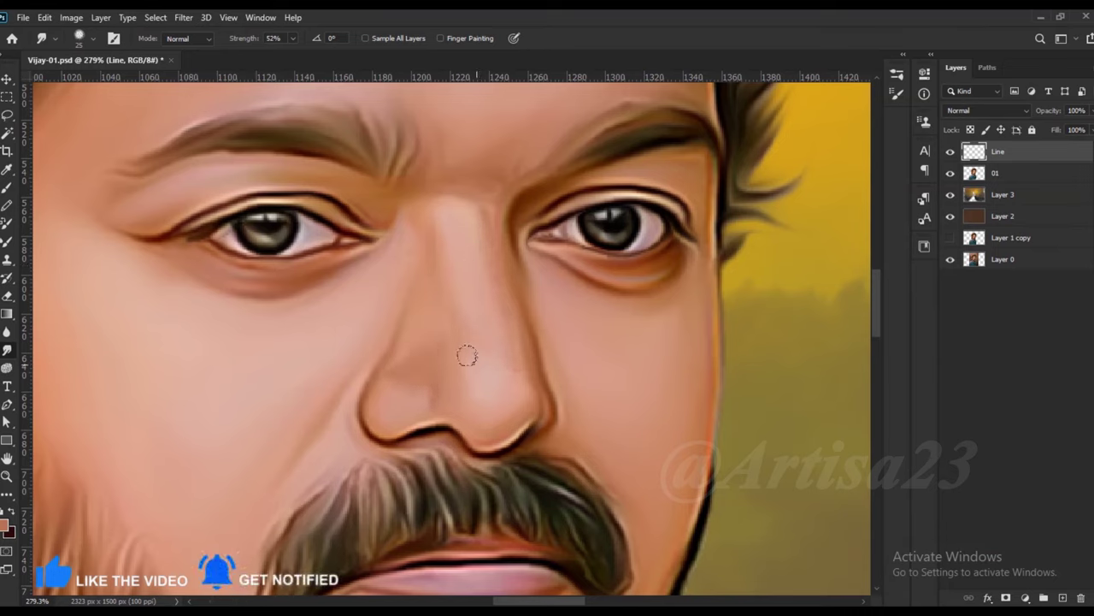
pyautogui.moveTo(442, 308); pyautogui.dragTo(381, 383)
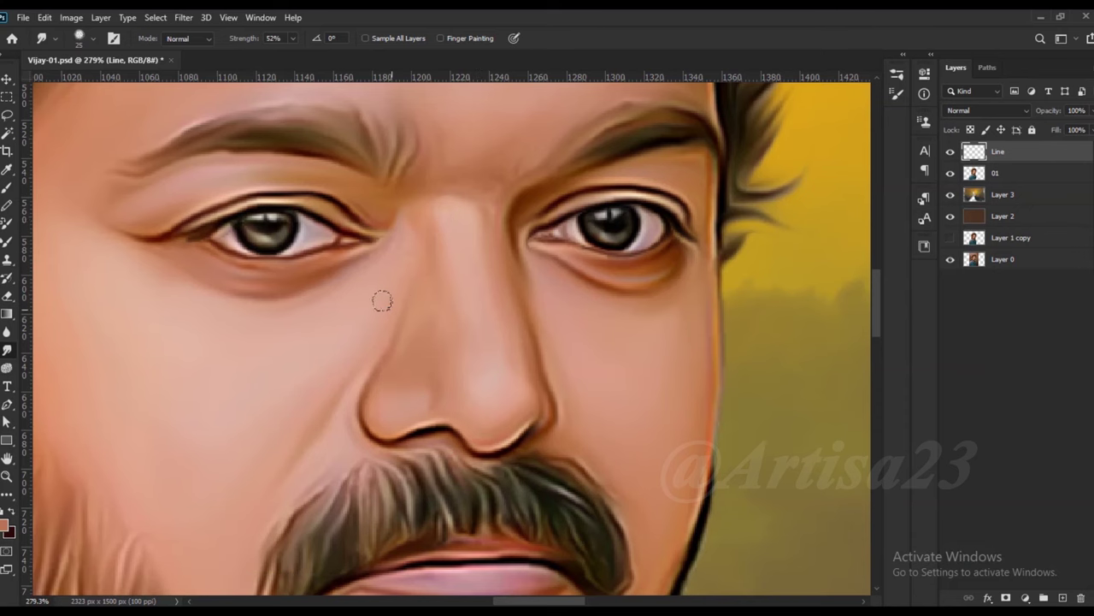
pyautogui.scroll(-3, 393, 308)
pyautogui.scroll(2, 488, 344)
# Dab a little paint on the nose tip, return to Smudge, and zoom out
pyautogui.press('b')
pyautogui.scroll(2, 445, 359)
pyautogui.scroll(1, 441, 371)
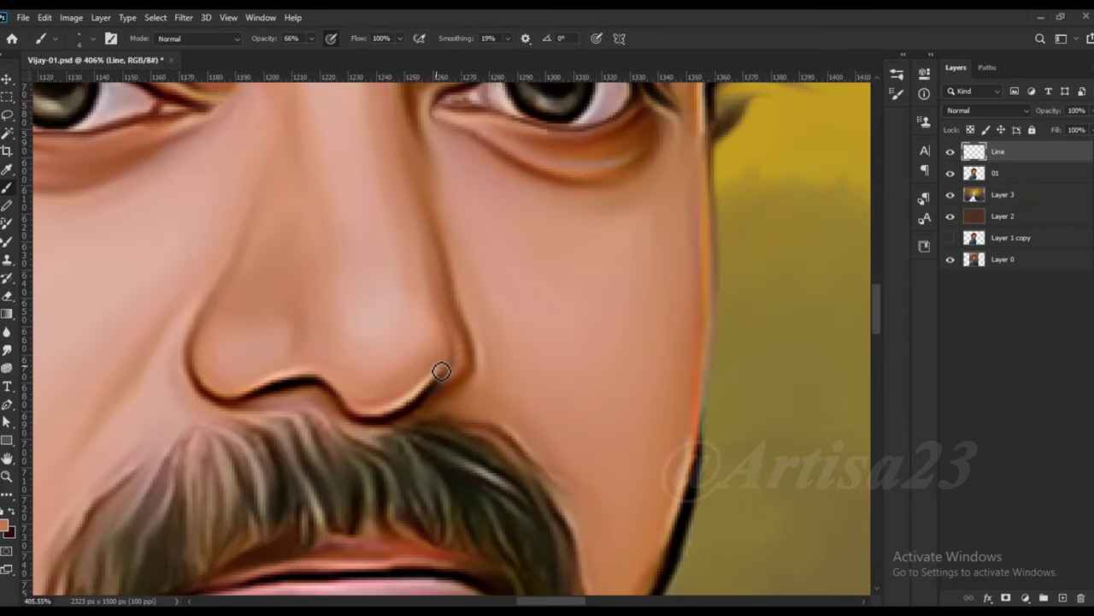
pyautogui.moveTo(347, 345); pyautogui.dragTo(348, 356)
pyautogui.click(9, 349)
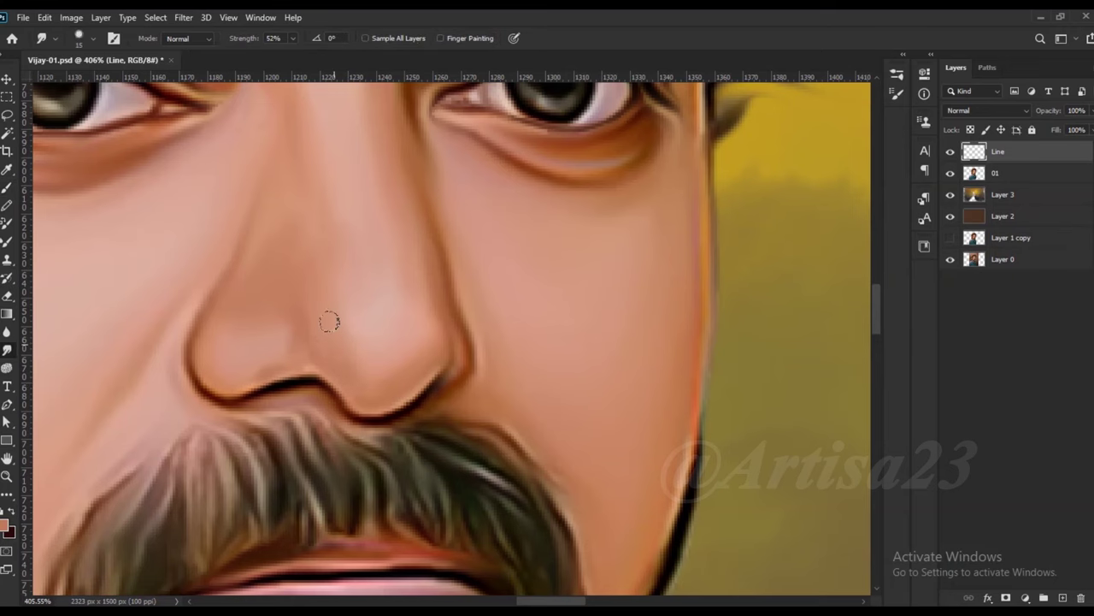
pyautogui.scroll(-3, 422, 343)
pyautogui.scroll(-3, 293, 367)
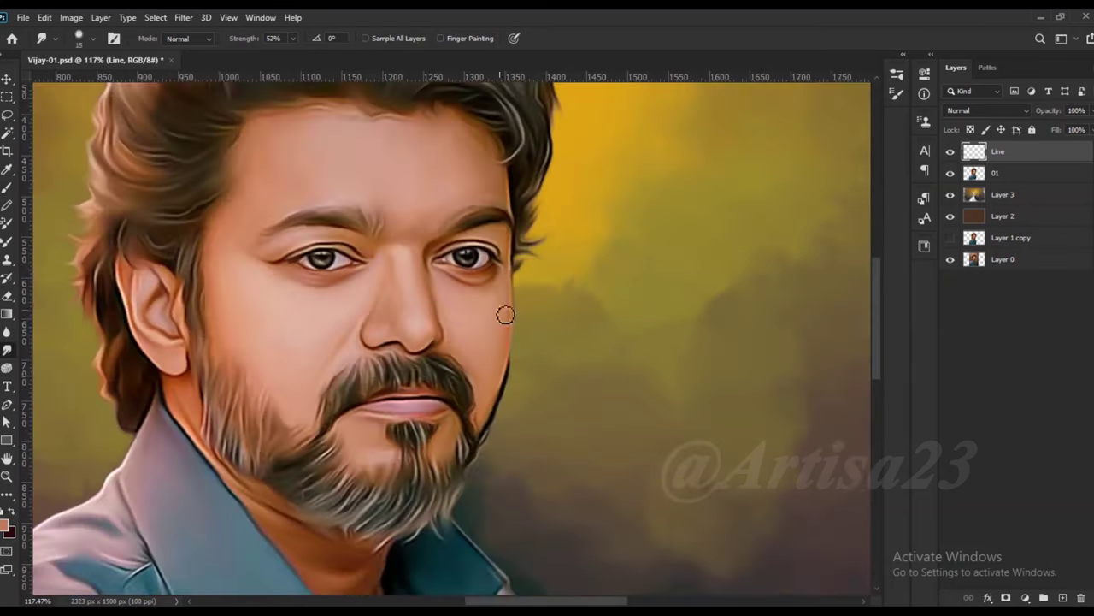
pyautogui.scroll(-2, 427, 365)
pyautogui.scroll(-2, 416, 386)
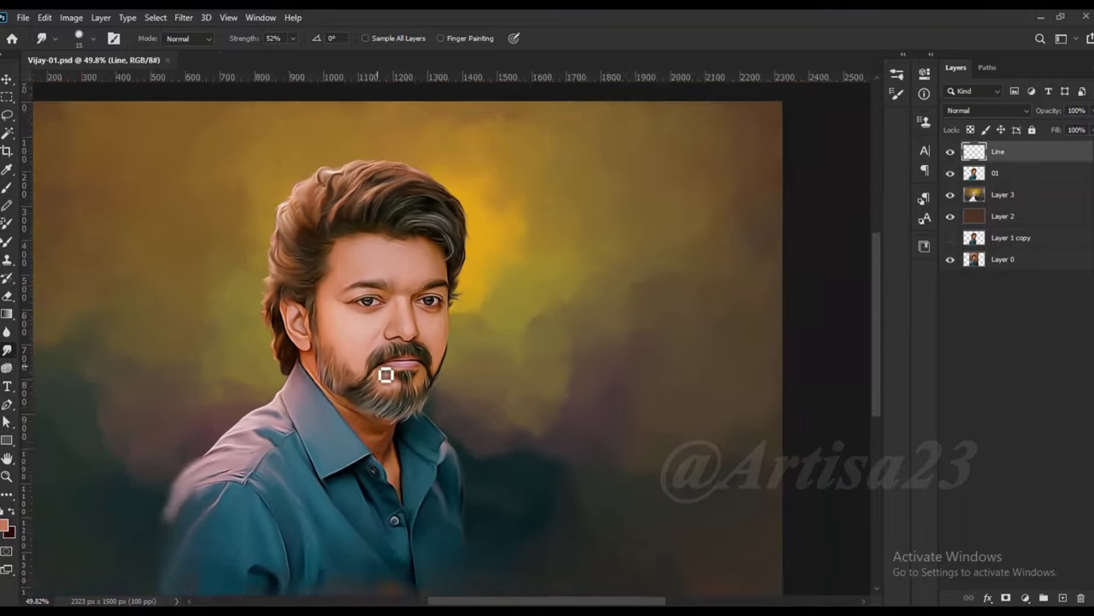
# Rename the new layer to Color 01
pyautogui.scroll(1, 385, 371)
pyautogui.doubleClick(1004, 151)
pyautogui.write('d')
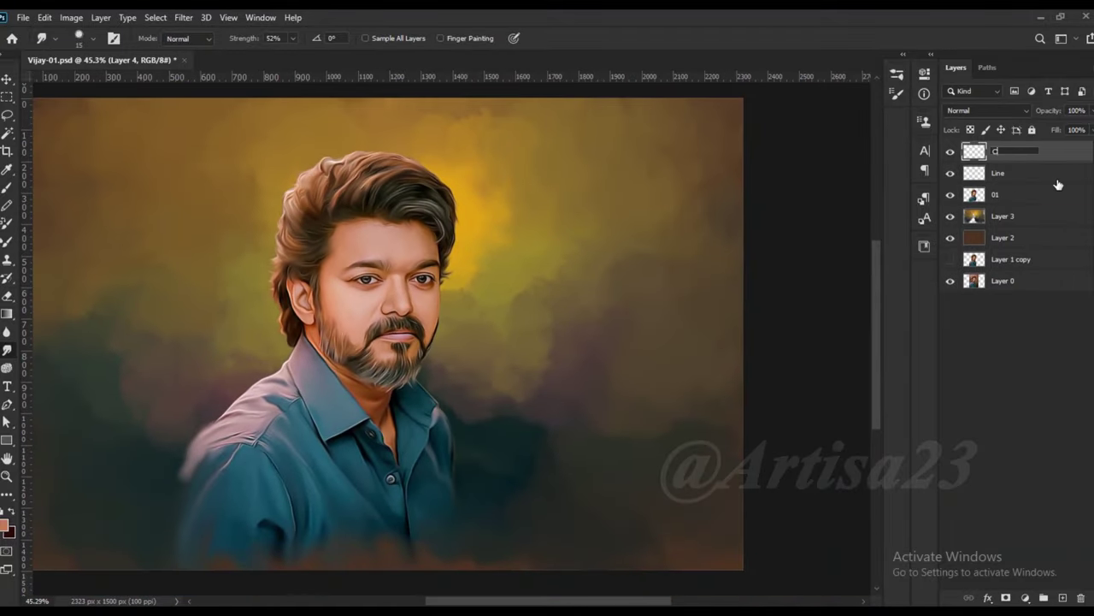
pyautogui.write('olor 01')
pyautogui.press('Return')
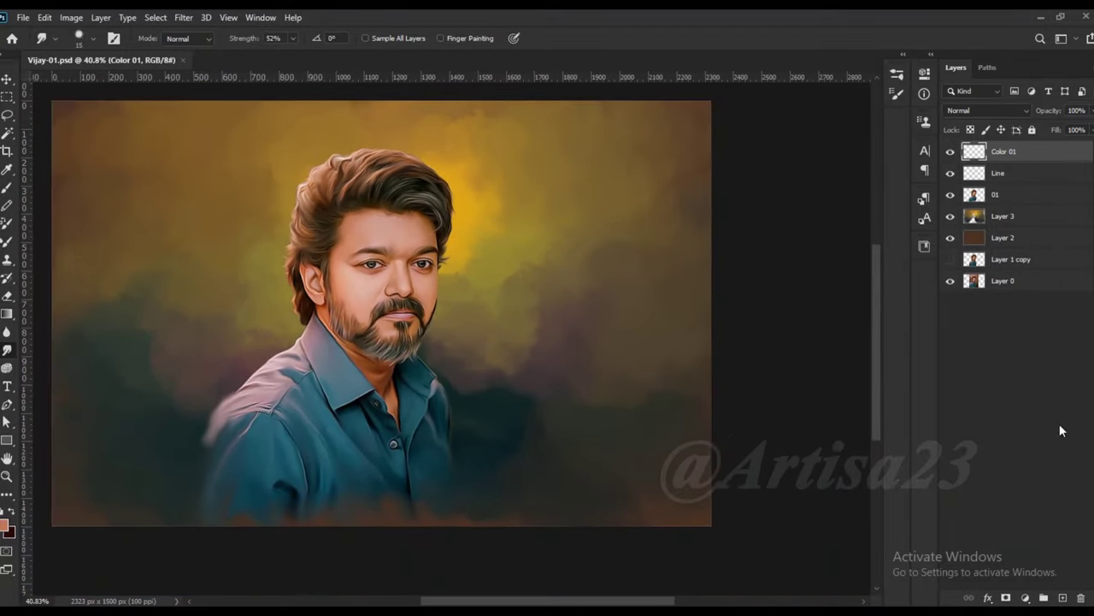
pyautogui.click(1063, 598)
pyautogui.hotkey('ctrl', 'z')
# Set Color 01 to Color blend mode and paint a faint red tint over the figure at 17% opacity
pyautogui.click(7, 169)
pyautogui.click(6, 525)
pyautogui.click(964, 345)
pyautogui.press('b')
pyautogui.click(988, 111)
pyautogui.click(975, 422)
pyautogui.moveTo(303, 55); pyautogui.dragTo(281, 57)
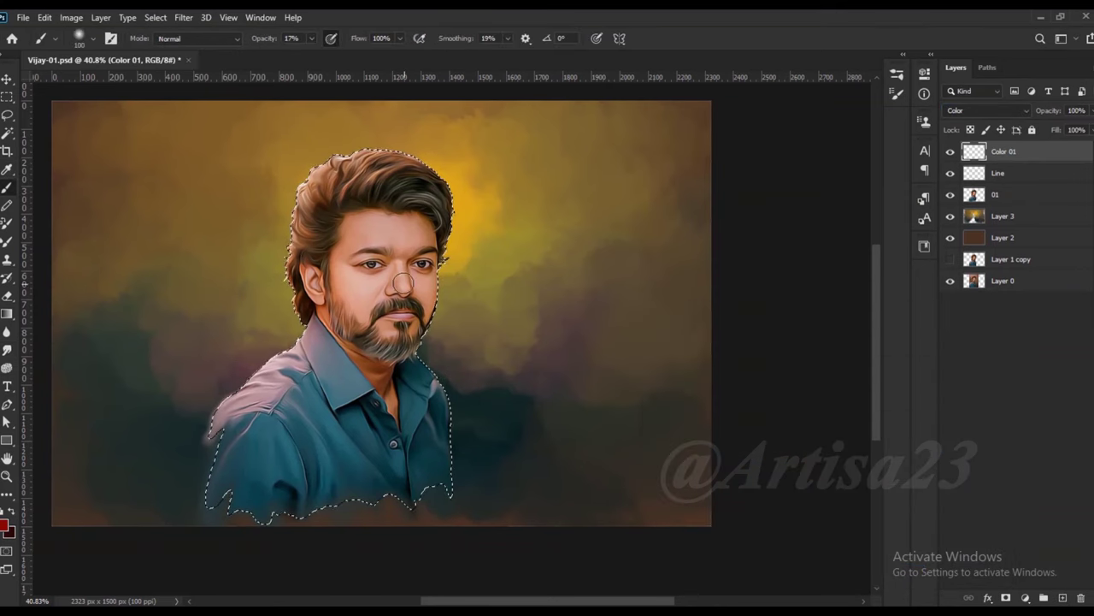
# Shrink the brush to 70, then switch to Smudge sized at 125
pyautogui.press('[')
pyautogui.press('[')
pyautogui.press('[')
pyautogui.scroll(2, 389, 273)
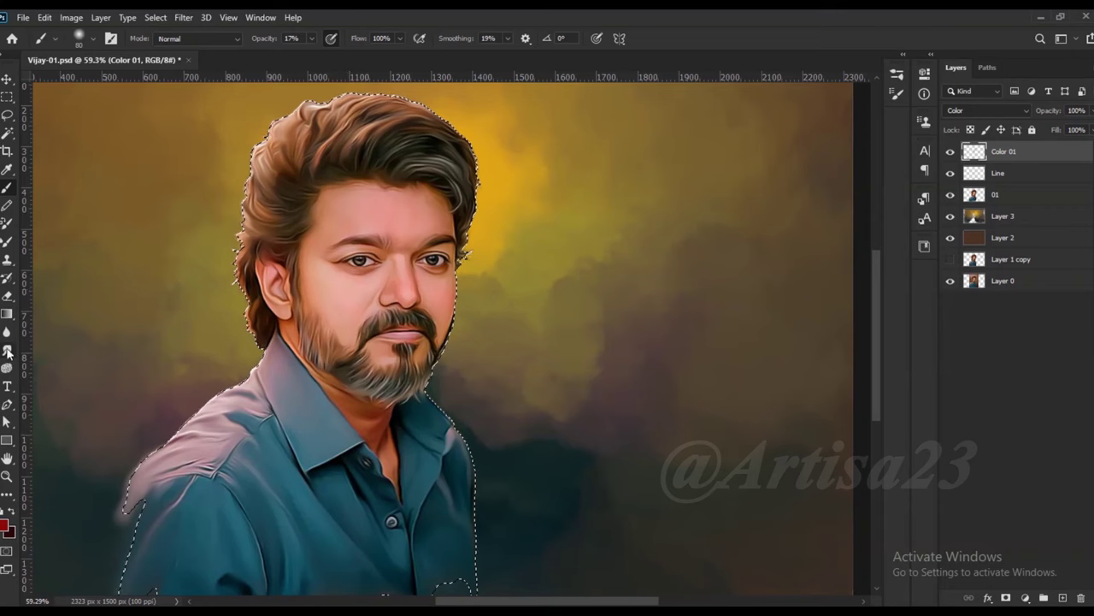
pyautogui.press('r')
pyautogui.press(']')
pyautogui.press(']')
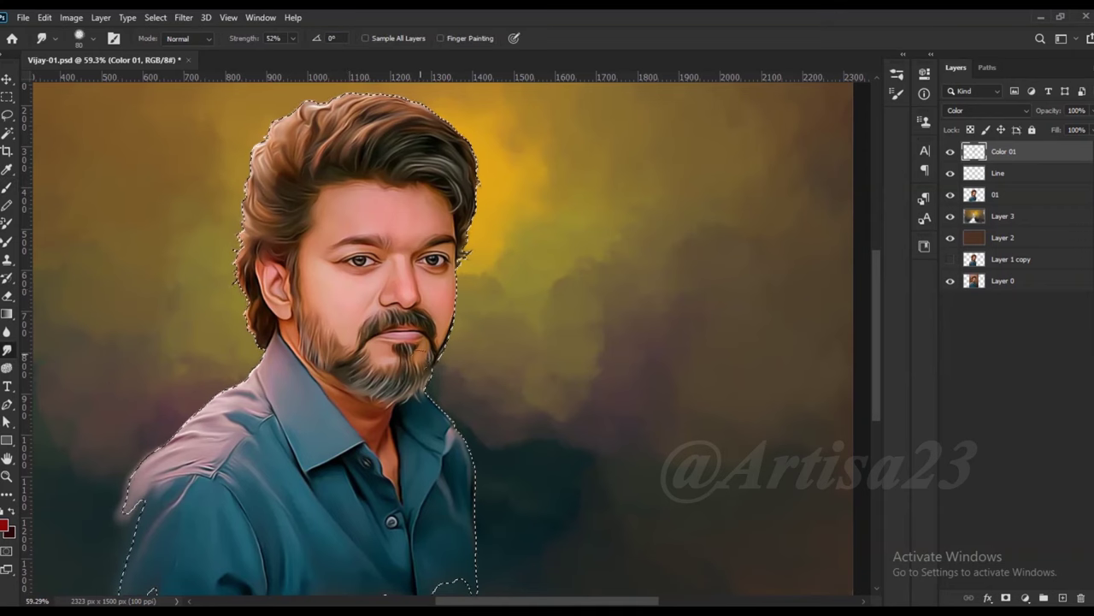
pyautogui.press(']')
pyautogui.press(']')
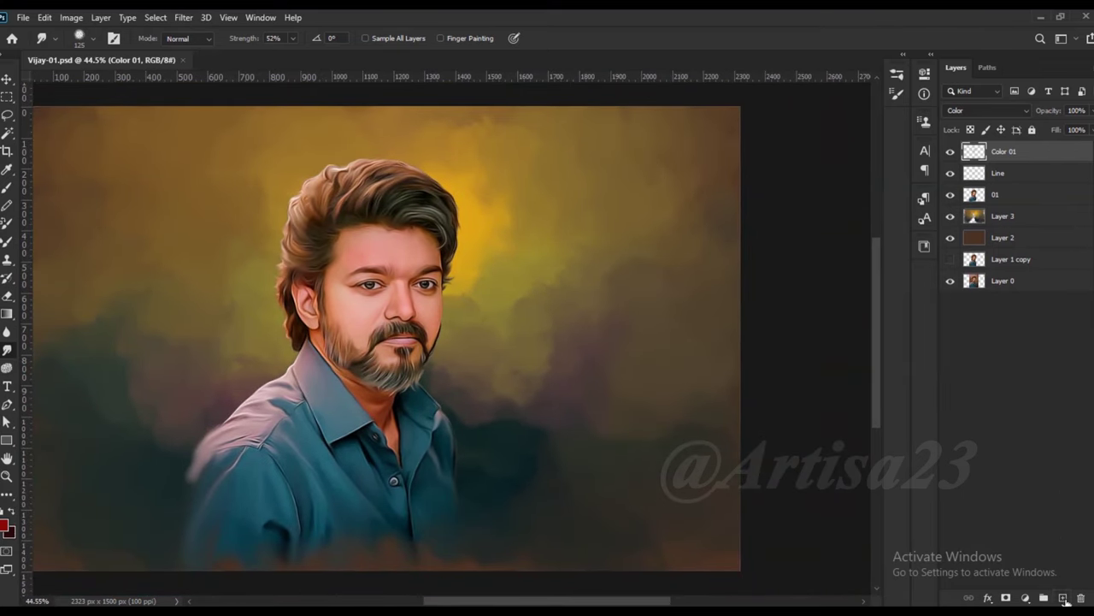
# Add a layer named Color 02 and load the figure from layer 01 as a selection
pyautogui.click(1063, 598)
pyautogui.doubleClick(1002, 152)
pyautogui.write('Color 02')
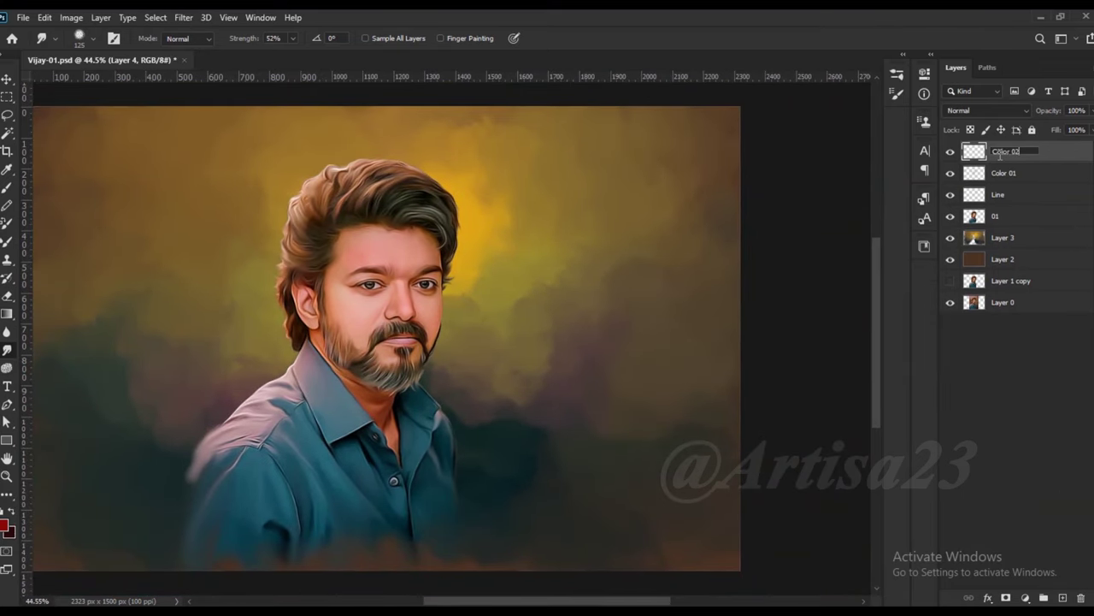
pyautogui.press('Return')
pyautogui.keyDown('ctrl'); pyautogui.click(974, 217); pyautogui.keyUp('ctrl')
# Choose an orange foreground colour, set Color 02 to Color blend mode and brush opacity to 52%
pyautogui.click(6, 168)
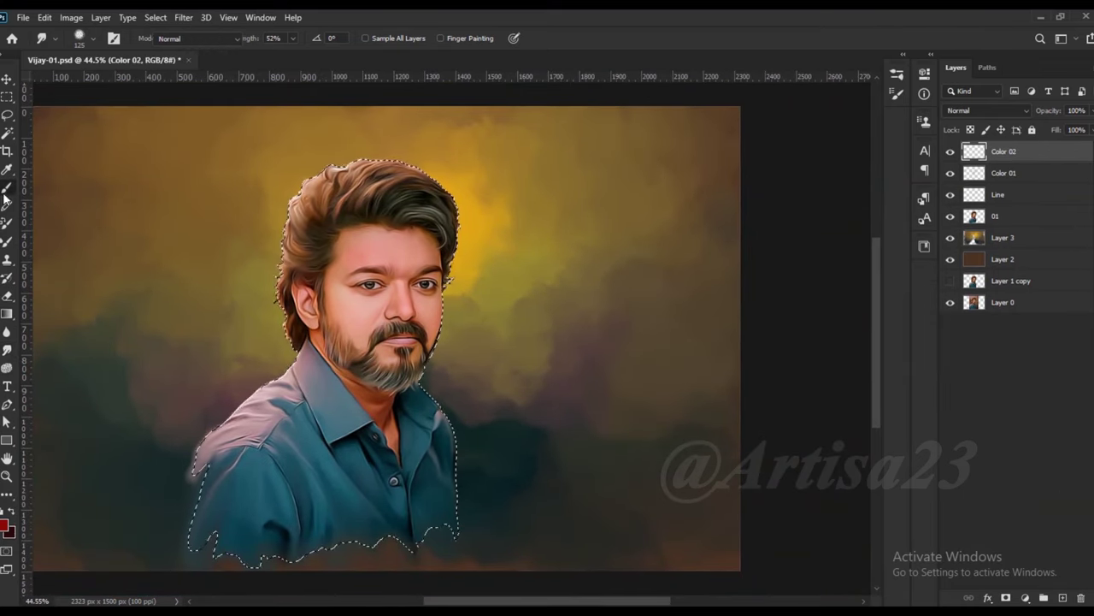
pyautogui.click(5, 525)
pyautogui.click(843, 513)
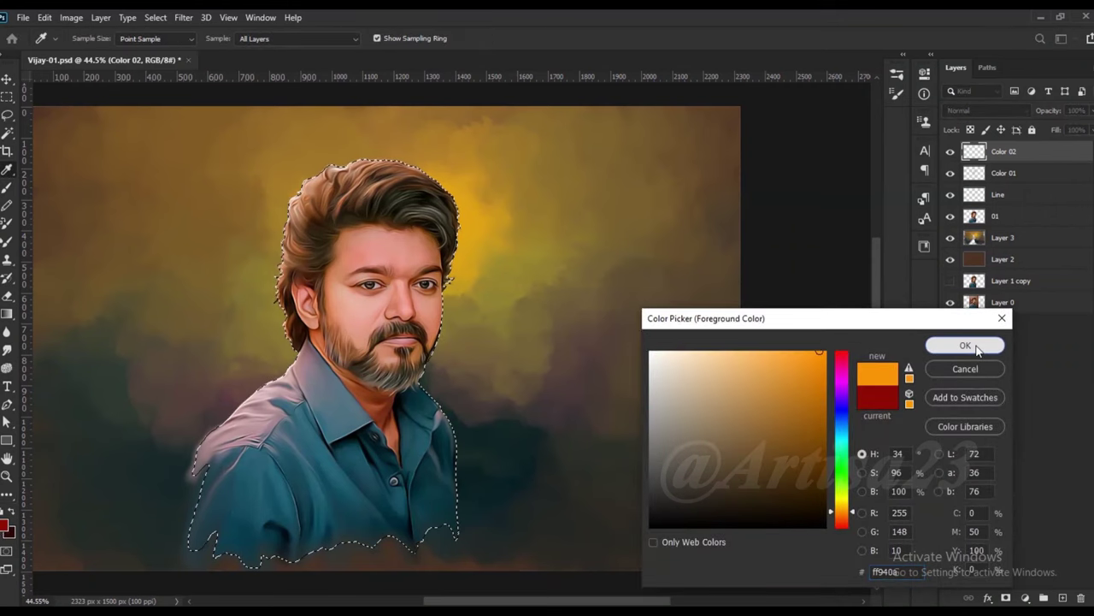
pyautogui.click(965, 345)
pyautogui.press('b')
pyautogui.click(997, 114)
pyautogui.click(961, 425)
# Paint orange over the forehead, cheek, hair and shoulder with a brush enlarged from 125 to 200
pyautogui.press('5')
pyautogui.press('2')
pyautogui.press(']')
pyautogui.press(']')
pyautogui.press(']')
pyautogui.moveTo(360, 248)
pyautogui.mouseDown()
pyautogui.moveTo(337, 324)
pyautogui.moveTo(224, 421)
pyautogui.mouseUp()
pyautogui.press(']')
pyautogui.press(']')
pyautogui.press(']')
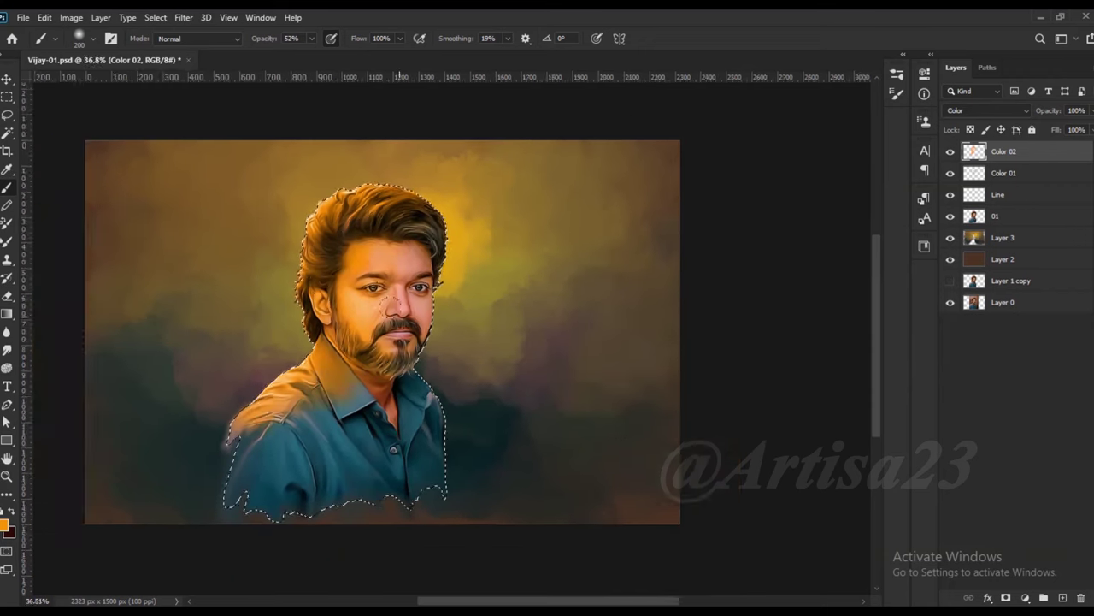
# Deselect, save, fit the image in view, and shift the orange tint toward yellow with Hue/Saturation
pyautogui.hotkey('ctrl', 'd')
pyautogui.hotkey('ctrl', 's')
pyautogui.hotkey('ctrl', '0')
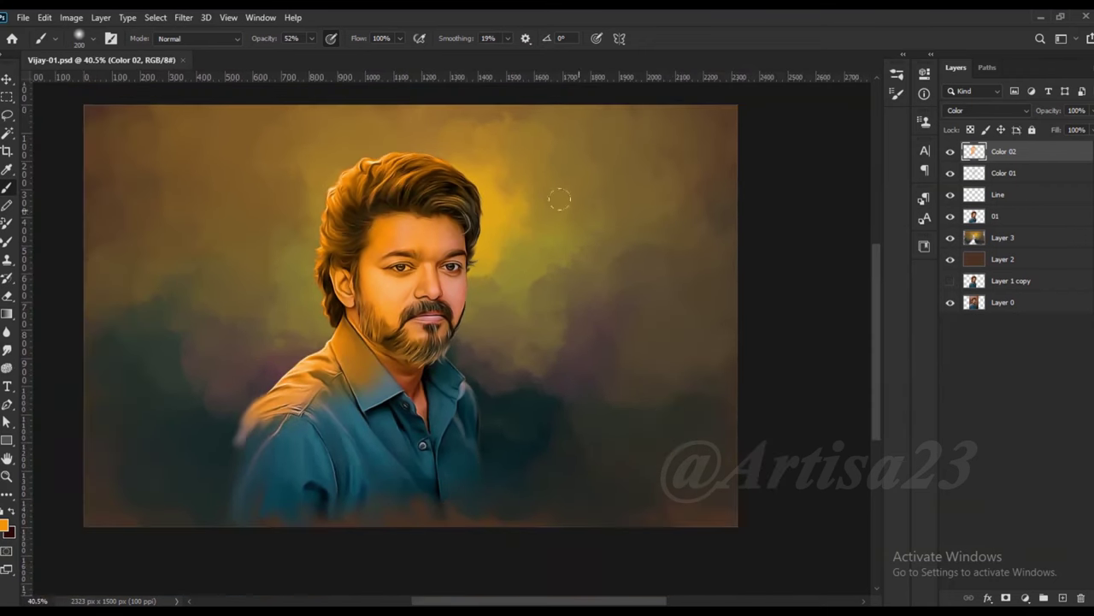
pyautogui.click(72, 17)
pyautogui.click(233, 114)
pyautogui.moveTo(896, 280)
pyautogui.mouseDown()
pyautogui.moveTo(909, 283)
pyautogui.moveTo(899, 281)
pyautogui.mouseUp()
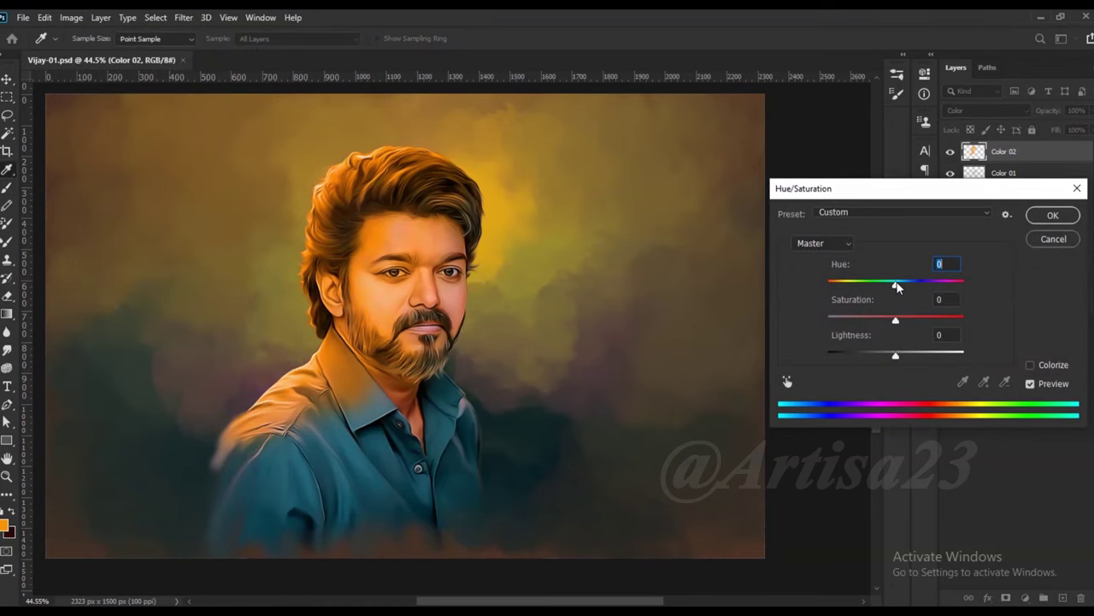
# Drop the hue shift and lighten the Color 02 tint with Curves by raising the midpoint
pyautogui.click(1052, 214)
pyautogui.click(72, 17)
pyautogui.click(308, 76)
pyautogui.moveTo(535, 94); pyautogui.dragTo(699, 189)
pyautogui.moveTo(631, 339); pyautogui.dragTo(621, 323)
pyautogui.click(906, 216)
# Lower the Color 02 layer opacity to 67%
pyautogui.press('b')
pyautogui.click(1091, 110)
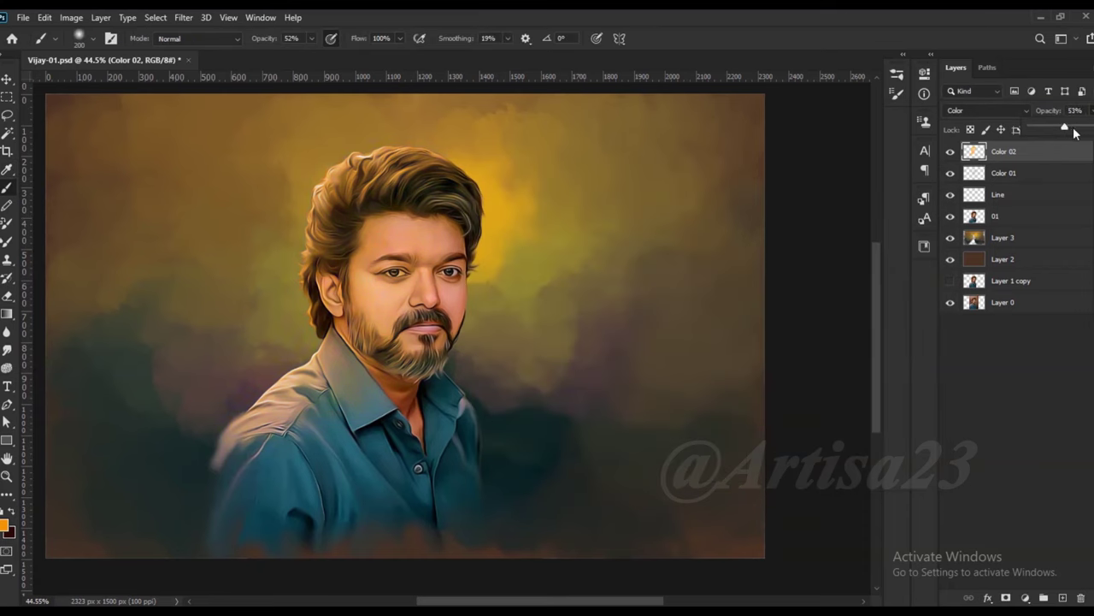
pyautogui.moveTo(1073, 133); pyautogui.dragTo(1076, 130)
pyautogui.click(72, 17)
# Test a Color Balance adjustment on the tint, cancel it, and keep Color blend mode
pyautogui.click(245, 129)
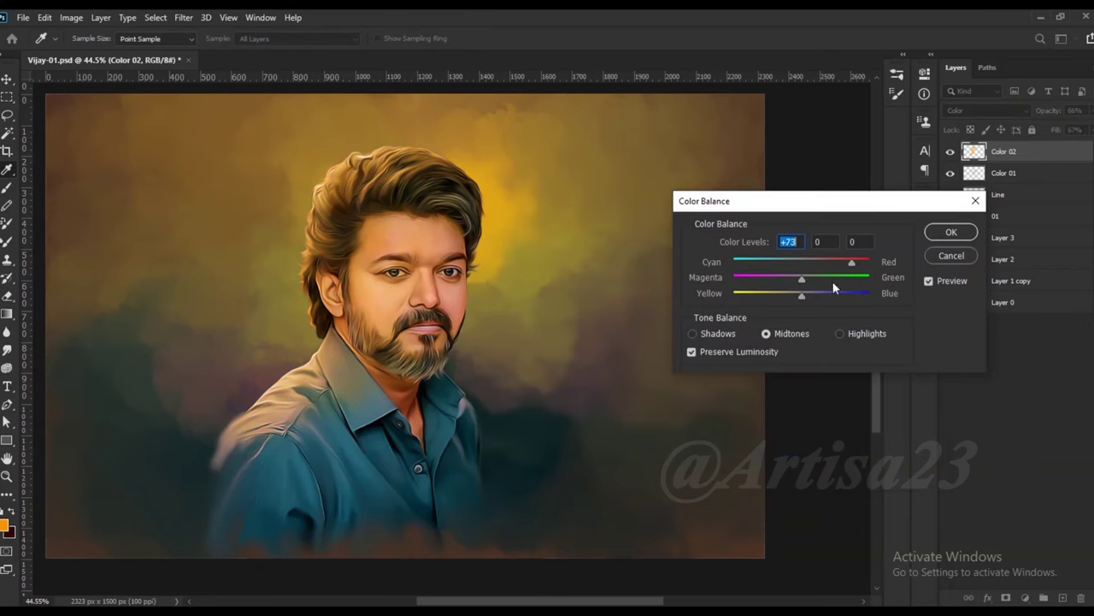
pyautogui.click(950, 231)
pyautogui.click(72, 17)
pyautogui.click(245, 130)
pyautogui.press('Return')
pyautogui.click(72, 17)
pyautogui.click(245, 130)
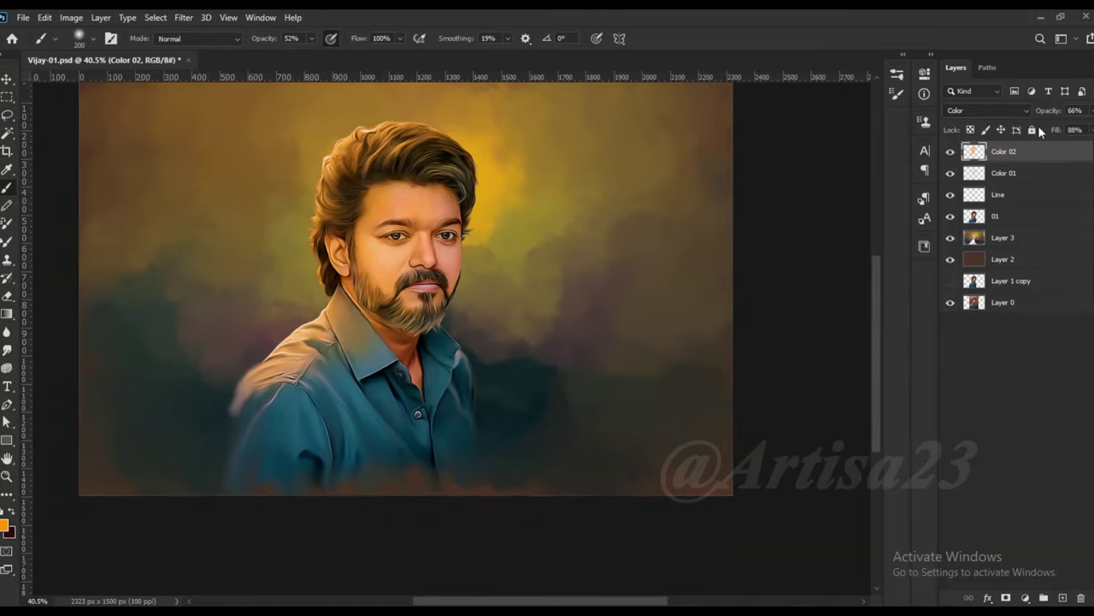
pyautogui.click(987, 111)
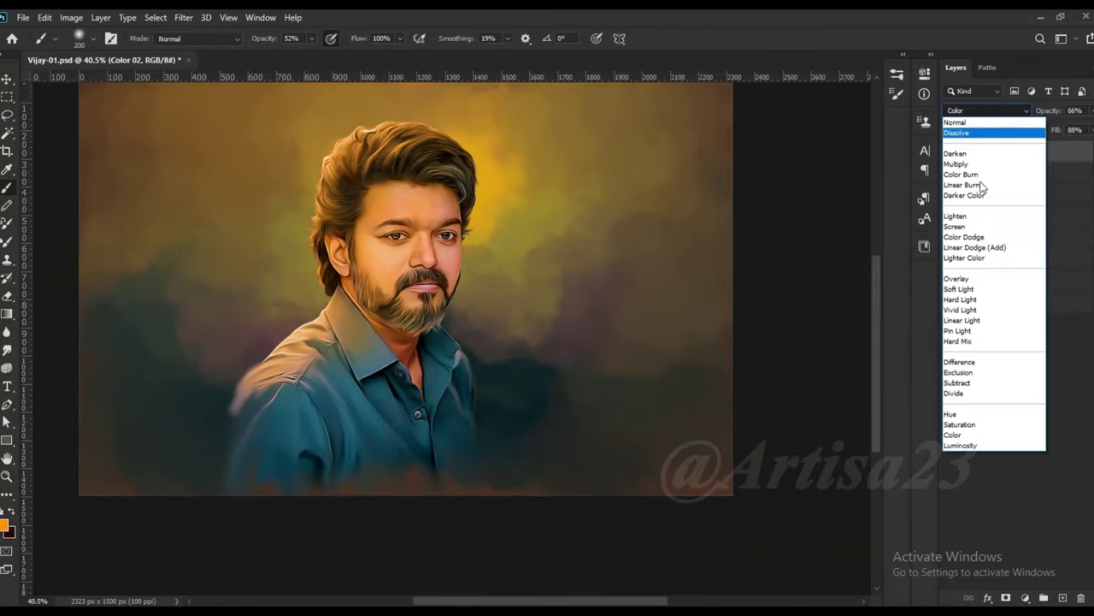
pyautogui.click(958, 434)
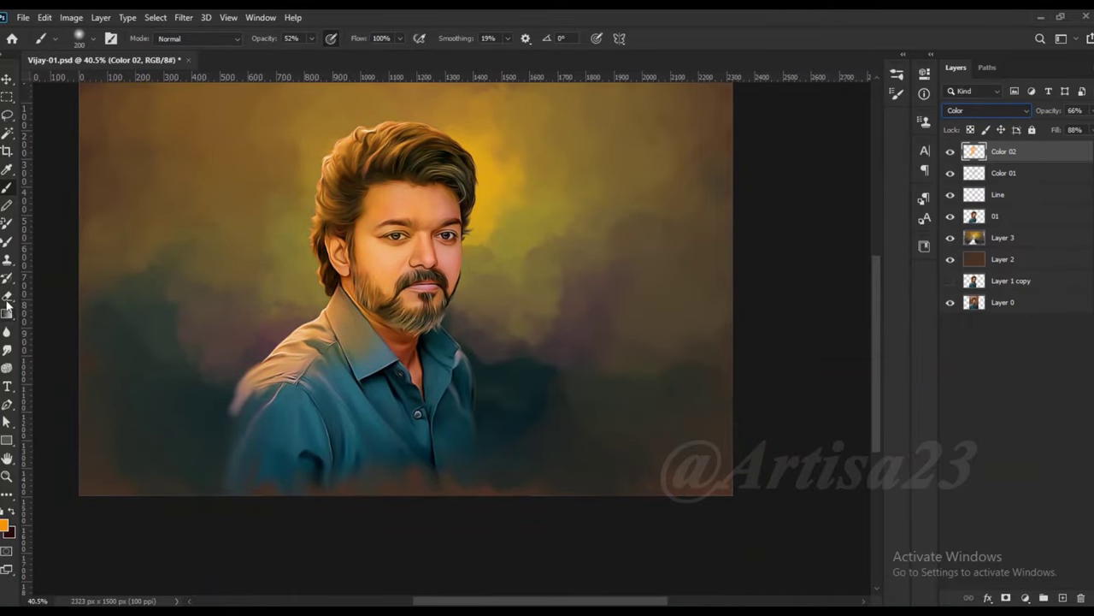
# Switch to the Eraser and lower the Color 02 layer fill to 62%
pyautogui.click(7, 297)
pyautogui.scroll(2, 428, 215)
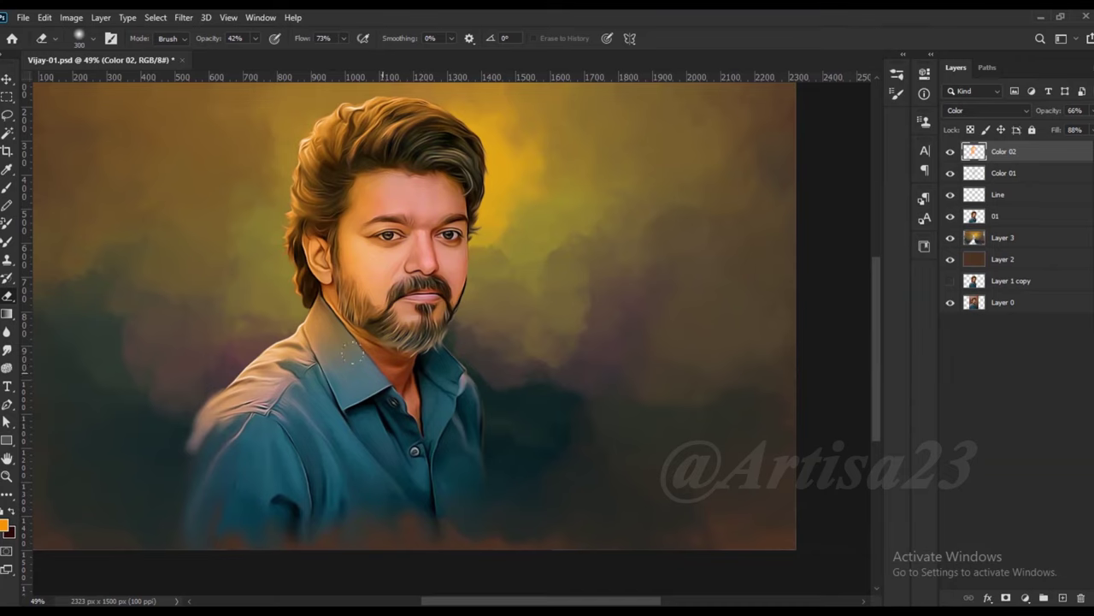
pyautogui.click(1090, 129)
pyautogui.scroll(-2, 479, 334)
pyautogui.scroll(1, 488, 342)
pyautogui.scroll(-1, 473, 330)
pyautogui.scroll(2, 474, 328)
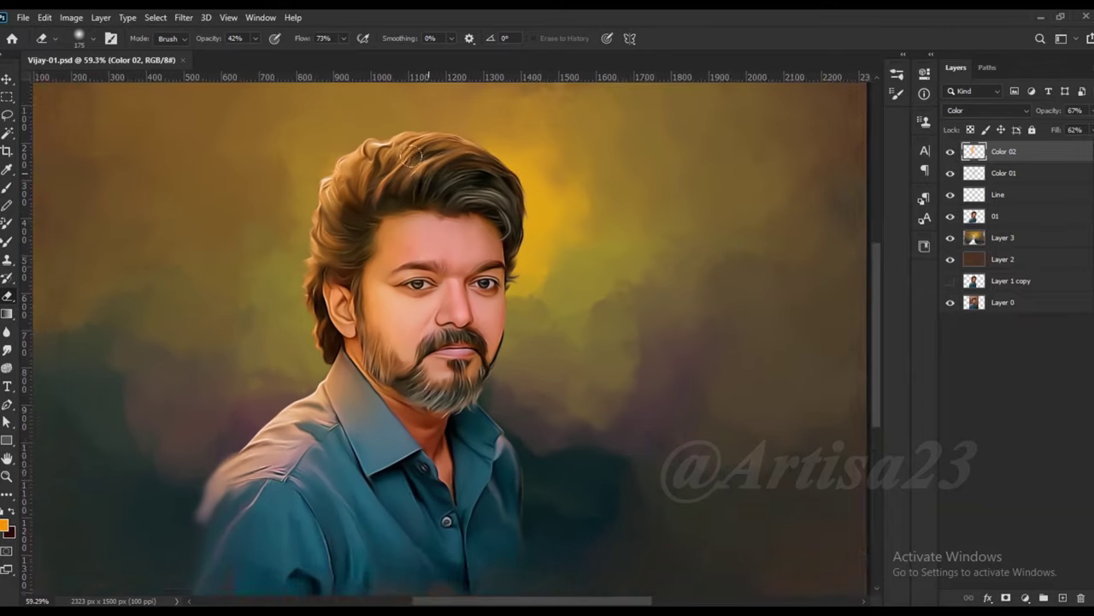
pyautogui.scroll(1, 461, 282)
pyautogui.scroll(-1, 453, 239)
pyautogui.scroll(-1, 444, 208)
pyautogui.scroll(-1, 445, 208)
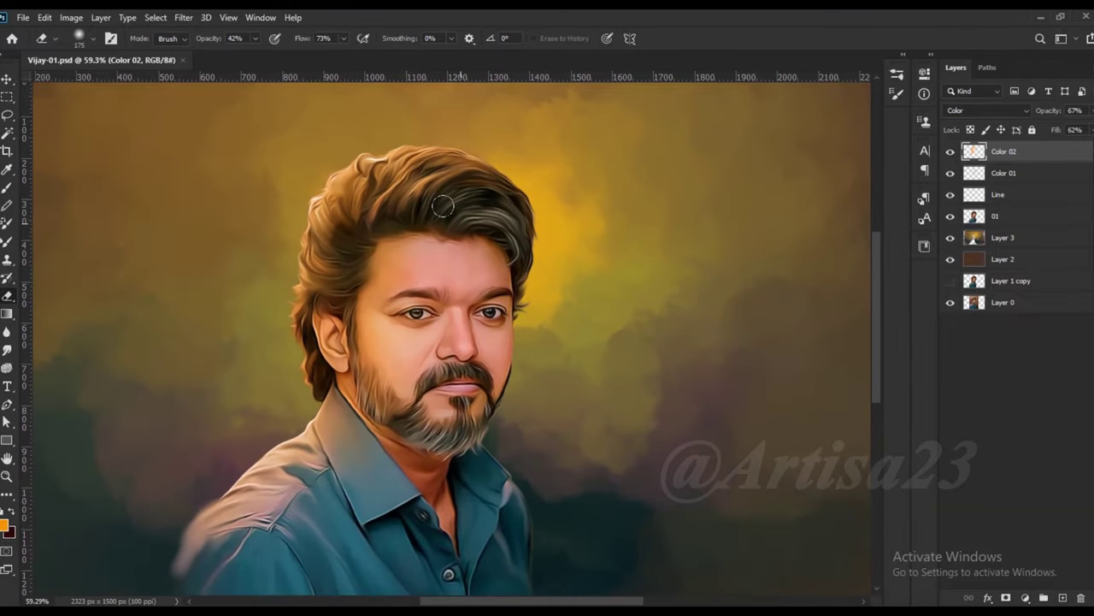
# Add a new empty layer above the Line layer and start renaming it
pyautogui.click(1007, 196)
pyautogui.click(1062, 598)
pyautogui.doubleClick(1002, 195)
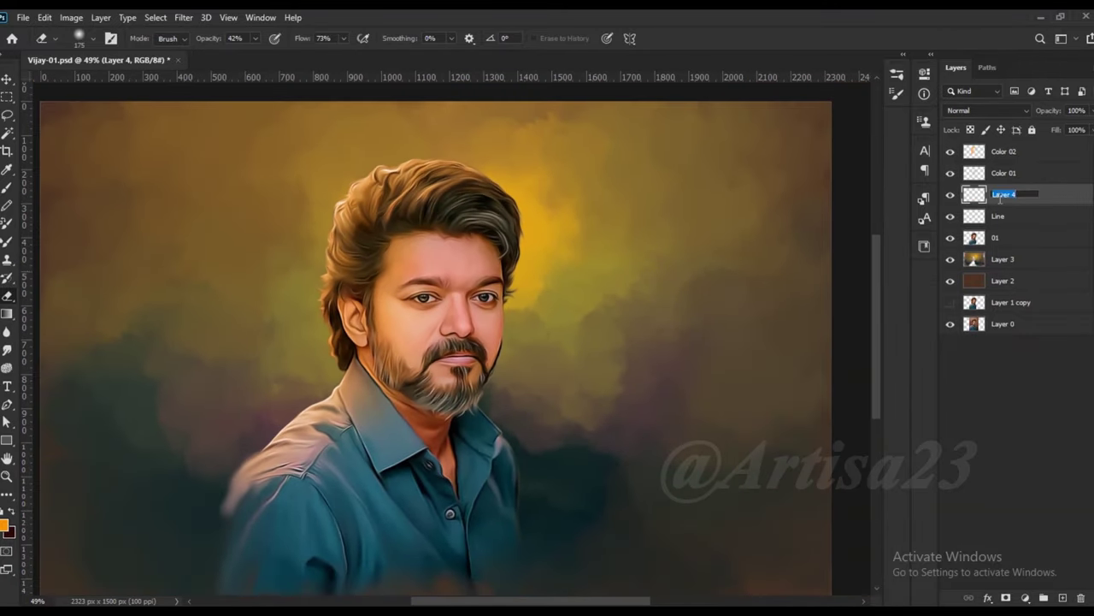
# Name the new layer Hair 01 and set the eraser to 65% opacity with a smaller tip
pyautogui.write('1')
pyautogui.press('Return')
pyautogui.scroll(1, 461, 171)
pyautogui.click(897, 92)
pyautogui.click(859, 68)
pyautogui.press('6')
pyautogui.press('5')
pyautogui.scroll(2, 377, 237)
pyautogui.press('[')
pyautogui.press('[')
pyautogui.click(379, 244)
pyautogui.click(533, 249)
# Switch to a fine Hard Round brush and sample a dark brown hair colour
pyautogui.click(7, 187)
pyautogui.scroll(1, 155, 85)
pyautogui.click(897, 92)
pyautogui.click(651, 67)
pyautogui.click(813, 171)
pyautogui.click(858, 68)
pyautogui.press('[')
pyautogui.press('[')
pyautogui.press('[')
pyautogui.keyDown('alt'); pyautogui.click(418, 277); pyautogui.keyUp('alt')
pyautogui.scroll(-2, 433, 157)
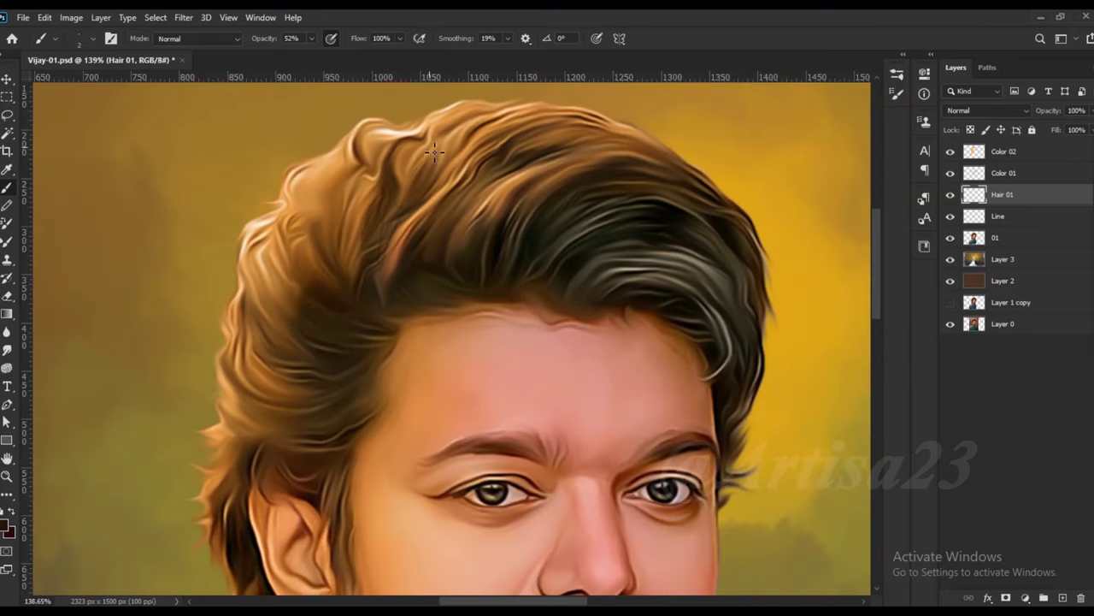
# Paint thin dark strands on the left hair and light strands along the top and left edges
pyautogui.moveTo(386, 158); pyautogui.dragTo(352, 252)
pyautogui.moveTo(371, 149)
pyautogui.mouseDown()
pyautogui.moveTo(344, 235)
pyautogui.moveTo(323, 236)
pyautogui.mouseUp()
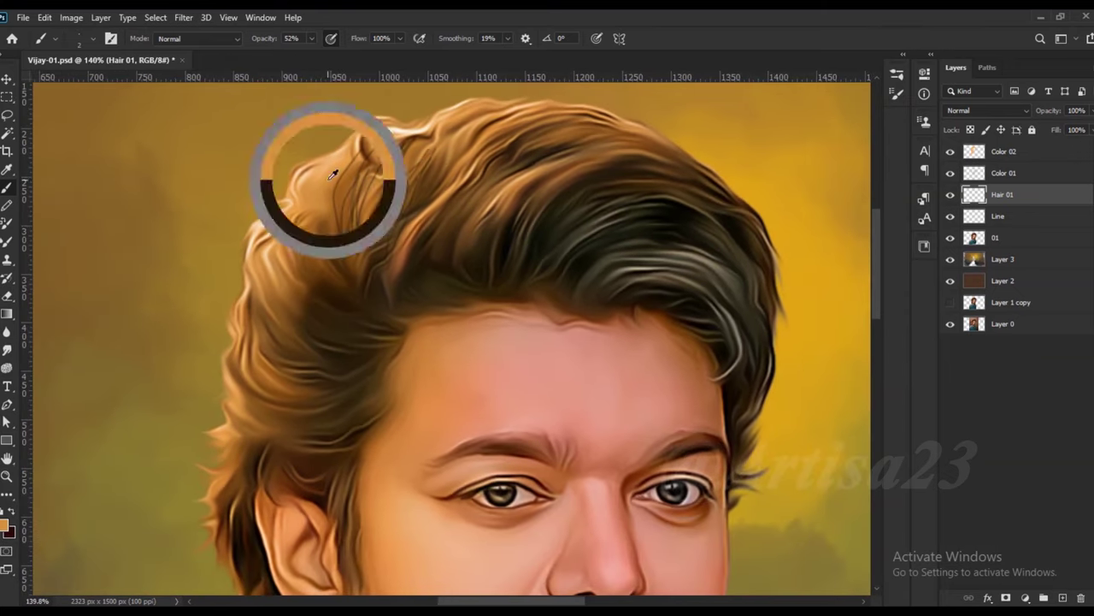
pyautogui.scroll(2, 366, 119)
pyautogui.scroll(-2, 410, 181)
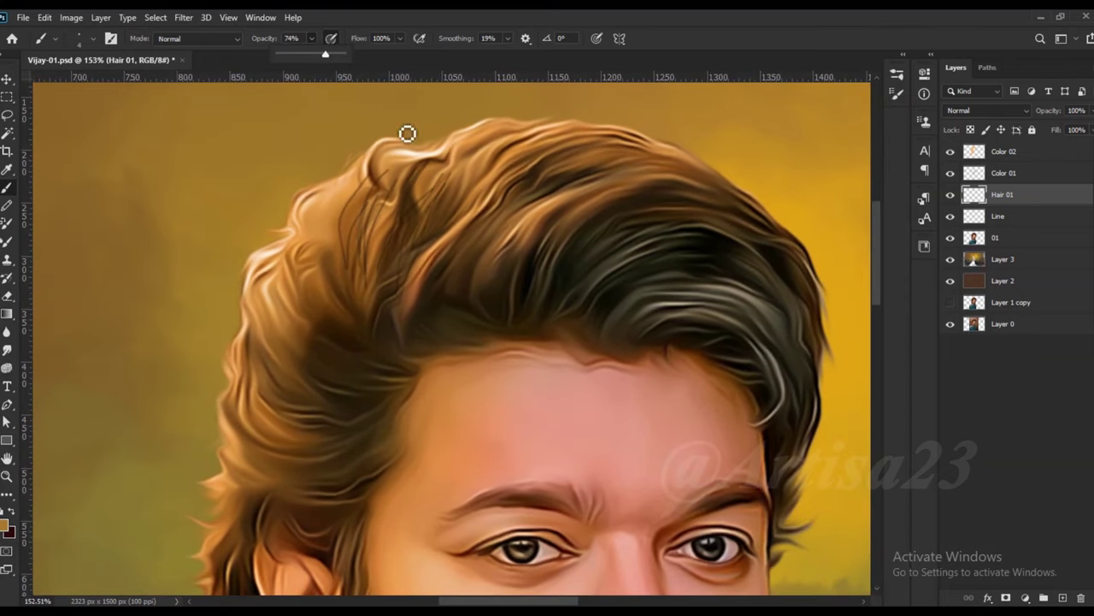
pyautogui.scroll(2, 401, 152)
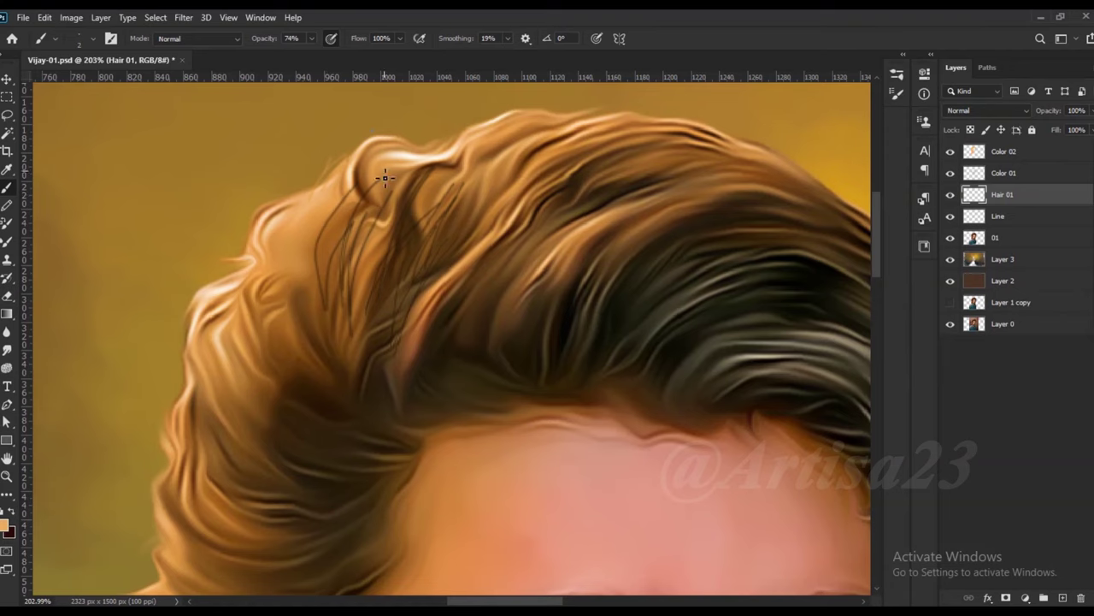
pyautogui.moveTo(368, 128); pyautogui.dragTo(424, 139)
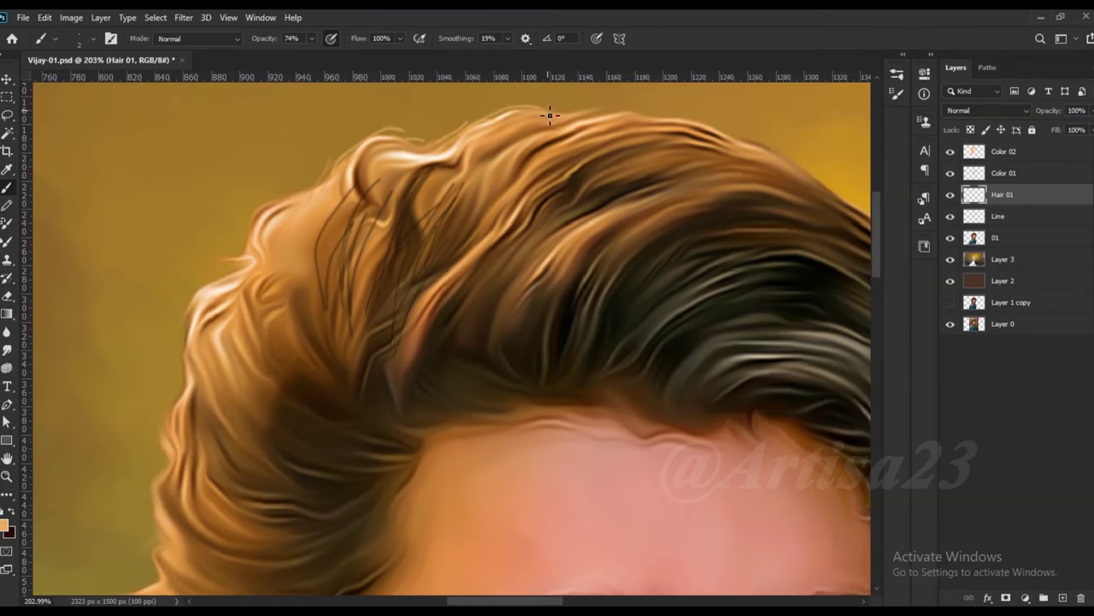
pyautogui.scroll(-1, 413, 168)
pyautogui.scroll(-2, 420, 226)
pyautogui.moveTo(356, 253); pyautogui.dragTo(368, 311)
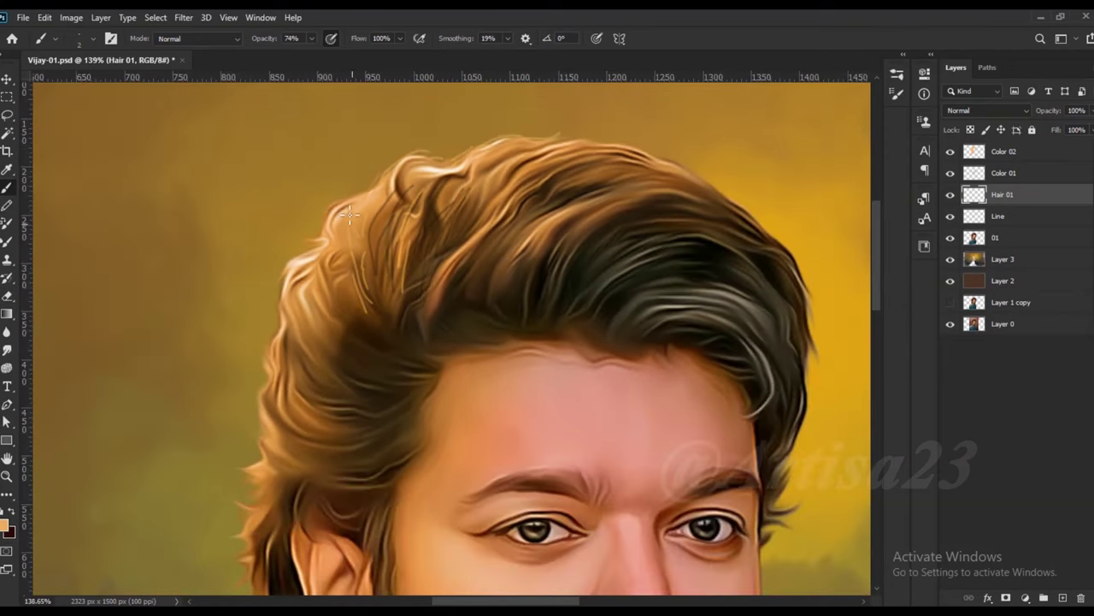
pyautogui.moveTo(326, 200); pyautogui.dragTo(309, 246)
pyautogui.scroll(2, 330, 215)
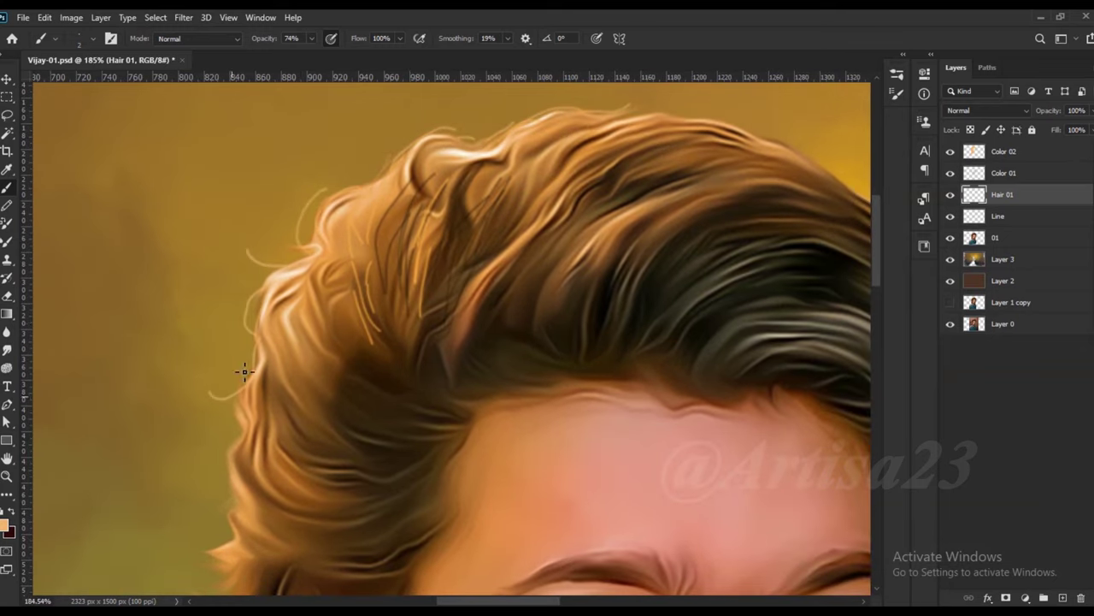
pyautogui.scroll(-2, 246, 367)
pyautogui.scroll(-1, 256, 394)
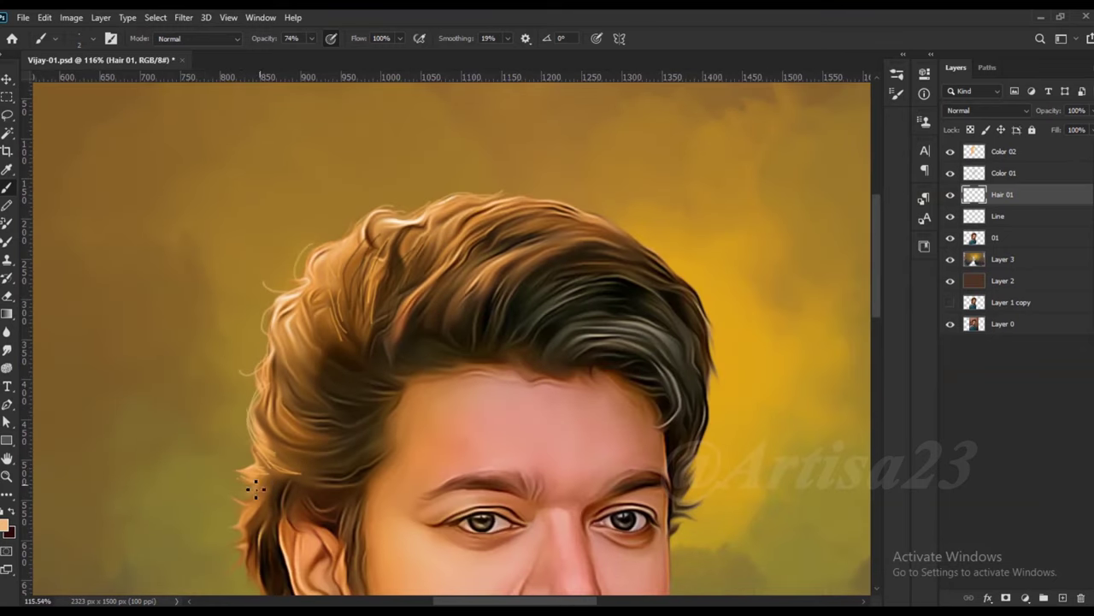
pyautogui.scroll(-3, 233, 498)
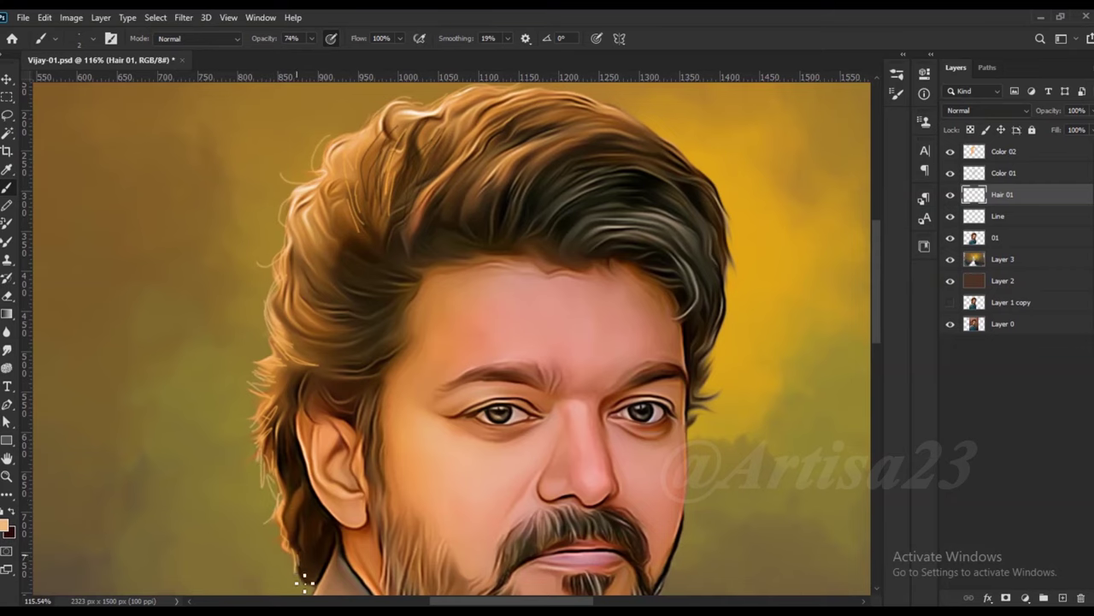
# Sample an orange-brown hair colour and paint a light strand down the hair's left side
pyautogui.moveTo(312, 585); pyautogui.dragTo(323, 533)
pyautogui.scroll(2, 351, 534)
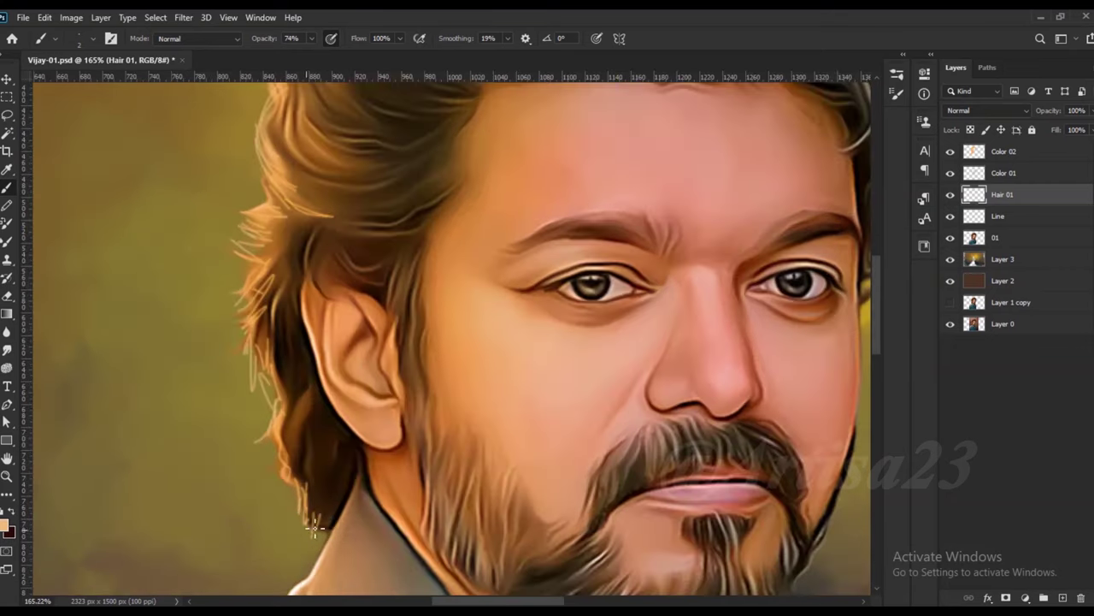
pyautogui.scroll(-4, 322, 526)
pyautogui.scroll(3, 400, 301)
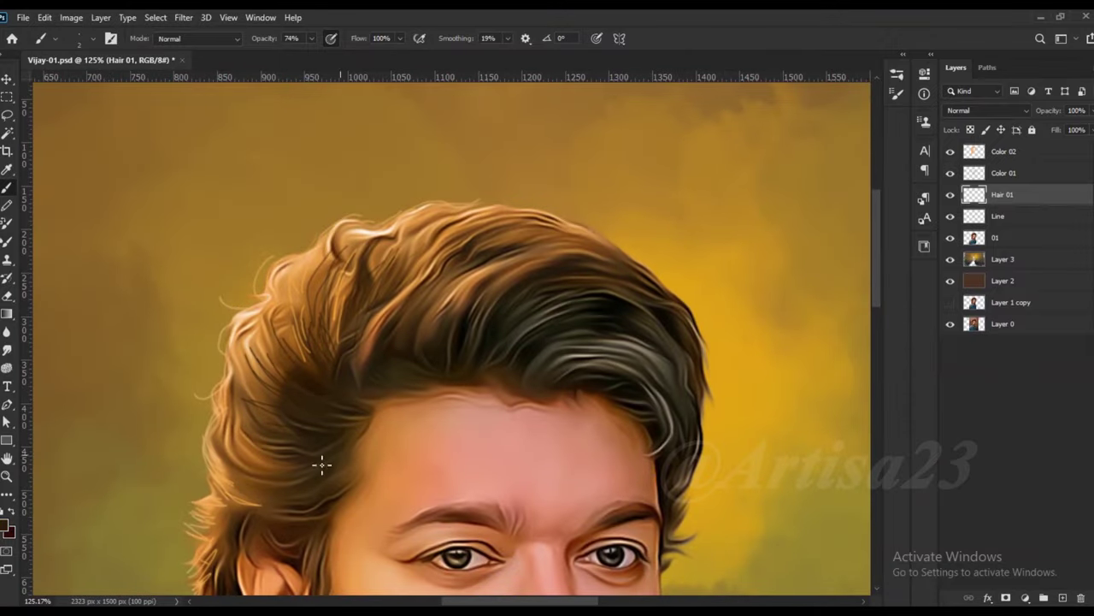
pyautogui.scroll(-2, 238, 513)
pyautogui.scroll(2, 268, 501)
pyautogui.keyDown('alt'); pyautogui.click(268, 501); pyautogui.keyUp('alt')
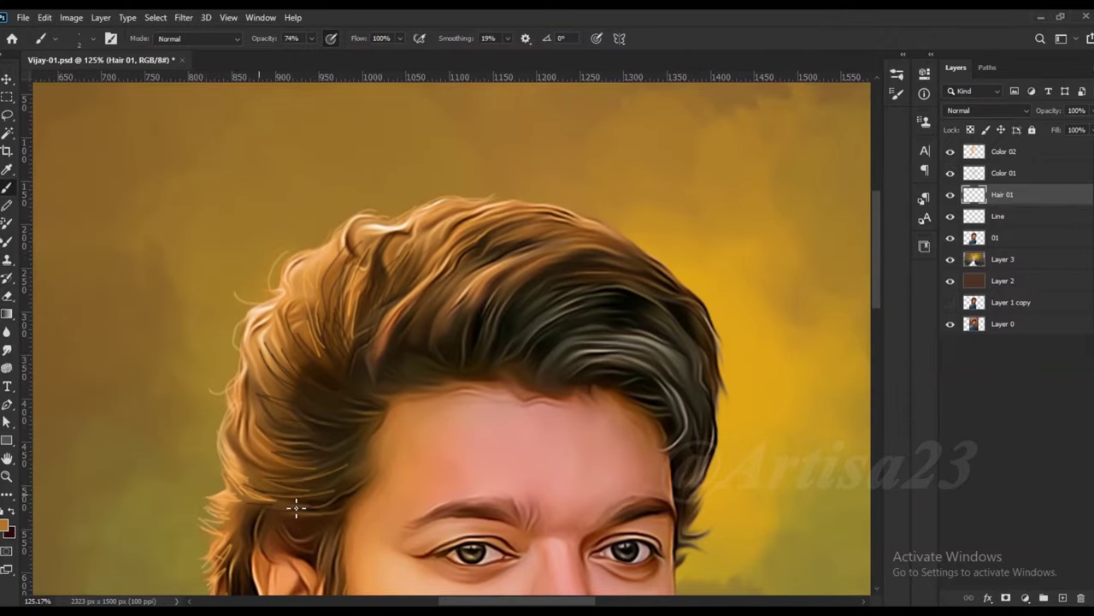
pyautogui.scroll(-1, 238, 357)
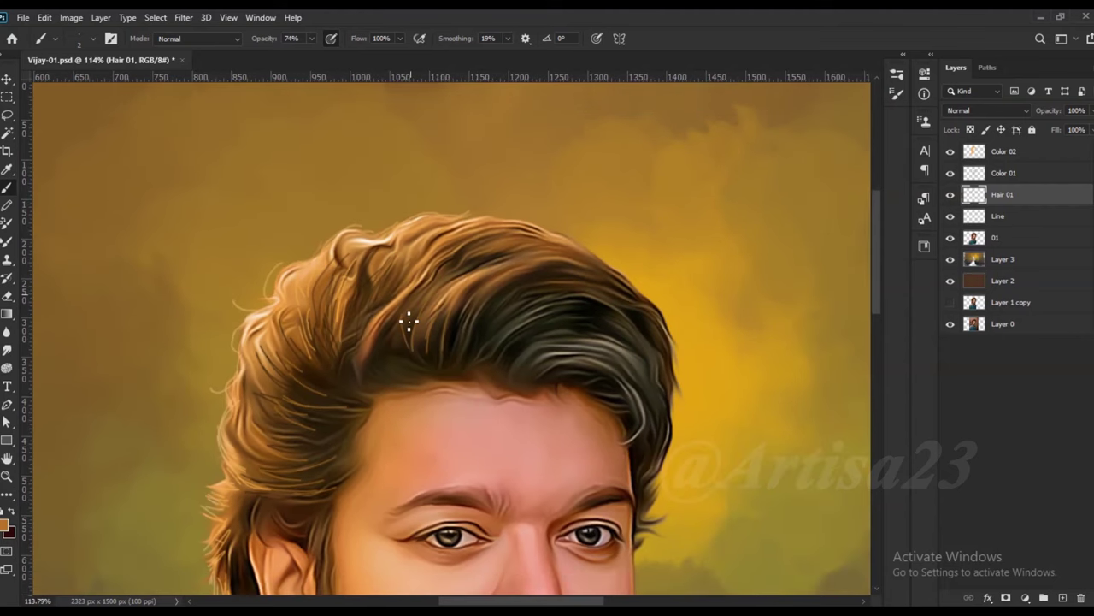
pyautogui.scroll(-1, 488, 288)
pyautogui.scroll(1, 471, 367)
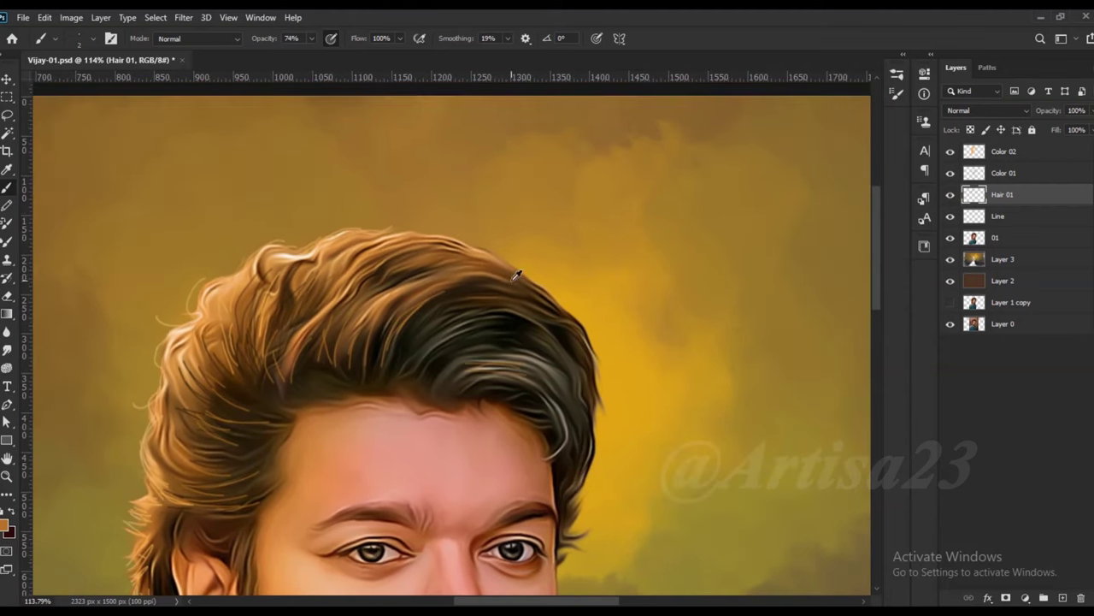
pyautogui.scroll(2, 455, 270)
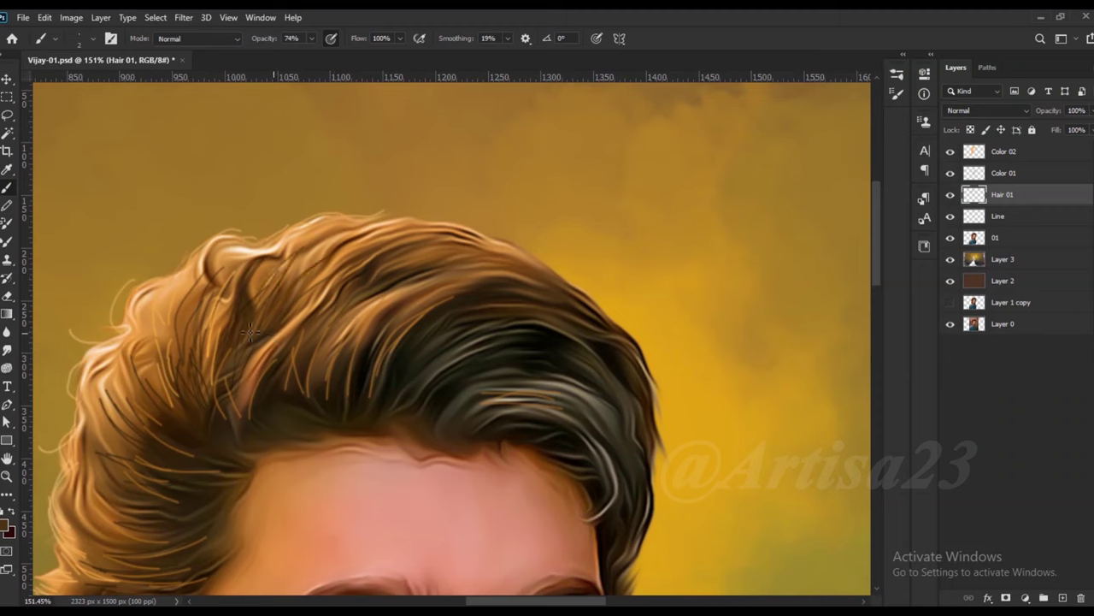
pyautogui.scroll(-2, 354, 342)
pyautogui.scroll(-1, 353, 342)
pyautogui.scroll(1, 364, 227)
pyautogui.scroll(1, 364, 227)
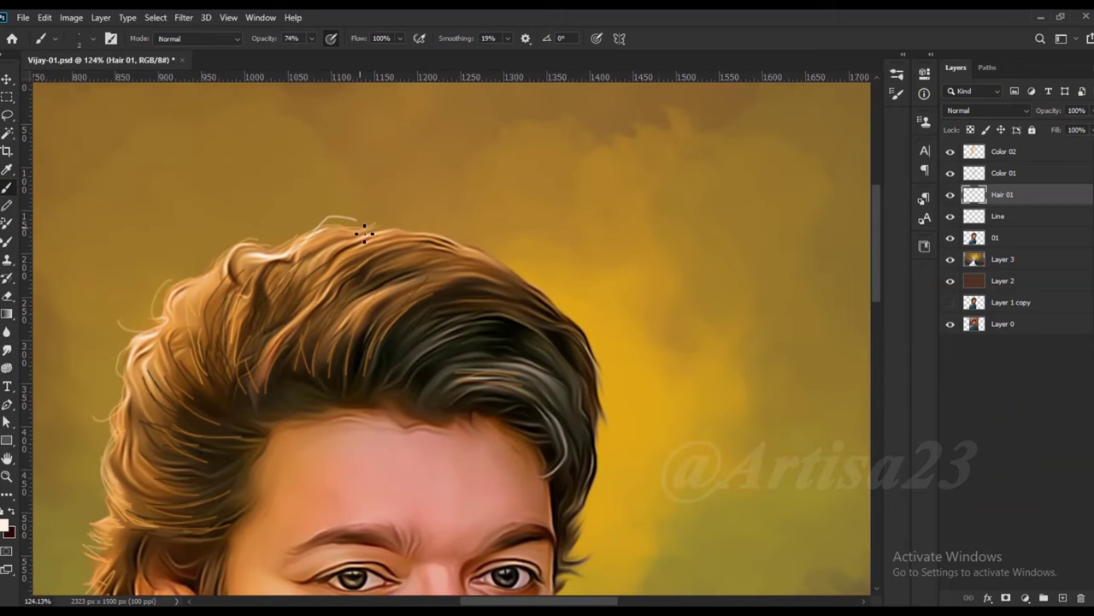
pyautogui.scroll(3, 294, 228)
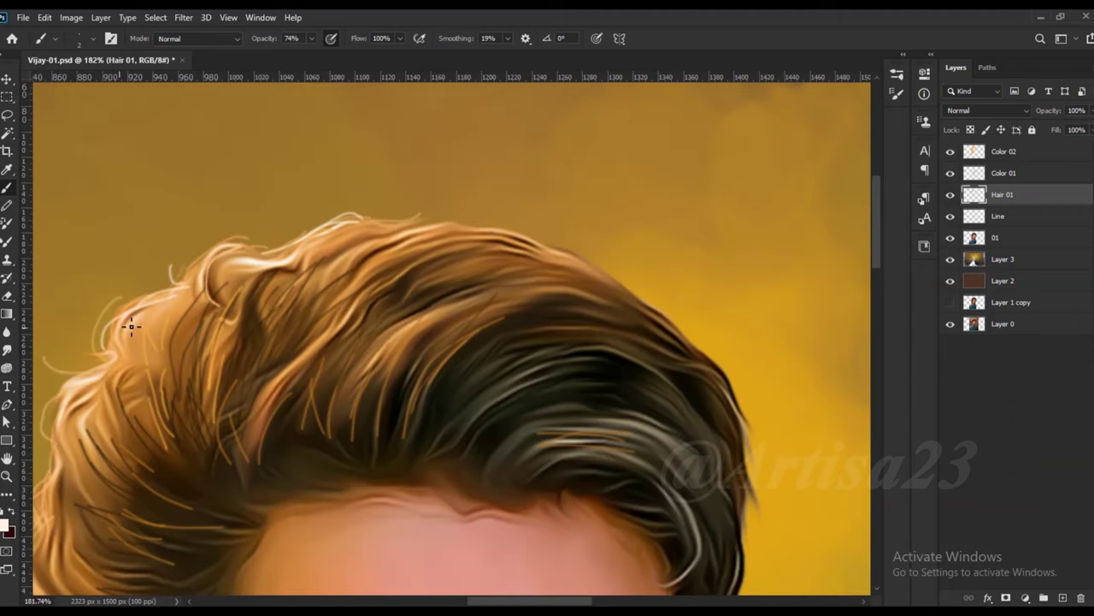
pyautogui.scroll(-2, 112, 354)
pyautogui.moveTo(150, 359); pyautogui.dragTo(148, 432)
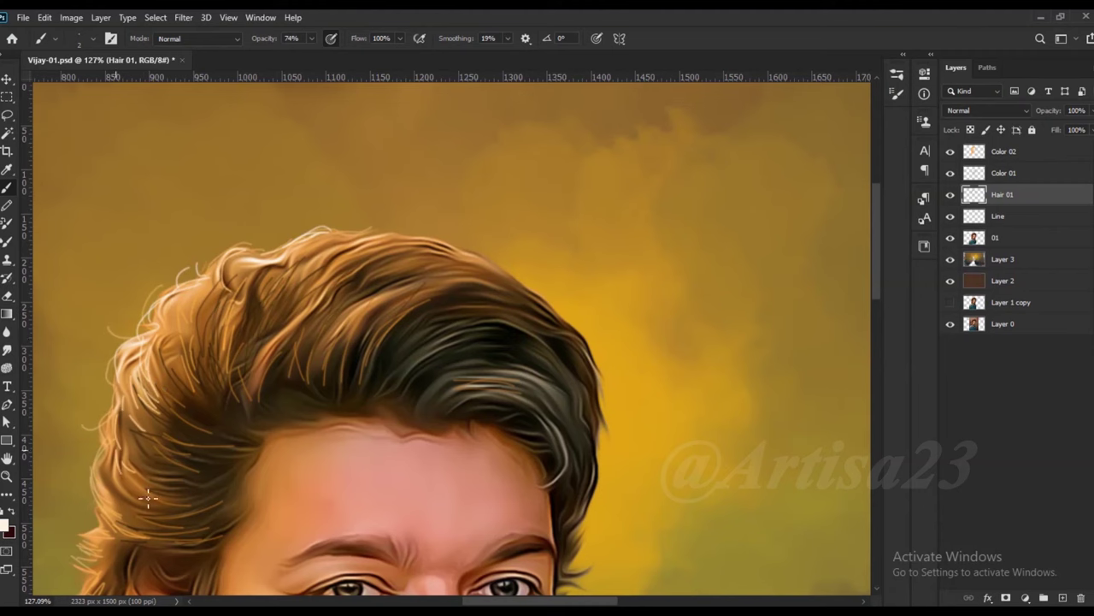
# Sample tan and then dark hair colours for further strands
pyautogui.scroll(-2, 216, 275)
pyautogui.keyDown('alt'); pyautogui.click(339, 310); pyautogui.keyUp('alt')
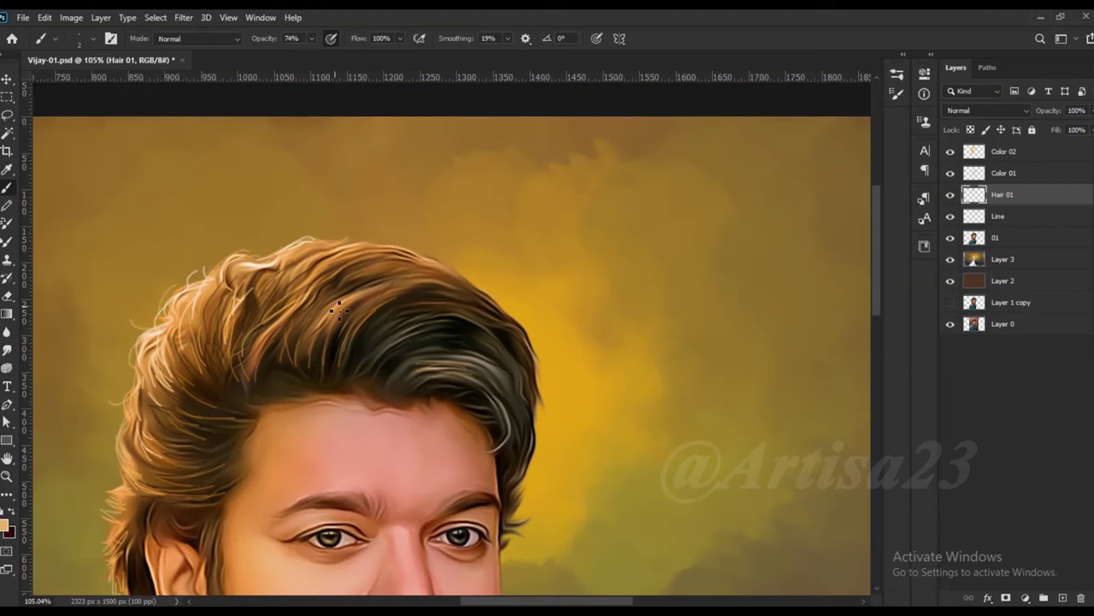
pyautogui.scroll(-1, 401, 296)
pyautogui.scroll(3, 359, 239)
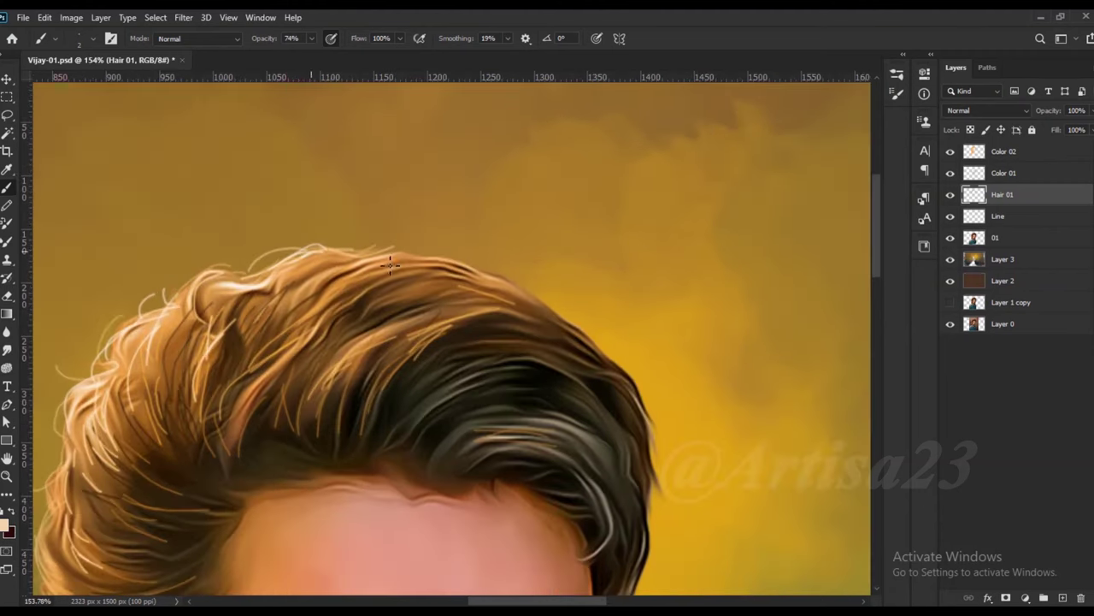
pyautogui.scroll(-3, 537, 297)
pyautogui.scroll(3, 469, 252)
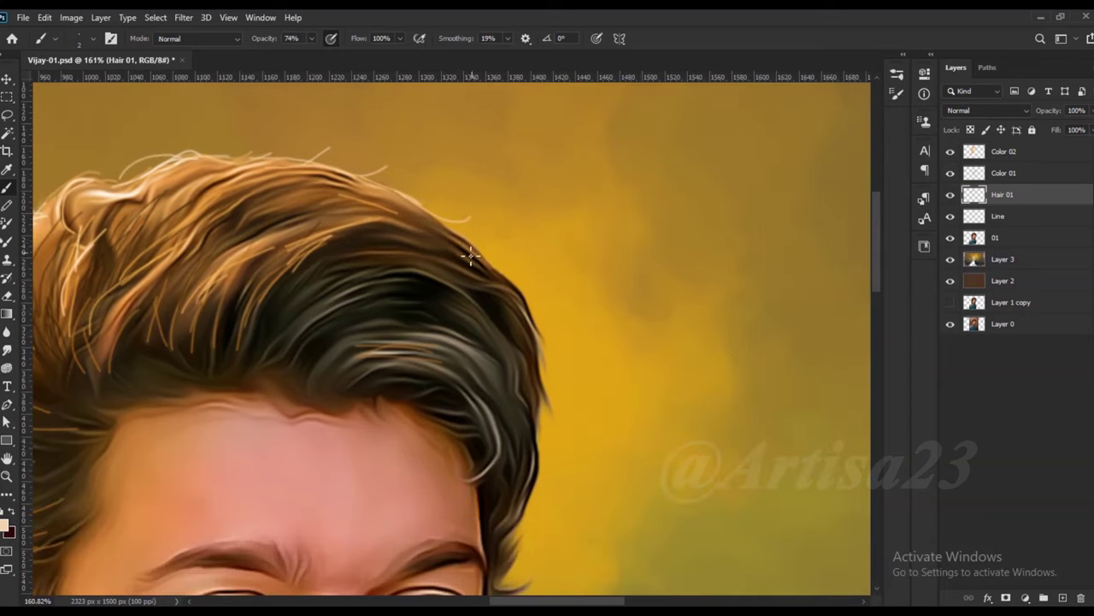
pyautogui.keyDown('alt'); pyautogui.click(406, 323); pyautogui.keyUp('alt')
pyautogui.scroll(2, 485, 398)
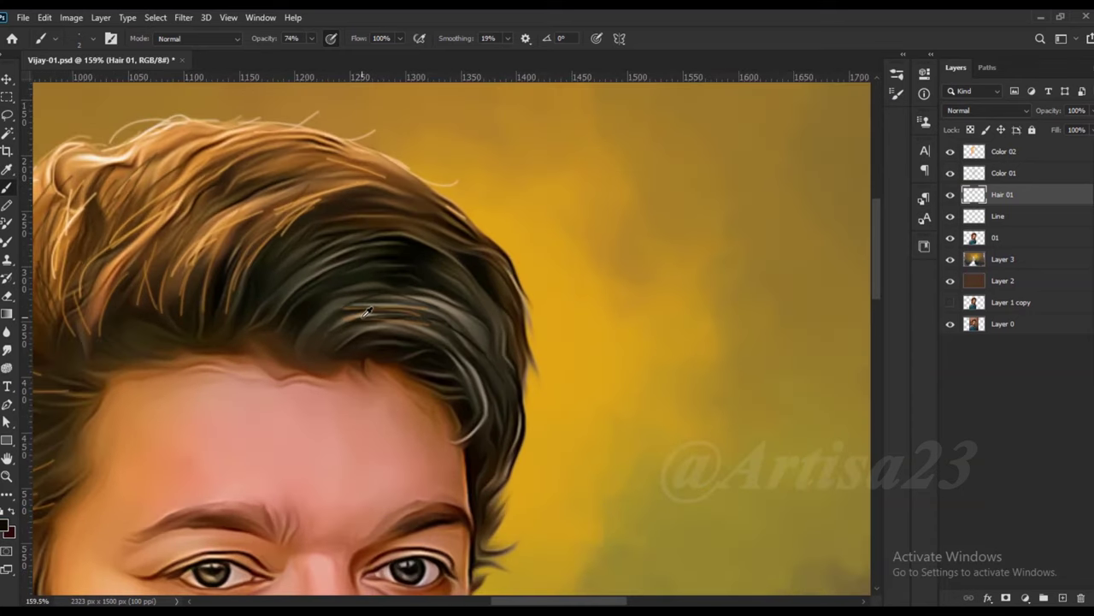
pyautogui.scroll(-1, 476, 455)
pyautogui.scroll(1, 367, 382)
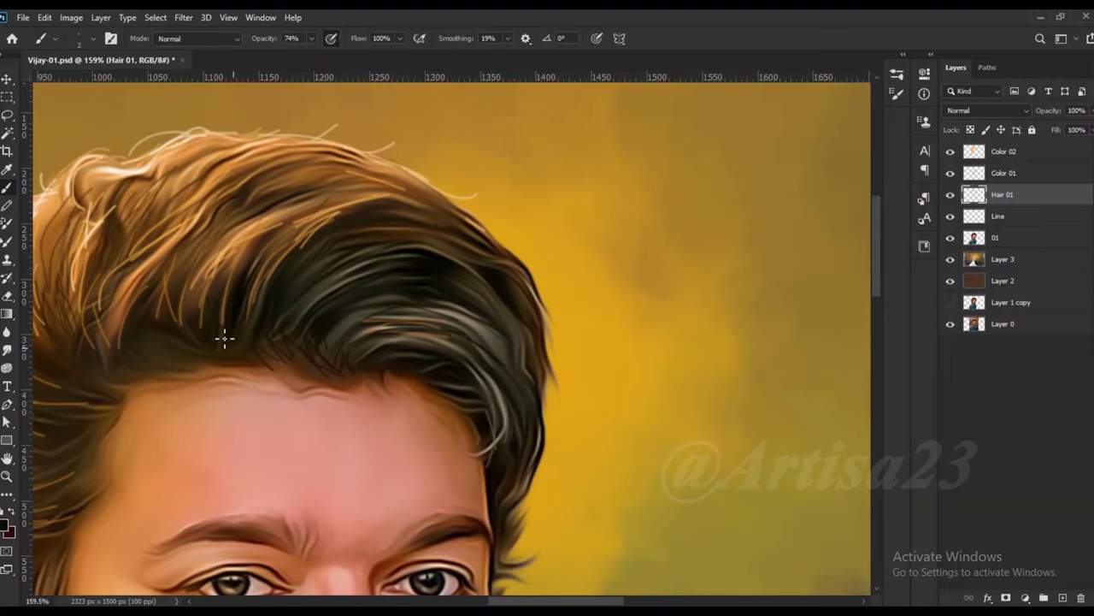
pyautogui.scroll(-2, 185, 282)
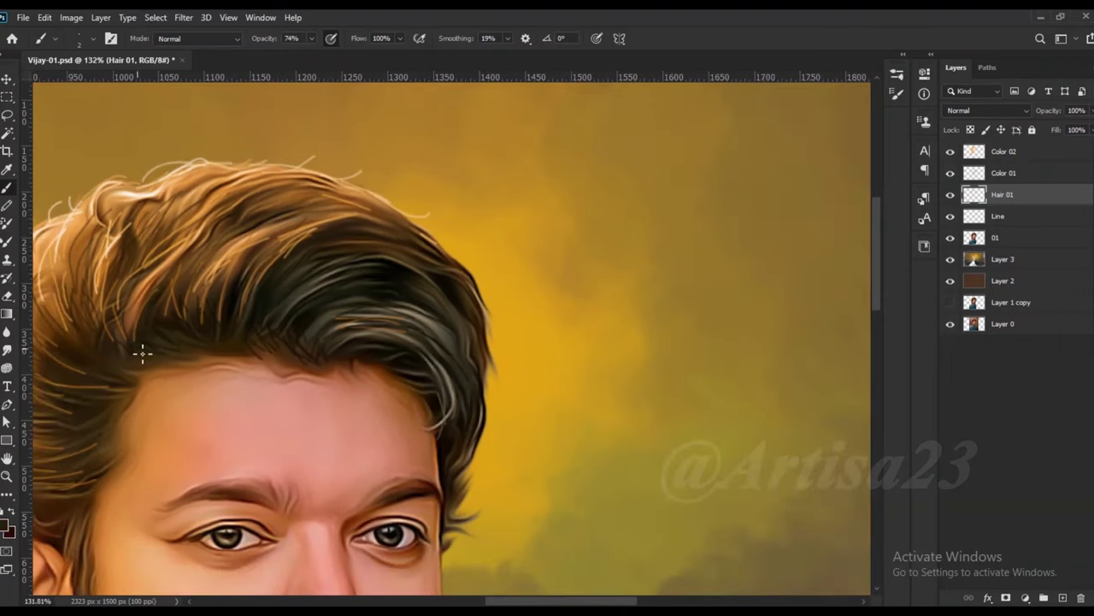
pyautogui.scroll(-3, 142, 352)
pyautogui.scroll(1, 256, 308)
pyautogui.scroll(4, 267, 297)
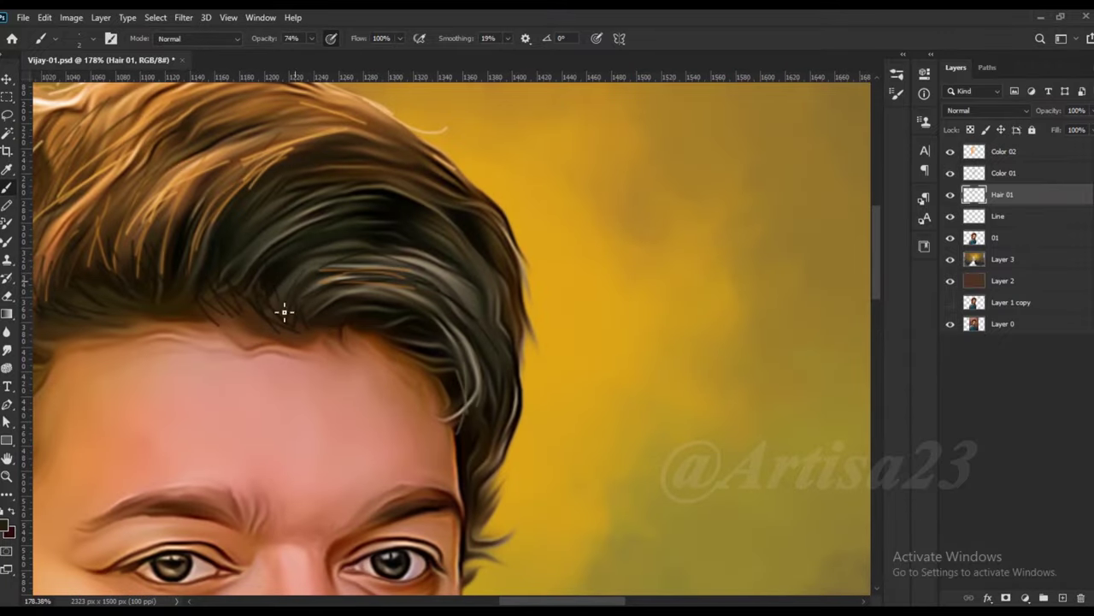
pyautogui.scroll(-2, 411, 244)
pyautogui.scroll(3, 466, 330)
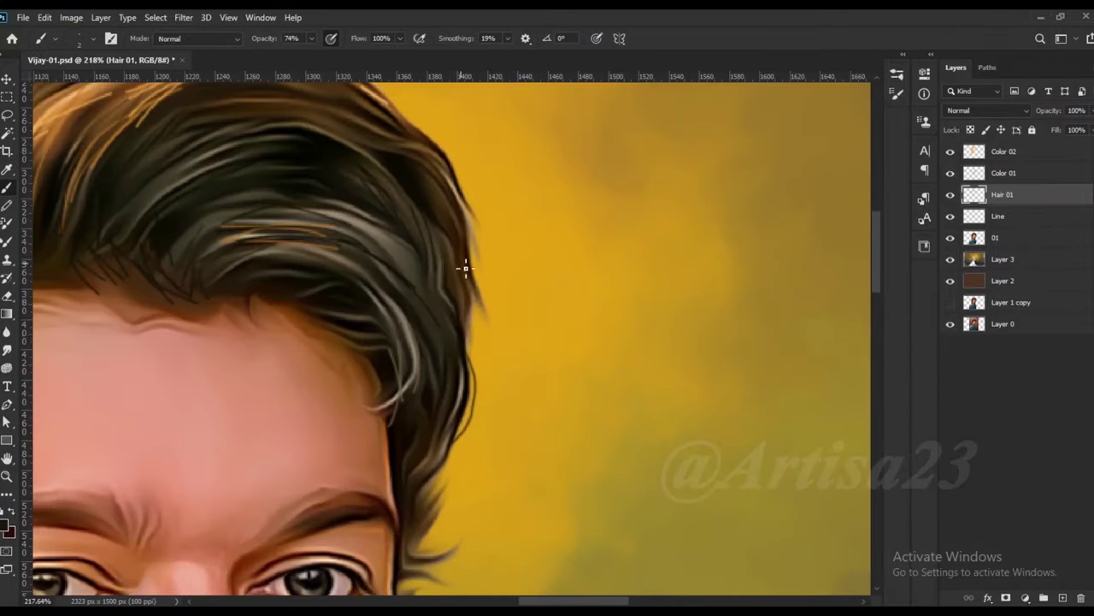
pyautogui.scroll(-3, 485, 376)
pyautogui.scroll(3, 485, 311)
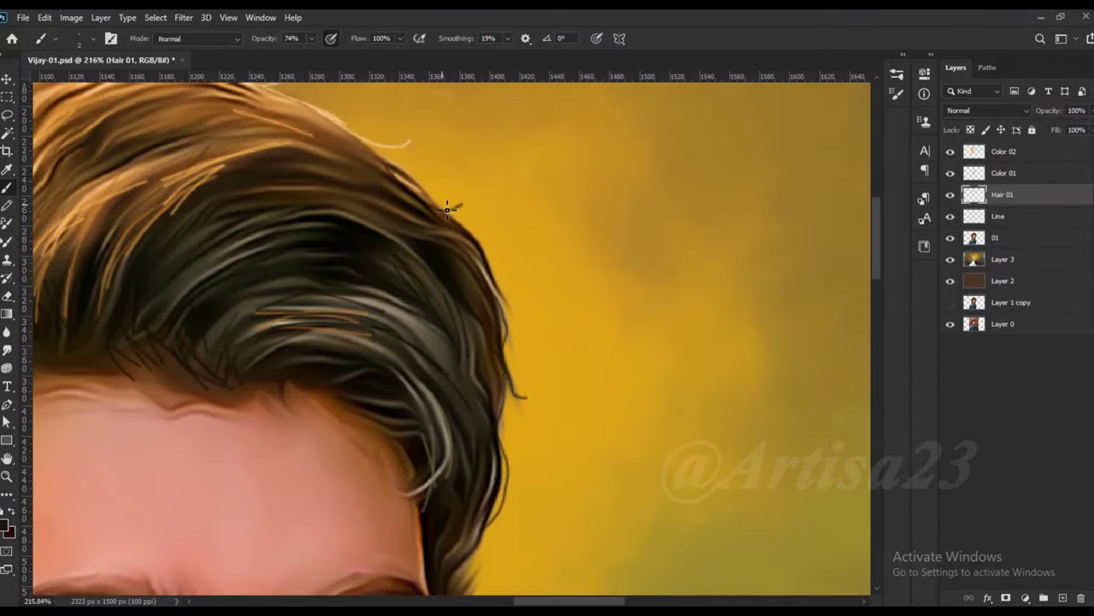
pyautogui.scroll(-2, 444, 421)
pyautogui.scroll(-2, 466, 466)
pyautogui.scroll(-2, 491, 247)
pyautogui.scroll(2, 277, 94)
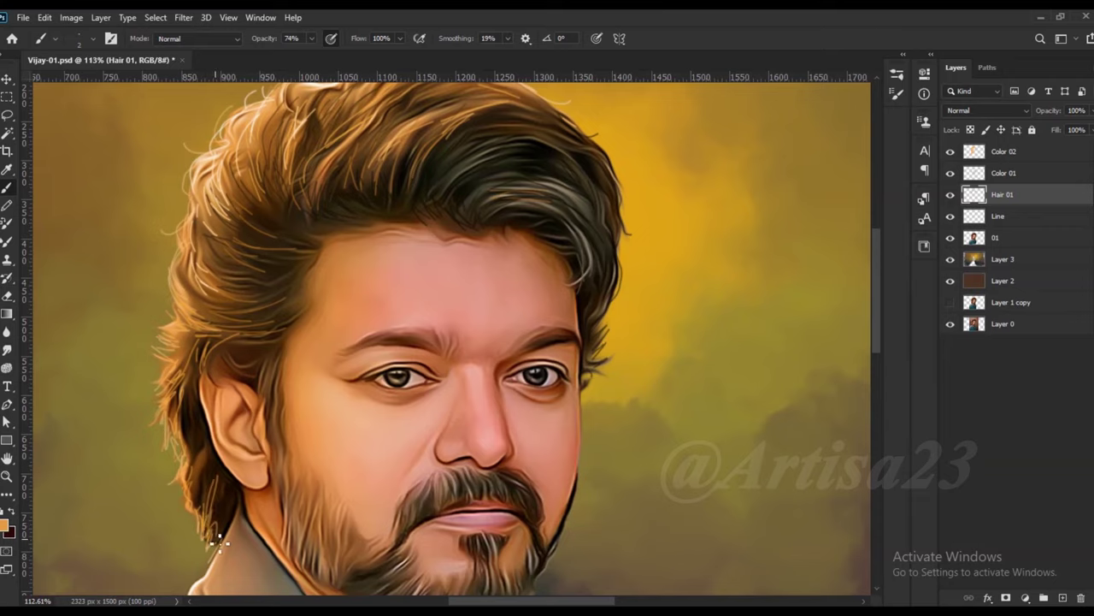
# Paint thin pale strands upward through the beard on Hair 01, zoomed in on the chin
pyautogui.scroll(1, 214, 427)
pyautogui.scroll(1, 220, 346)
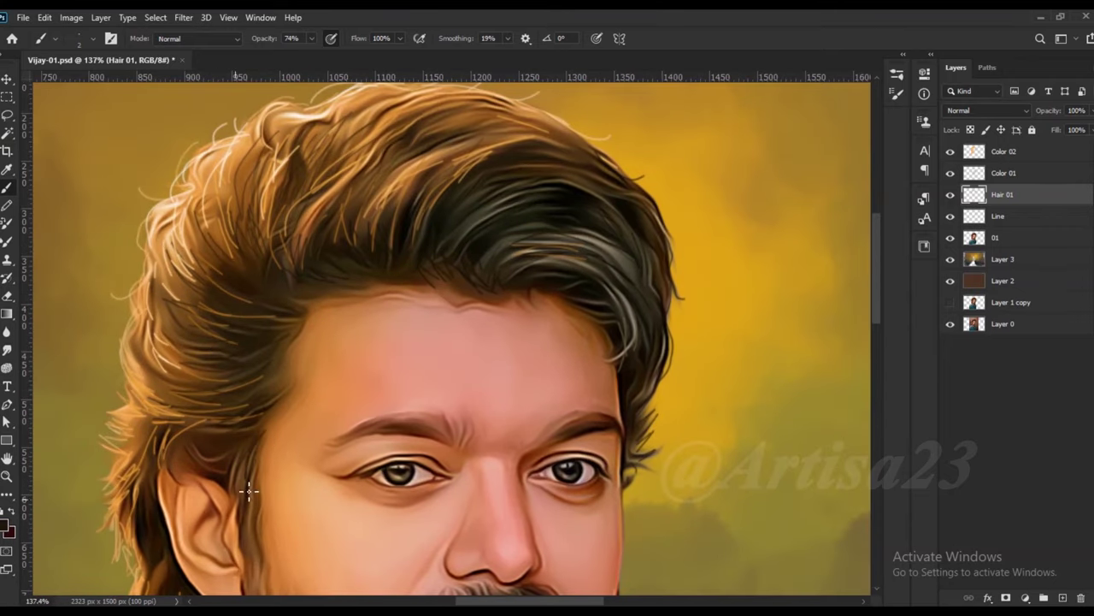
pyautogui.scroll(-1, 278, 444)
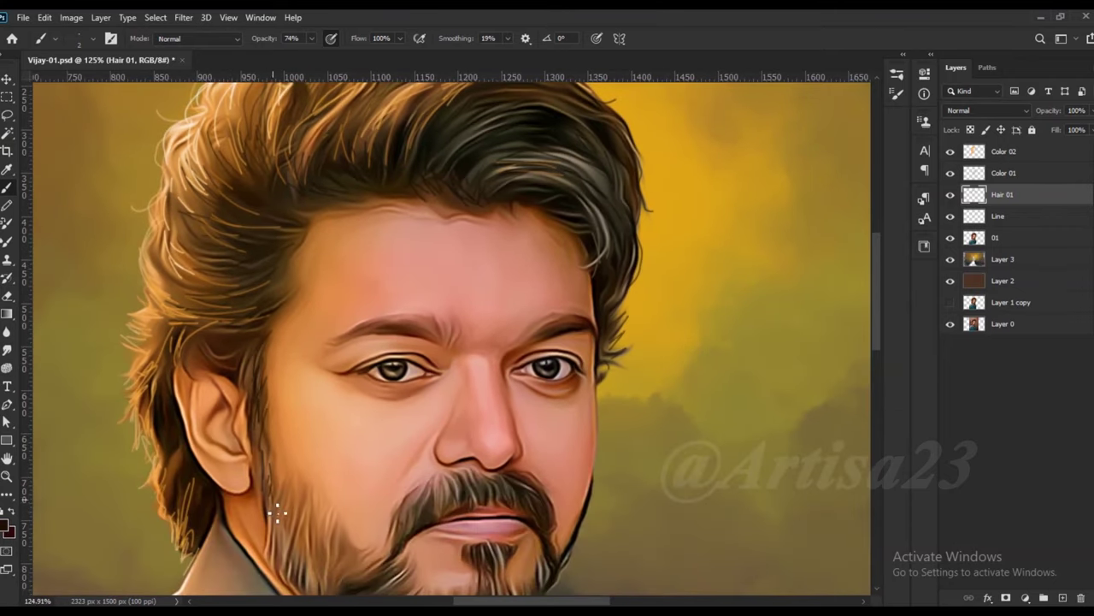
pyautogui.moveTo(295, 541); pyautogui.dragTo(314, 485)
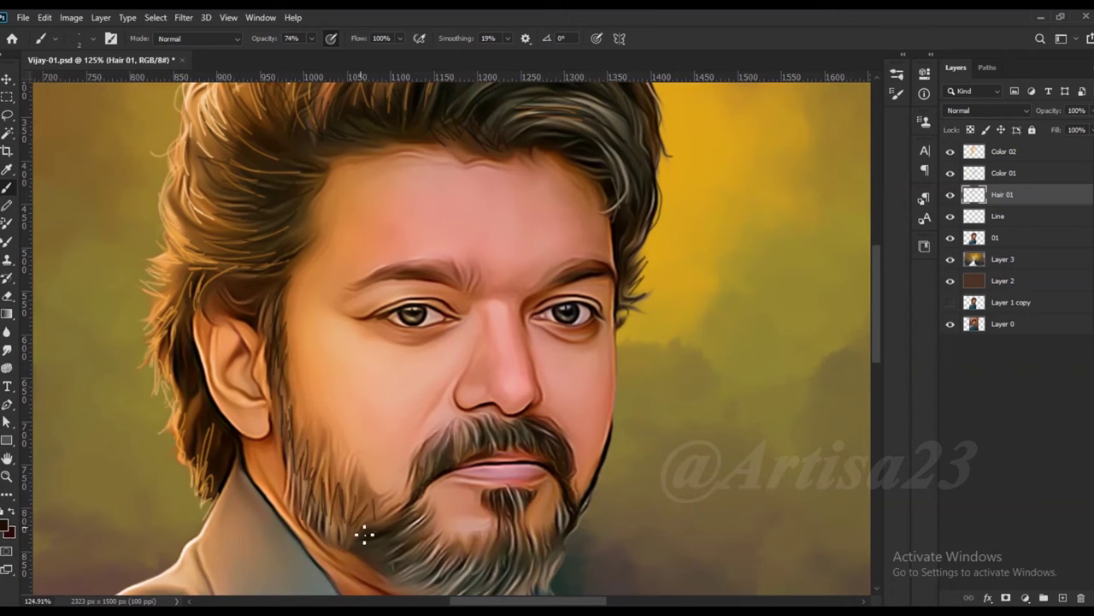
pyautogui.moveTo(367, 527); pyautogui.dragTo(389, 504)
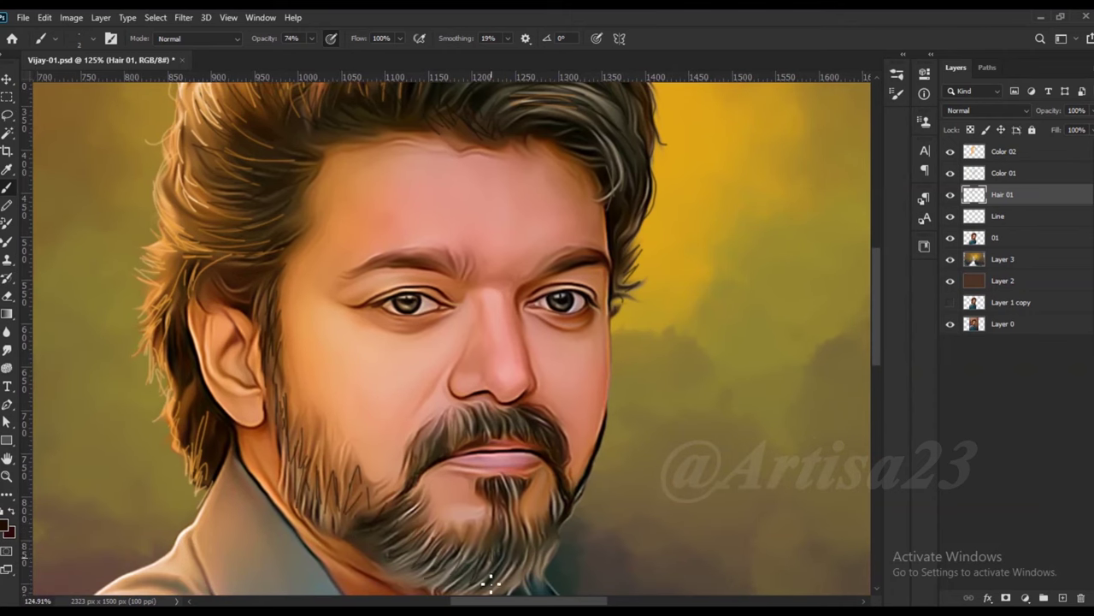
pyautogui.scroll(1, 496, 563)
pyautogui.scroll(3, 525, 519)
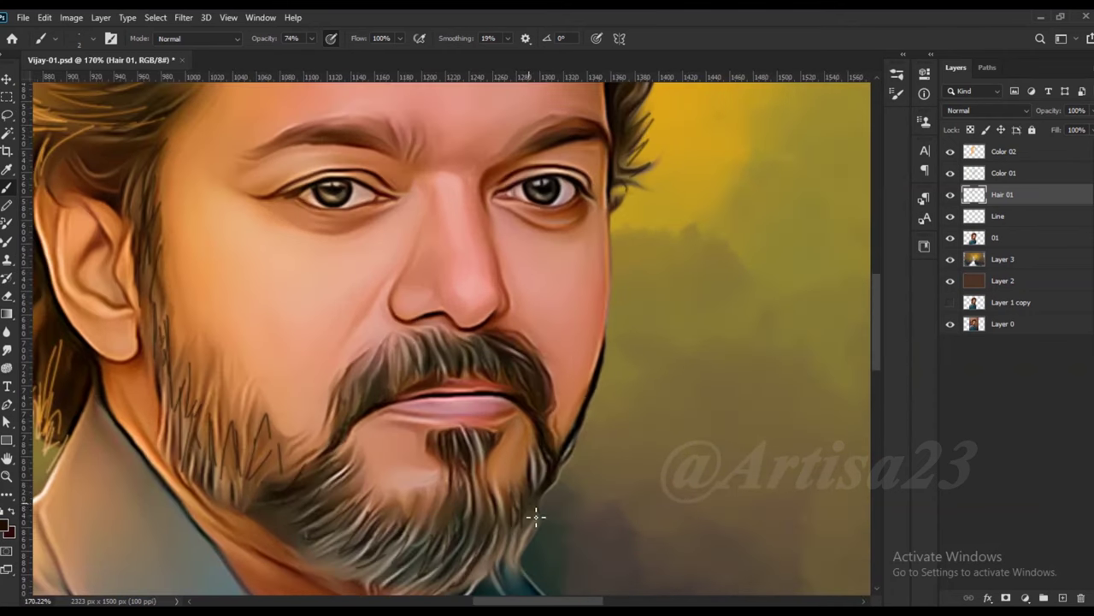
pyautogui.scroll(3, 536, 516)
pyautogui.scroll(-2, 468, 377)
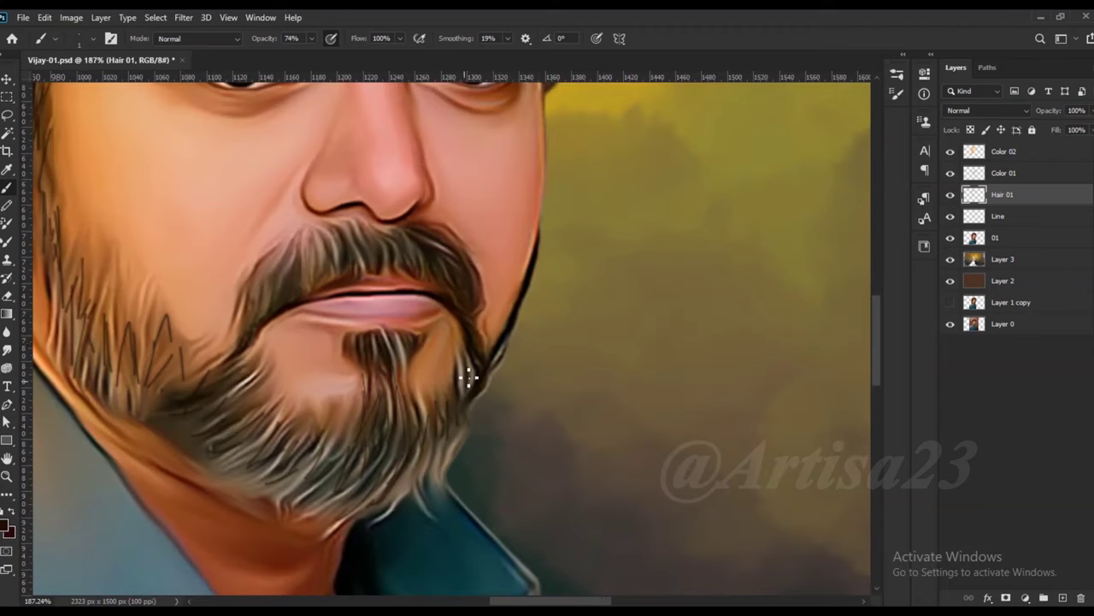
pyautogui.scroll(2, 456, 283)
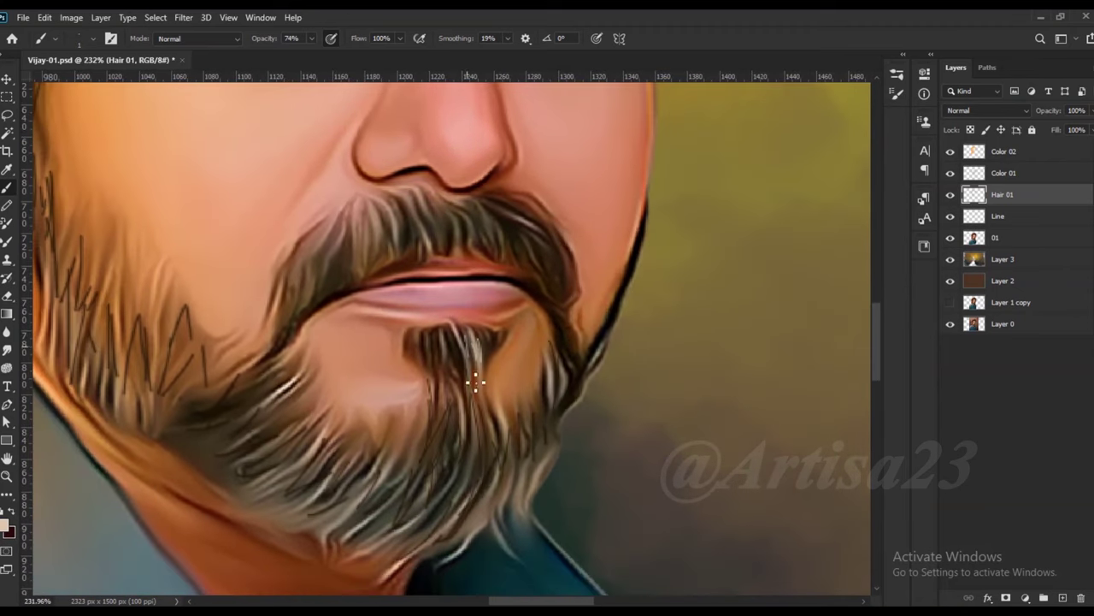
pyautogui.scroll(-2, 466, 515)
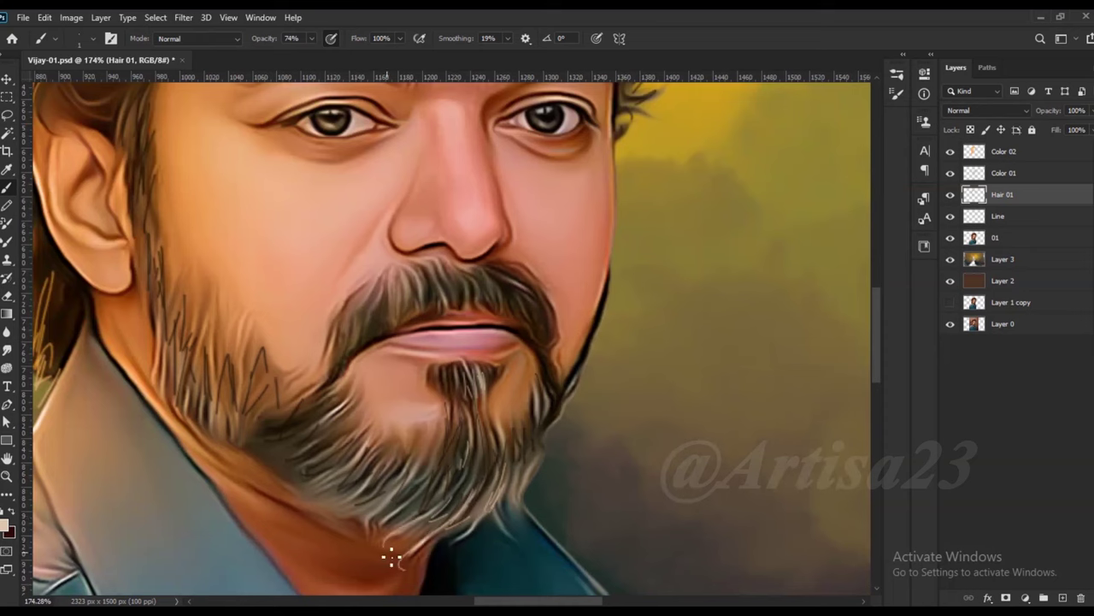
pyautogui.moveTo(207, 390); pyautogui.dragTo(195, 329)
pyautogui.scroll(2, 398, 329)
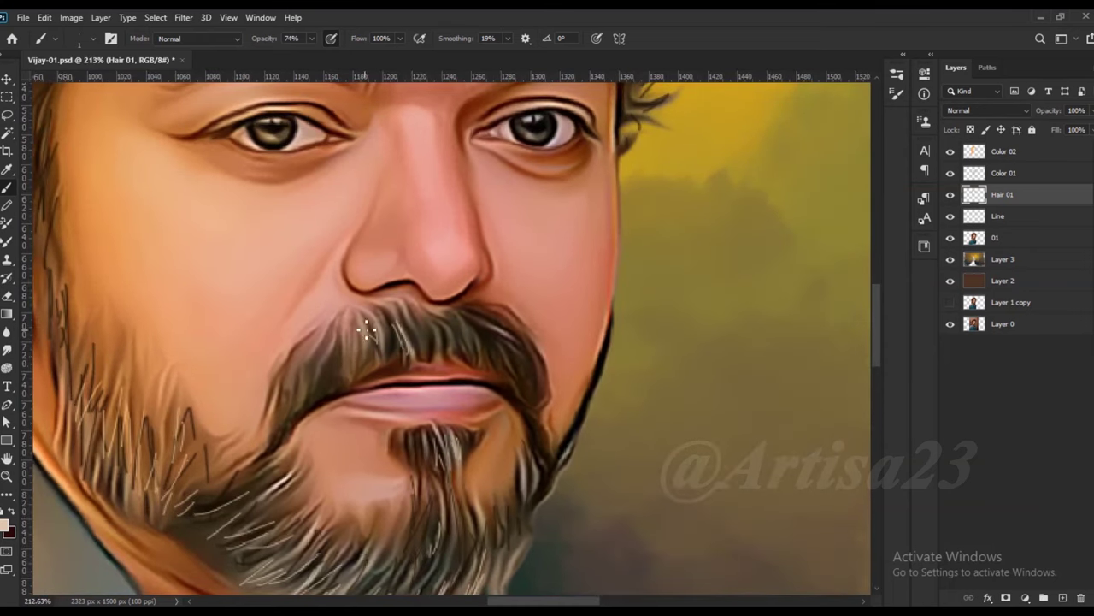
pyautogui.scroll(-2, 477, 330)
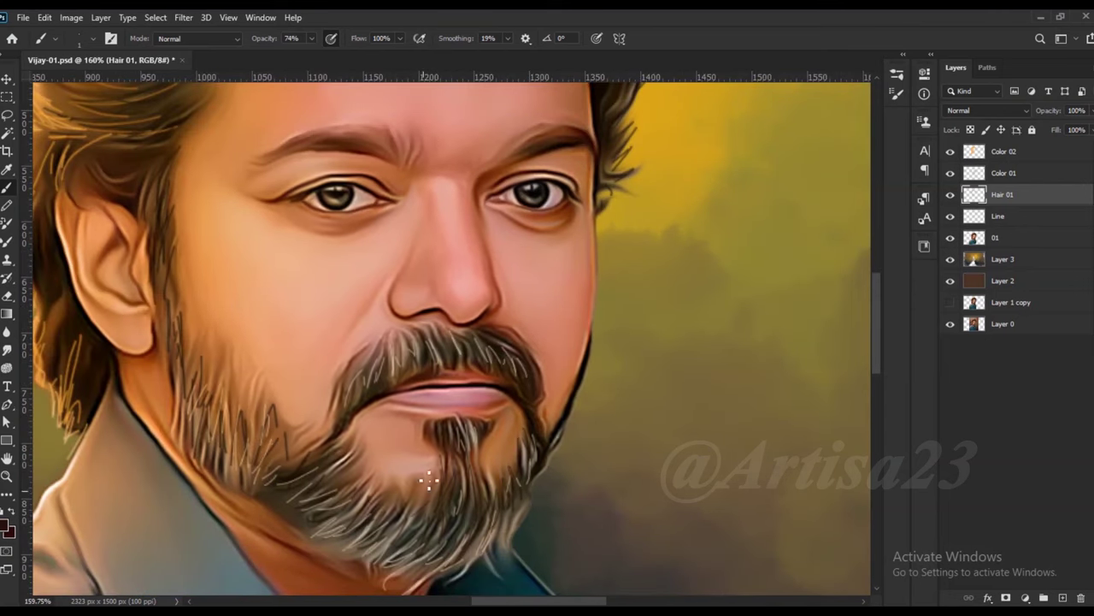
pyautogui.scroll(-2, 380, 519)
pyautogui.scroll(3, 489, 467)
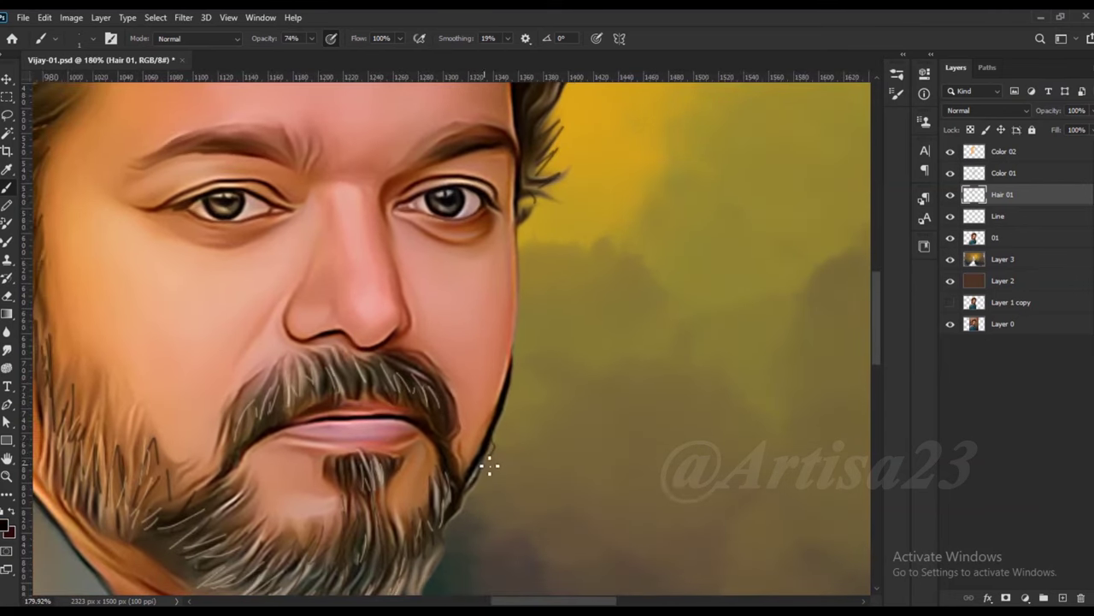
pyautogui.scroll(1, 460, 513)
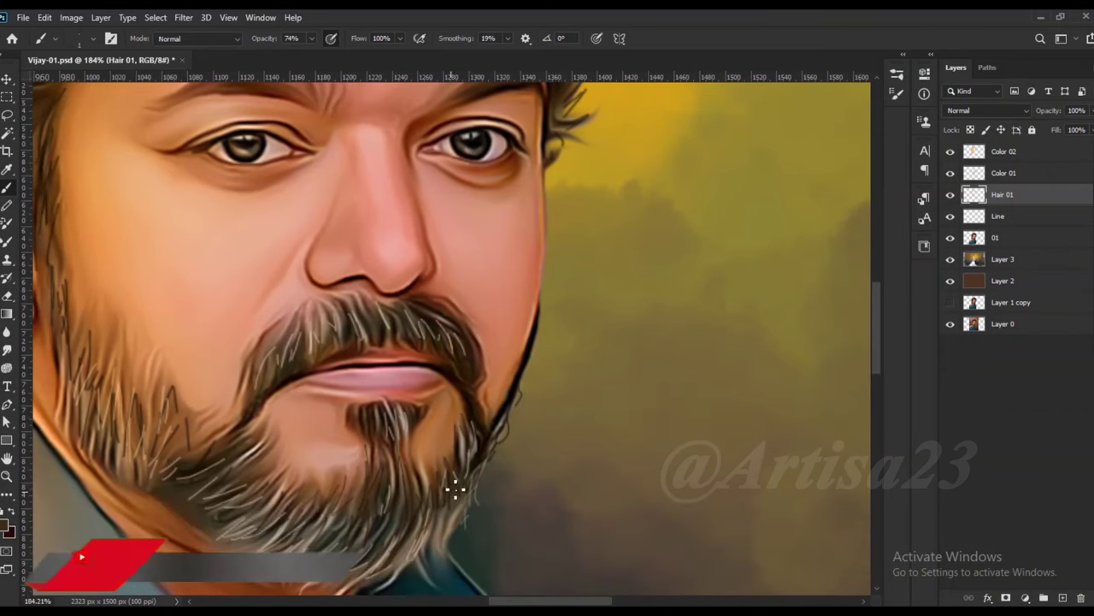
pyautogui.scroll(-3, 462, 513)
pyautogui.scroll(3, 501, 379)
pyautogui.scroll(-3, 505, 374)
pyautogui.scroll(2, 317, 437)
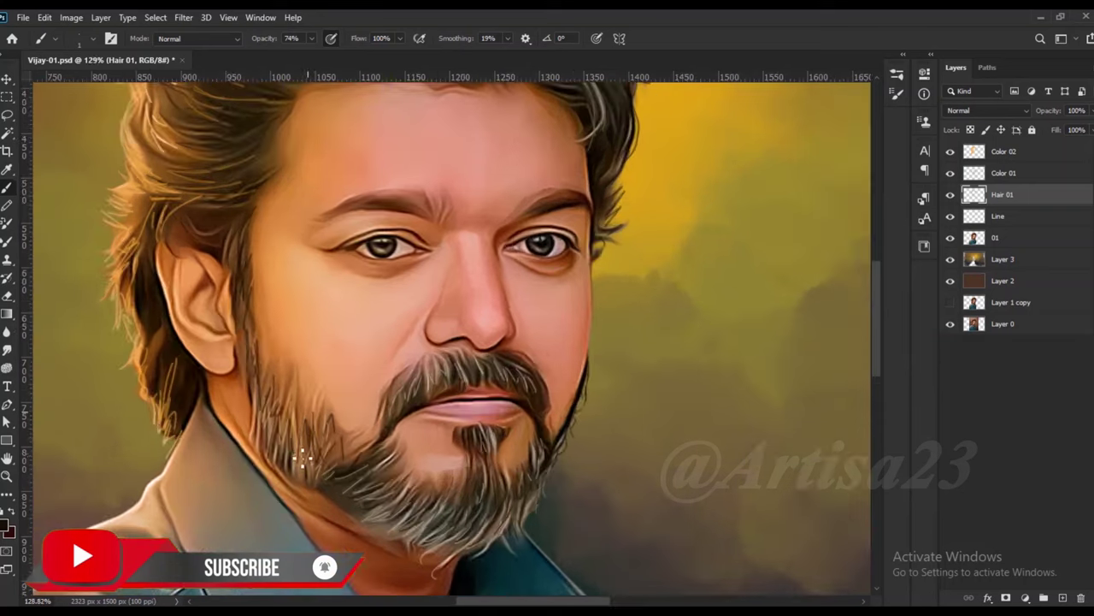
pyautogui.scroll(-3, 442, 384)
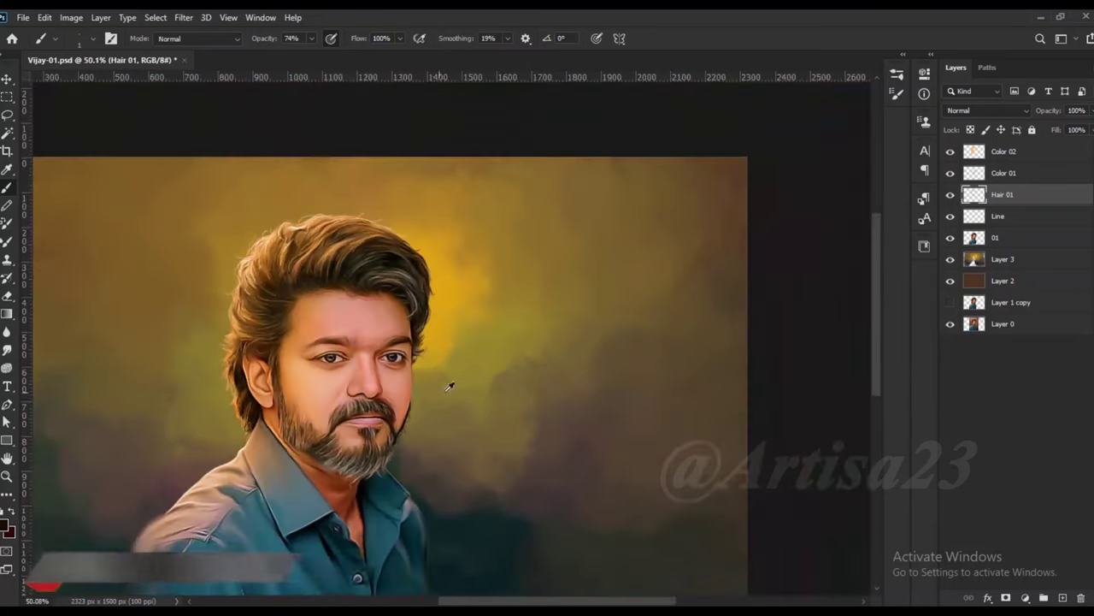
pyautogui.scroll(3, 428, 325)
pyautogui.scroll(2, 433, 348)
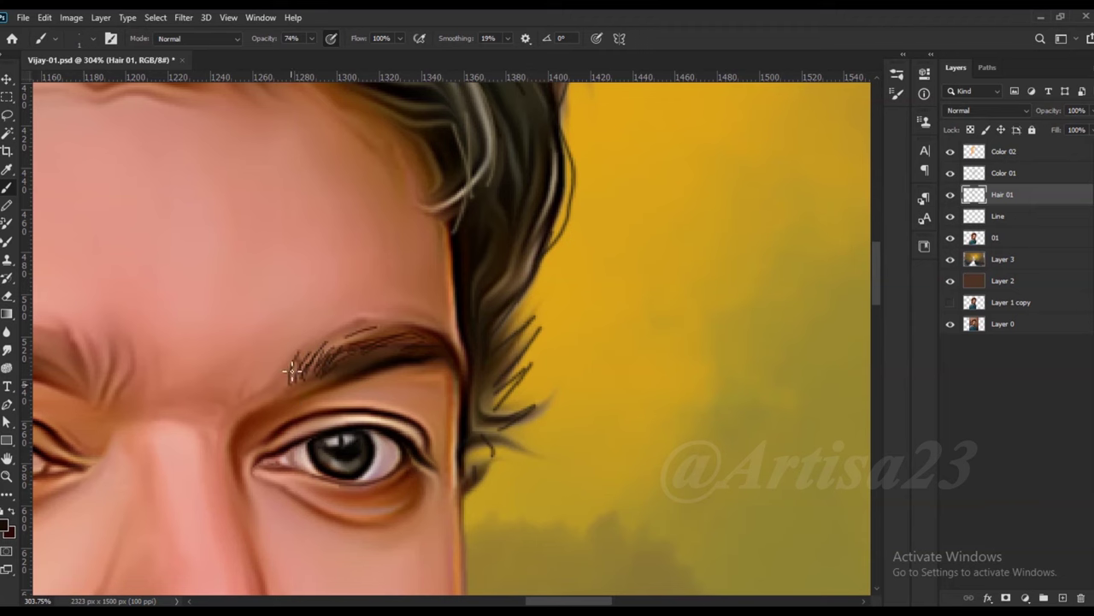
# Paint three short dark hair strokes into the eyebrow on the Hair 01 layer
pyautogui.scroll(-3, 295, 394)
pyautogui.scroll(3, 288, 357)
pyautogui.moveTo(291, 369); pyautogui.dragTo(240, 347)
pyautogui.moveTo(329, 380); pyautogui.dragTo(295, 346)
pyautogui.moveTo(349, 383); pyautogui.dragTo(342, 355)
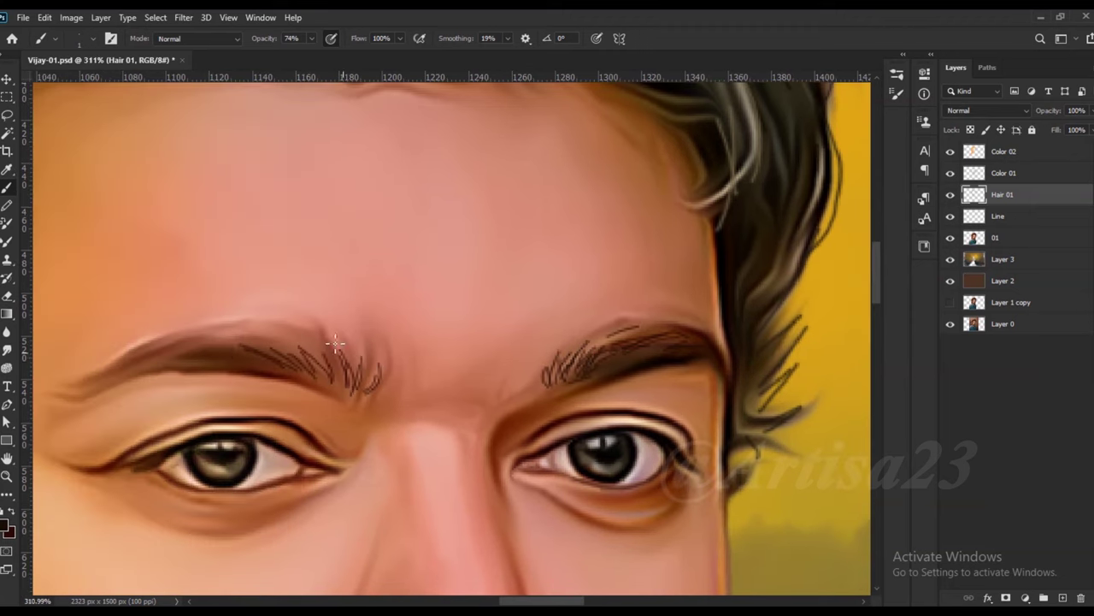
pyautogui.scroll(-3, 282, 363)
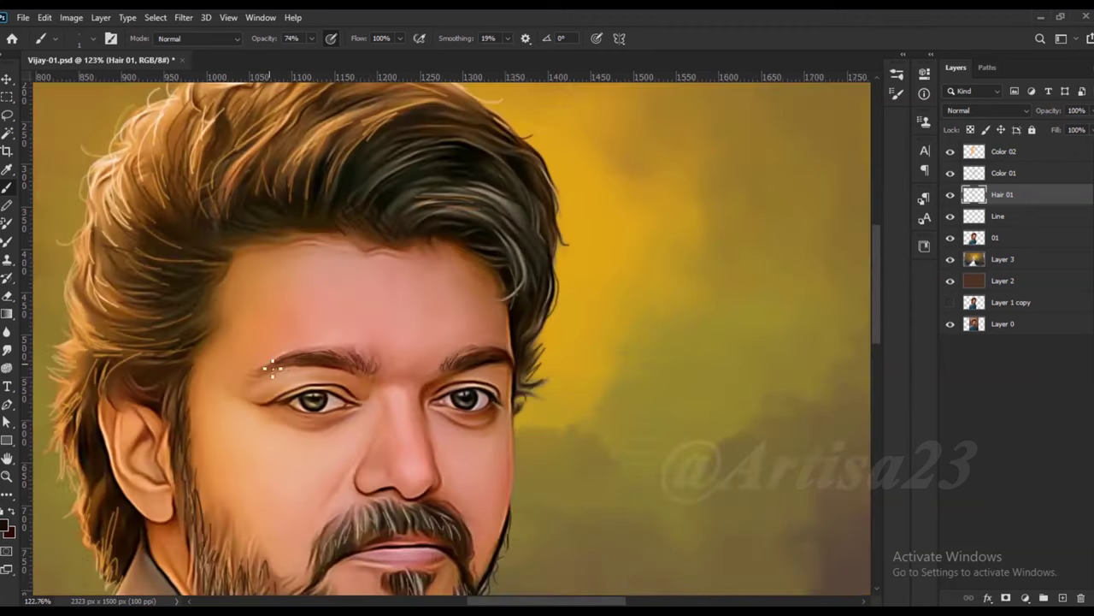
pyautogui.scroll(-3, 272, 368)
pyautogui.scroll(-1, 430, 337)
pyautogui.scroll(1, 430, 337)
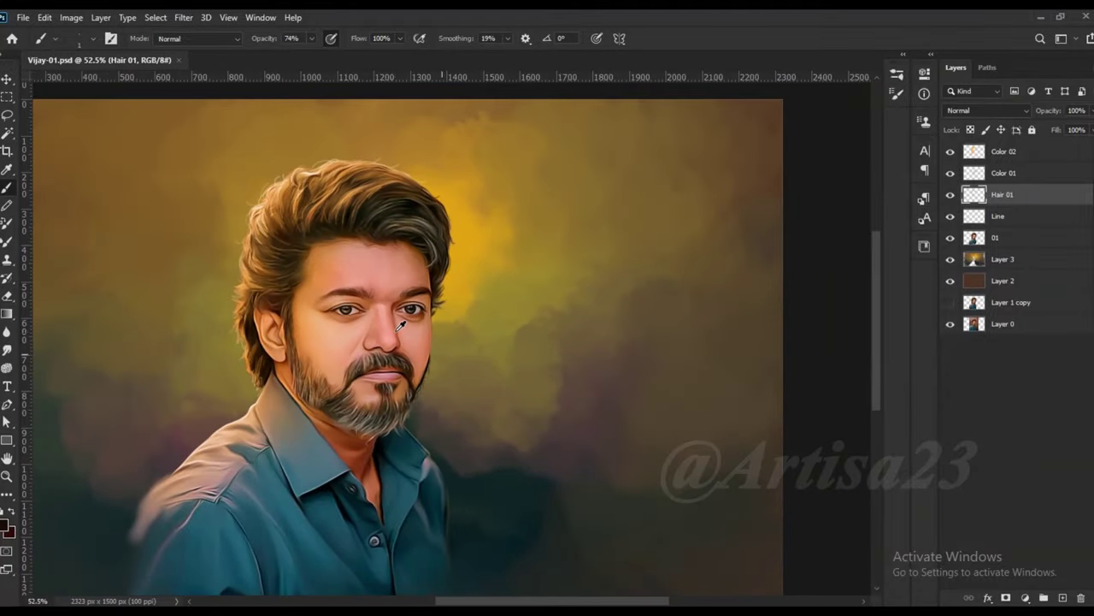
pyautogui.scroll(-2, 401, 325)
# Create a new empty layer at the top of the stack, above Color 02
pyautogui.press('v')
pyautogui.scroll(1, 376, 325)
pyautogui.click(1063, 598)
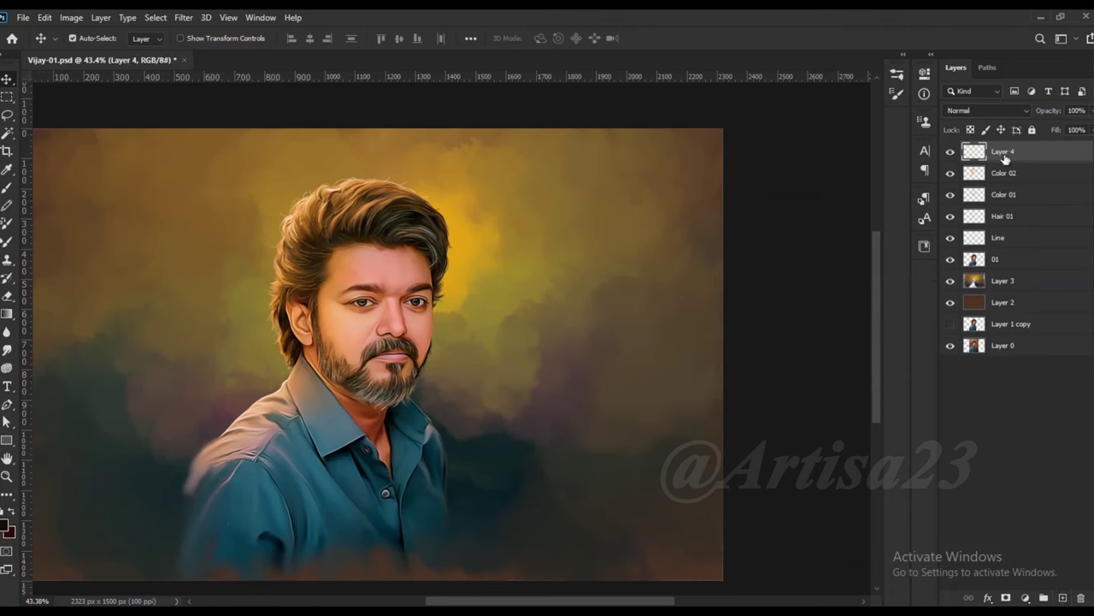
pyautogui.click(1005, 177)
pyautogui.scroll(5, 385, 393)
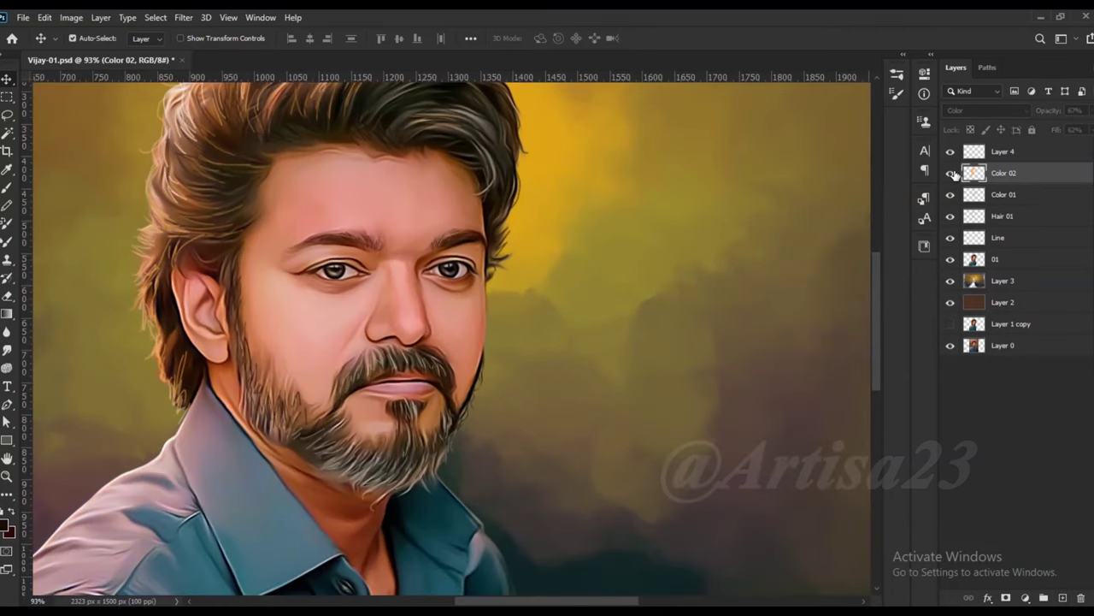
pyautogui.scroll(1, 384, 393)
pyautogui.scroll(2, 384, 393)
# Rename the new top layer to Color 03
pyautogui.click(950, 217)
pyautogui.click(950, 216)
pyautogui.doubleClick(1003, 151)
pyautogui.write('03')
pyautogui.press('Return')
# Make Hair 01 the active layer again with the Brush tool ready
pyautogui.scroll(-3, 618, 237)
pyautogui.scroll(2, 618, 237)
pyautogui.scroll(1, 619, 237)
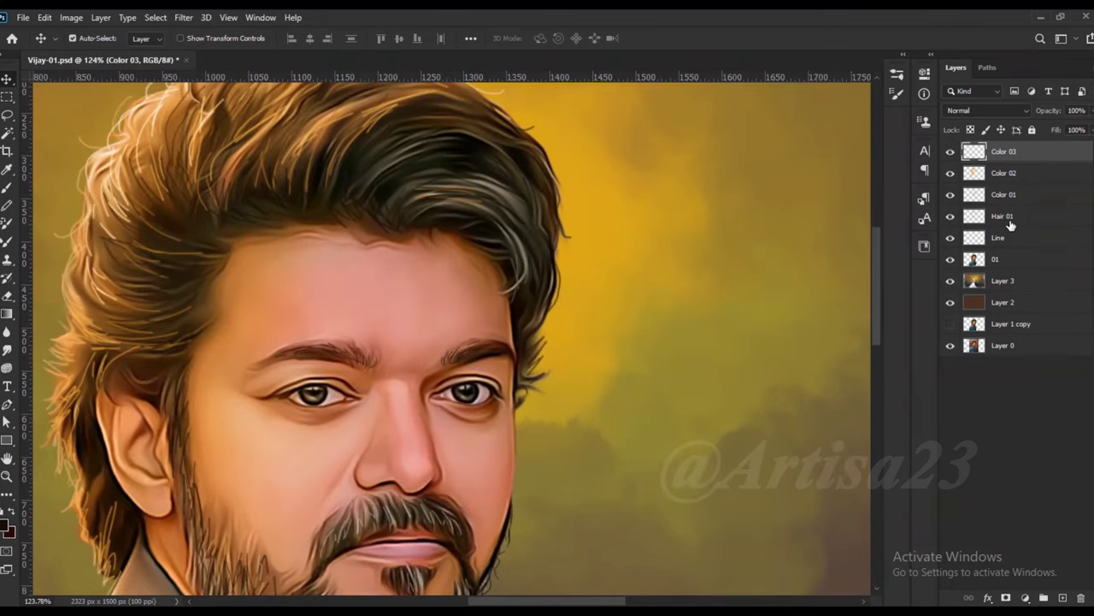
pyautogui.click(1010, 218)
pyautogui.scroll(2, 564, 349)
pyautogui.press('b')
pyautogui.scroll(2, 564, 349)
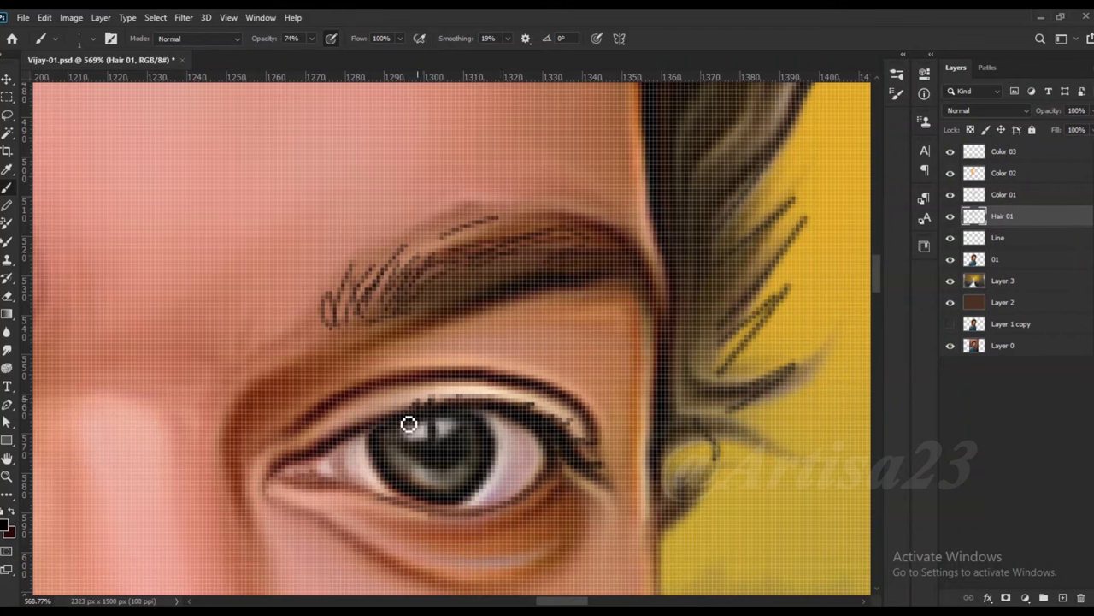
# Paint short dark lash strands beneath the lower eyelids on the Hair 01 layer
pyautogui.hscroll(-2, 551, 414)
pyautogui.scroll(-5, 610, 402)
pyautogui.scroll(5, 139, 483)
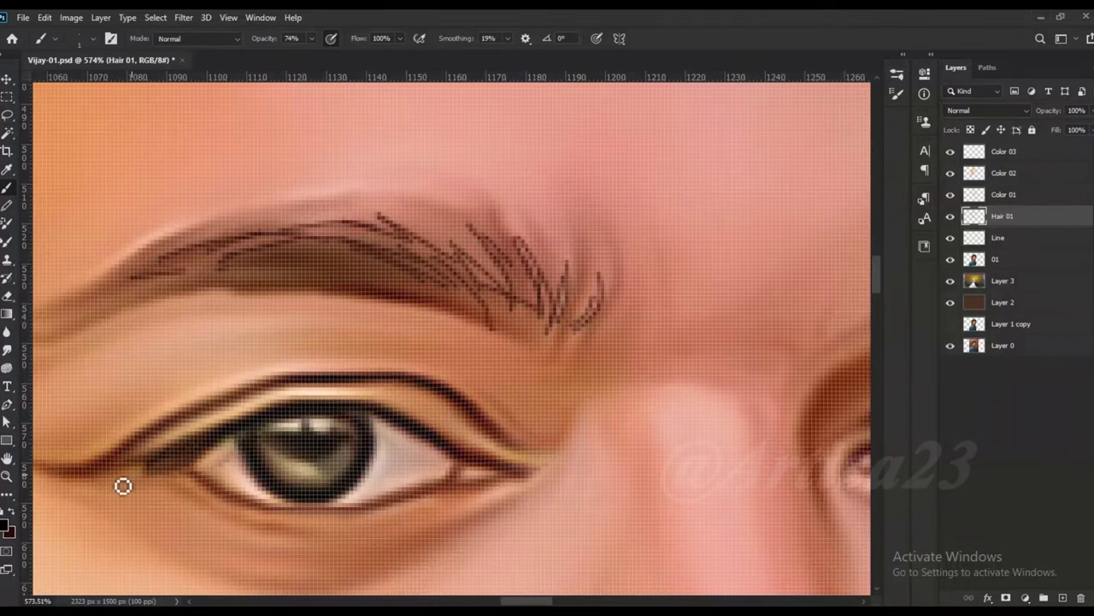
pyautogui.scroll(-1, 350, 427)
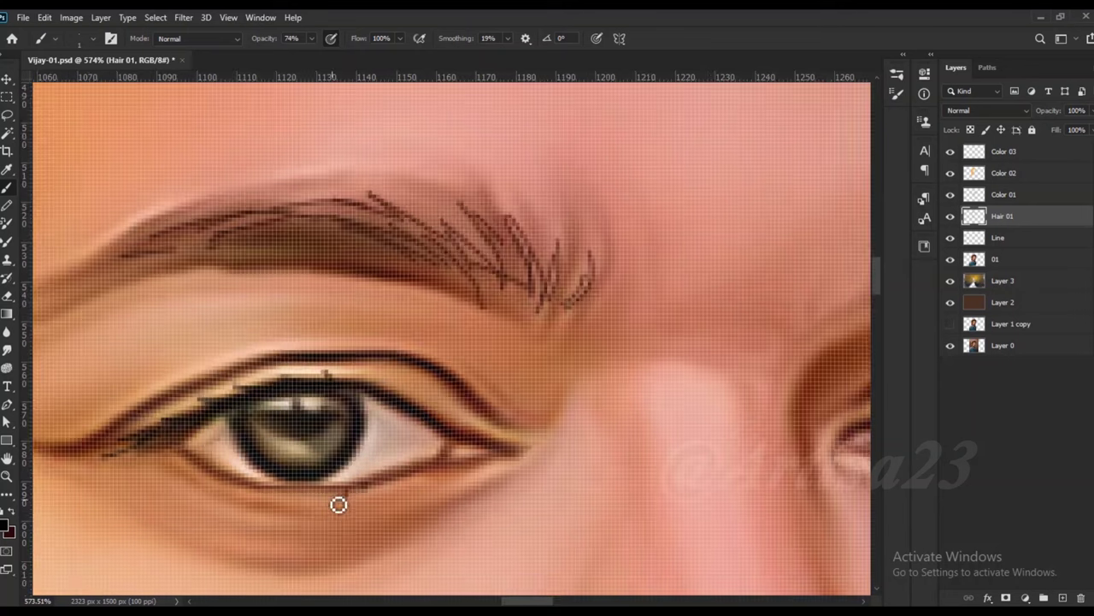
pyautogui.moveTo(347, 489); pyautogui.dragTo(304, 504)
pyautogui.moveTo(295, 494); pyautogui.dragTo(290, 506)
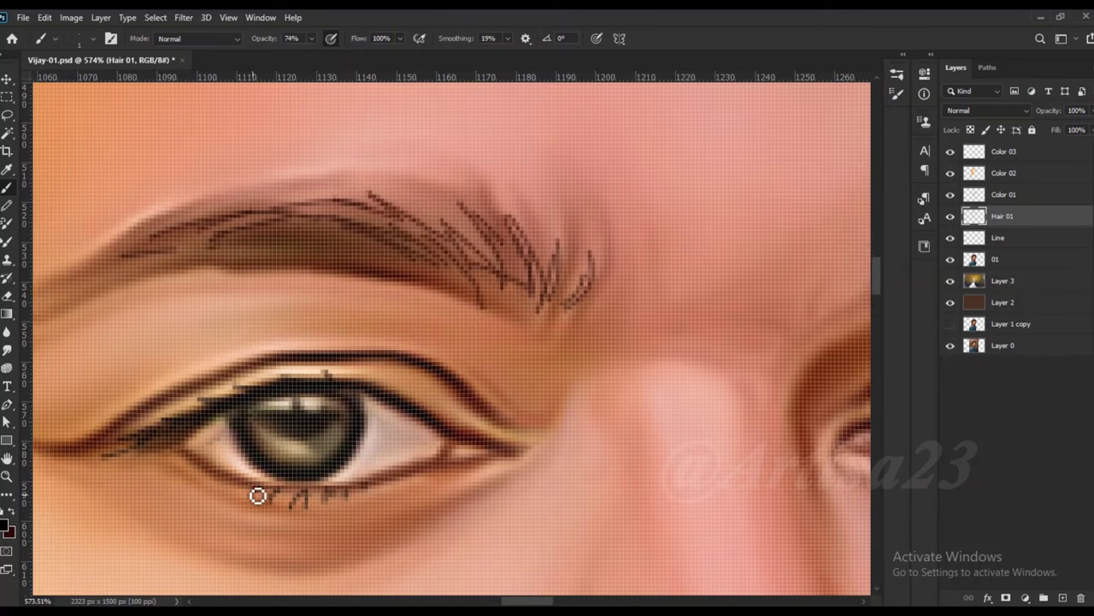
pyautogui.scroll(-5, 195, 489)
pyautogui.scroll(5, 636, 485)
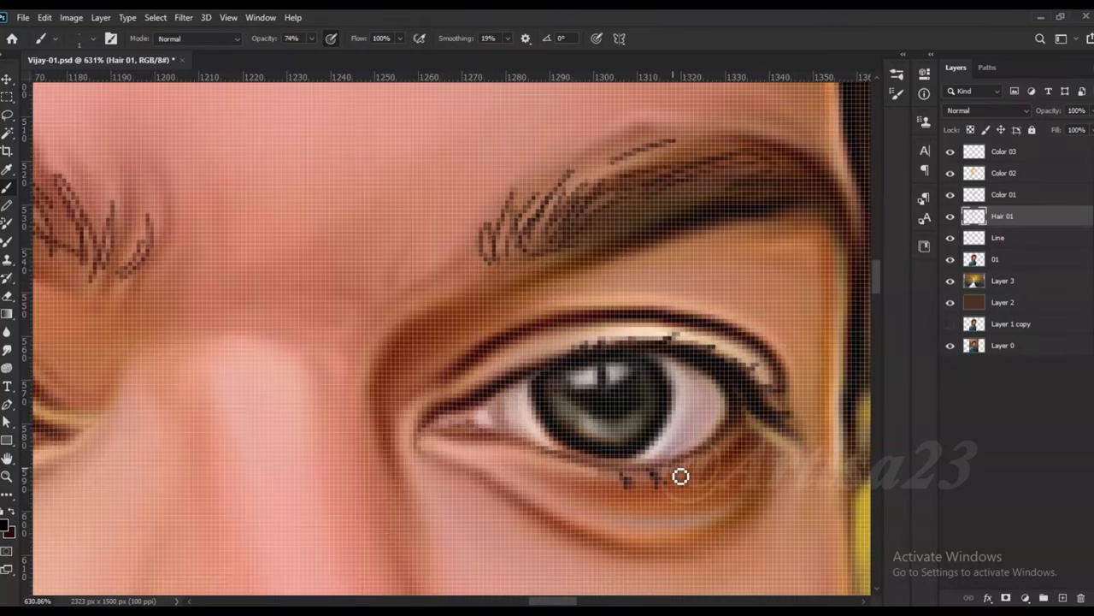
pyautogui.scroll(-4, 617, 490)
pyautogui.scroll(-3, 402, 443)
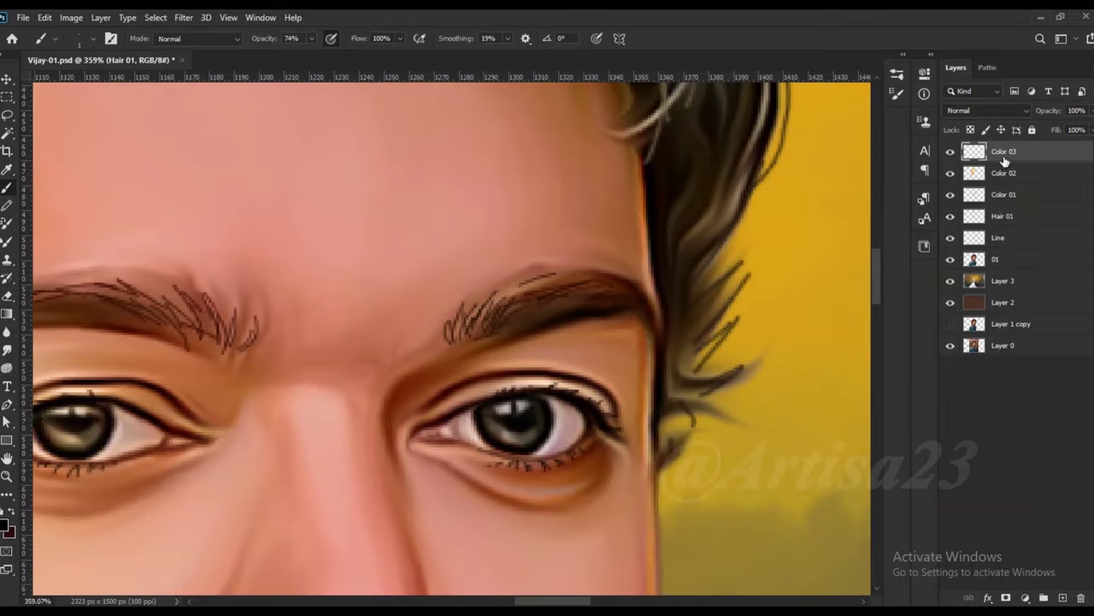
pyautogui.scroll(-2, 465, 305)
pyautogui.press('F5')
pyautogui.press('F5')
pyautogui.press('F5')
# Choose the Soft Round brush and set the foreground colour to a mint teal
pyautogui.click(681, 94)
pyautogui.click(684, 178)
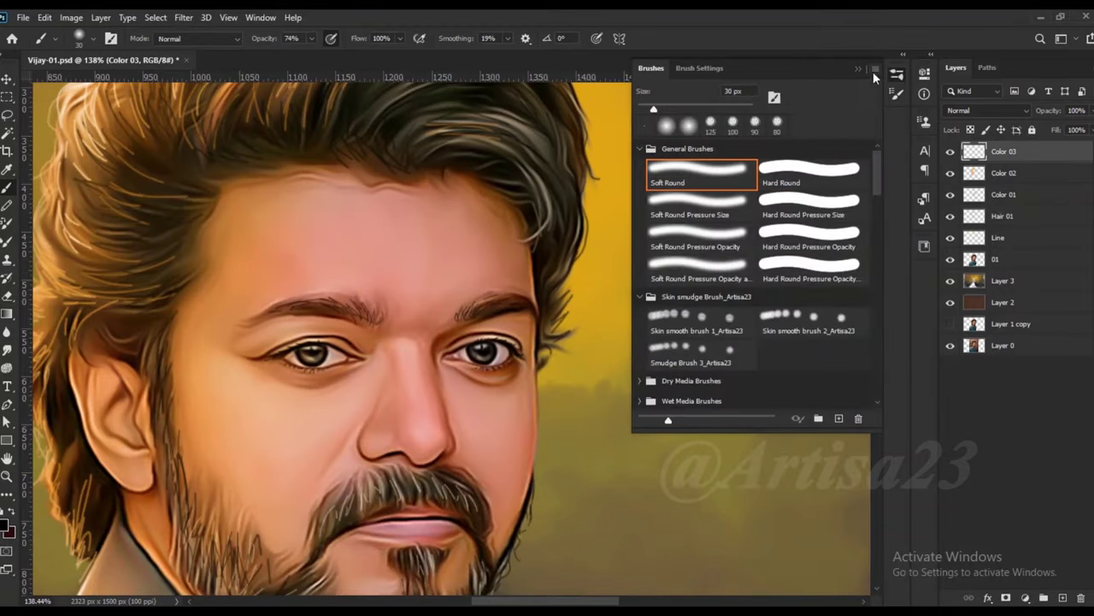
pyautogui.press('F5')
pyautogui.scroll(-2, 647, 220)
pyautogui.scroll(-2, 647, 220)
pyautogui.click(6, 526)
pyautogui.click(838, 448)
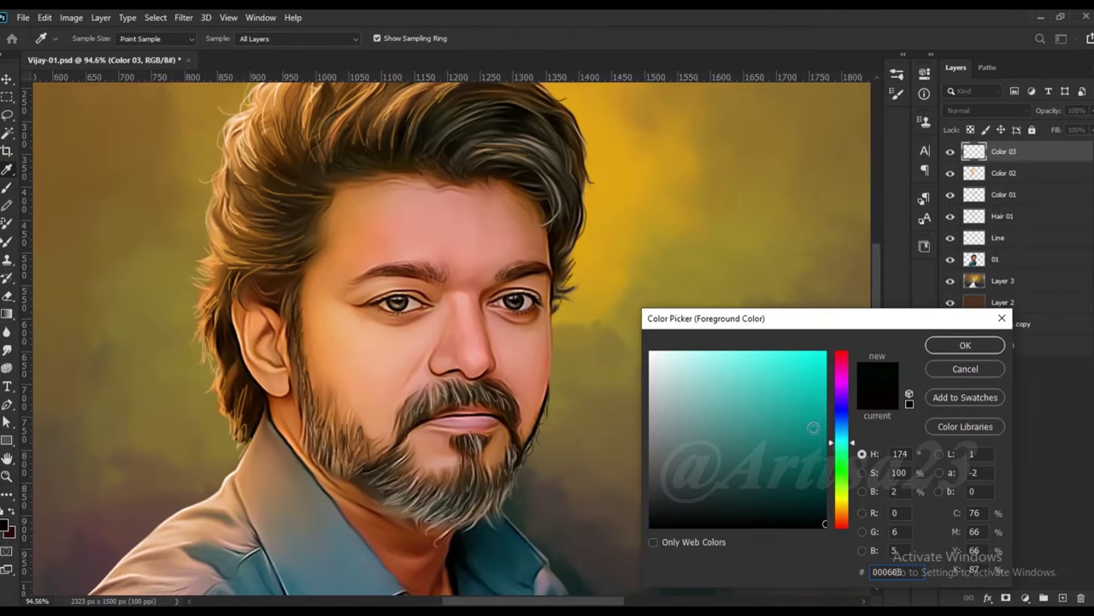
pyautogui.click(746, 383)
pyautogui.click(966, 346)
# Set the Color 03 layer's blend mode to Color
pyautogui.click(988, 111)
pyautogui.click(994, 441)
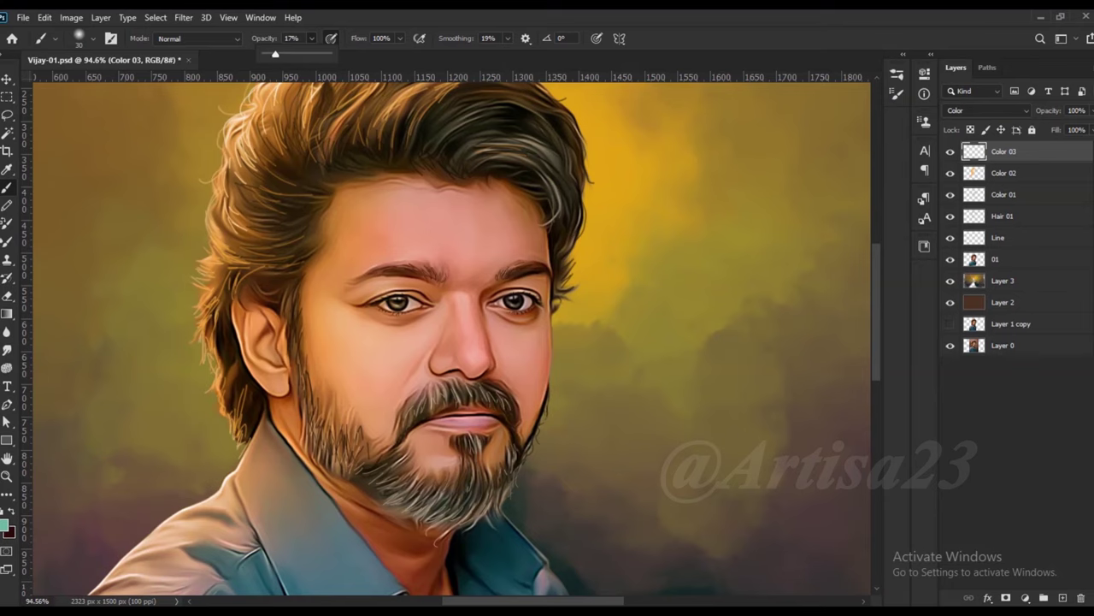
pyautogui.scroll(3, 496, 337)
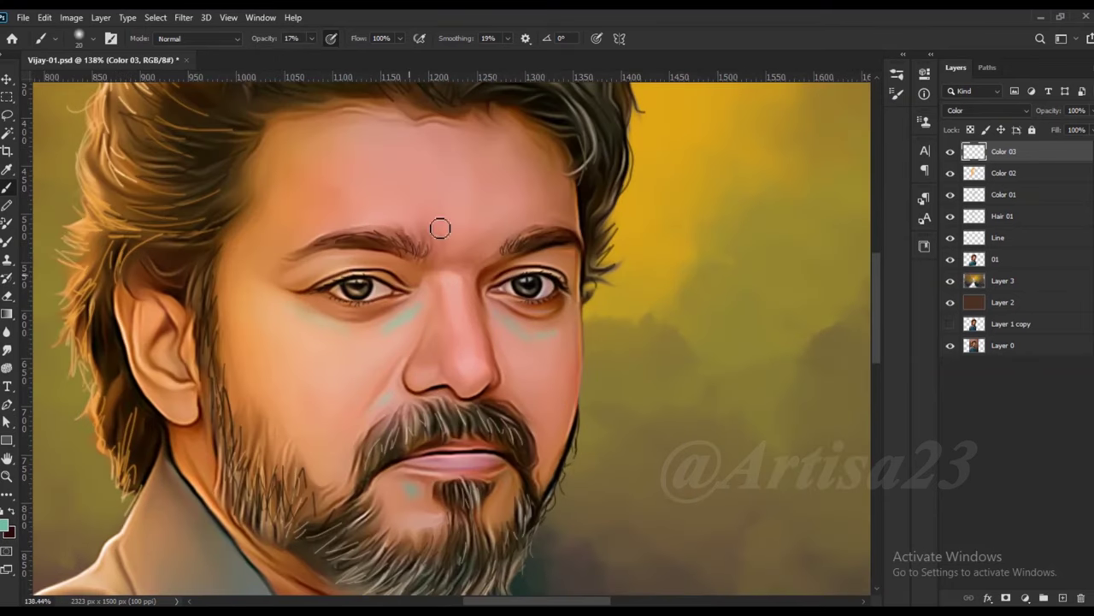
pyautogui.scroll(-1, 261, 339)
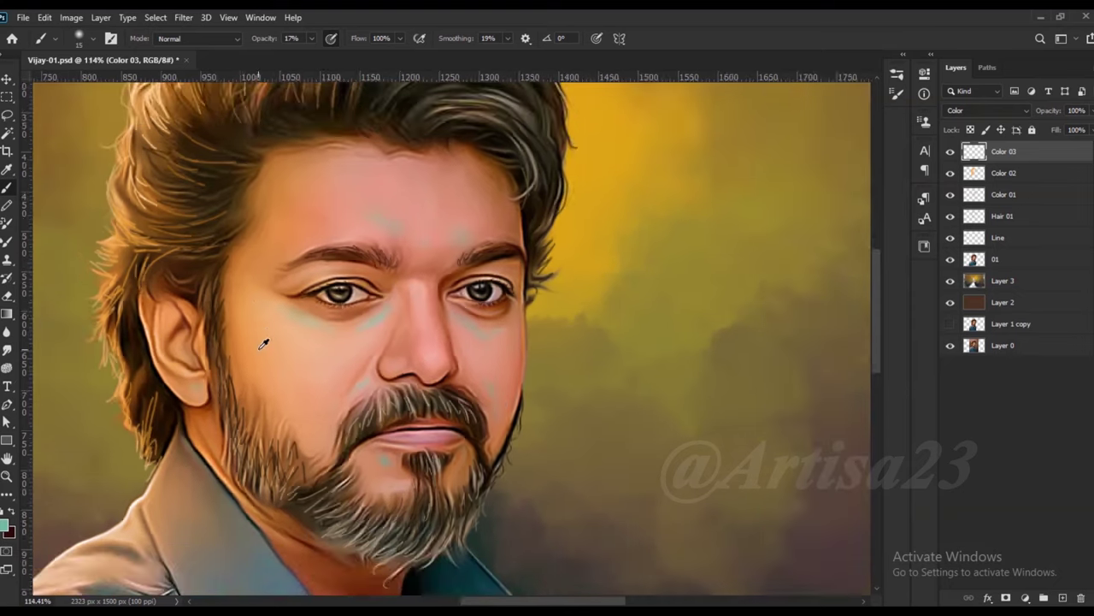
pyautogui.scroll(-1, 288, 496)
pyautogui.scroll(-1, 324, 402)
pyautogui.scroll(-2, 376, 342)
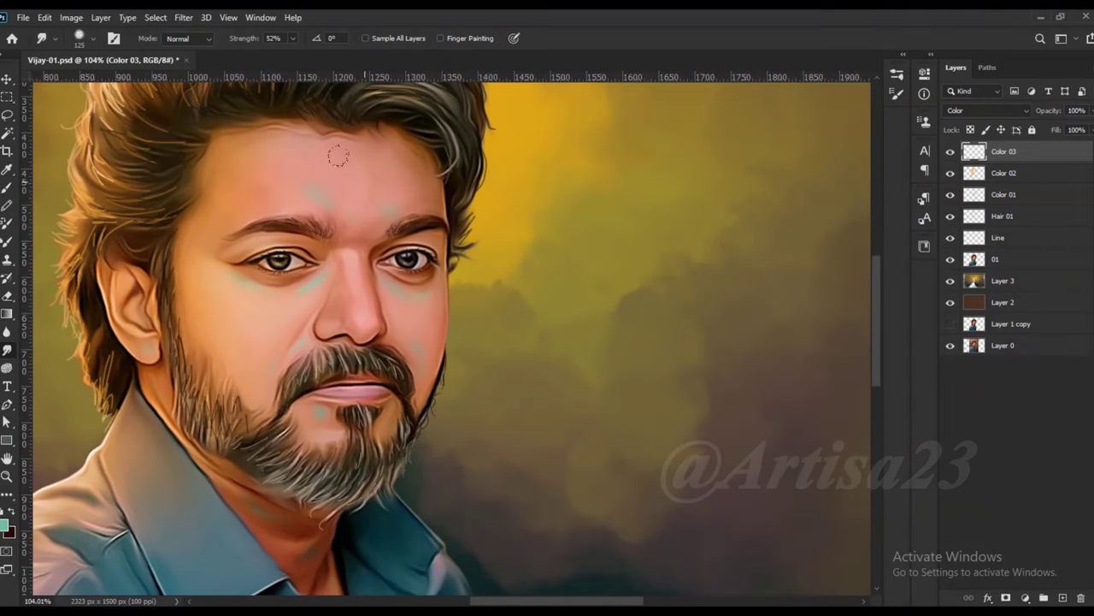
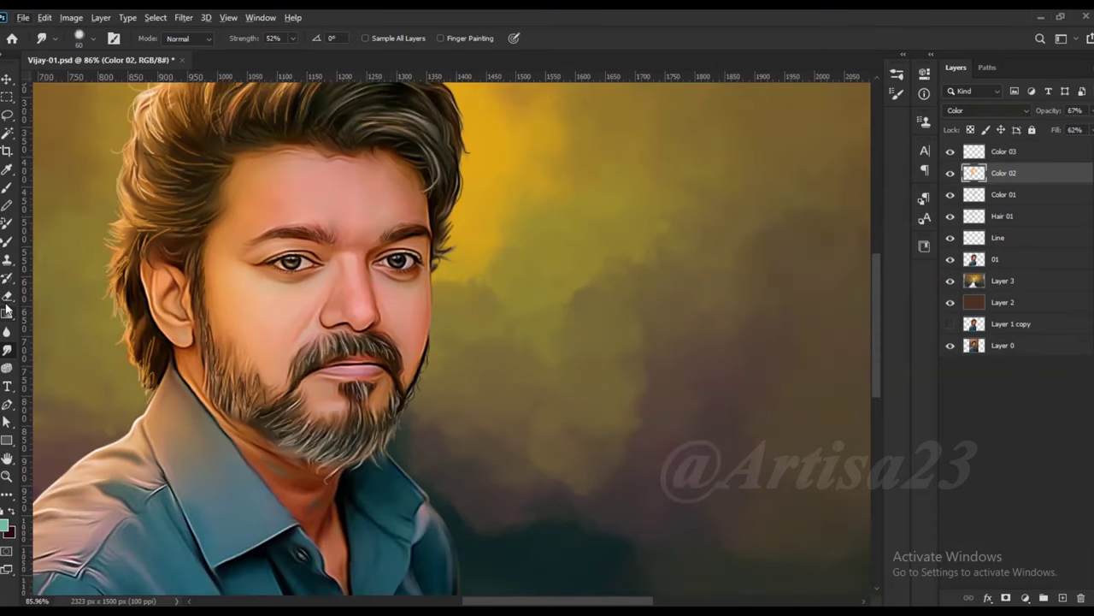
# Switch to the Eraser with a soft 30px brush tip for the colour layers
pyautogui.click(6, 299)
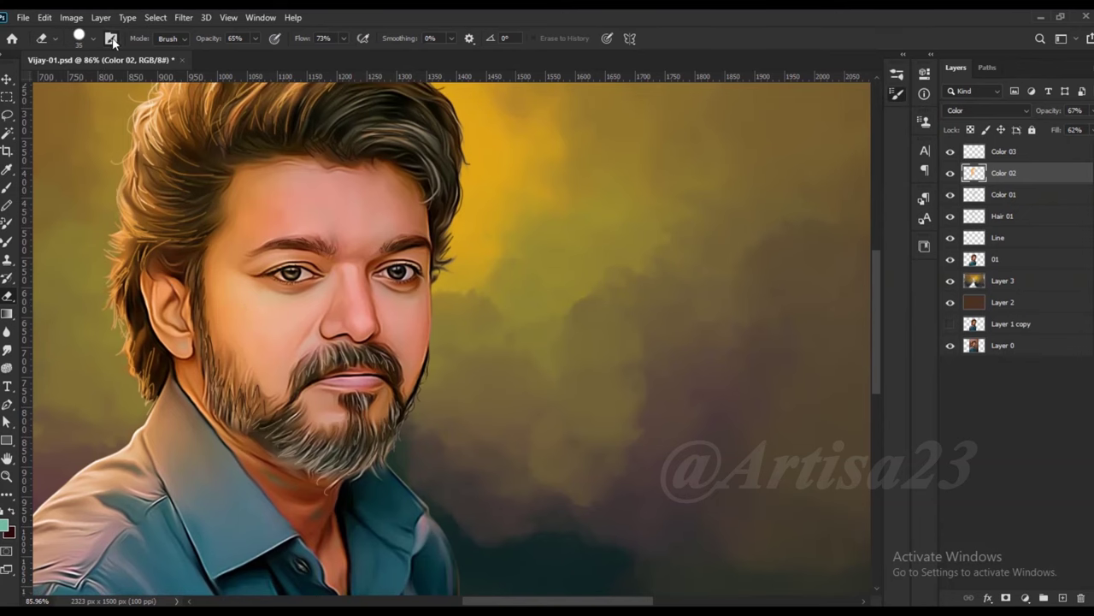
pyautogui.click(110, 38)
pyautogui.click(756, 99)
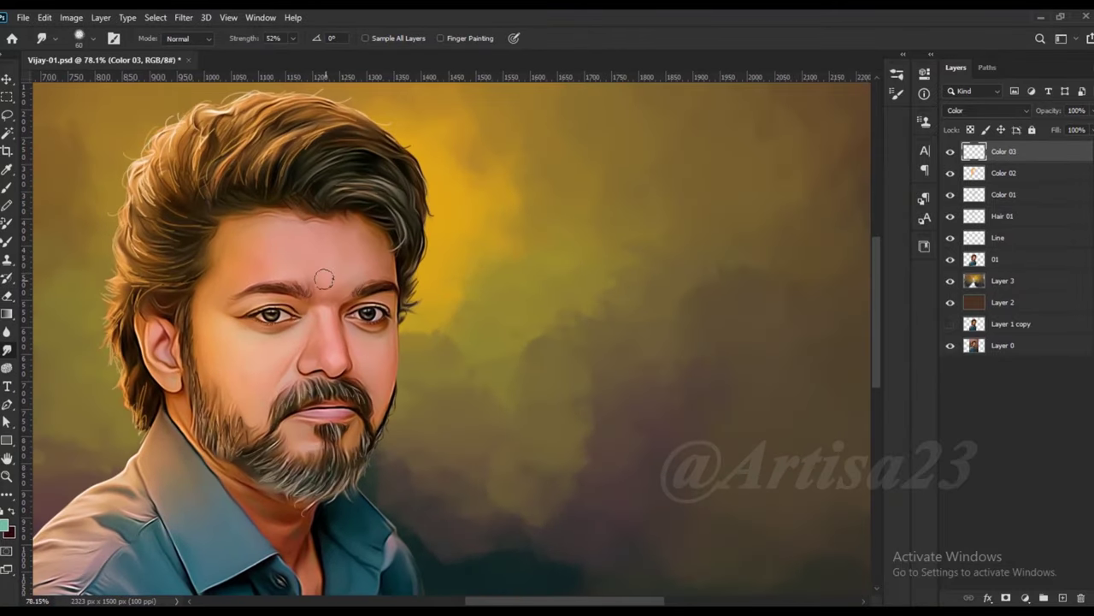
# Zoom out to see the whole portrait and select the Move tool
pyautogui.scroll(-5, 322, 278)
pyautogui.hotkey('ctrl', 's')
pyautogui.press('v')
pyautogui.click(23, 17)
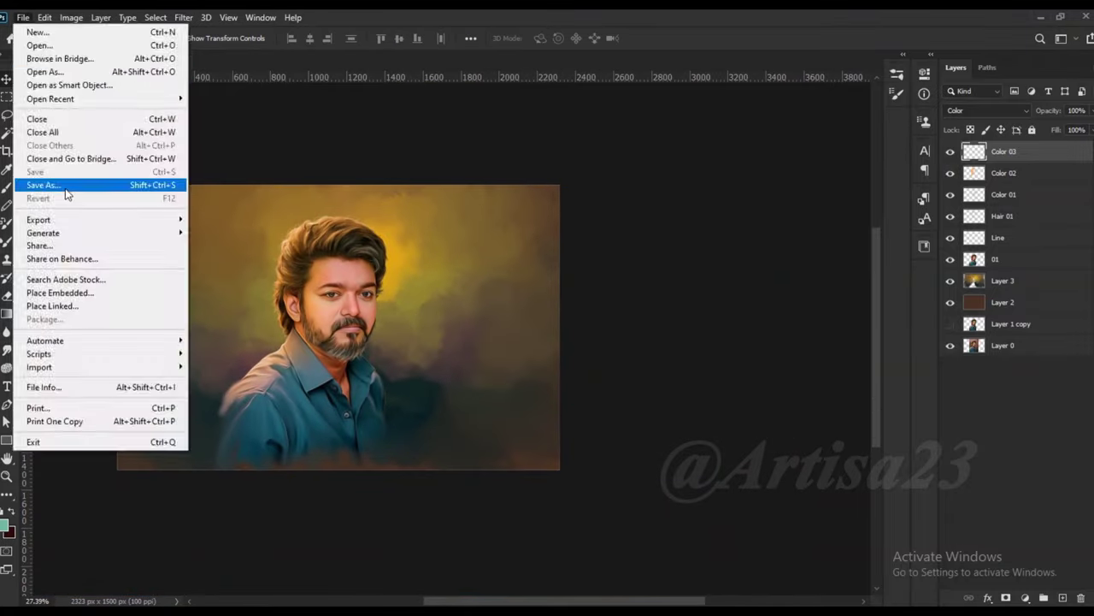
# Save as Vijay-01a.psd, replacing the old copy, then set the Brush to 43% opacity
pyautogui.click(65, 187)
pyautogui.press('Return')
pyautogui.press('Return')
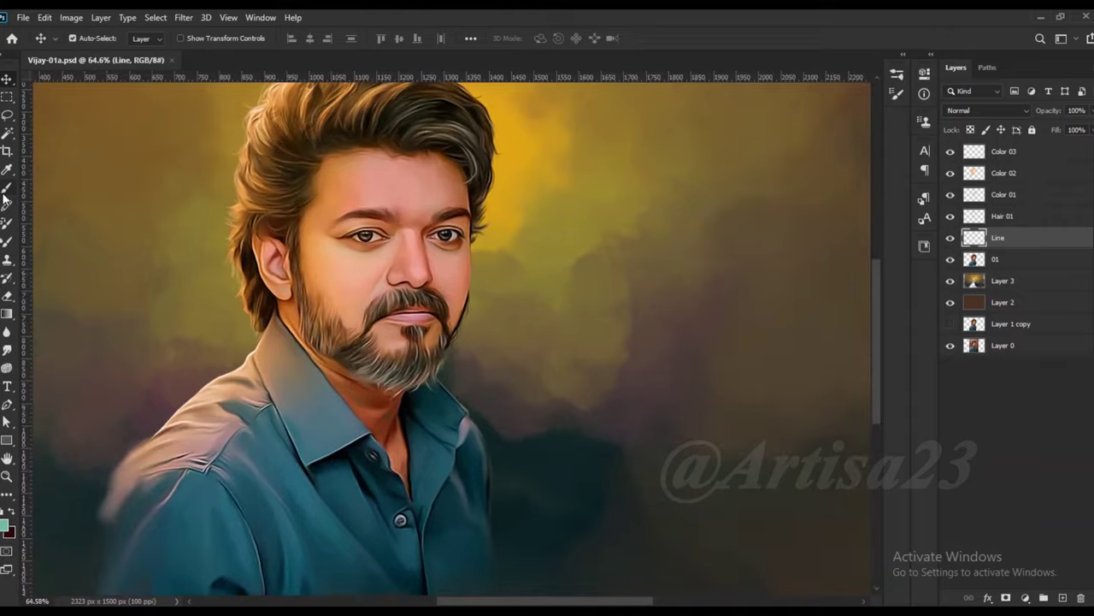
pyautogui.click(5, 192)
pyautogui.scroll(5, 444, 305)
pyautogui.scroll(5, 444, 305)
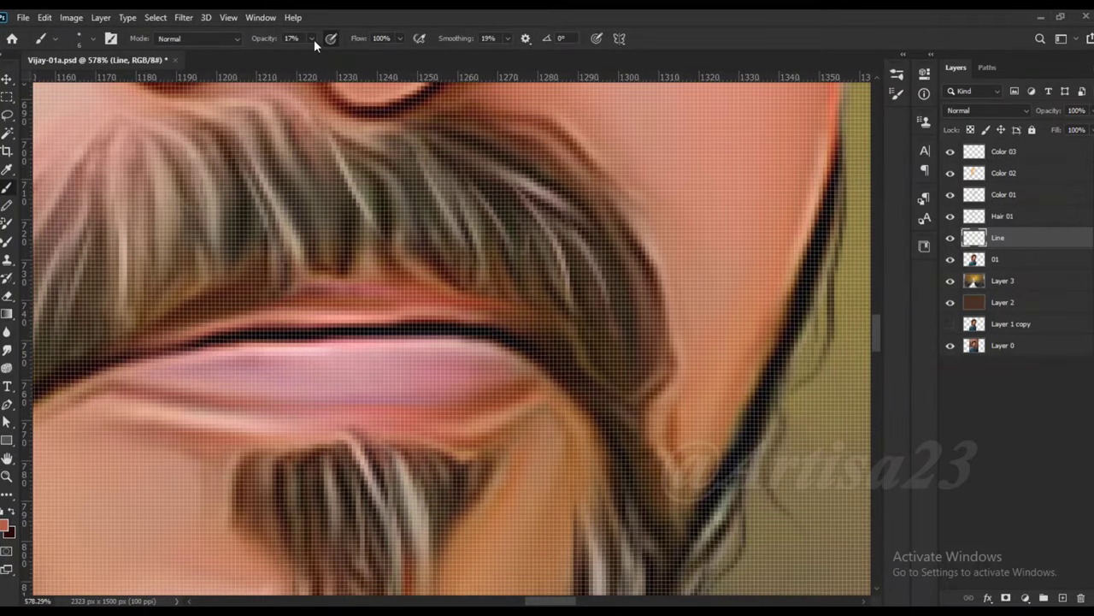
pyautogui.moveTo(312, 39); pyautogui.dragTo(359, 56)
# Zoom in on the lips and add a new empty layer above Color 03
pyautogui.scroll(2, 427, 296)
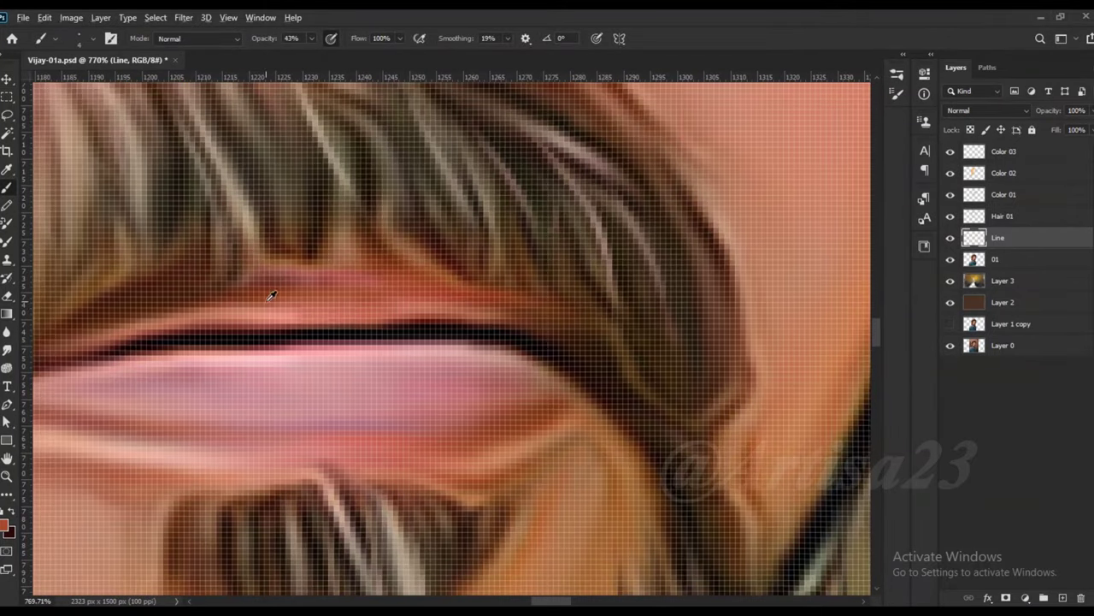
pyautogui.scroll(-2, 435, 311)
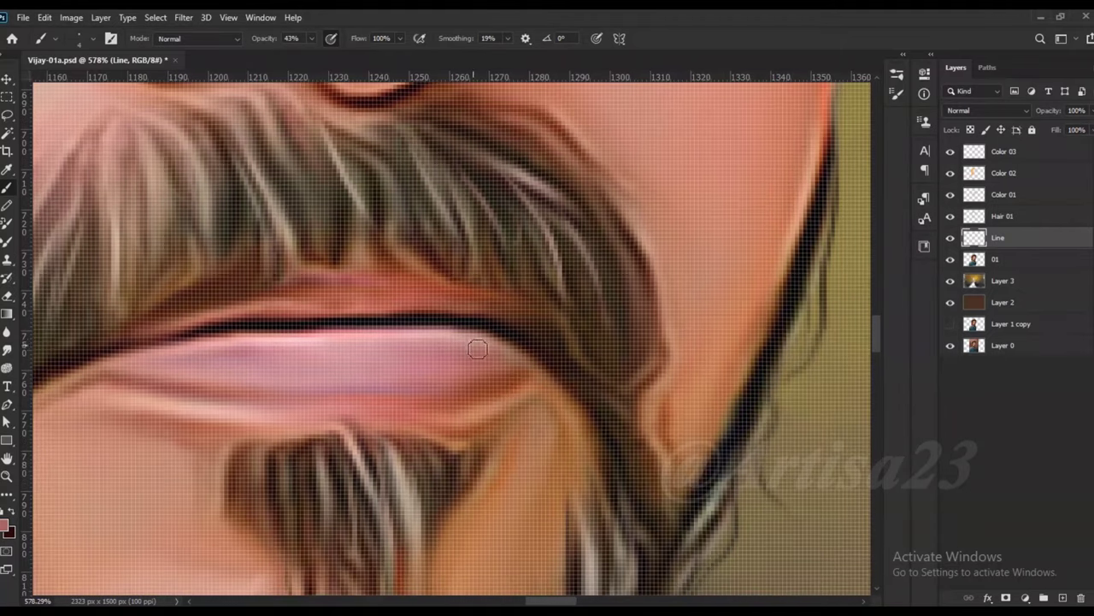
pyautogui.scroll(-1, 342, 347)
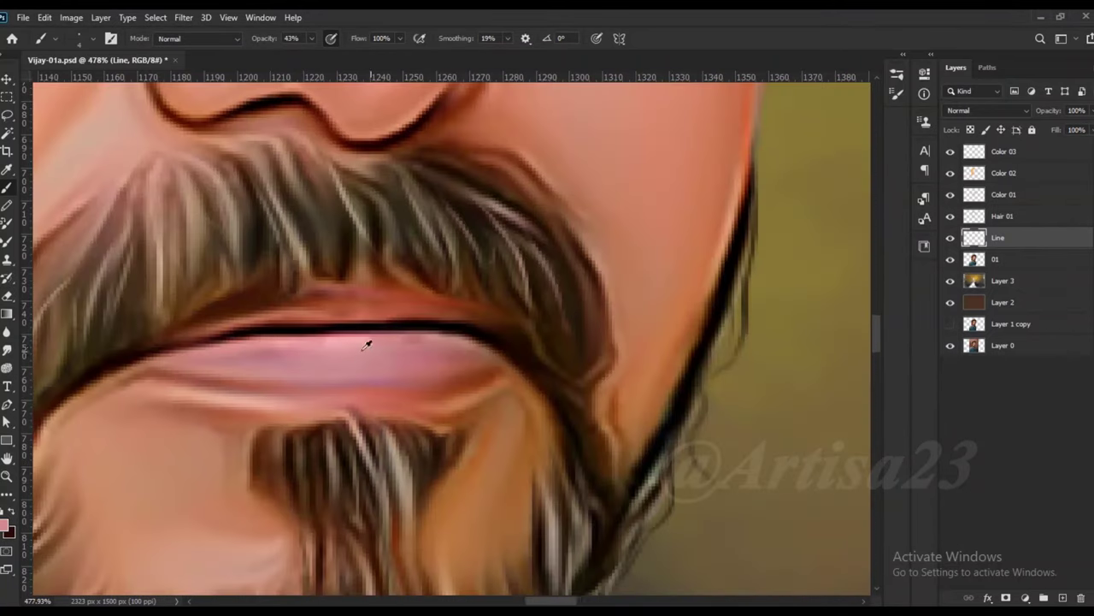
pyautogui.scroll(-1, 448, 338)
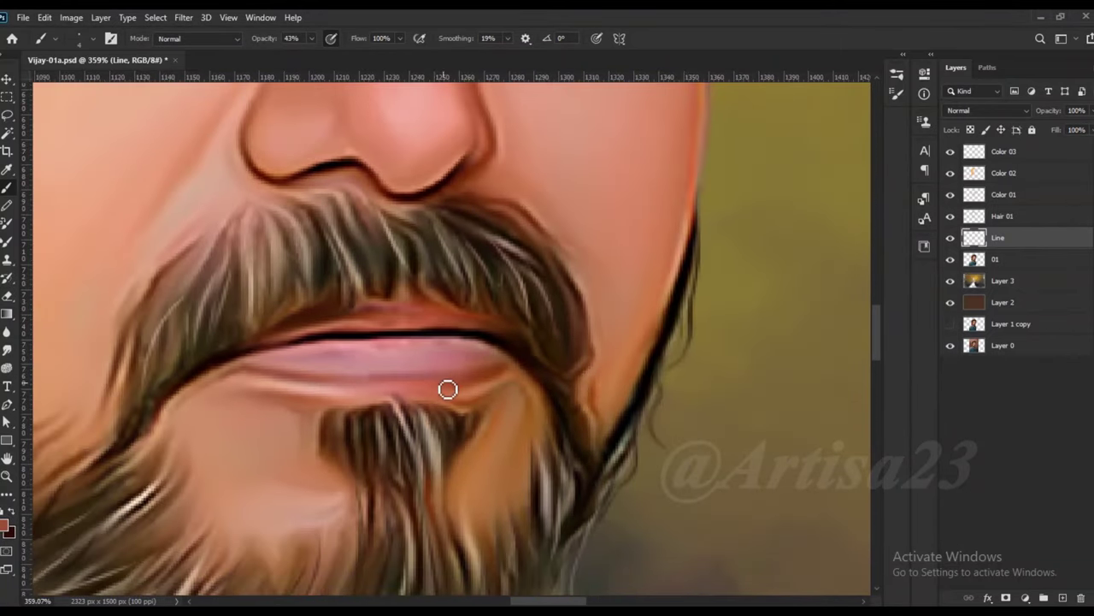
pyautogui.scroll(-4, 423, 346)
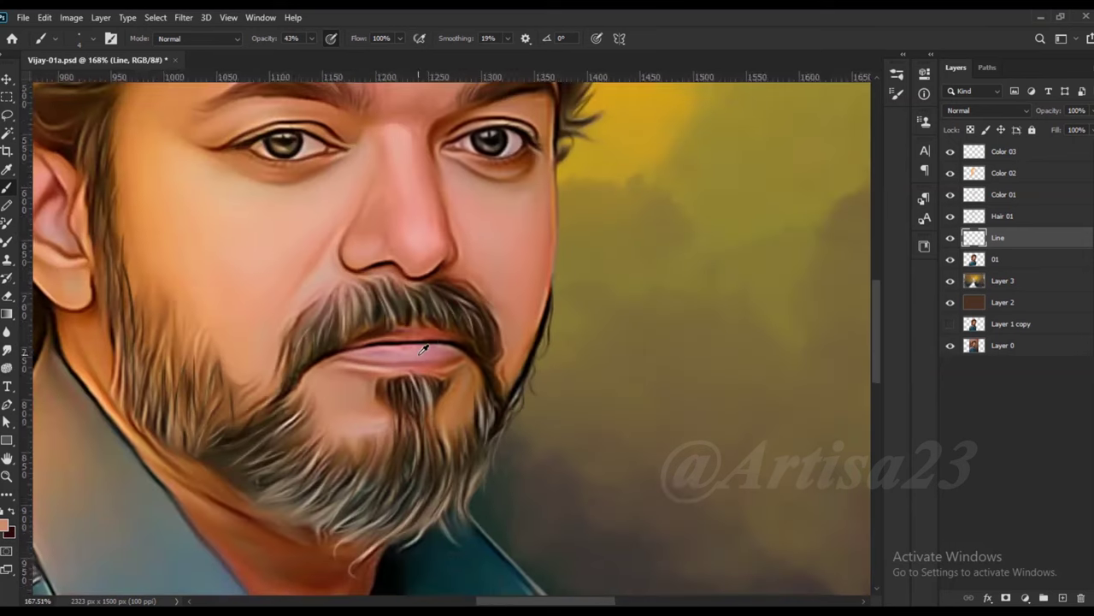
pyautogui.click(1063, 597)
# Name the new layer Lips and set a dark red foreground with brush opacity 84%
pyautogui.doubleClick(1004, 150)
pyautogui.write('Lips')
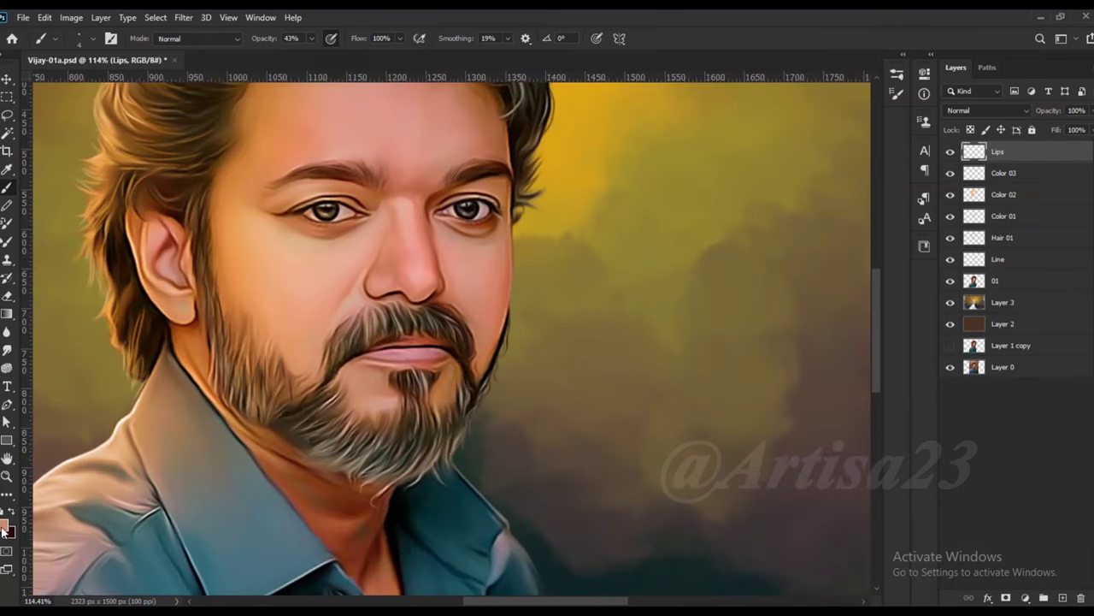
pyautogui.click(4, 525)
pyautogui.click(841, 438)
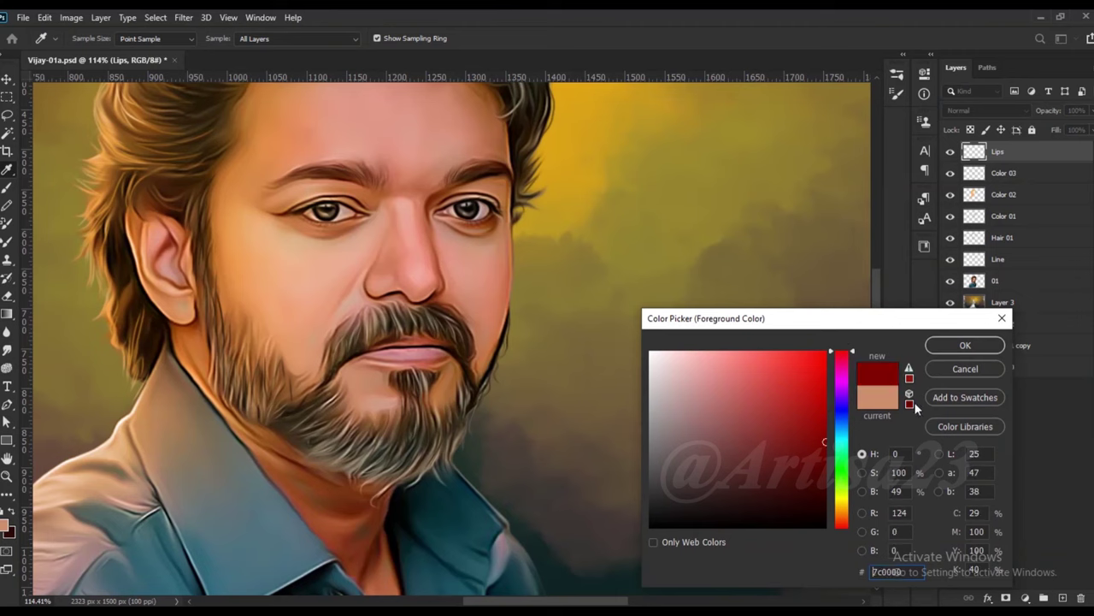
pyautogui.click(966, 345)
pyautogui.moveTo(311, 38); pyautogui.dragTo(337, 54)
pyautogui.scroll(1, 407, 301)
pyautogui.press('F5')
pyautogui.press('F5')
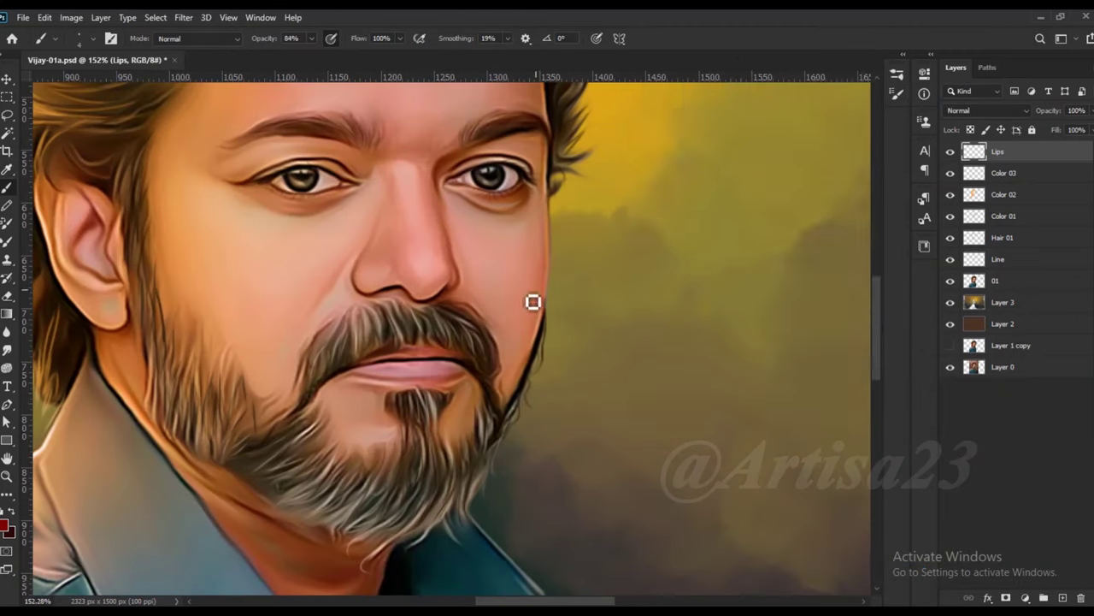
pyautogui.scroll(2, 433, 396)
# Paint dark red over the upper and lower lips
pyautogui.moveTo(424, 391); pyautogui.dragTo(348, 391)
pyautogui.moveTo(428, 368); pyautogui.dragTo(384, 368)
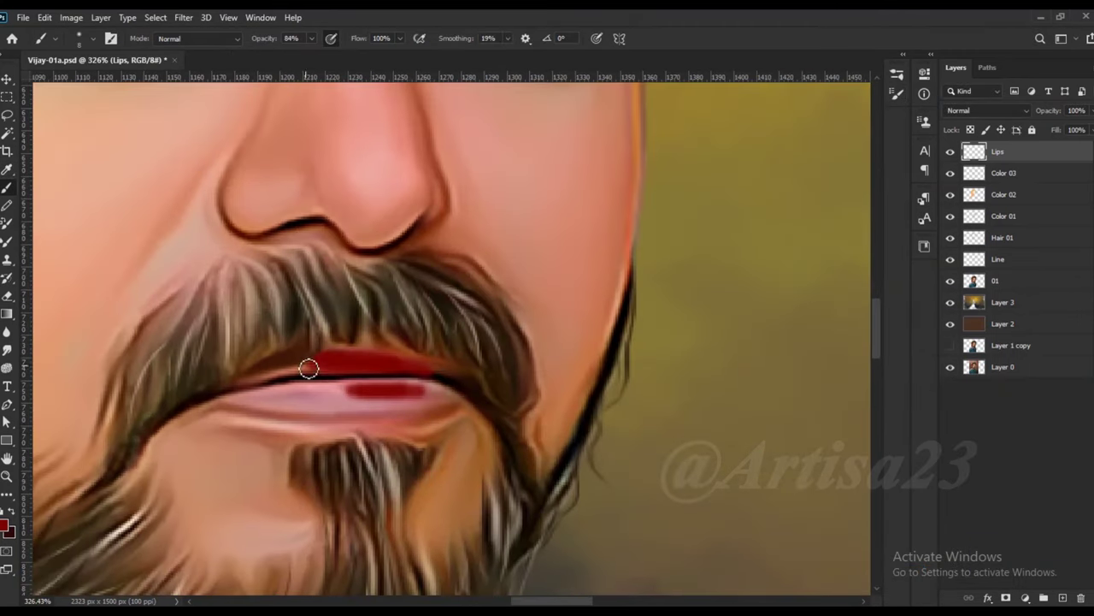
pyautogui.moveTo(249, 384)
pyautogui.mouseDown()
pyautogui.moveTo(342, 408)
pyautogui.moveTo(298, 420)
pyautogui.moveTo(401, 419)
pyautogui.mouseUp()
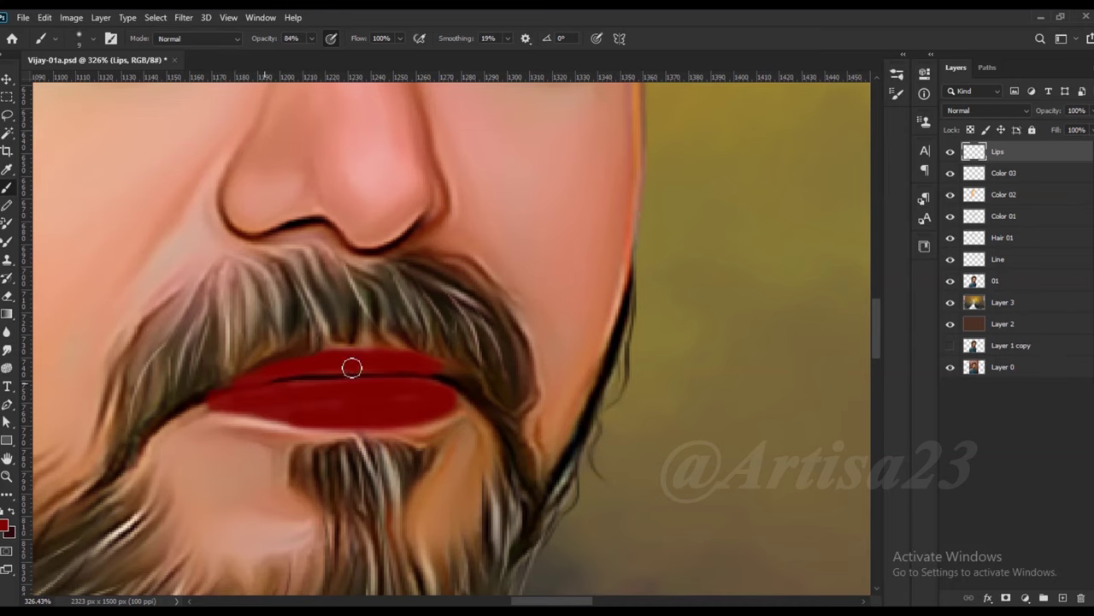
pyautogui.scroll(-5, 257, 401)
# Set the Lips layer to Soft Light and shift its hue toward pink with Hue/Saturation
pyautogui.click(988, 110)
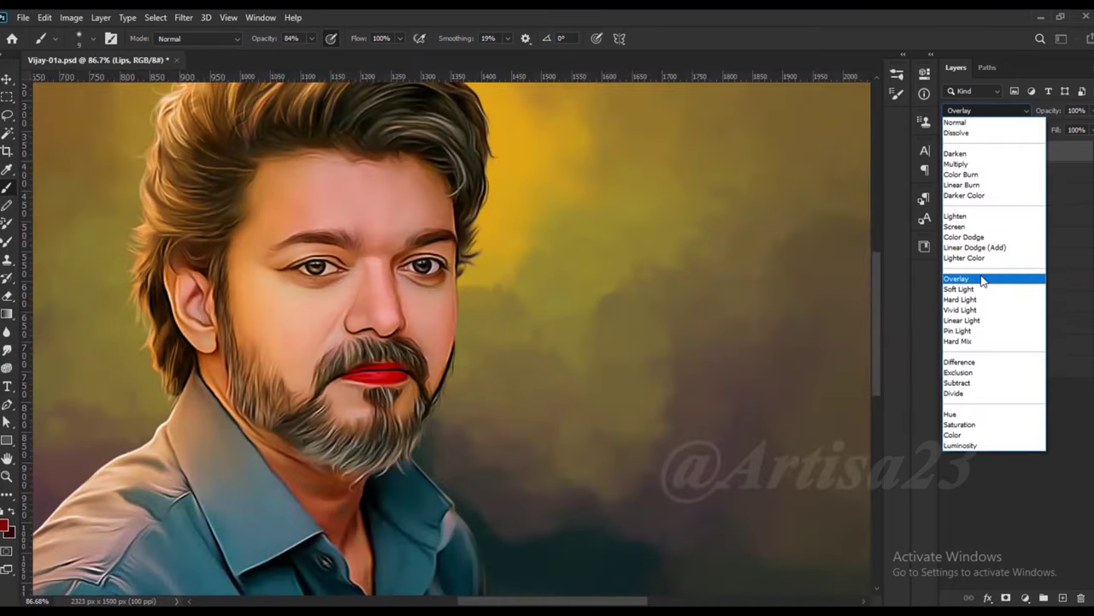
pyautogui.click(958, 289)
pyautogui.click(71, 18)
pyautogui.click(240, 127)
pyautogui.moveTo(894, 266); pyautogui.dragTo(860, 266)
pyautogui.click(1052, 213)
# Lower the Lips layer fill to 71% and opacity to 63%
pyautogui.moveTo(1087, 129)
pyautogui.mouseDown()
pyautogui.moveTo(1079, 146)
pyautogui.moveTo(1070, 127)
pyautogui.mouseUp()
pyautogui.click(1092, 110)
pyautogui.scroll(-2, 602, 289)
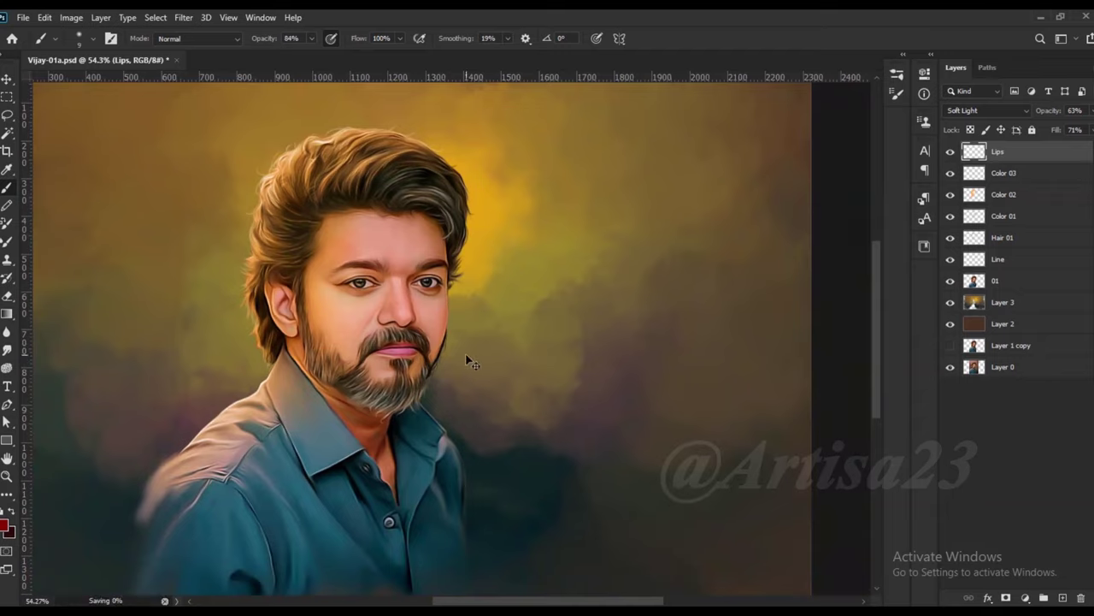
pyautogui.scroll(3, 467, 362)
pyautogui.scroll(2, 442, 303)
# Select Hair 01, zoom into the first eye and sample tan from its iris
pyautogui.click(1002, 237)
pyautogui.scroll(3, 248, 256)
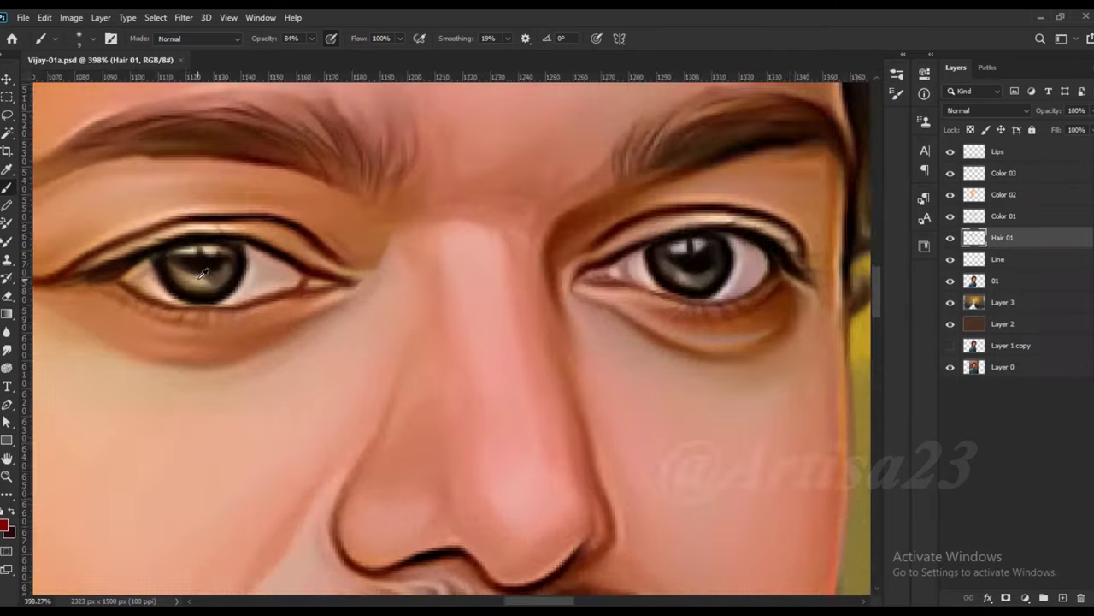
pyautogui.scroll(3, 213, 265)
pyautogui.scroll(1, 222, 293)
pyautogui.scroll(1, 205, 304)
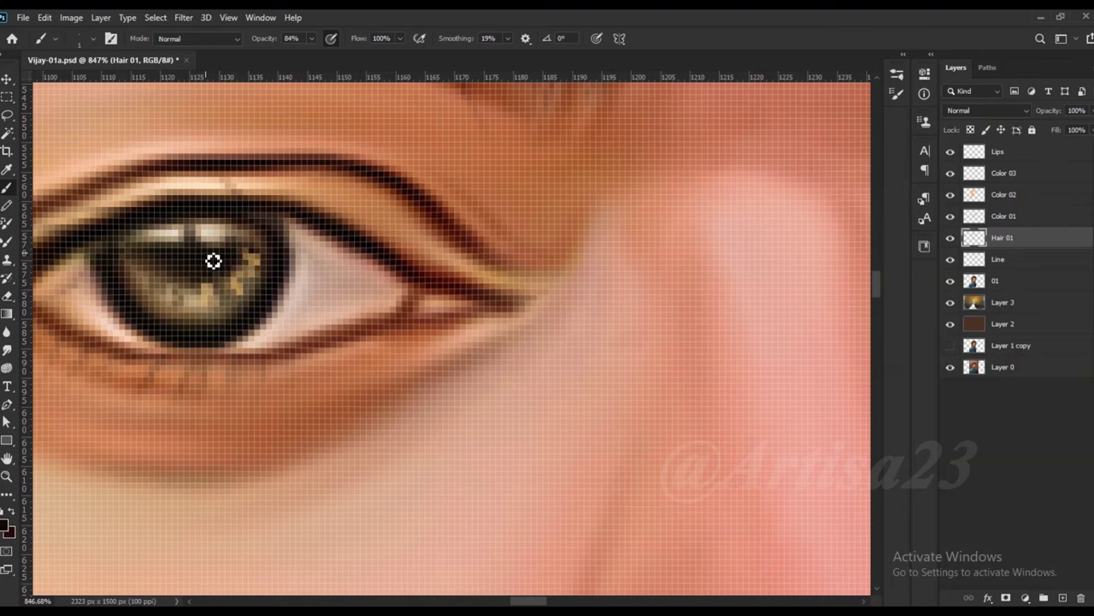
pyautogui.keyDown('alt'); pyautogui.click(176, 288); pyautogui.keyUp('alt')
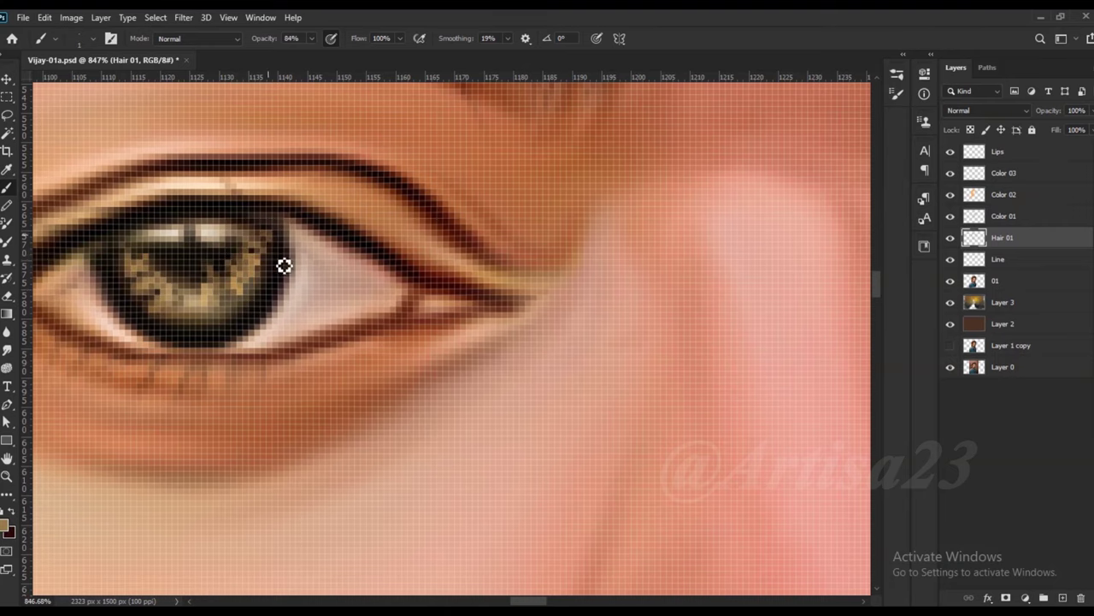
pyautogui.scroll(-5, 284, 265)
pyautogui.scroll(5, 584, 304)
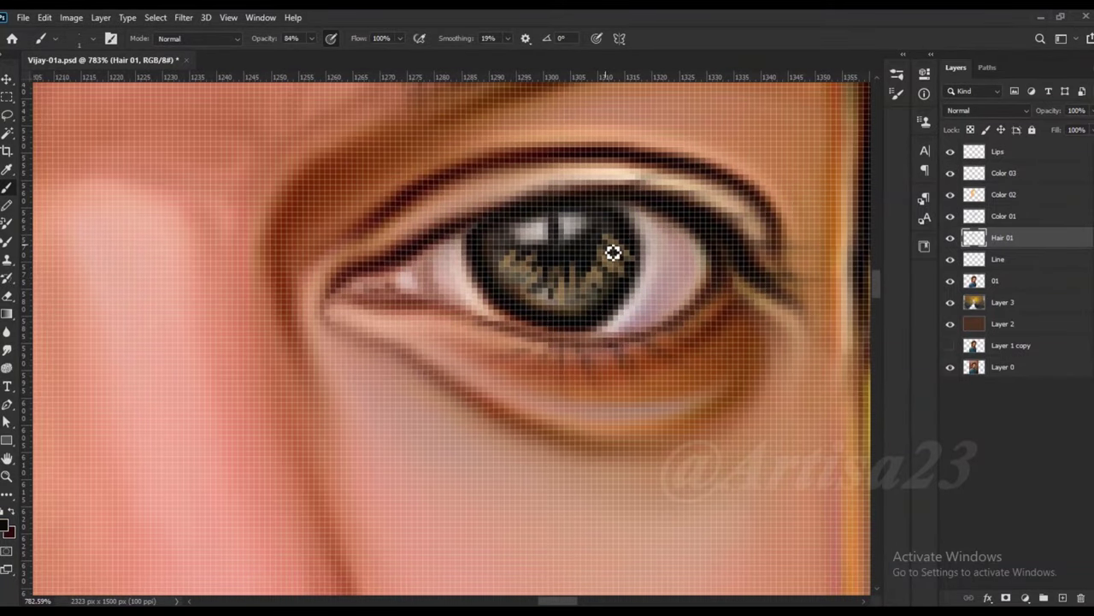
# Sample tan from the other iris and dab flecks into both irises
pyautogui.keyDown('alt'); pyautogui.click(607, 224); pyautogui.keyUp('alt')
pyautogui.keyDown('alt'); pyautogui.click(508, 240); pyautogui.keyUp('alt')
pyautogui.scroll(-5, 531, 248)
pyautogui.scroll(2, 567, 256)
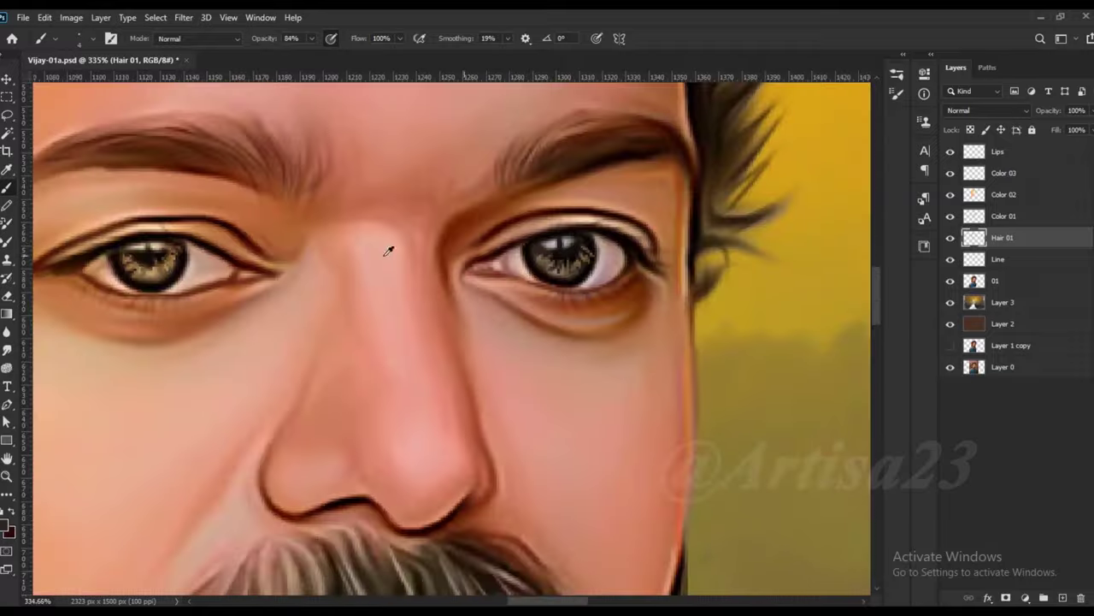
pyautogui.scroll(3, 672, 265)
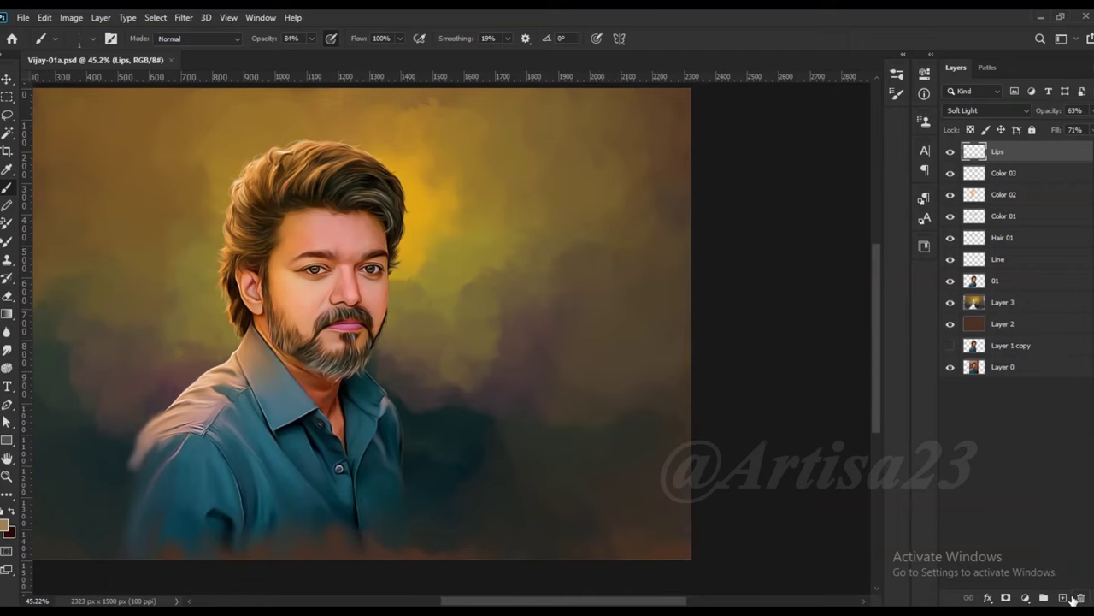
# Add a new layer named Light and set a white #ffffff foreground with the Brush
pyautogui.click(1063, 597)
pyautogui.doubleClick(1004, 158)
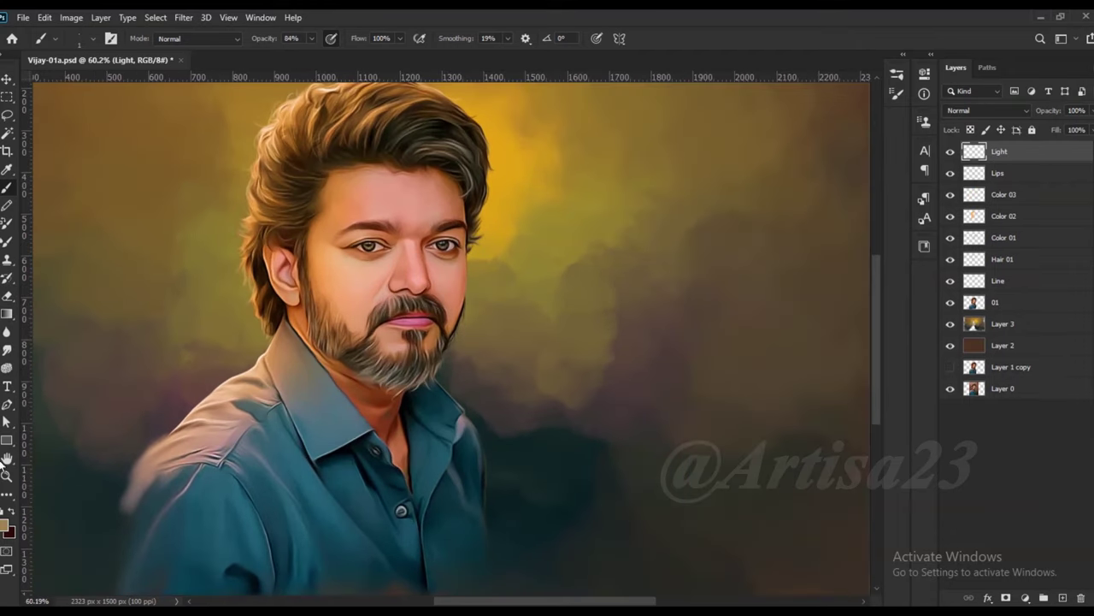
pyautogui.click(7, 525)
pyautogui.write('ffffff')
pyautogui.press('Return')
pyautogui.press('b')
pyautogui.press('F5')
pyautogui.press('F5')
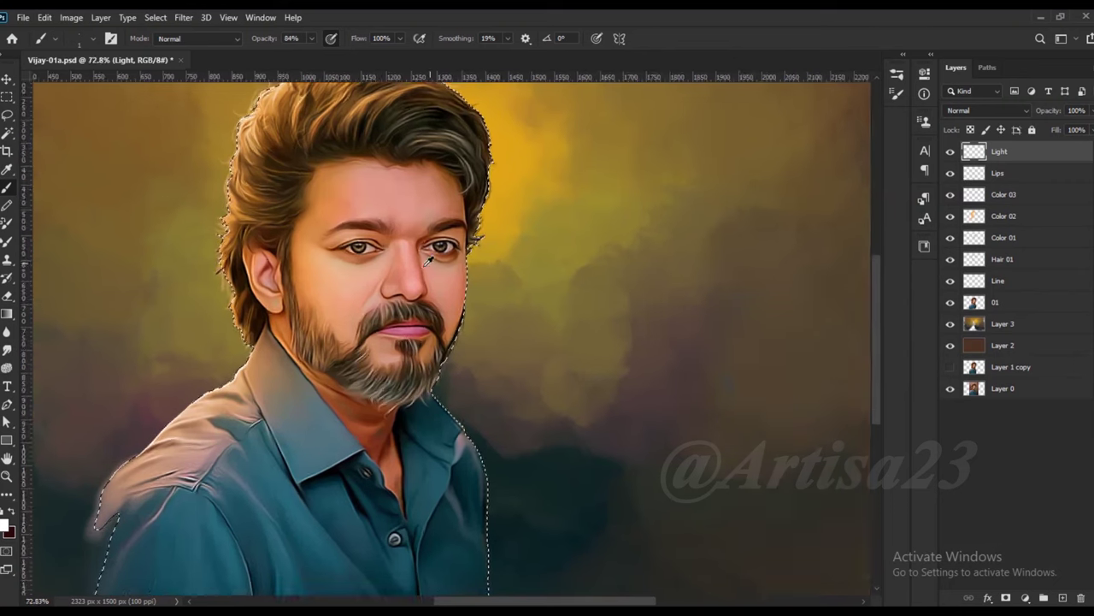
pyautogui.scroll(3, 439, 282)
# Paint white highlights at 53% opacity on the nose bridge, nose tip and both cheeks
pyautogui.moveTo(388, 240); pyautogui.dragTo(393, 254)
pyautogui.moveTo(312, 41); pyautogui.dragTo(287, 56)
pyautogui.moveTo(393, 265); pyautogui.dragTo(387, 276)
pyautogui.moveTo(316, 310); pyautogui.dragTo(335, 304)
pyautogui.moveTo(451, 299); pyautogui.dragTo(465, 304)
# Dab highlights at the inner eye corner and lower eyelid, then switch to Smudge
pyautogui.scroll(3, 329, 244)
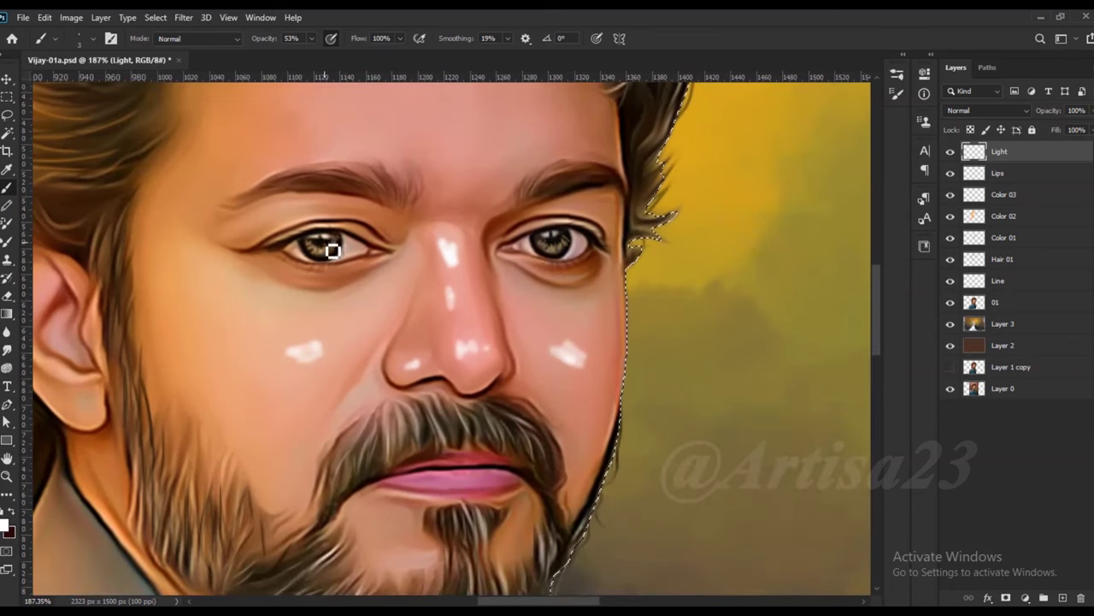
pyautogui.scroll(1, 330, 248)
pyautogui.scroll(1, 323, 251)
pyautogui.scroll(1, 513, 253)
pyautogui.click(557, 272)
pyautogui.click(282, 280)
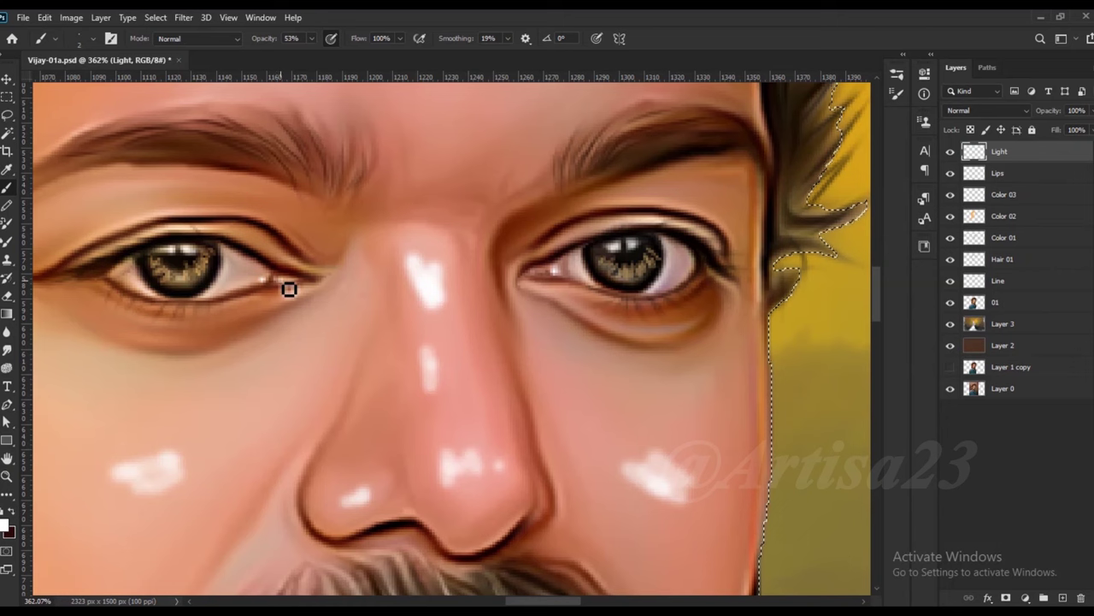
pyautogui.scroll(-6, 376, 263)
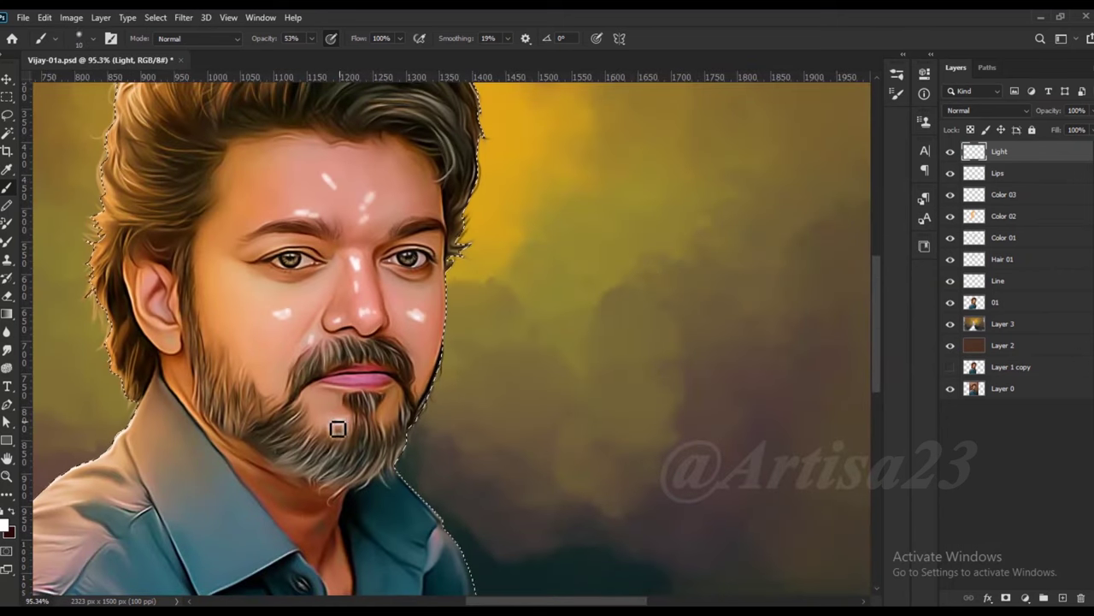
pyautogui.press('r')
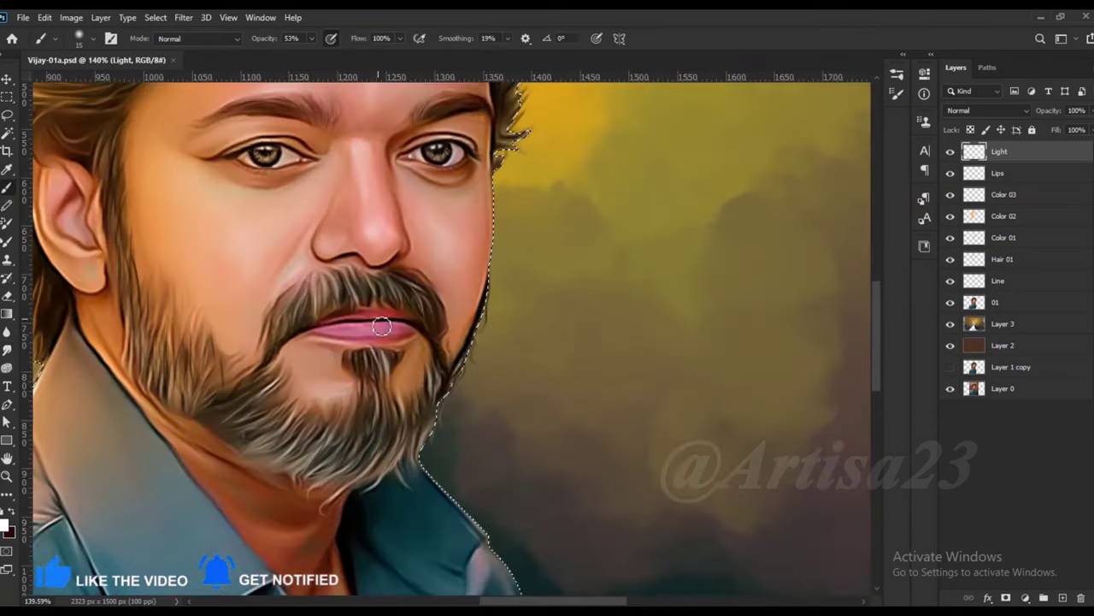
pyautogui.scroll(3, 383, 314)
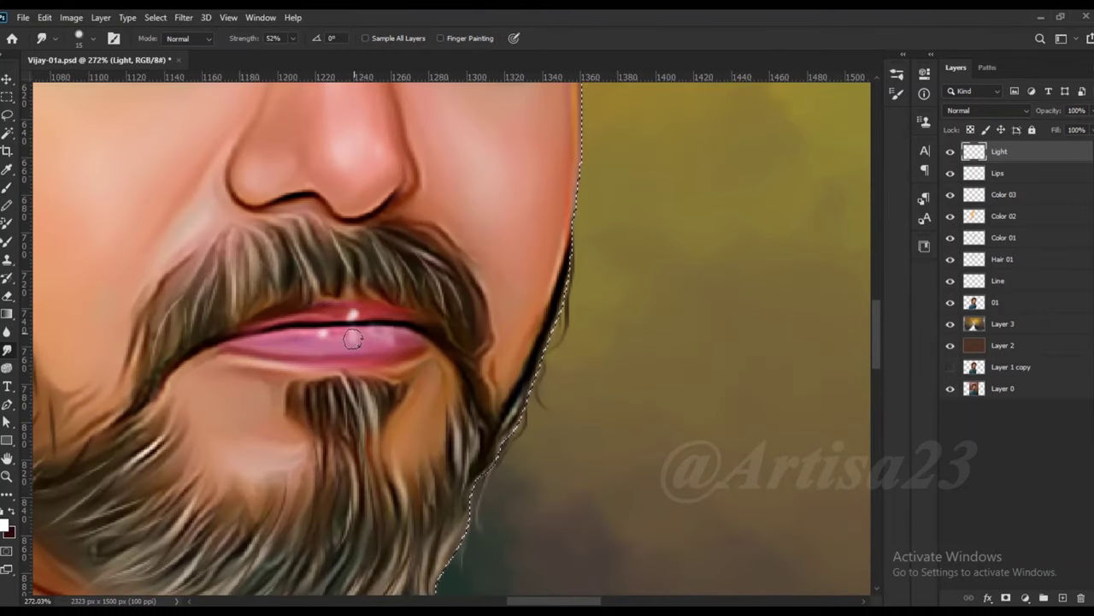
# Smear the lower-lip highlight into the lip with a resized Smudge brush
pyautogui.press('[')
pyautogui.moveTo(353, 339); pyautogui.dragTo(356, 316)
pyautogui.press(']')
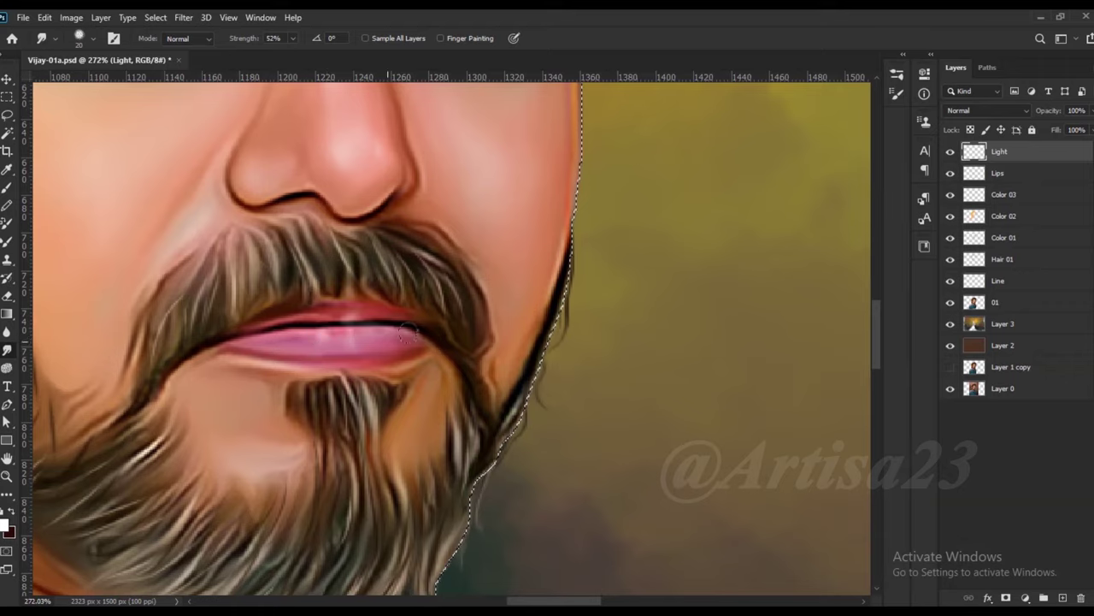
pyautogui.scroll(-5, 408, 332)
pyautogui.scroll(-2, 411, 338)
pyautogui.scroll(-1, 398, 329)
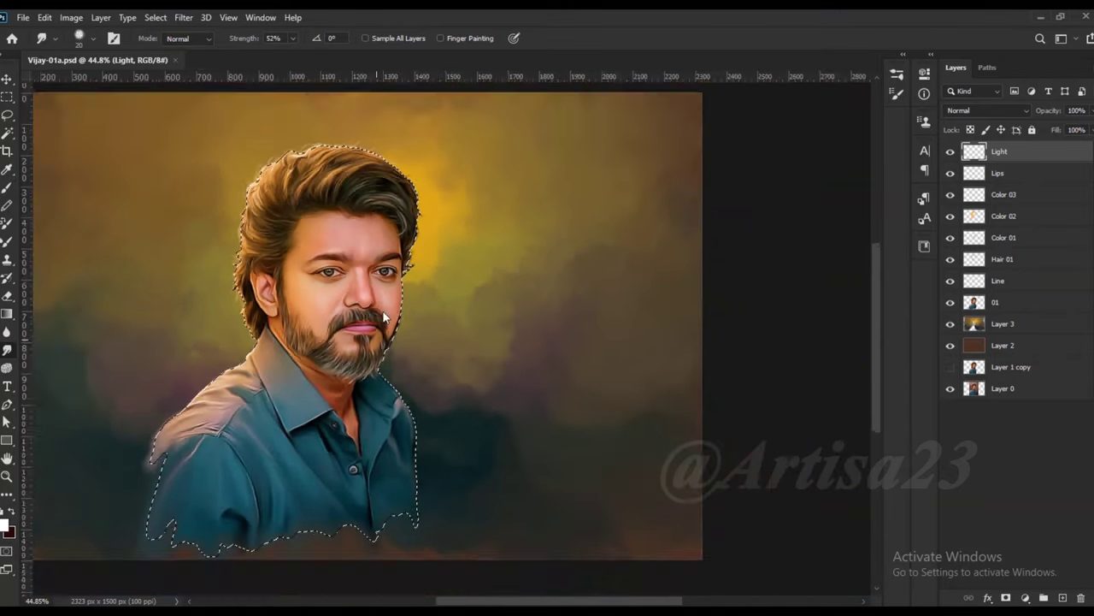
pyautogui.scroll(2, 385, 316)
# Touch up with the Brush, then smudge the nose highlights into the skin
pyautogui.press('b')
pyautogui.scroll(2, 393, 367)
pyautogui.scroll(1, 396, 374)
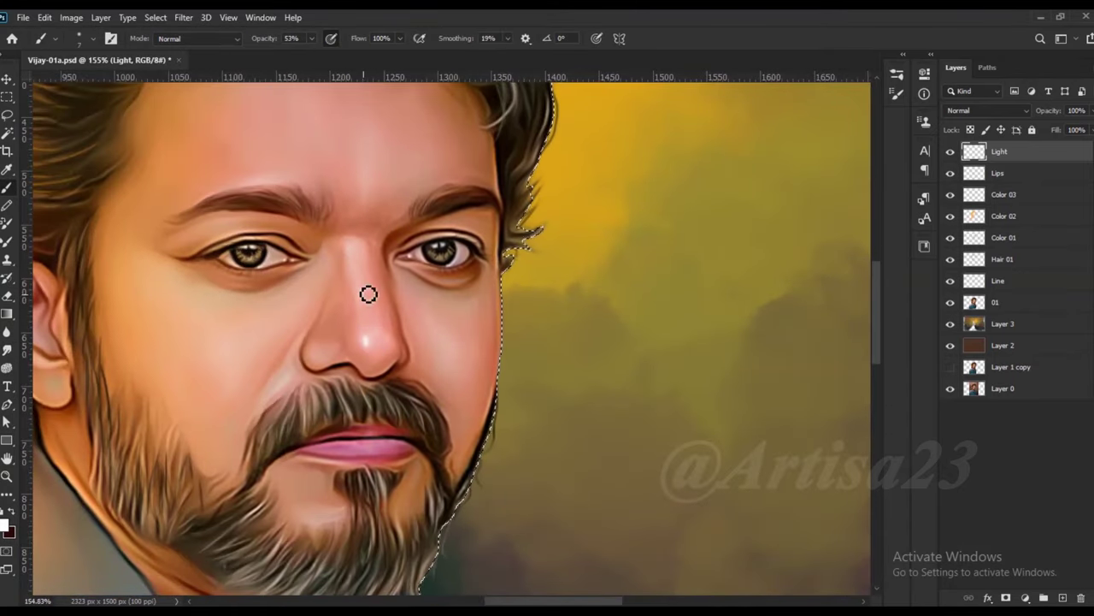
pyautogui.press('r')
pyautogui.scroll(2, 376, 354)
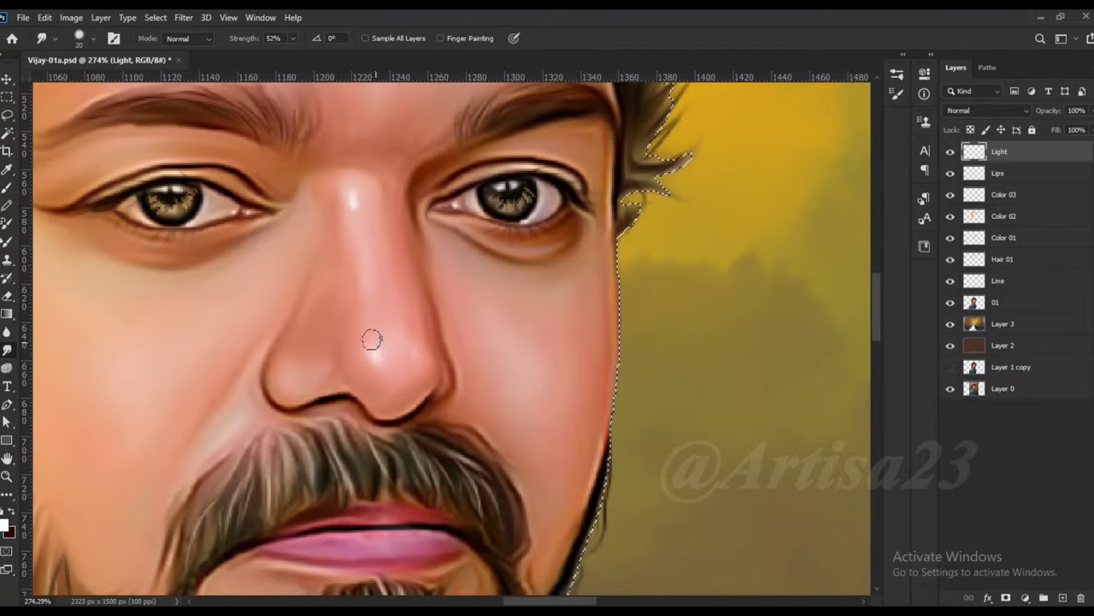
pyautogui.scroll(-2, 368, 325)
pyautogui.scroll(-2, 362, 283)
pyautogui.scroll(-1, 353, 317)
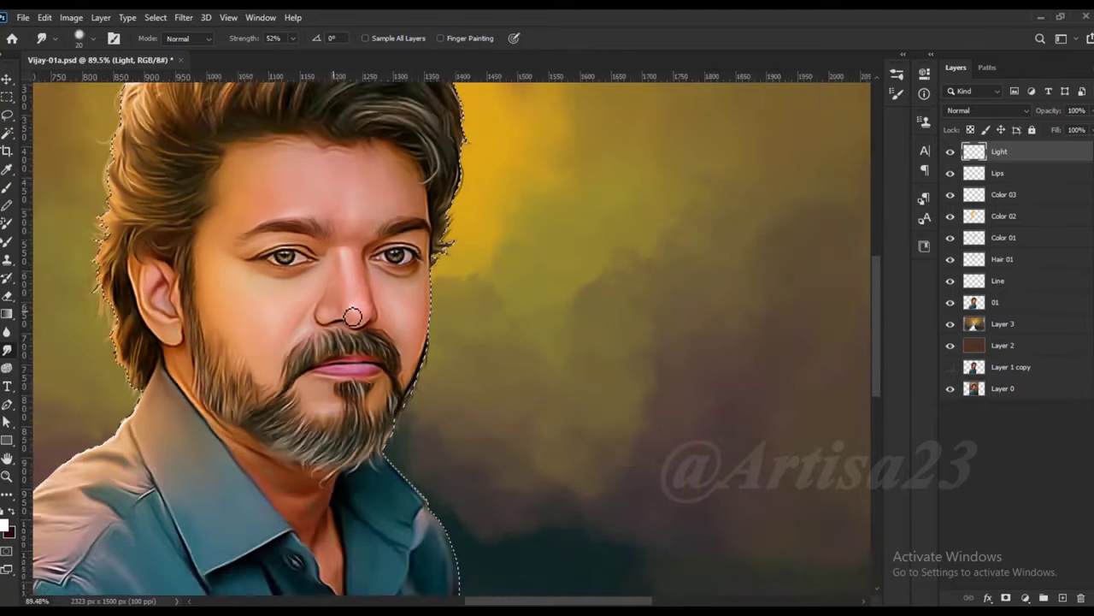
pyautogui.scroll(2, 360, 303)
# Add a few more brush strokes and smudge them smoothly into the skin
pyautogui.press('b')
pyautogui.scroll(1, 301, 340)
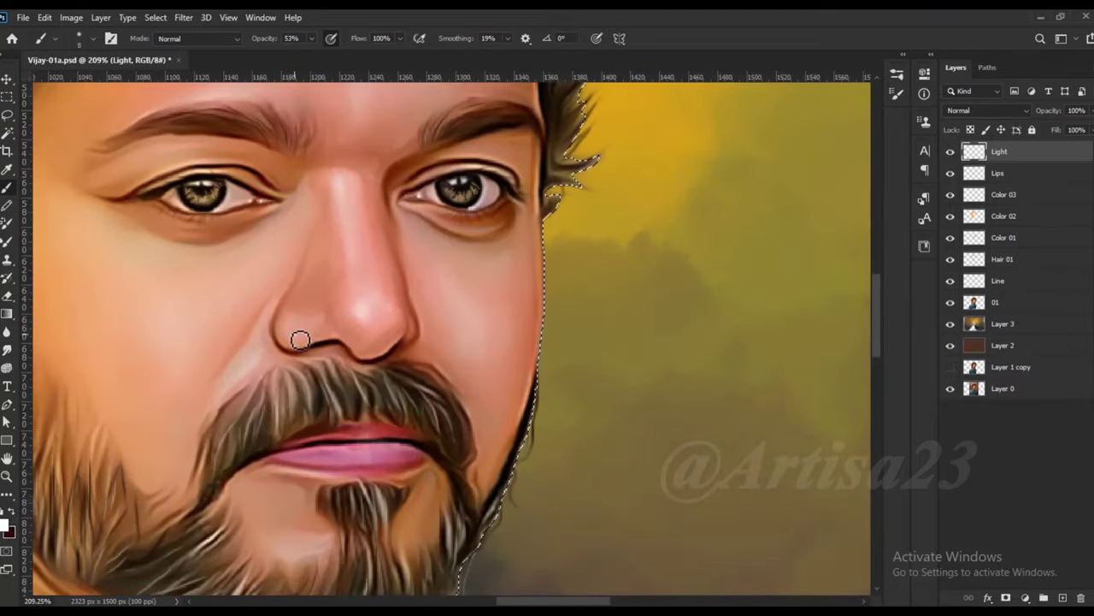
pyautogui.scroll(1, 299, 338)
pyautogui.press('r')
pyautogui.scroll(-2, 316, 312)
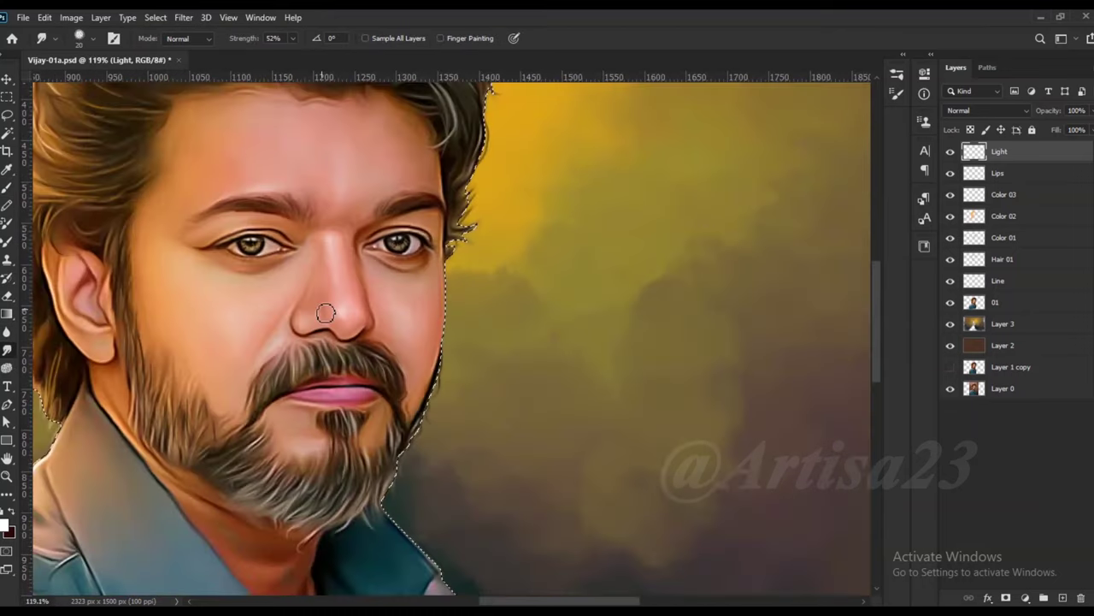
pyautogui.scroll(-1, 325, 314)
pyautogui.scroll(-1, 379, 351)
pyautogui.scroll(-1, 385, 405)
pyautogui.scroll(-1, 332, 361)
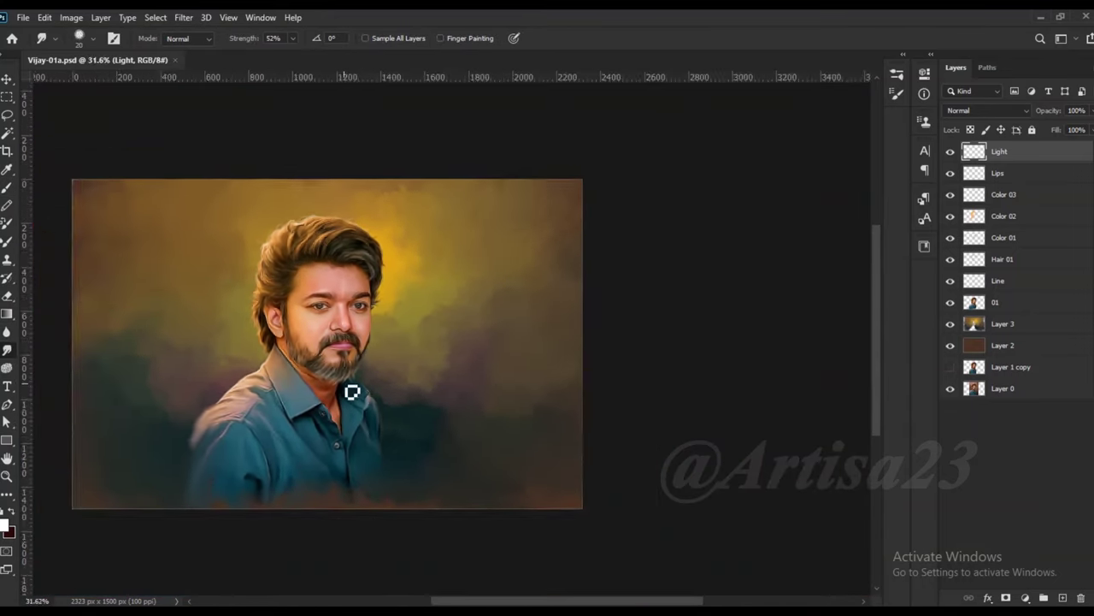
pyautogui.scroll(1, 351, 392)
pyautogui.scroll(-1, 399, 349)
pyautogui.scroll(1, 368, 368)
pyautogui.scroll(-1, 569, 224)
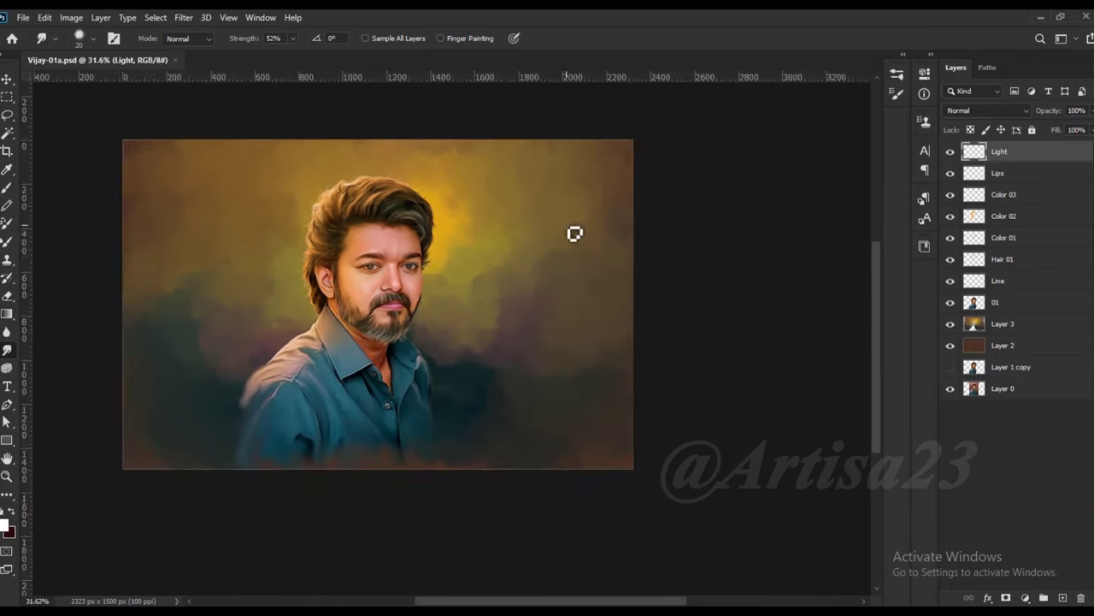
pyautogui.scroll(1, 404, 258)
# Merge the painting layers into a single layer named 01
pyautogui.keyDown('shift'); pyautogui.click(1032, 350); pyautogui.keyUp('shift')
pyautogui.hotkey('ctrl', 'g')
pyautogui.hotkey('ctrl', 'j')
pyautogui.click(963, 152)
pyautogui.rightClick(1031, 227)
pyautogui.click(869, 430)
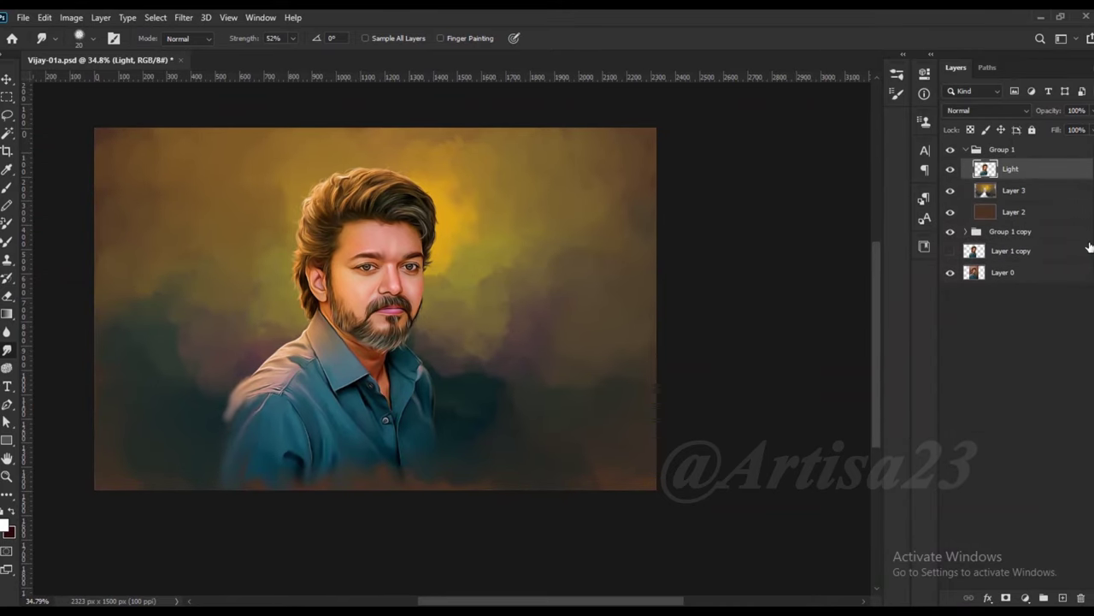
pyautogui.click(1050, 171)
pyautogui.write('01')
pyautogui.press('Return')
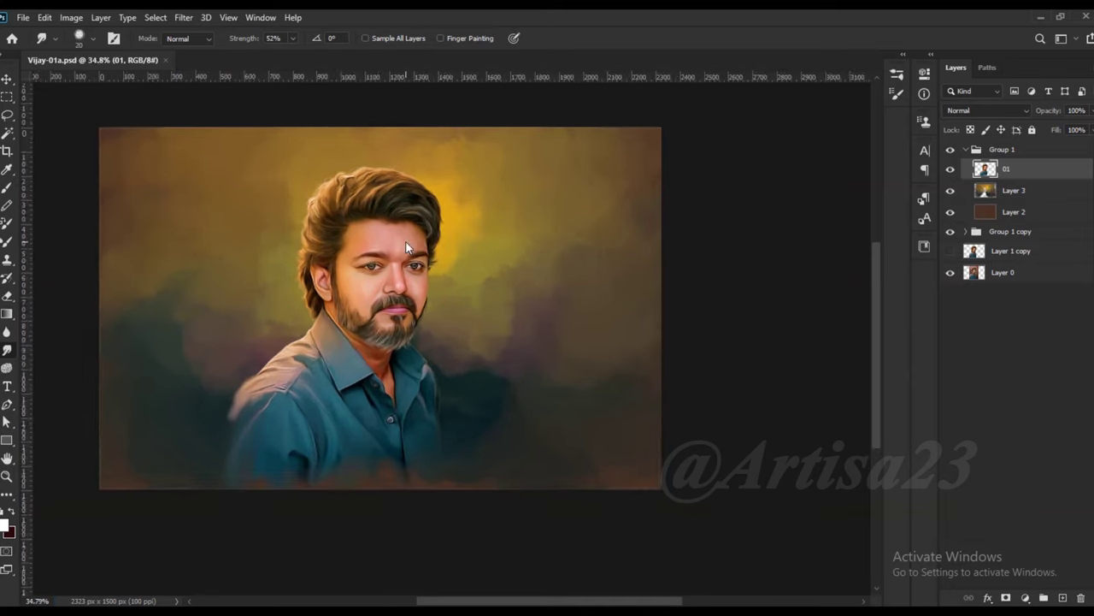
# Apply Levels to layer 01, deepening shadows and brightening highlights
pyautogui.click(71, 17)
pyautogui.hotkey('ctrl', 'l')
pyautogui.moveTo(671, 262); pyautogui.dragTo(679, 262)
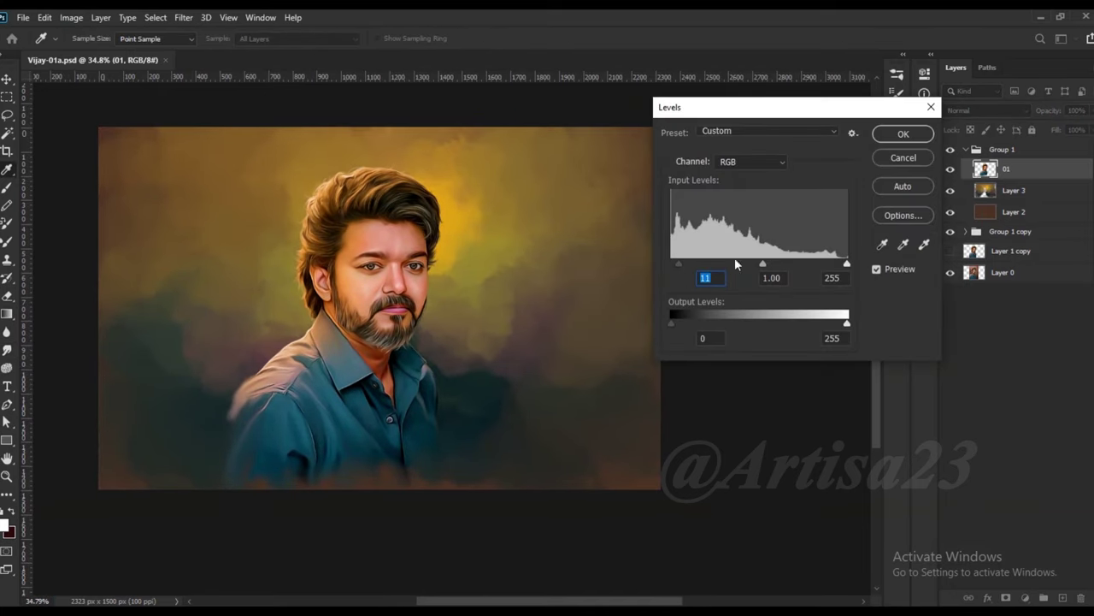
pyautogui.moveTo(847, 262); pyautogui.dragTo(839, 265)
pyautogui.press('Return')
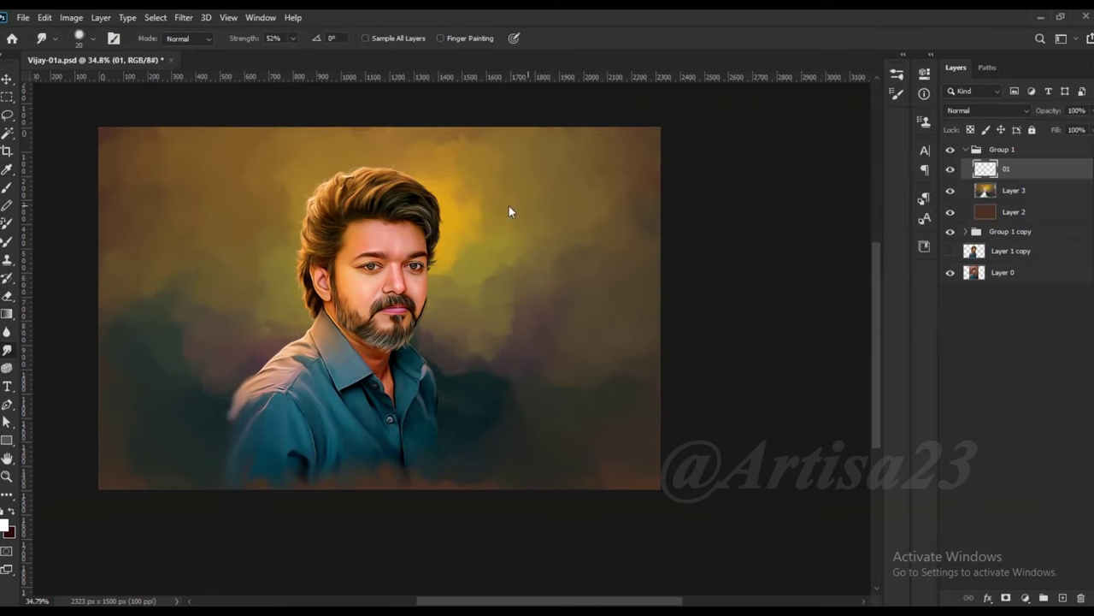
# Apply Levels to the background Layer 3 to darken its shadows
pyautogui.click(1013, 189)
pyautogui.click(71, 17)
pyautogui.click(248, 63)
pyautogui.moveTo(671, 262); pyautogui.dragTo(681, 263)
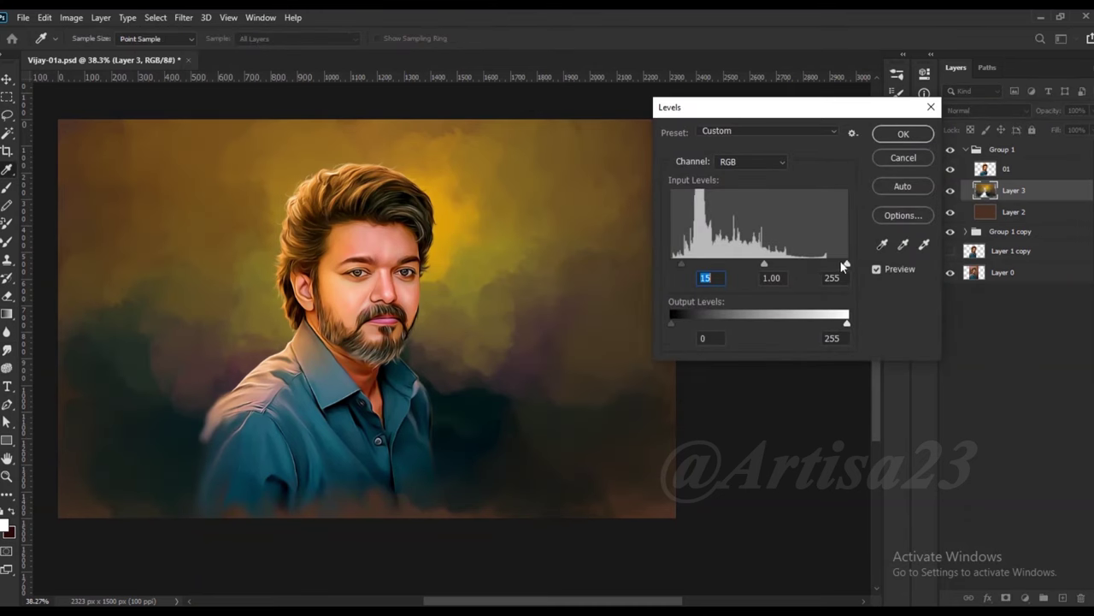
pyautogui.click(904, 134)
pyautogui.press('r')
pyautogui.scroll(2, 398, 286)
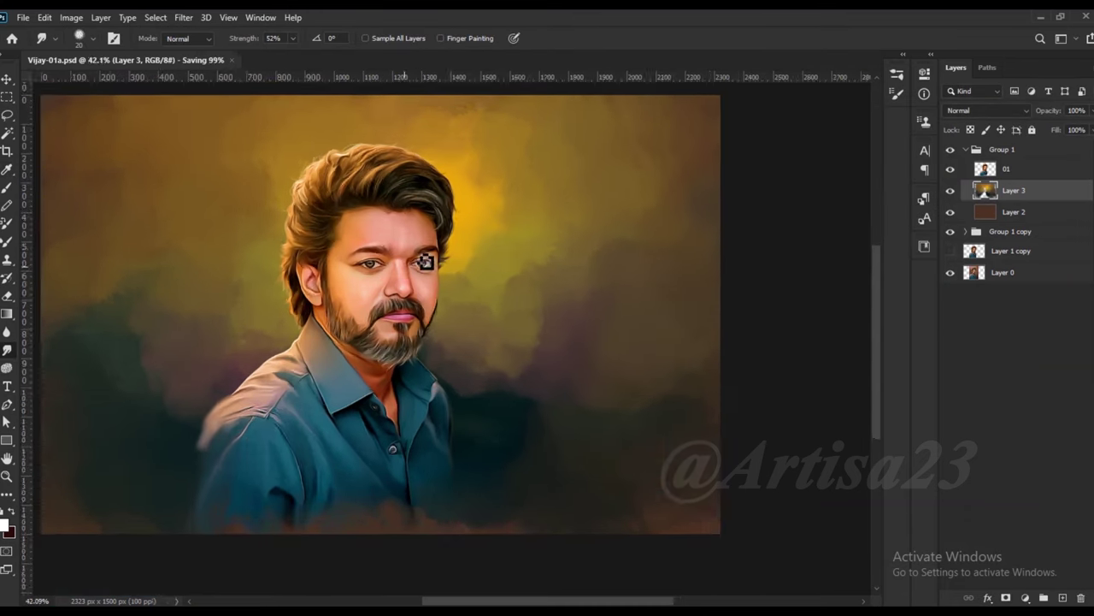
pyautogui.scroll(-3, 506, 225)
pyautogui.scroll(2, 503, 205)
pyautogui.scroll(-2, 528, 206)
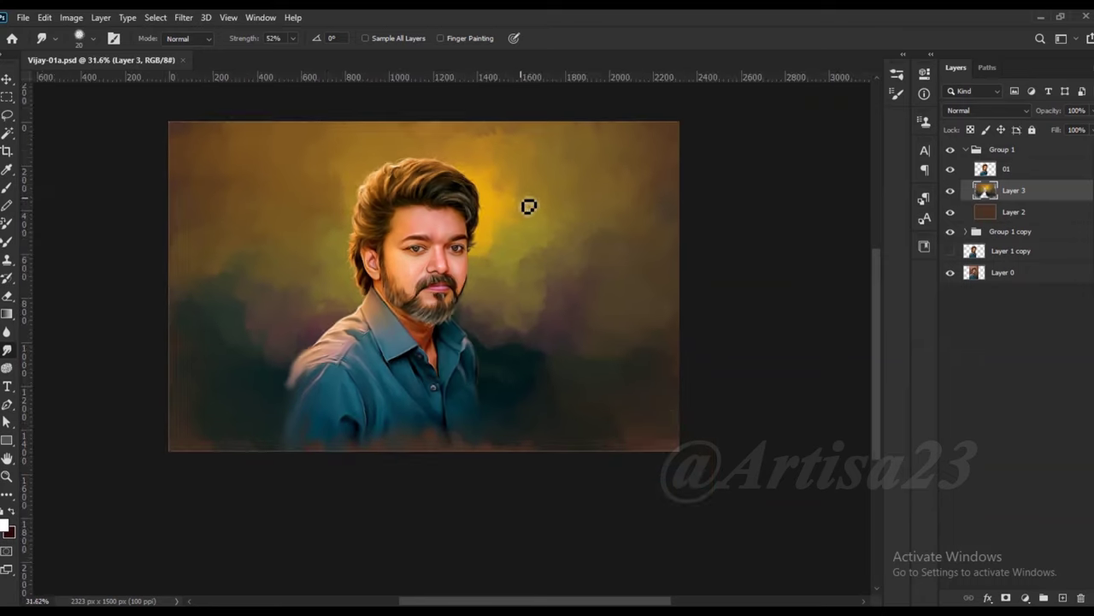
# Save the portrait over Vijay-01.psd, replacing the existing file
pyautogui.click(7, 80)
pyautogui.click(23, 17)
pyautogui.click(65, 183)
pyautogui.doubleClick(371, 218)
pyautogui.click(630, 314)
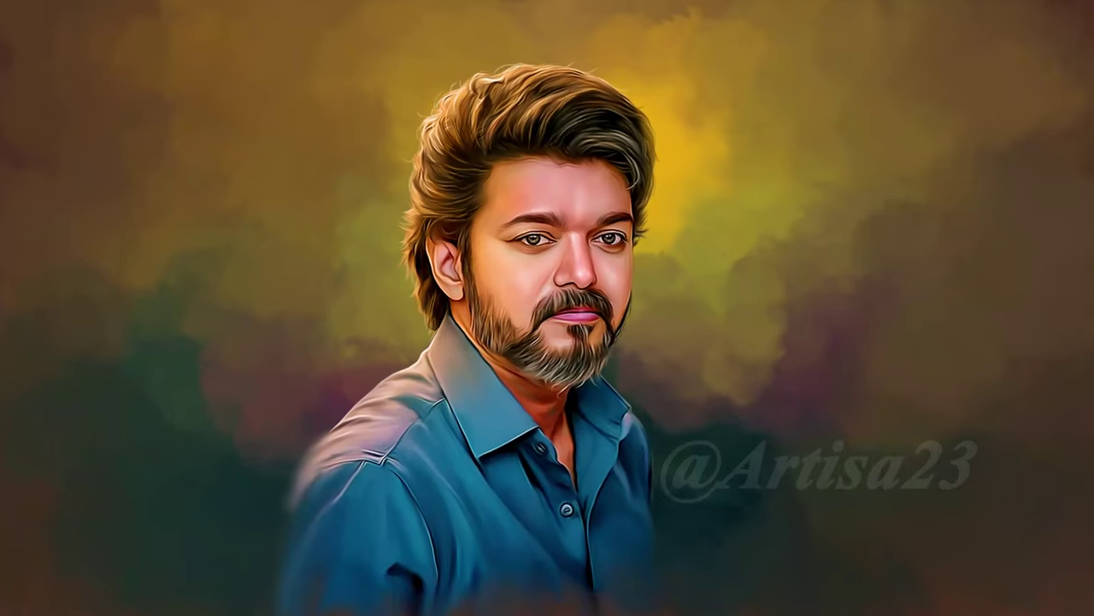